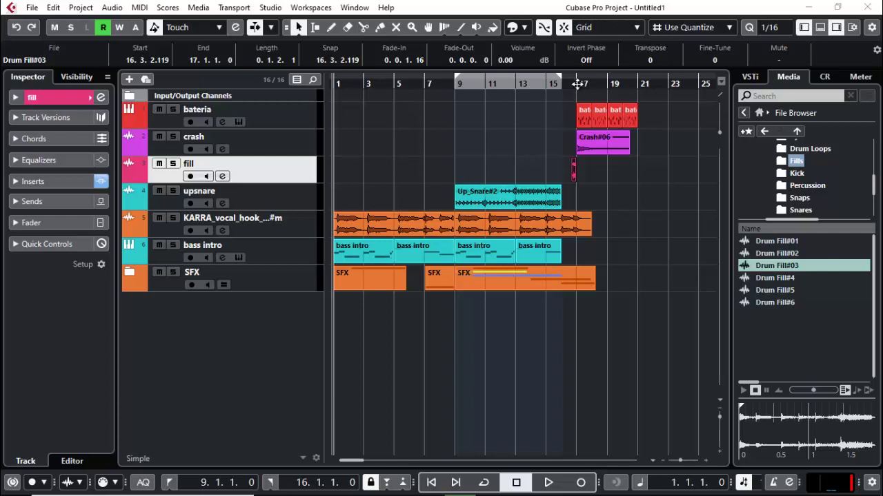
Save the project under the name "Eletronica para Radio".
left_click_drag(578, 83, 541, 110)
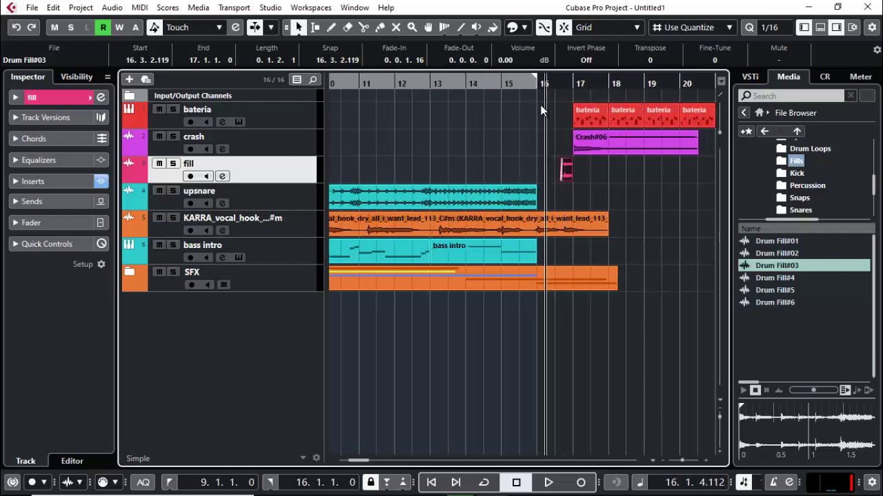
left_click(611, 284)
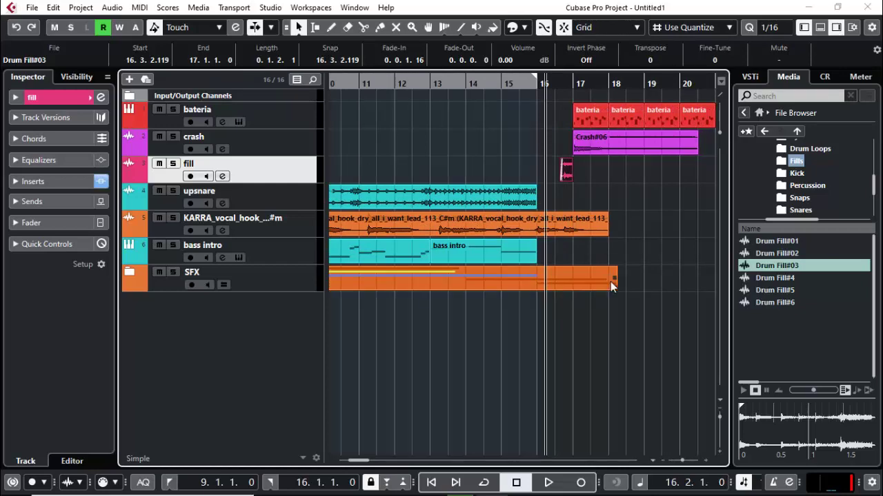
key("ctrl+s")
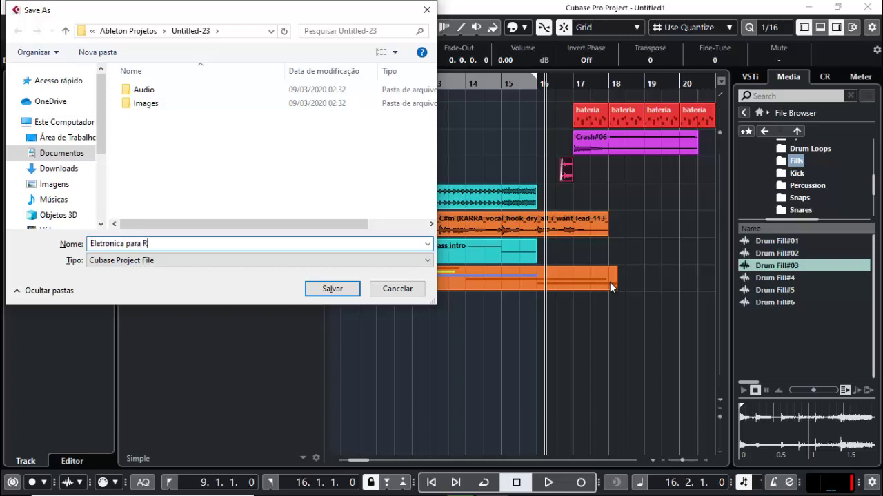
type("o")
key("Return")
Add one Sylenth1 instrument track routed to Stereo Out.
mouse_move(373, 461)
left_mouse_down()
mouse_move(358, 461)
mouse_move(363, 465)
left_mouse_up()
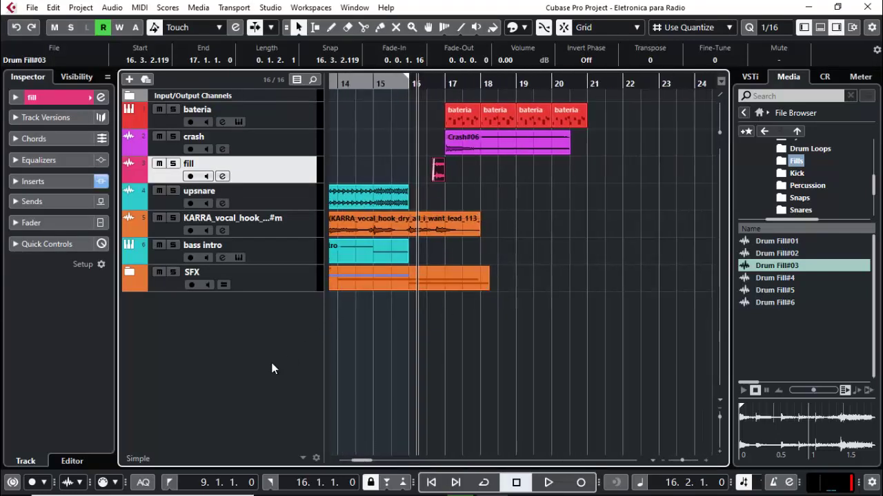
left_click(751, 77)
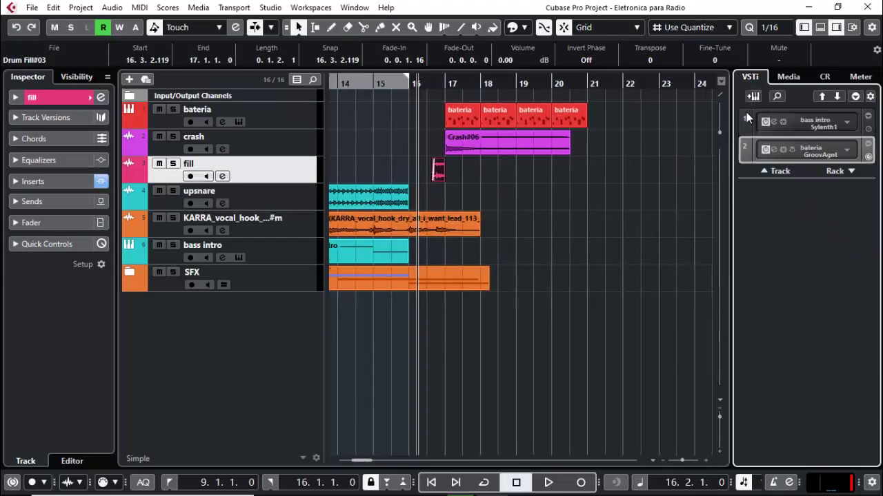
left_click(753, 96)
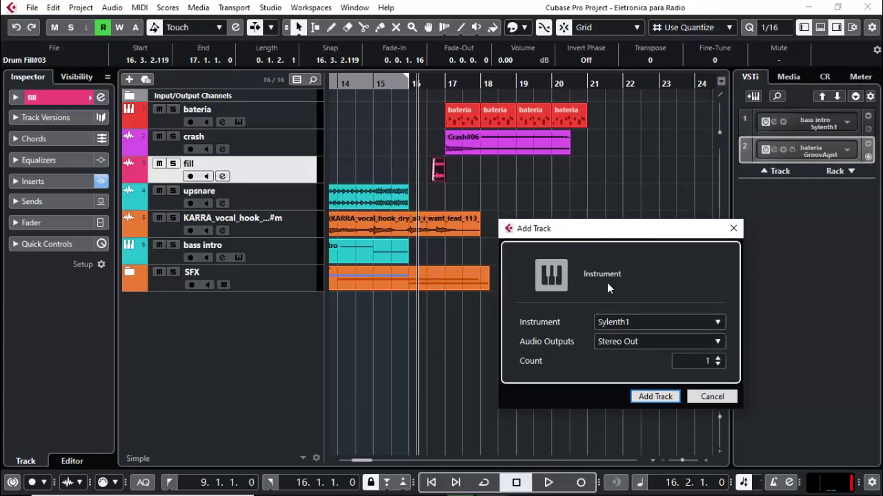
left_click(659, 396)
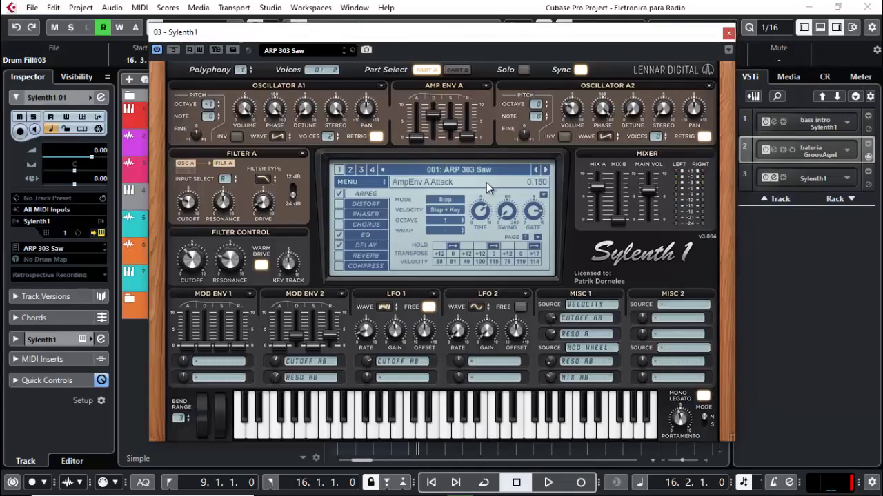
Insert a blank Init preset in the new Sylenth1 in place of ARP 303 Saw and close the synth window.
left_click(347, 182)
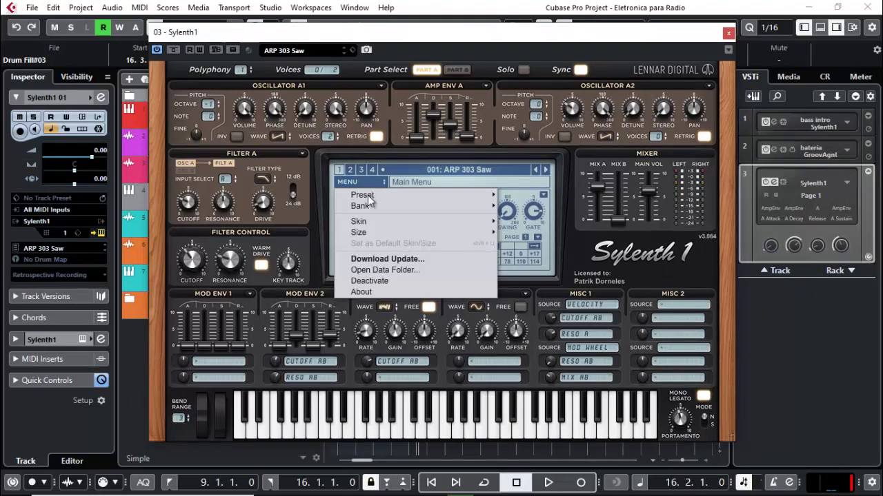
mouse_move(431, 199)
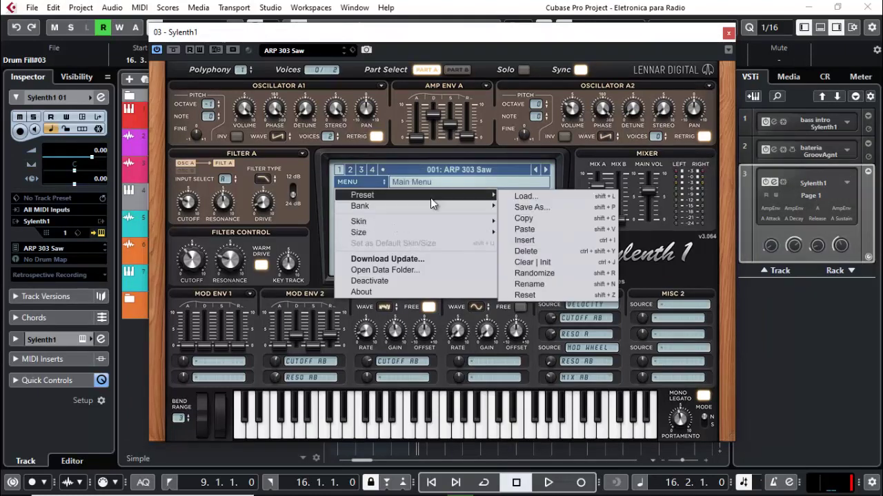
left_click(530, 240)
left_click(728, 33)
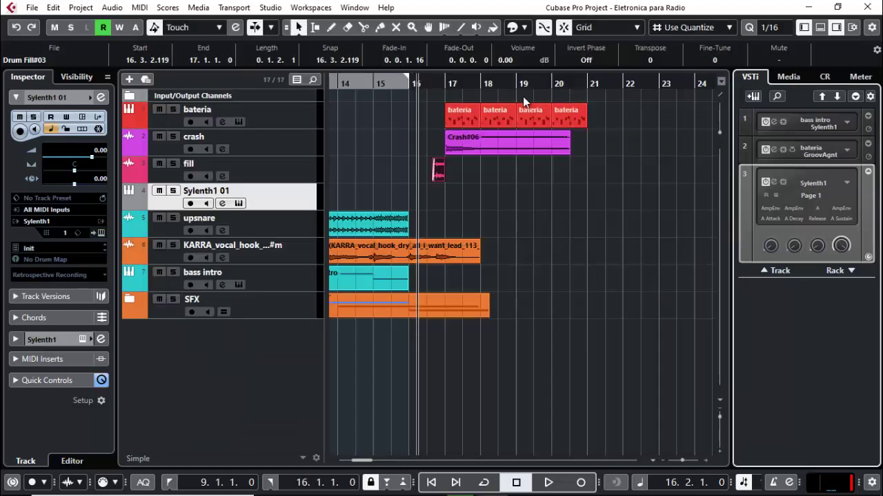
Rename the new Sylenth1 track as "supersaw".
left_click_drag(455, 83, 375, 200)
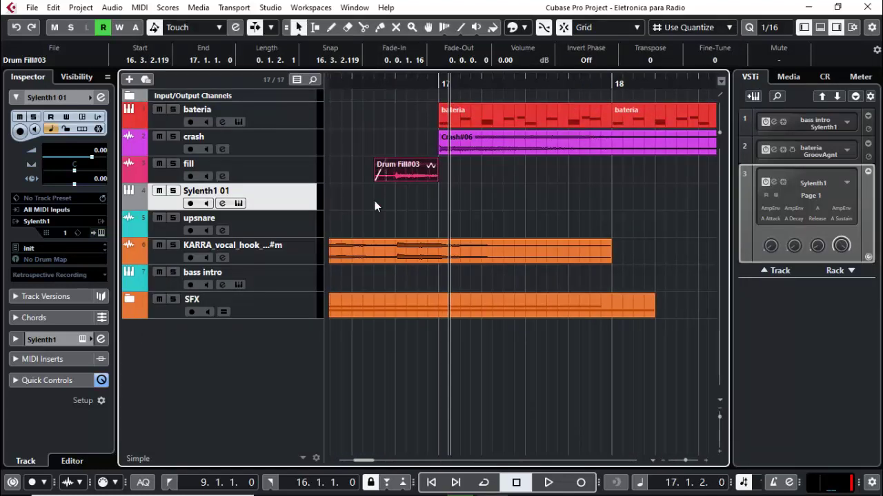
double_click(222, 193)
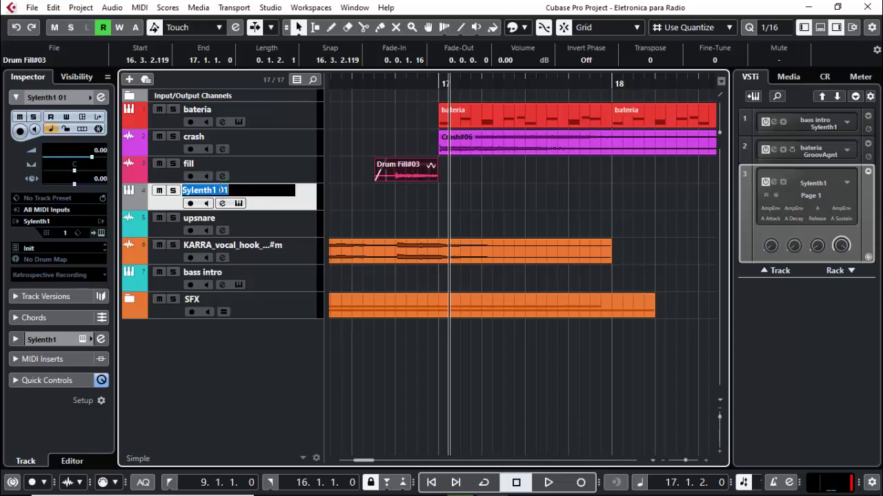
type("supersa")
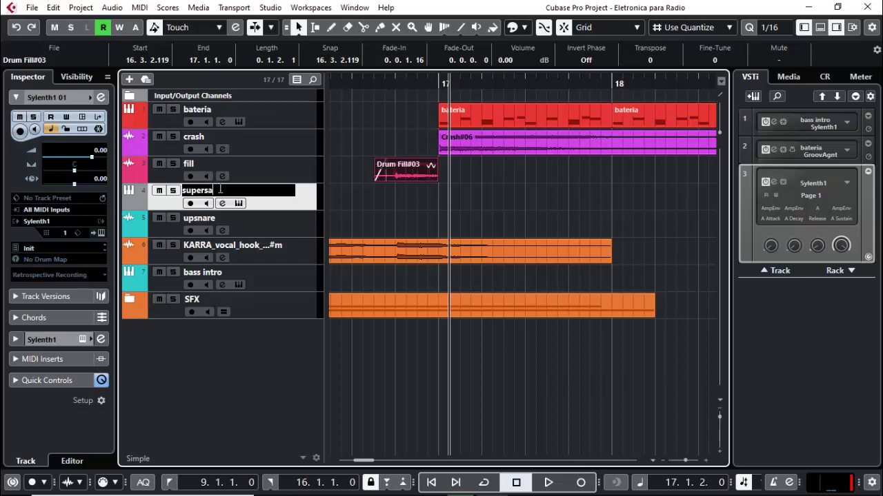
type("w")
key("Return")
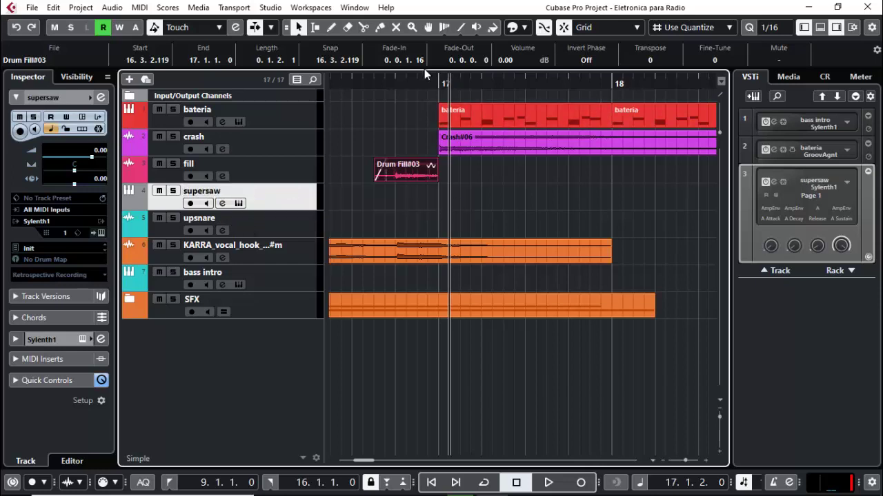
Select the Draw tool and play the transition from the drum fill into the drums at bar 17.
left_click(331, 27)
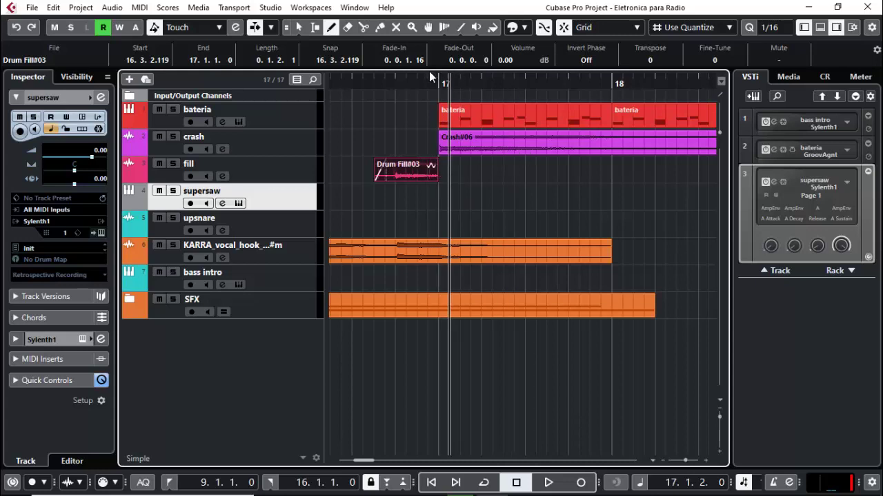
left_click(409, 83)
key("space")
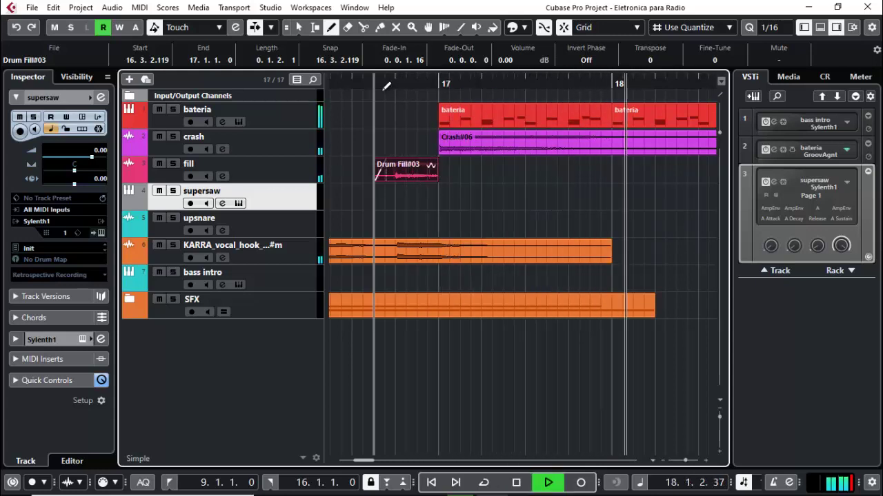
key("space")
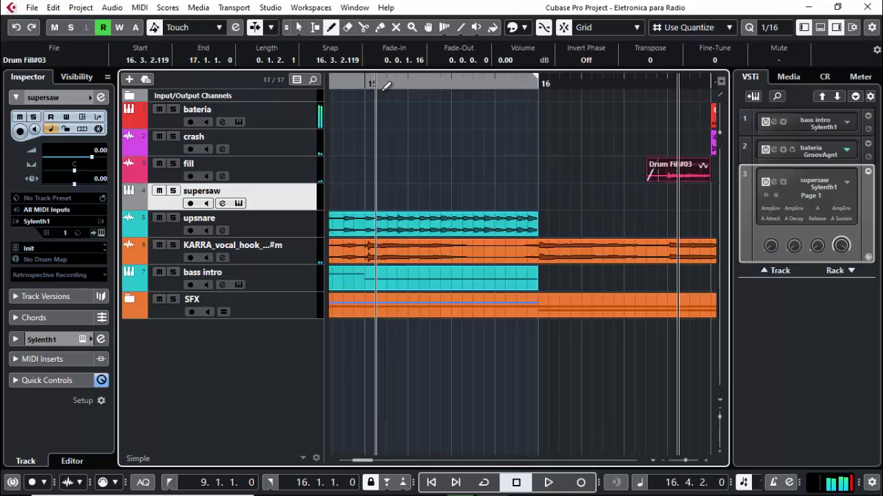
scroll(364, 462, "right", 6)
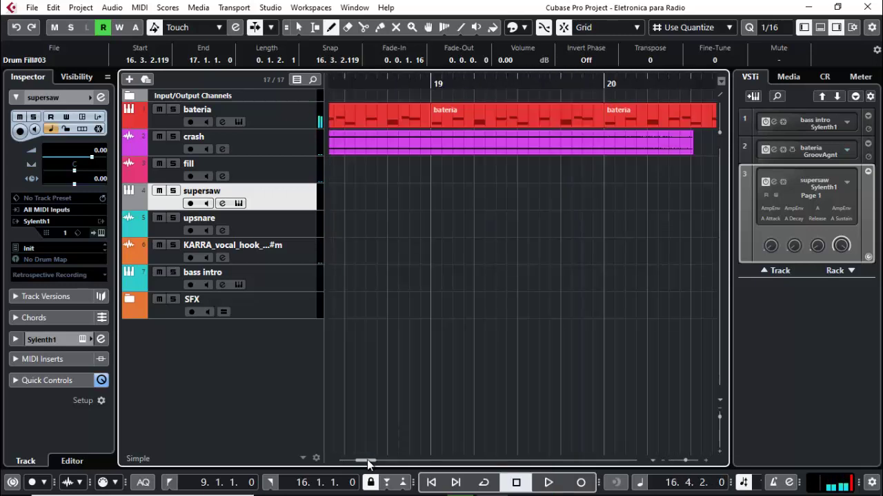
scroll(365, 461, "left", 2)
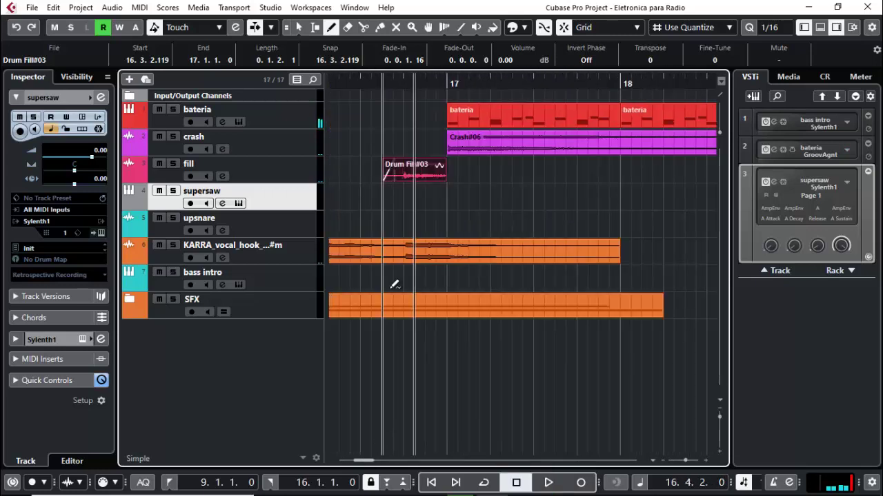
left_click(445, 83)
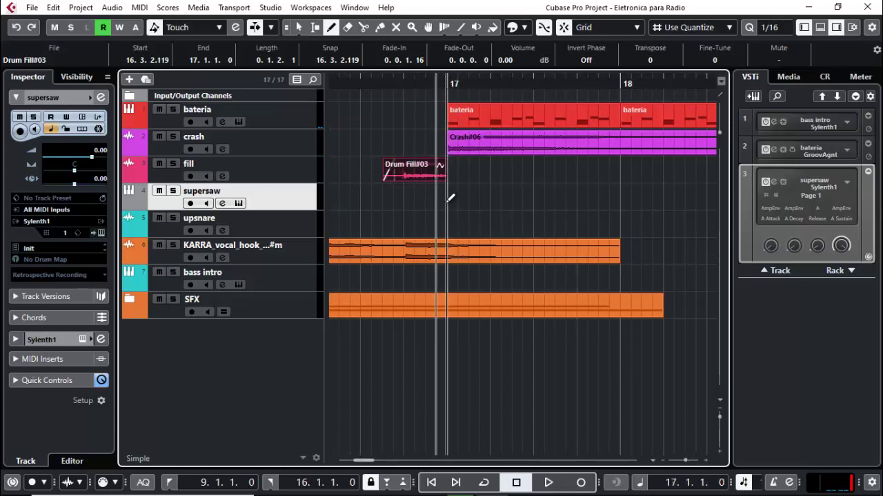
key("space")
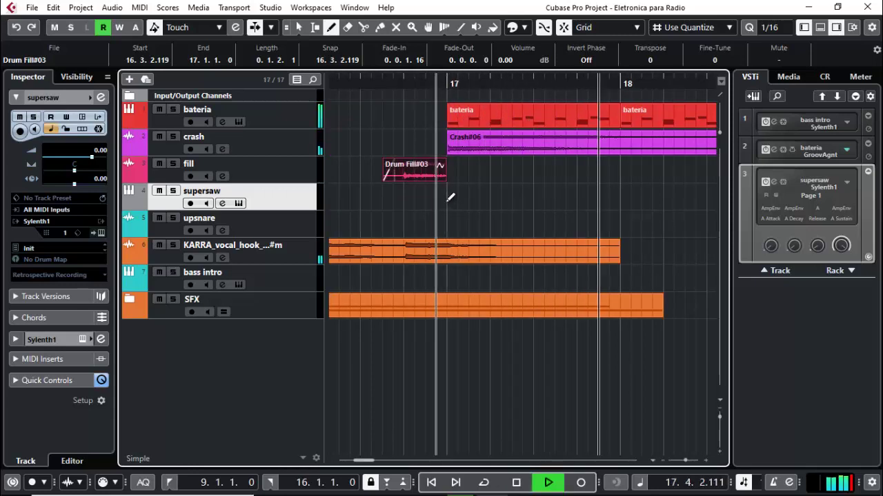
key("space")
Draw a MIDI part on the supersaw track and fit it to exactly one bar, from 17.1.1.0 to 18.1.1.0.
left_click_drag(449, 198, 615, 185)
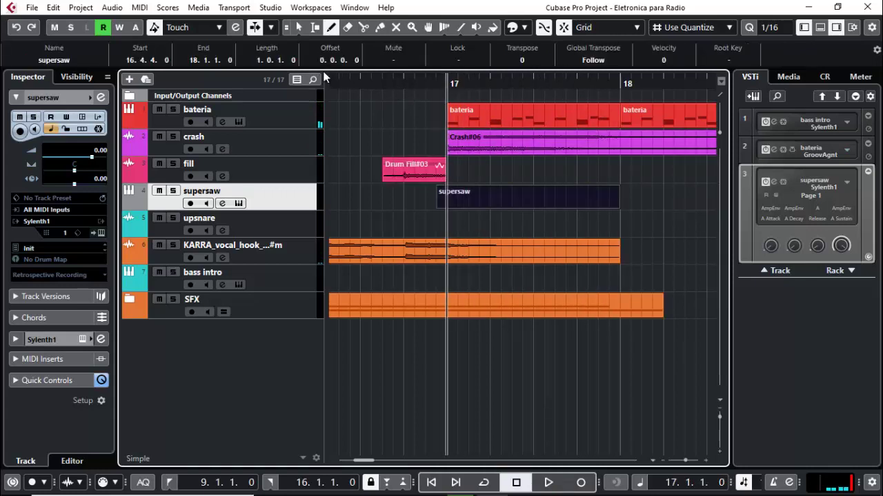
key("1")
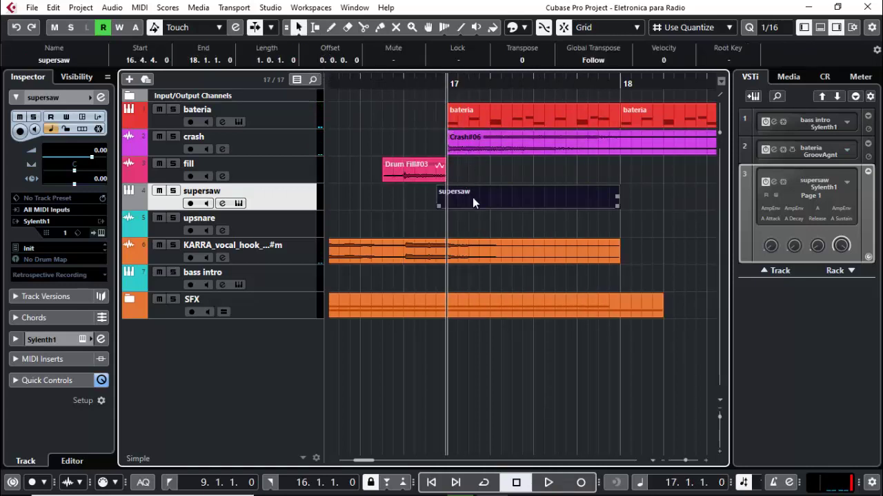
left_click_drag(481, 197, 502, 197)
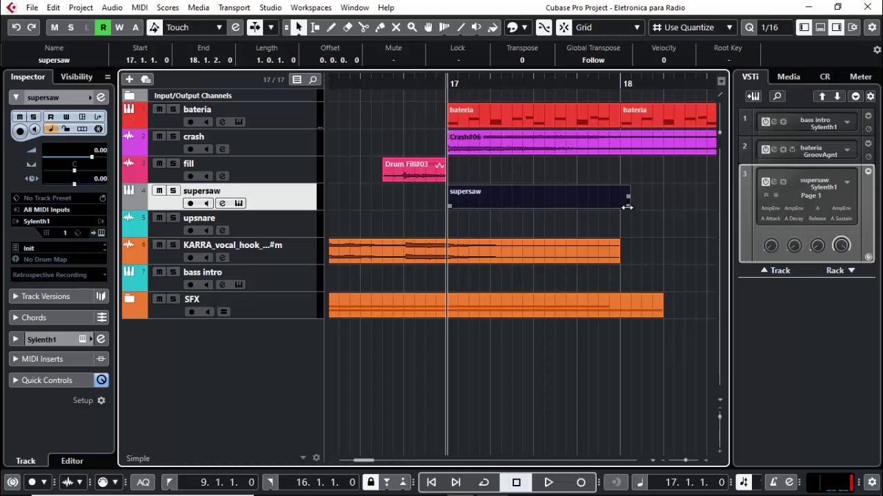
left_click_drag(627, 207, 618, 207)
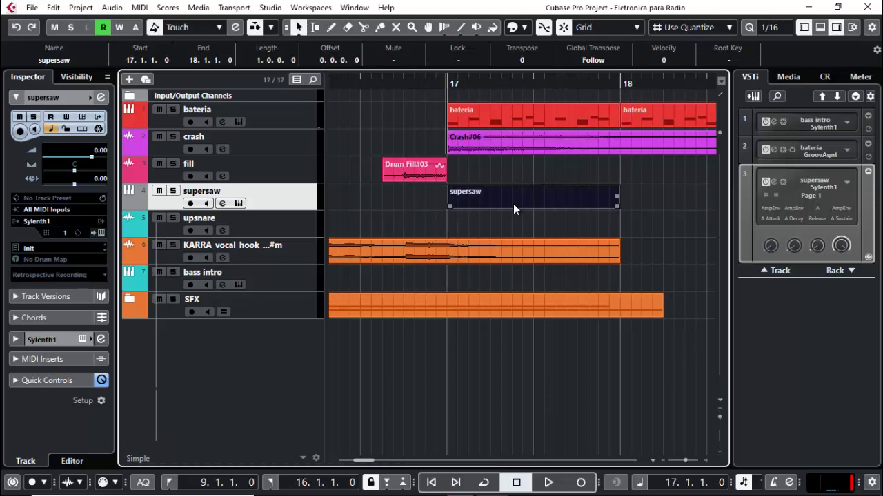
Open the supersaw part for note editing and set the project grid type to Beat.
double_click(513, 203)
left_click(717, 28)
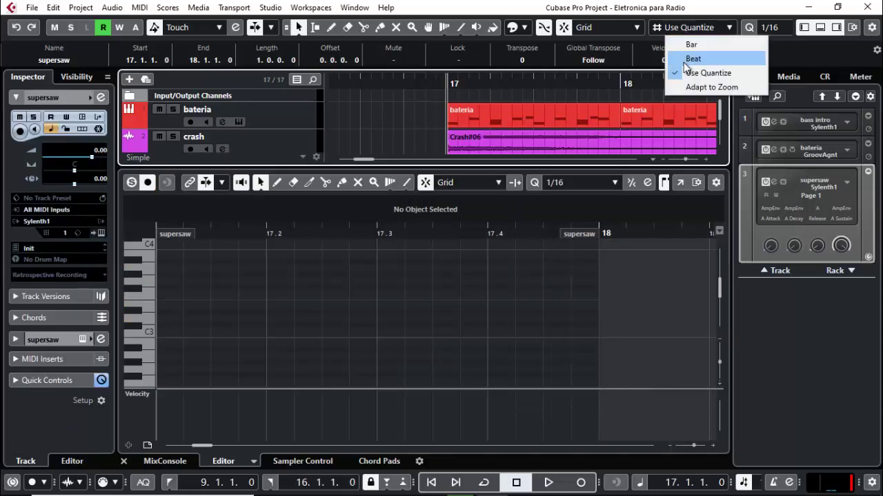
left_click(692, 58)
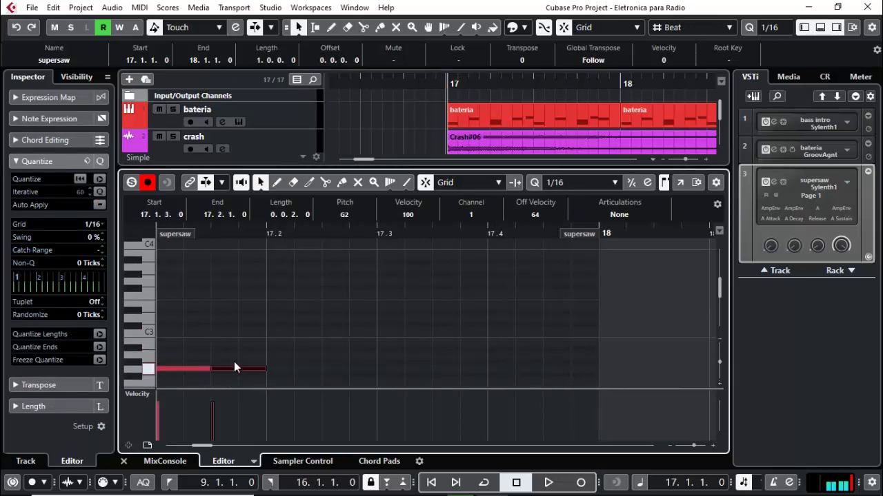
Enter stacked chord notes of length 0.0.2.0 in repeated pairs starting at 17.1.1, 17.2.3 and 17.4.1, and audition them.
left_click_drag(234, 362, 185, 275)
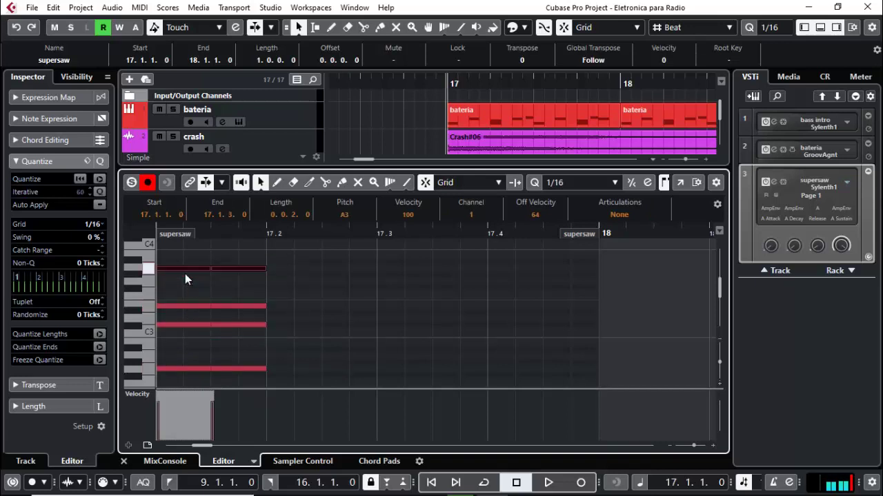
key("space")
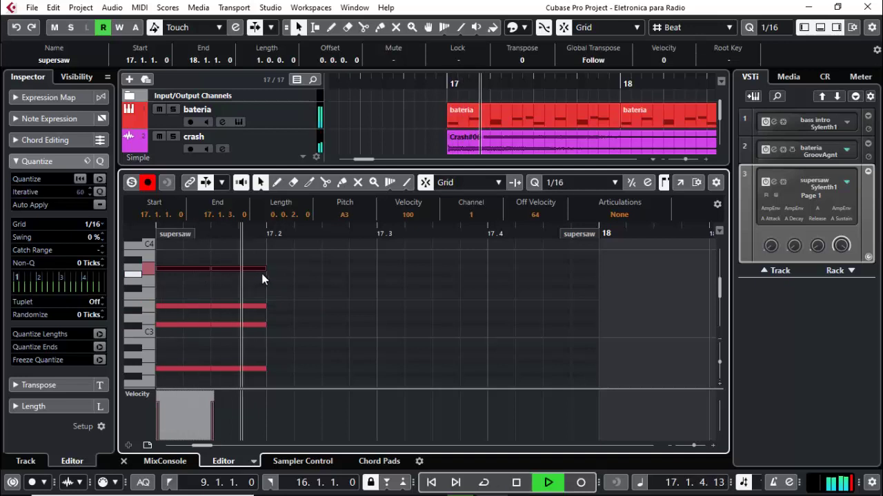
key("space")
left_click_drag(259, 250, 176, 371)
left_click_drag(282, 371, 335, 371)
key("space")
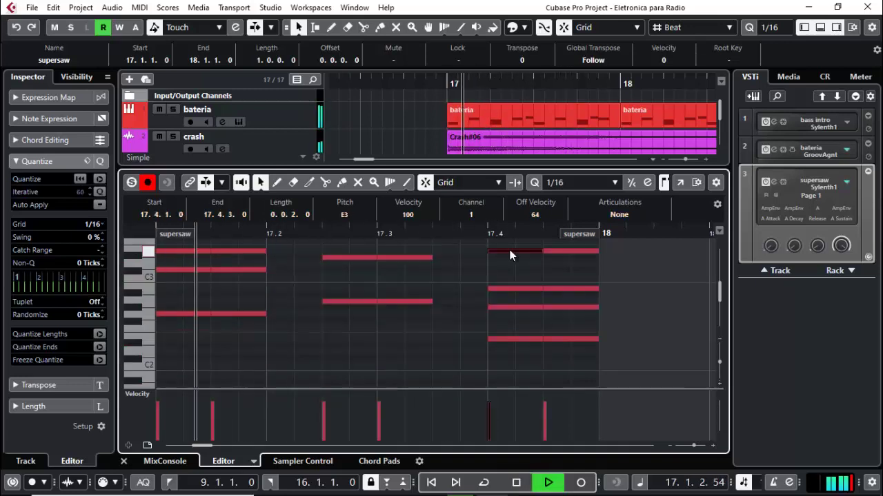
key("space")
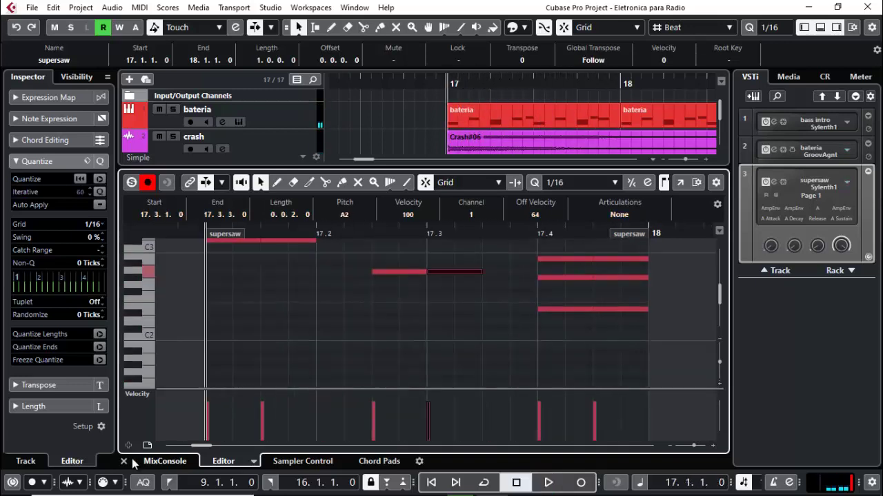
Close the note editor and play the supersaw chords together with the drums from bar 17.
left_click(123, 460)
left_click_drag(456, 82, 463, 73)
key("space")
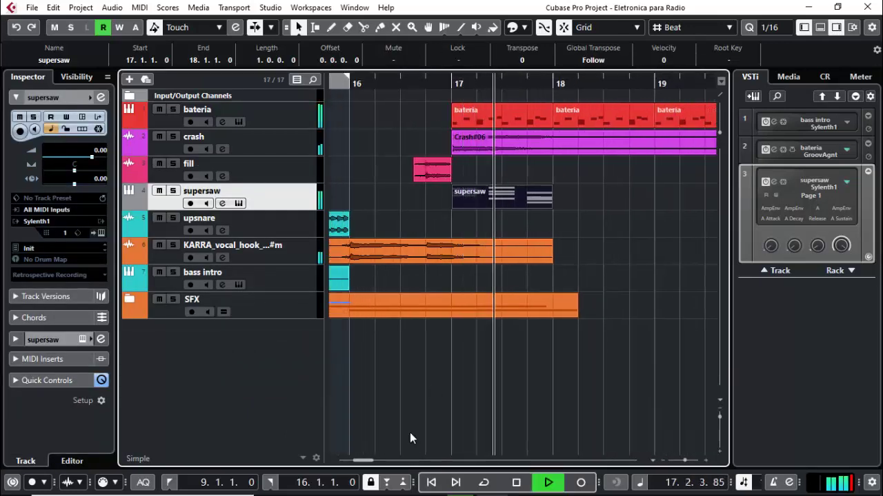
mouse_move(366, 462)
left_mouse_down()
mouse_move(354, 461)
mouse_move(370, 464)
left_mouse_up()
key("space")
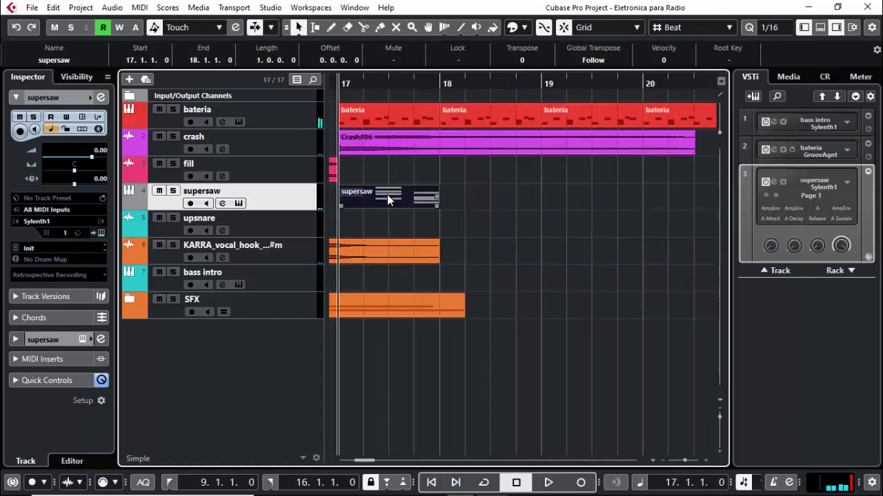
Play from bar 17 once more and copy the one-bar supersaw part to start at bar 19.
key("space")
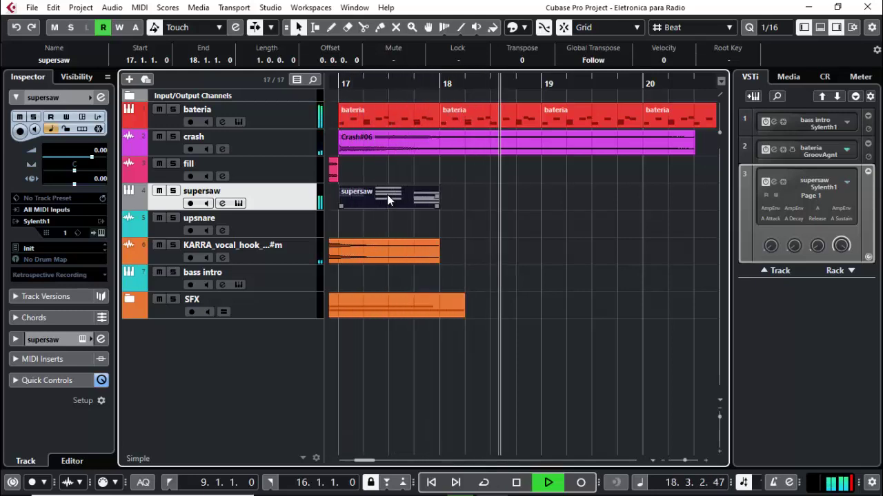
key("space")
left_click_drag(387, 195, 582, 201)
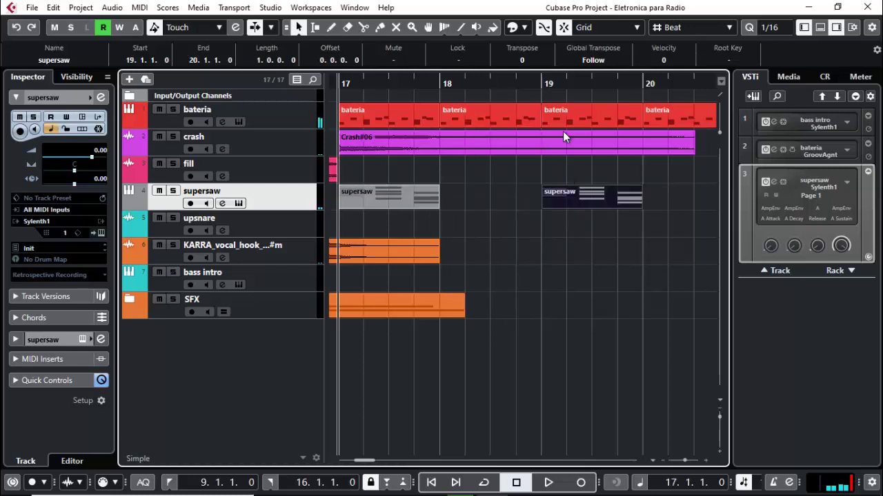
Open the copied supersaw part at bar 19 and lower the bottom notes of the 19.4.1 chord pair to C#2.
left_click(593, 84)
double_click(620, 197)
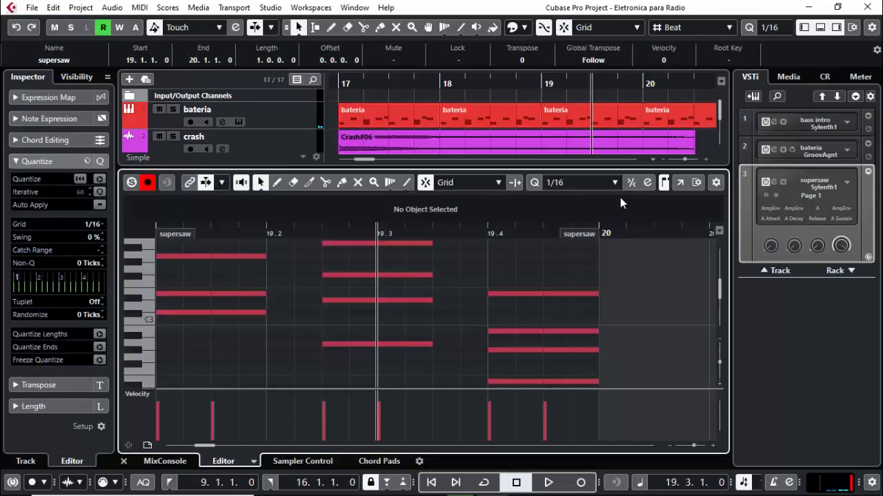
scroll(506, 355, "down", 1)
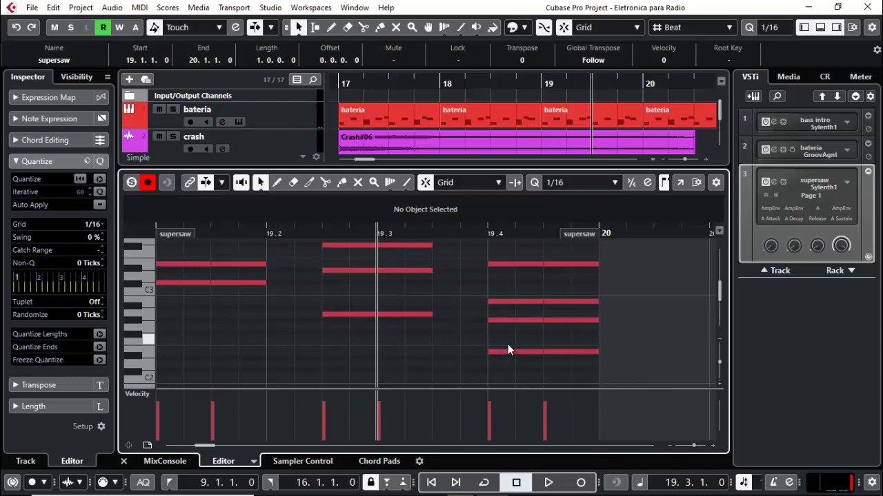
left_click_drag(505, 344, 577, 359)
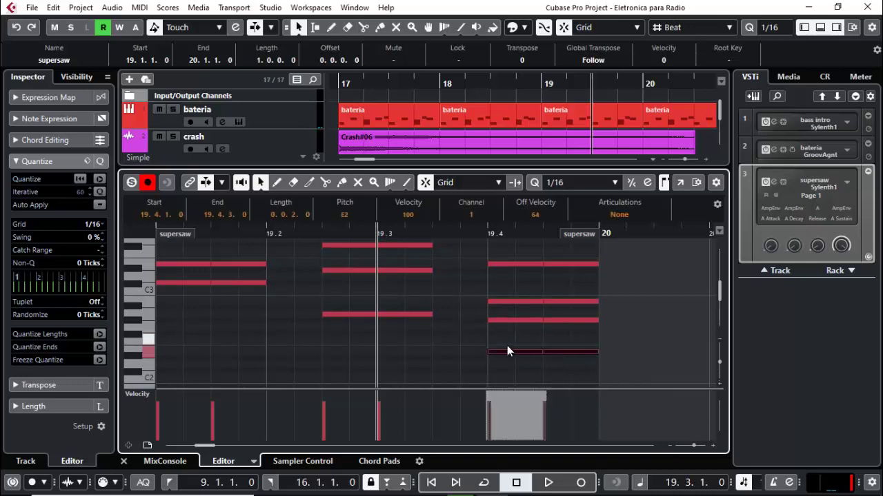
key("Down")
key("Down")
key("Down")
Raise the second-highest notes of the 19.4.1 chord pair three semitones to C#3.
left_click(506, 315)
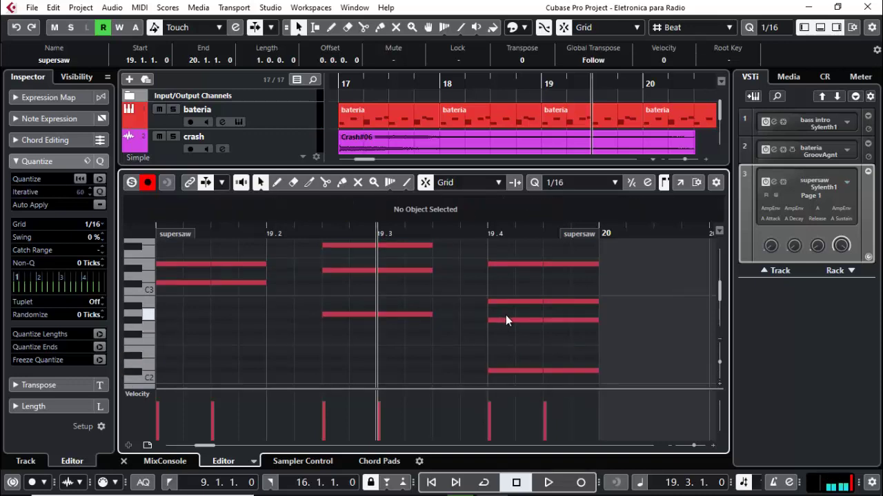
left_click_drag(506, 316, 585, 340)
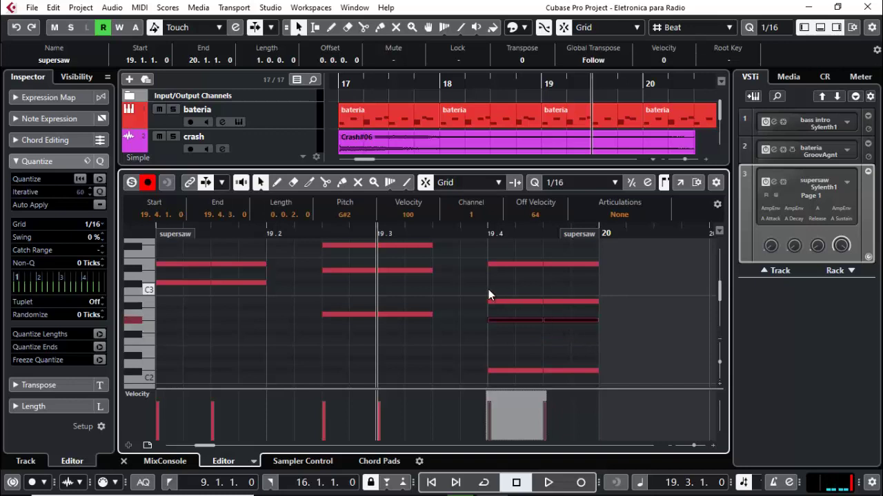
left_click_drag(488, 295, 581, 310)
key("Up")
key("Up")
key("Up")
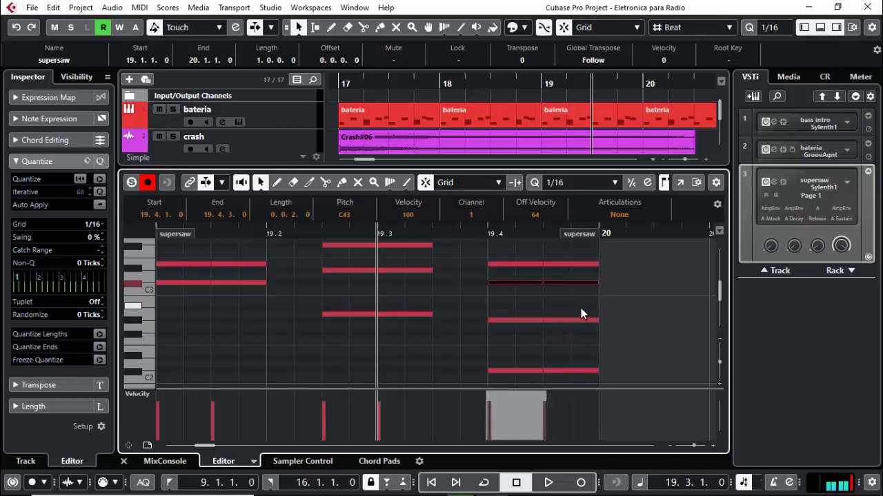
Move the top notes of the 19.4.1 chord pair down an octave to E2 and audition from 19.3.1.
left_click_drag(507, 250, 572, 351)
key("space")
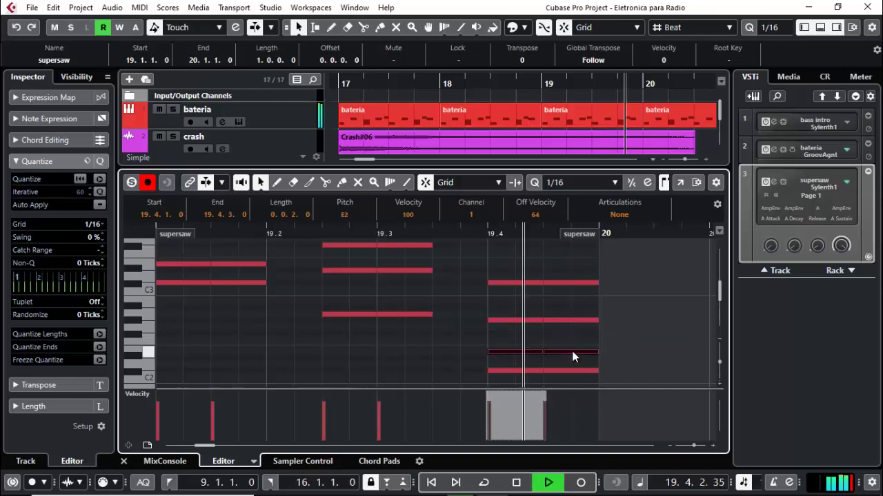
key("space")
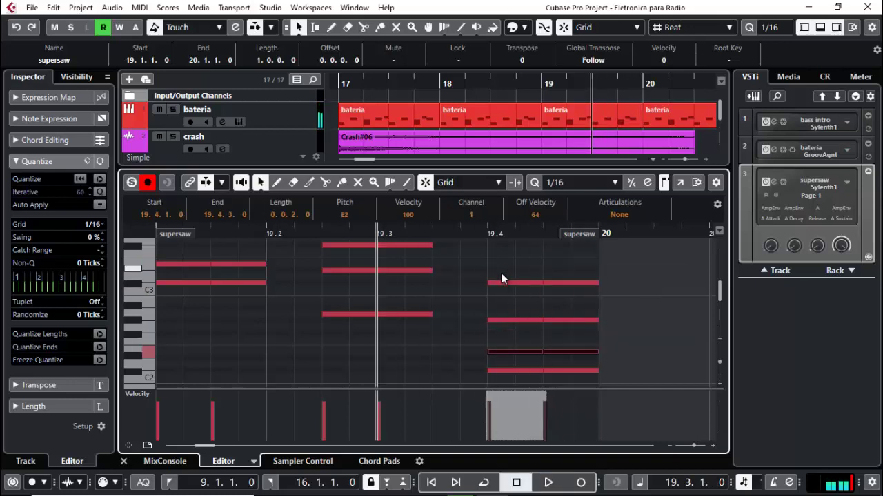
key("space")
key("space")
Transpose all notes of the 19.4.1 chord pair up one octave and audition them.
left_click_drag(502, 274, 587, 382)
key("shift+Up")
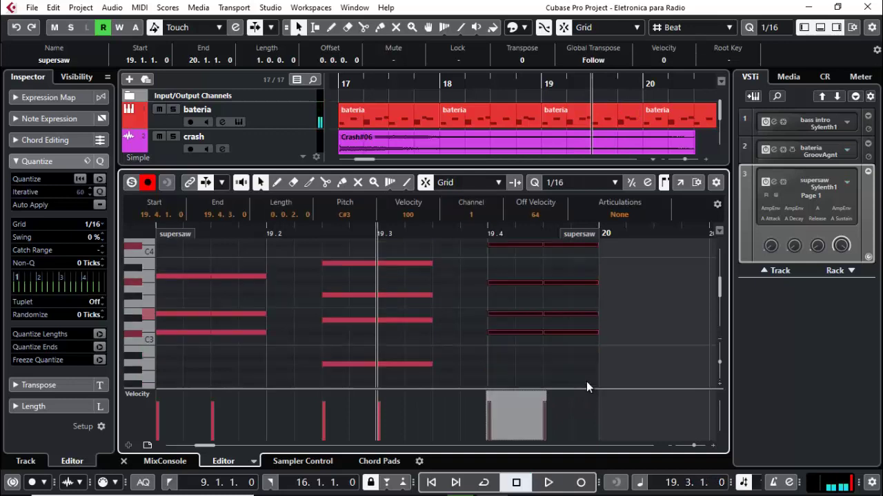
key("space")
key("space")
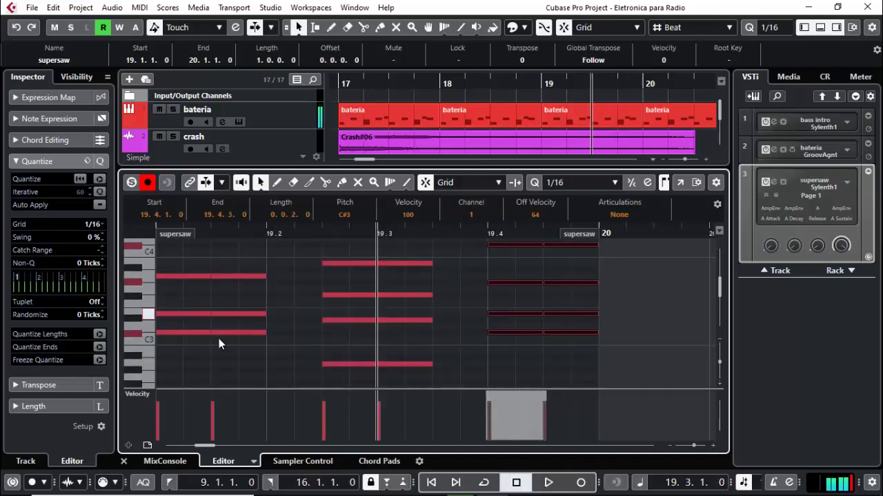
Close the note editor, set a cycle range from bar 17 to 18 with cycle on, and place the cursor at 17.1.1.
left_click(124, 461)
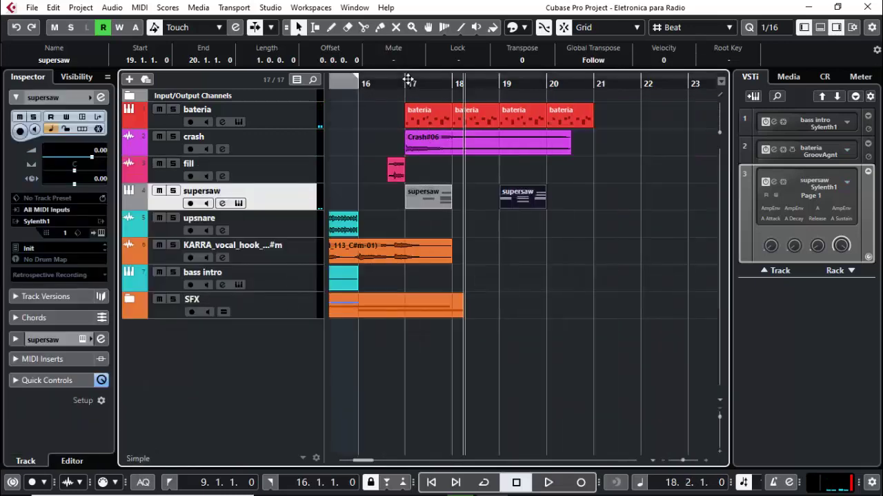
left_click_drag(412, 73, 458, 74)
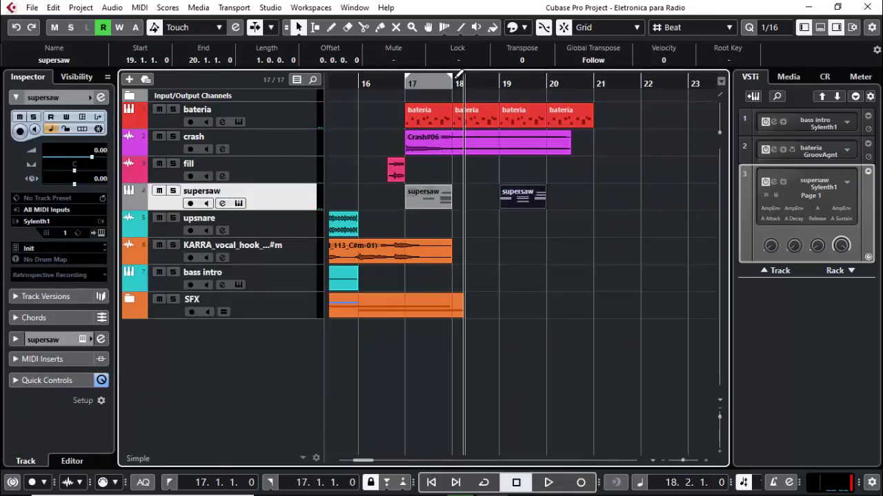
left_click(483, 482)
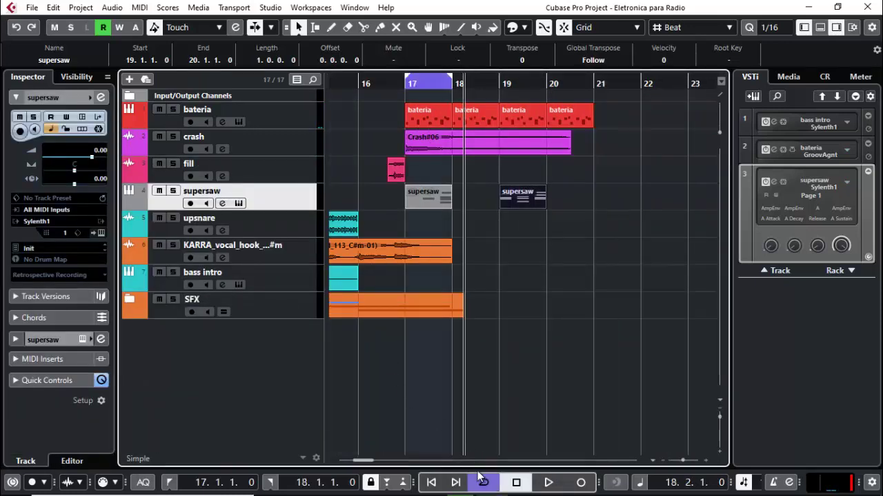
left_click(401, 84)
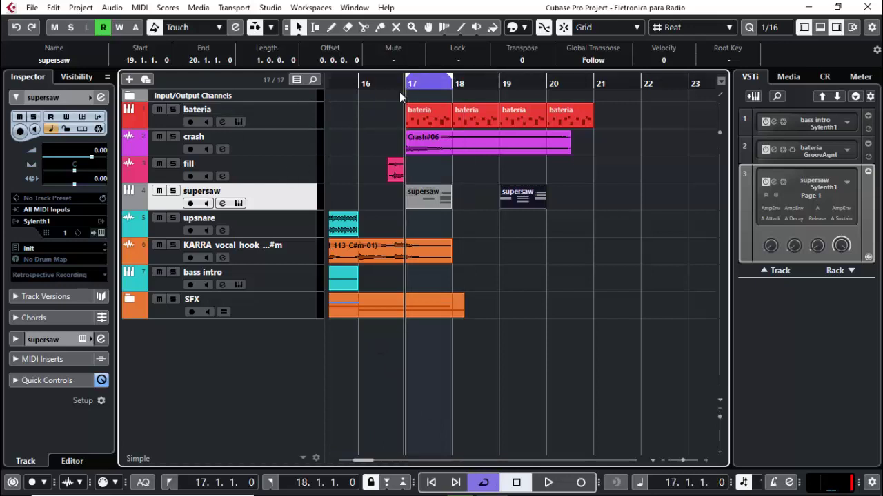
Solo the supersaw track and set Sylenth1 oscillators A1 and A2 to saw waves with 8 voices and retrigger off.
left_click(173, 192)
left_click(240, 203)
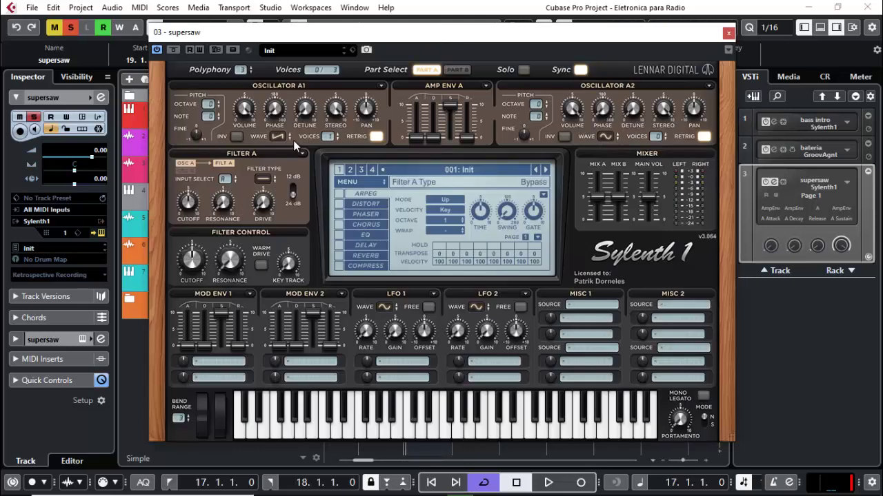
left_click_drag(328, 140, 334, 116)
left_click(377, 137)
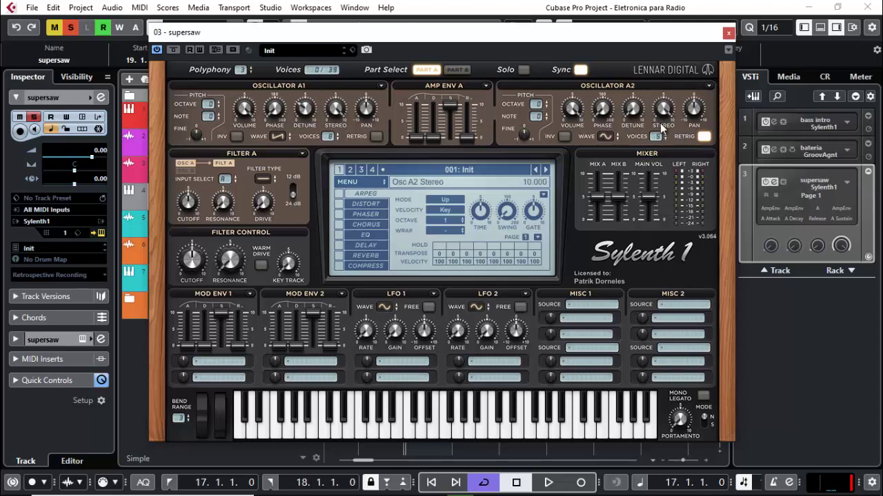
left_click(605, 137)
left_click(625, 159)
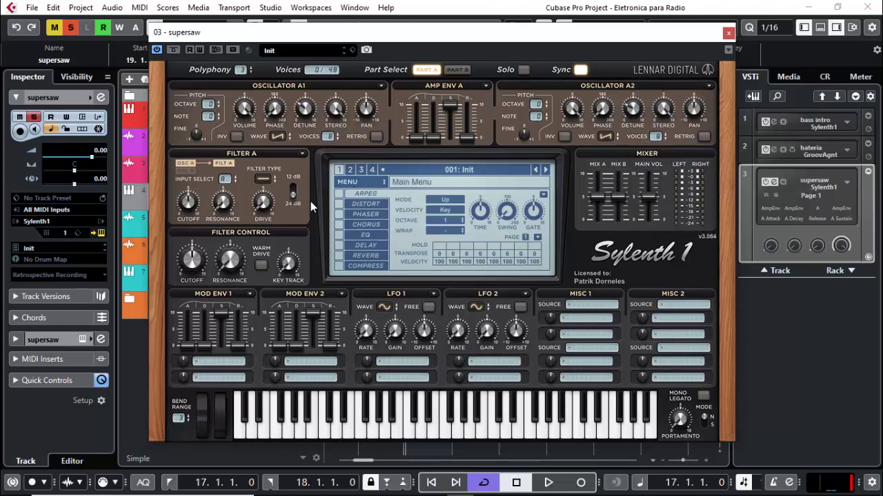
Set Filter A to low-pass, the filter control cutoff to about 6.8 and the amp envelope release to about 1.28 while auditioning.
left_click(264, 180)
left_click(273, 200)
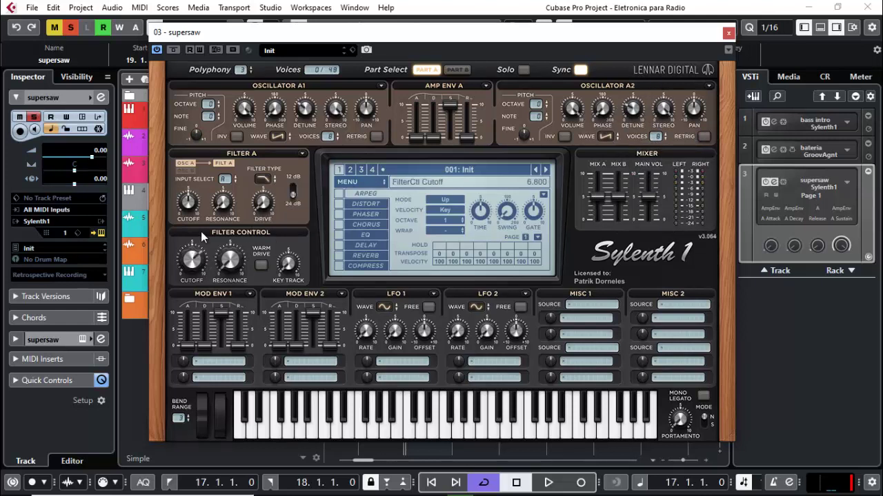
key("space")
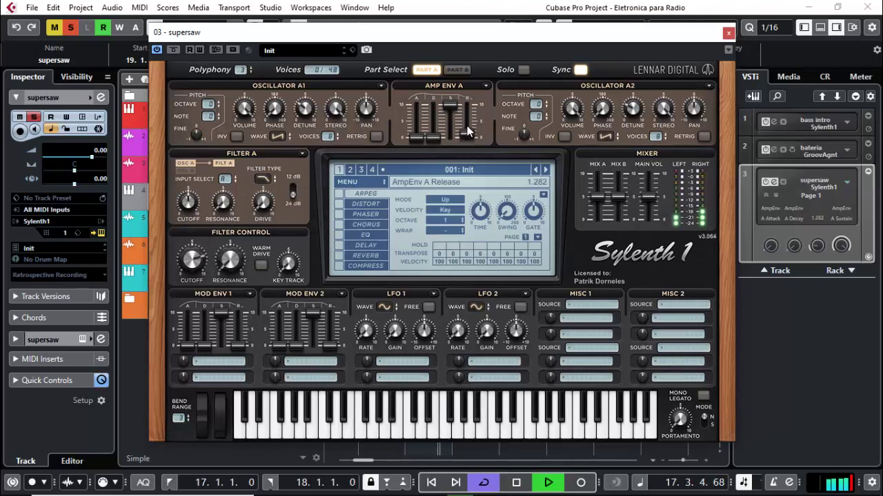
key("space")
Enable the Sylenth1 reverb, set its dry/wet to about 40 %, and audition the chords.
left_click(339, 256)
left_click(362, 256)
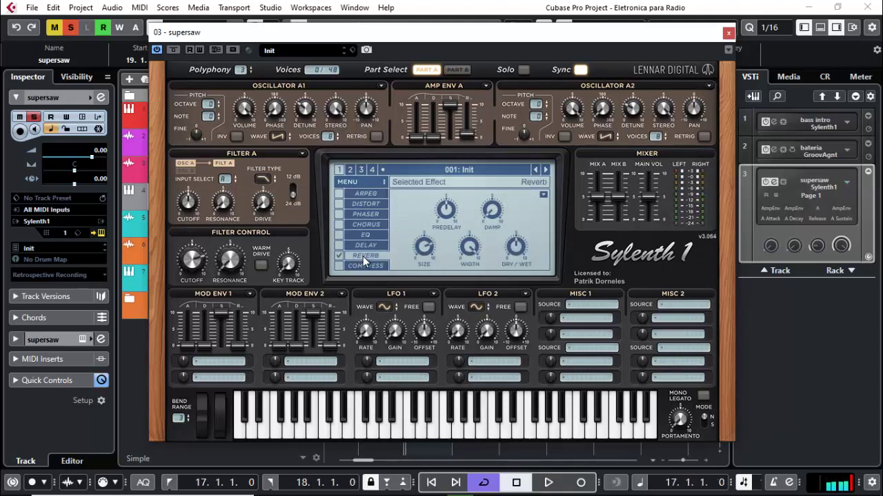
key("space")
key("space")
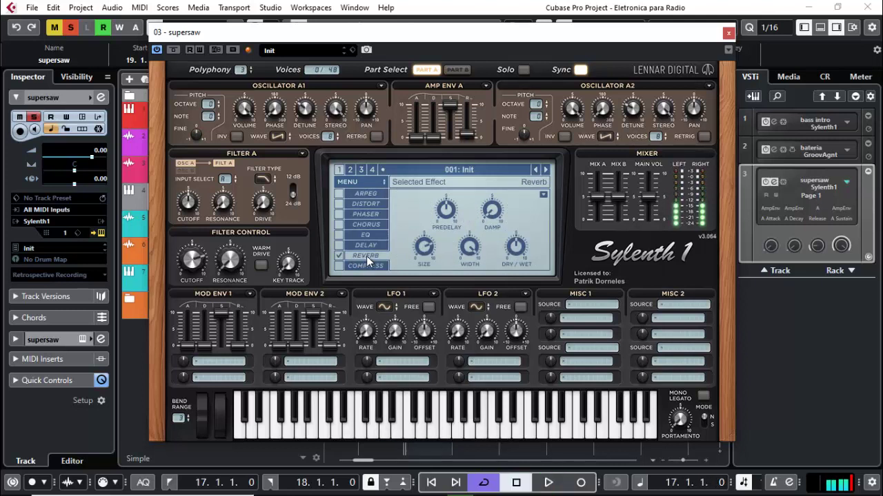
key("space")
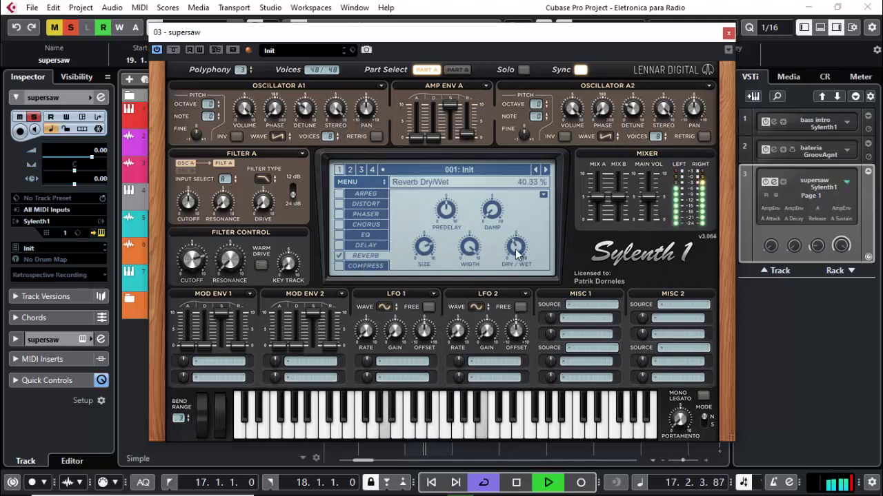
key("space")
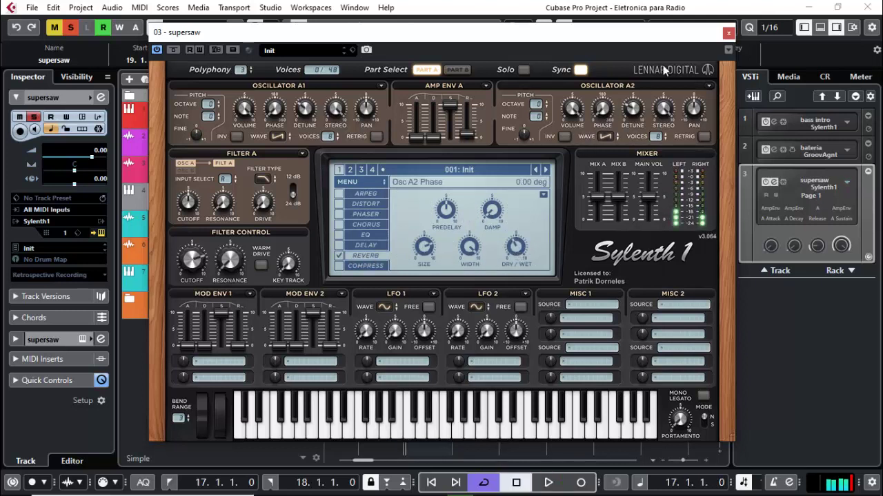
Close the synth window, turn off cycle playback, and color the supersaw track green.
left_click(728, 34)
left_click(485, 486)
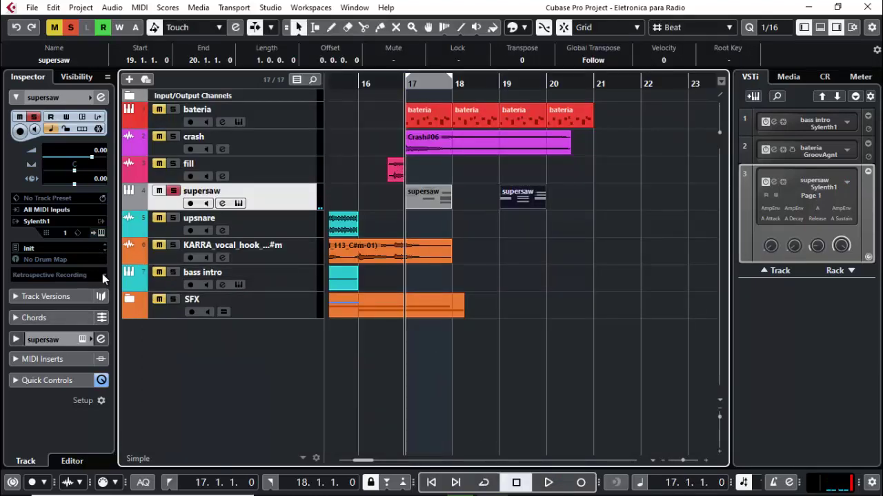
left_click(91, 97)
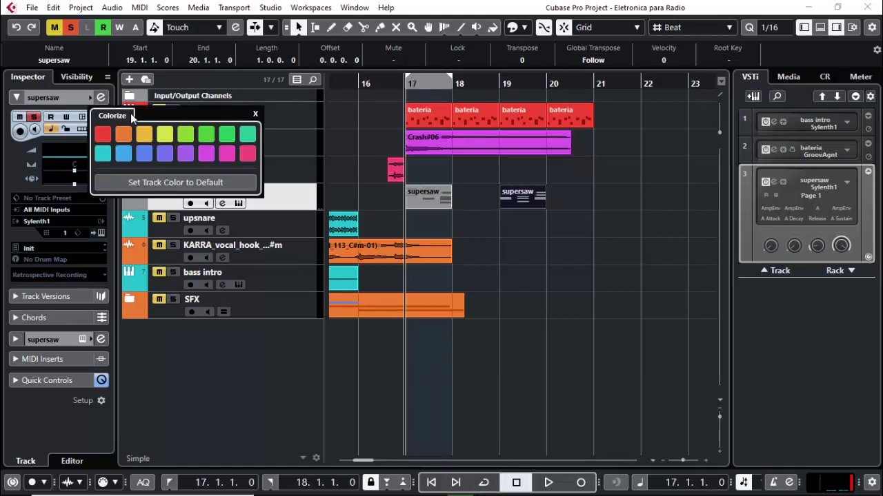
left_click(203, 140)
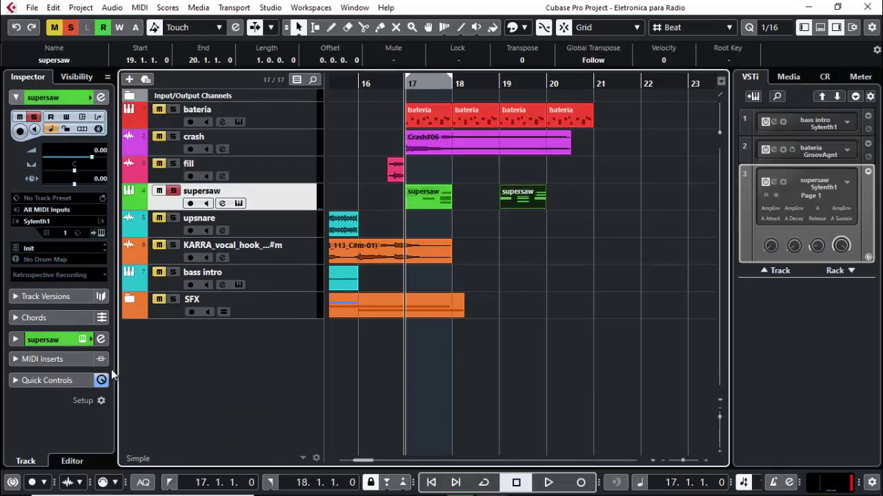
Search the effects for "kicks" and load Kickstart-64bit in the supersaw channel's first audio insert slot.
left_click(56, 339)
left_click(63, 205)
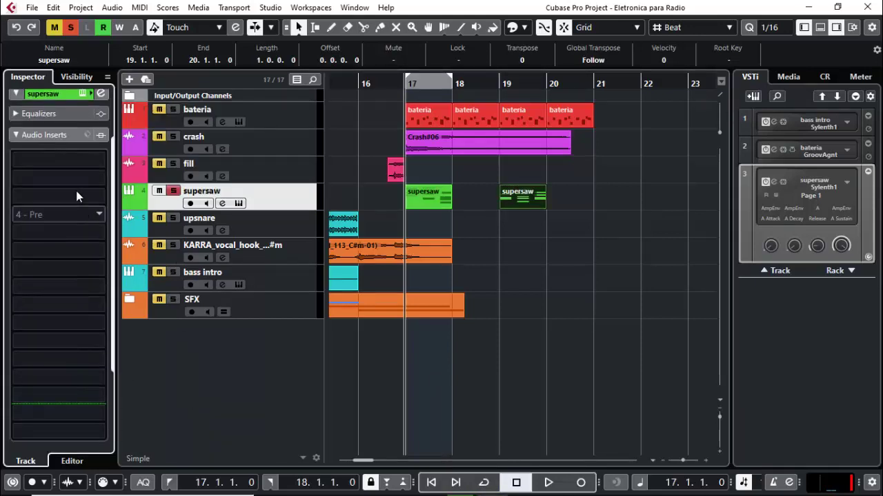
left_click(94, 160)
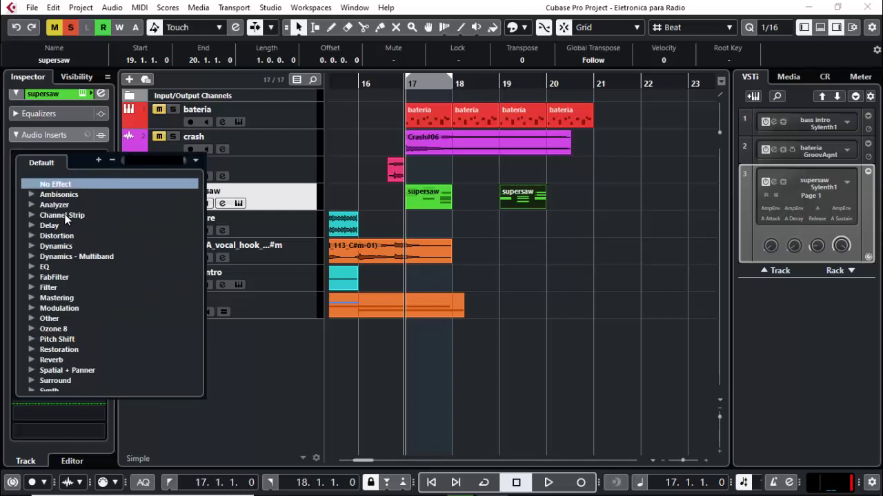
type("k")
key("BackSpace")
key("BackSpace")
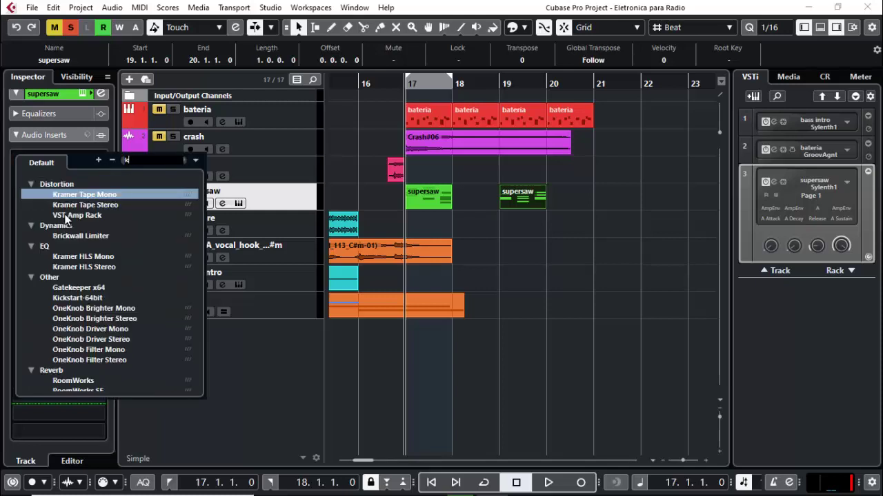
type("icks")
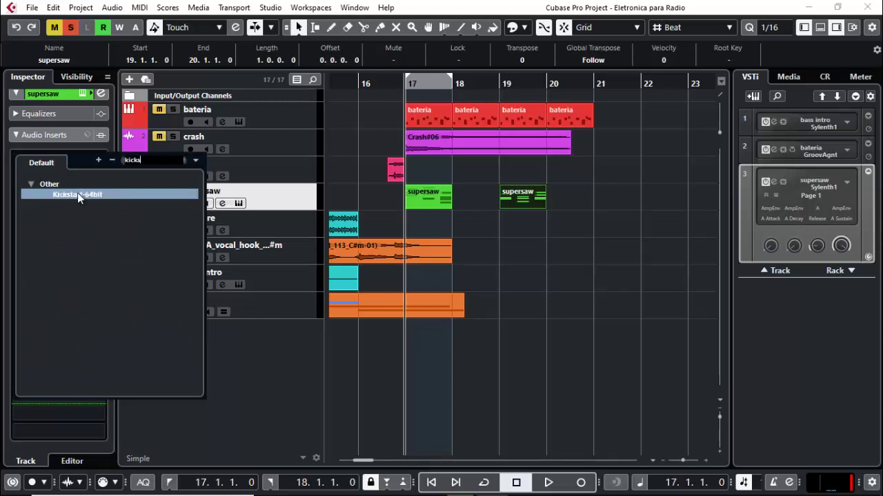
left_click(77, 193)
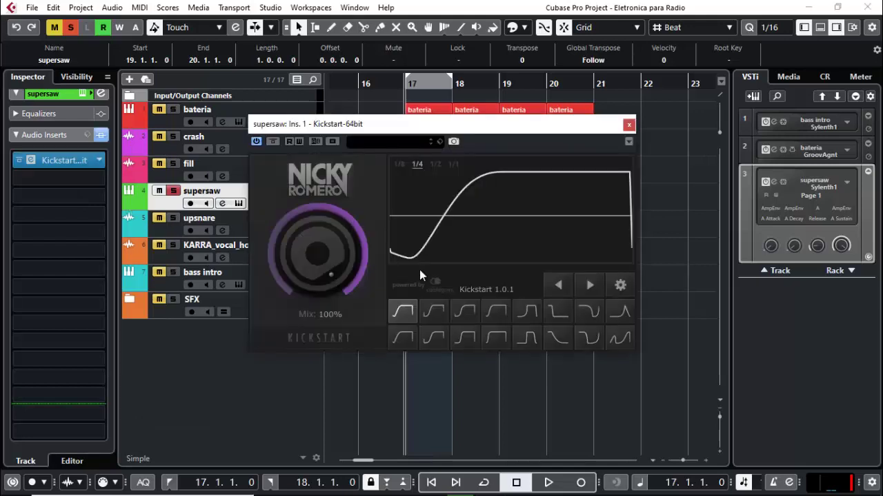
Choose the Classic Chain ducking curve in Kickstart, audition it from bar 17, and close the plug-in window.
left_click(433, 312)
key("space")
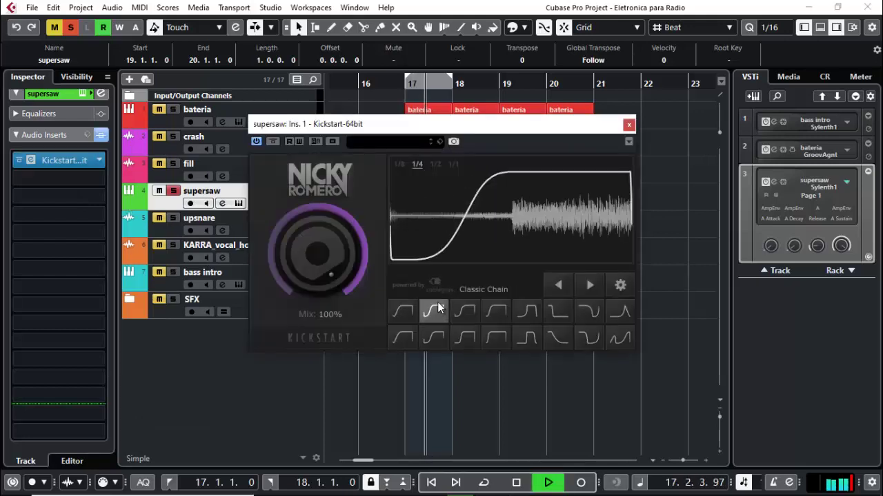
key("space")
left_click(629, 125)
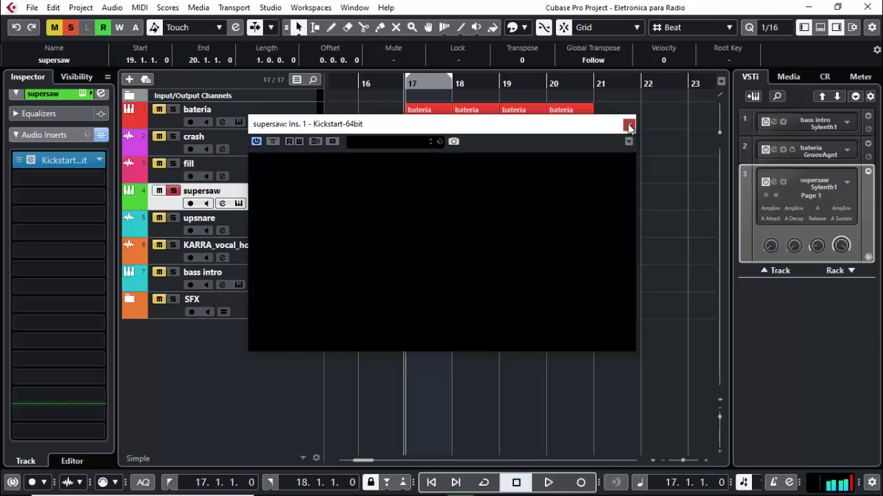
Unsolo the supersaw track and play the ducked chords with the full mix from bar 17.
left_click(174, 192)
key("space")
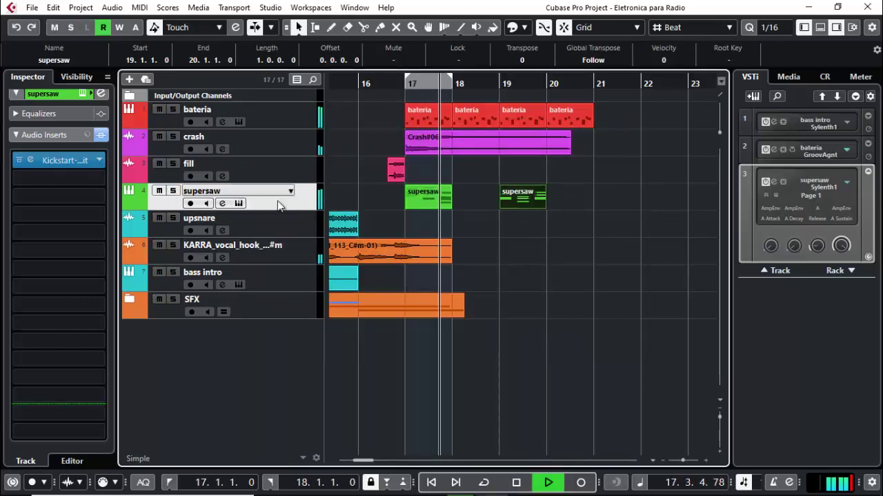
key("space")
left_click(58, 95)
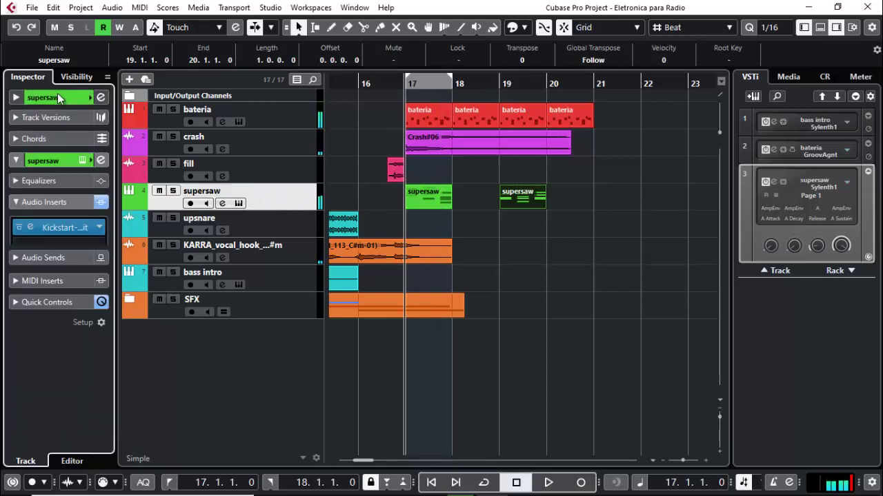
Lower the supersaw track's volume to -3.05 dB and audition it in the mix from bar 17.
left_click(61, 94)
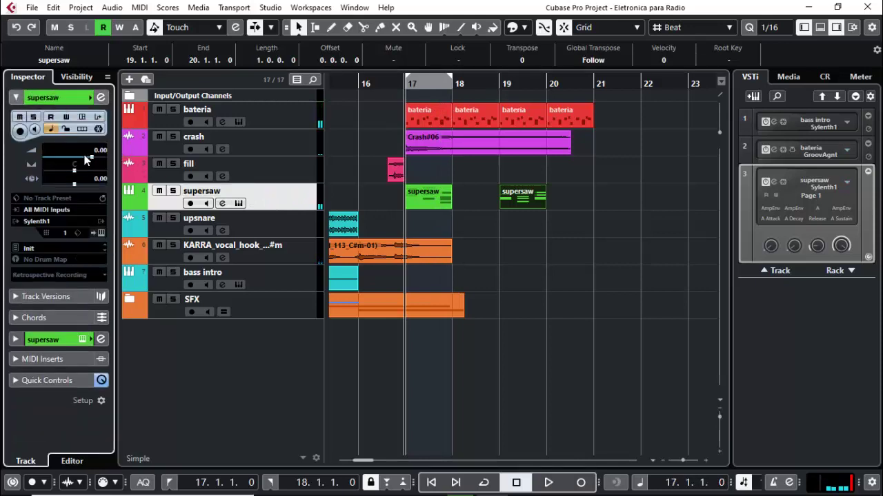
left_click_drag(87, 162, 83, 160)
key("space")
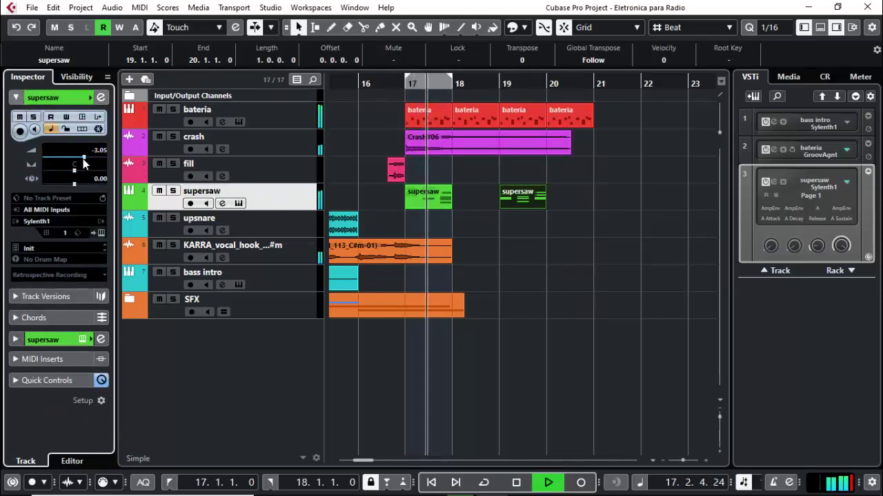
key("space")
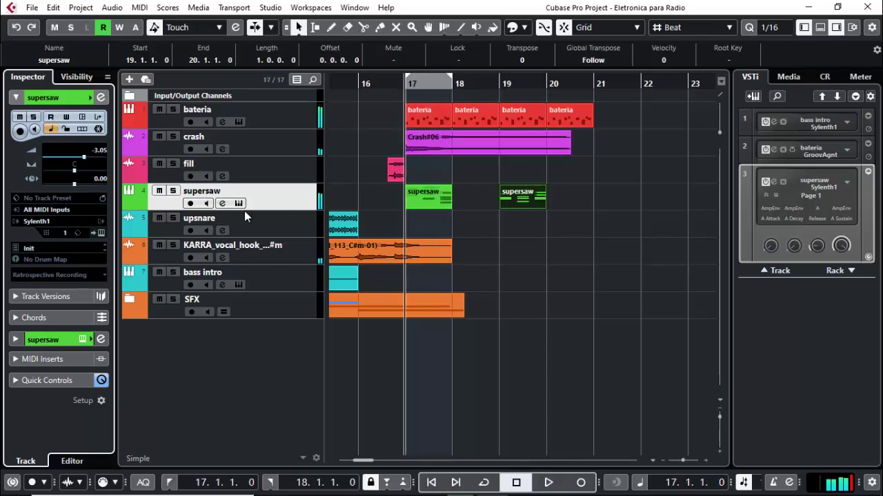
Add one instrument track using Nexus.64, routed to Stereo Out.
right_click(235, 397)
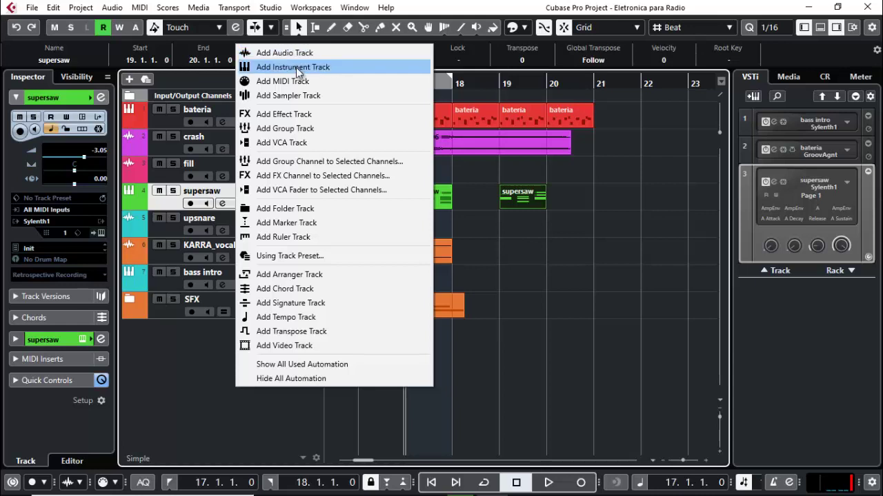
left_click(296, 67)
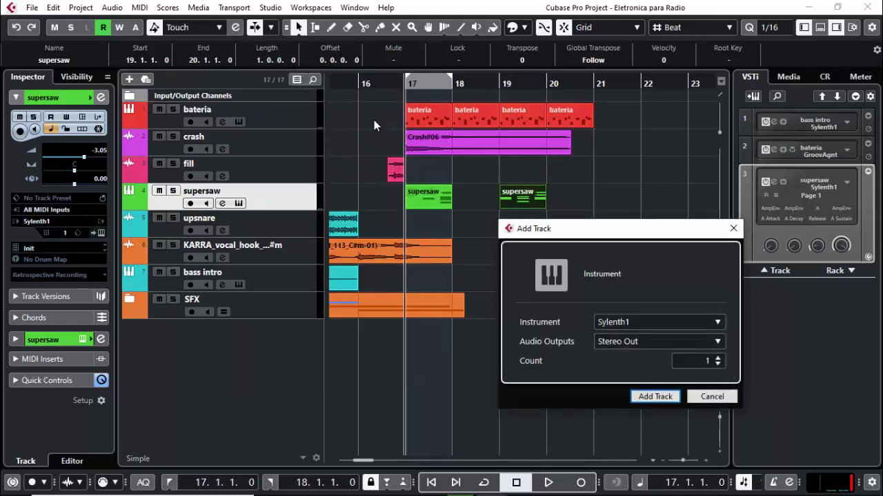
left_click(662, 326)
type("nexus")
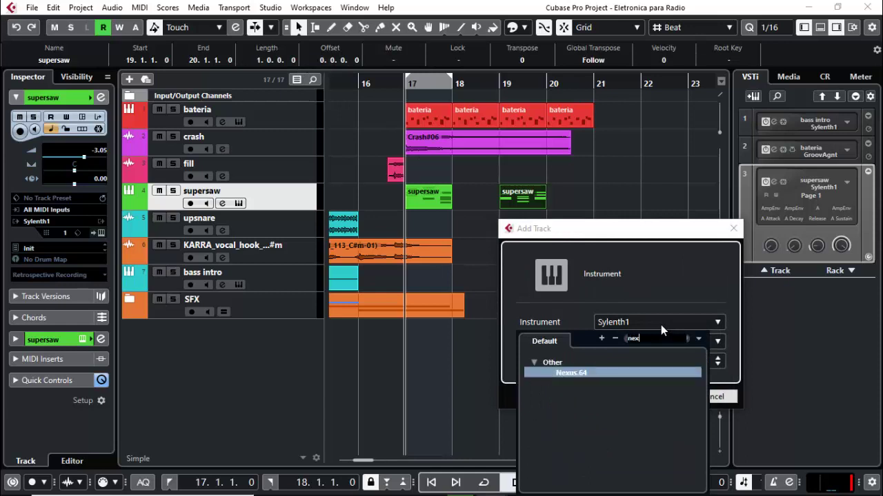
left_click(578, 371)
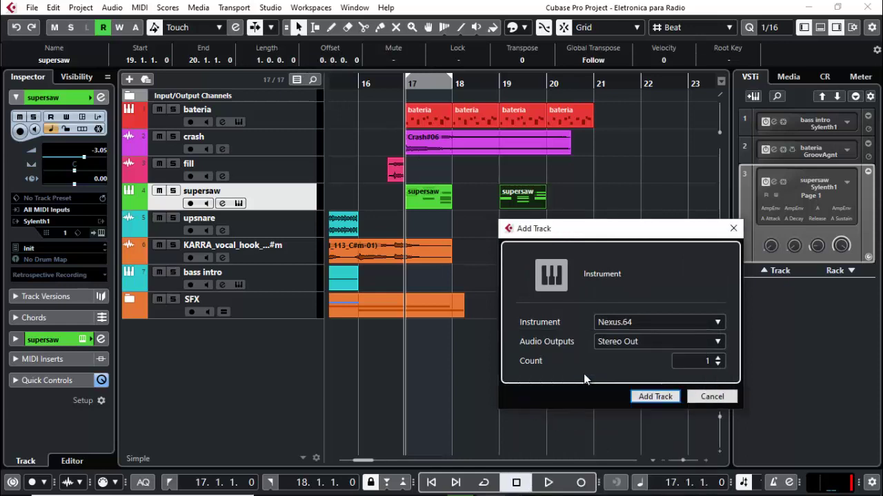
left_click(665, 398)
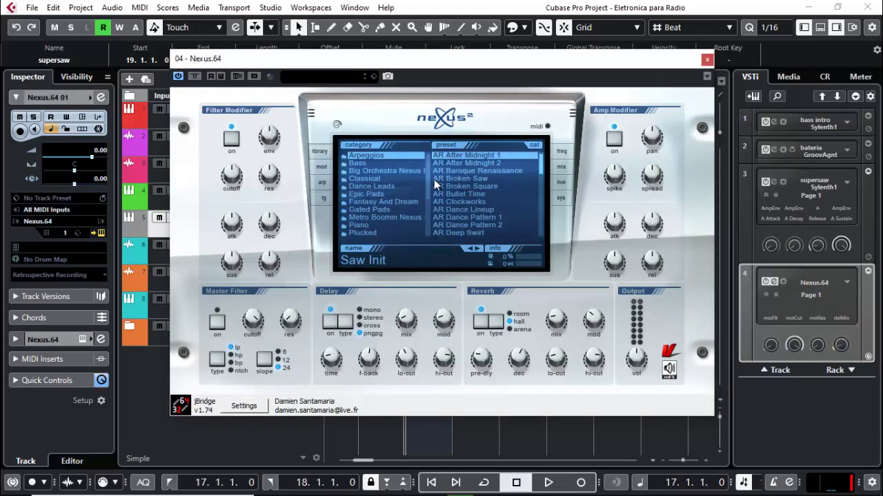
Load the LD Angel One preset from the XP Dance Vol.2 category in Nexus.
left_click_drag(427, 180, 427, 227)
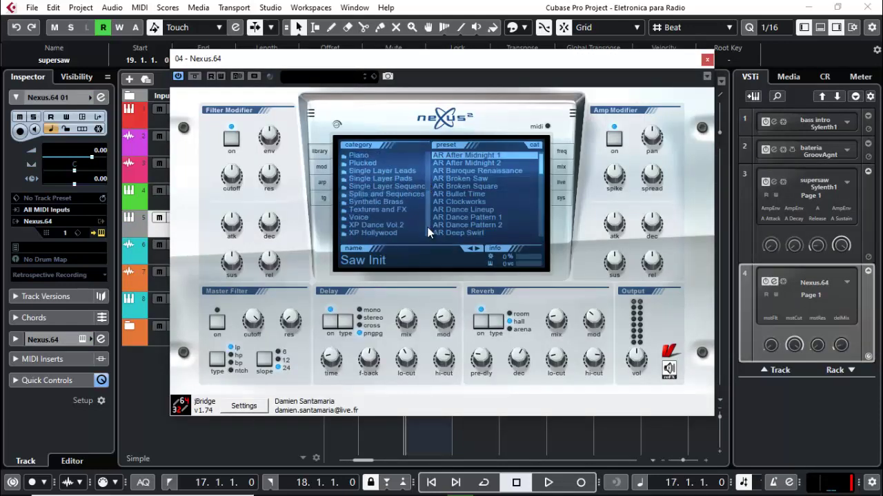
left_click(398, 225)
left_click_drag(541, 157, 537, 190)
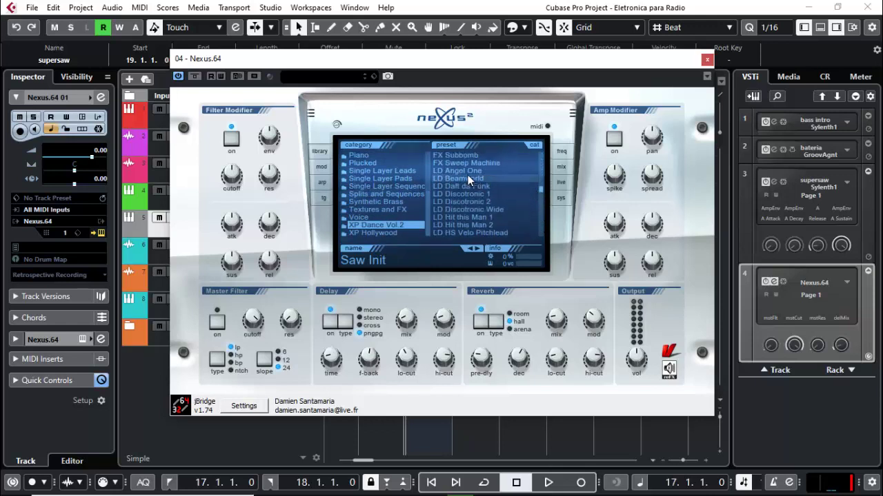
left_click(466, 172)
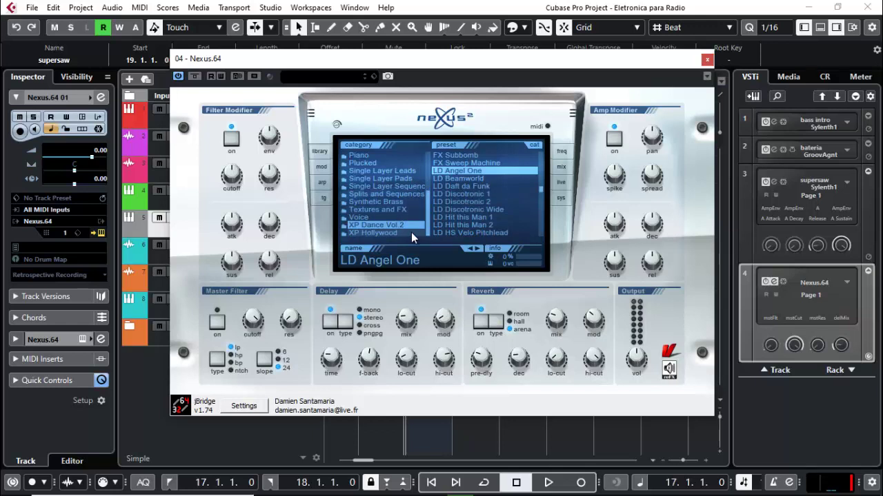
Record-enable the Nexus.64 01 track and audition the lead preset using the on-screen keyboard.
key("alt+k")
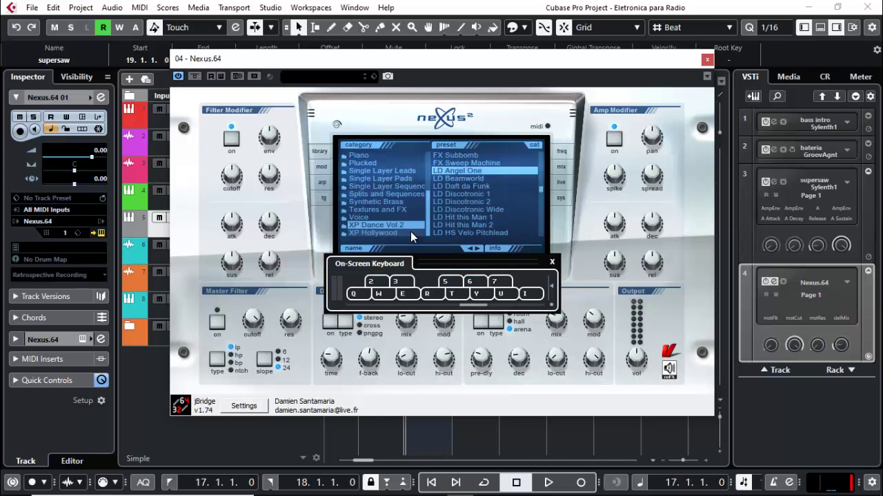
key("alt+k")
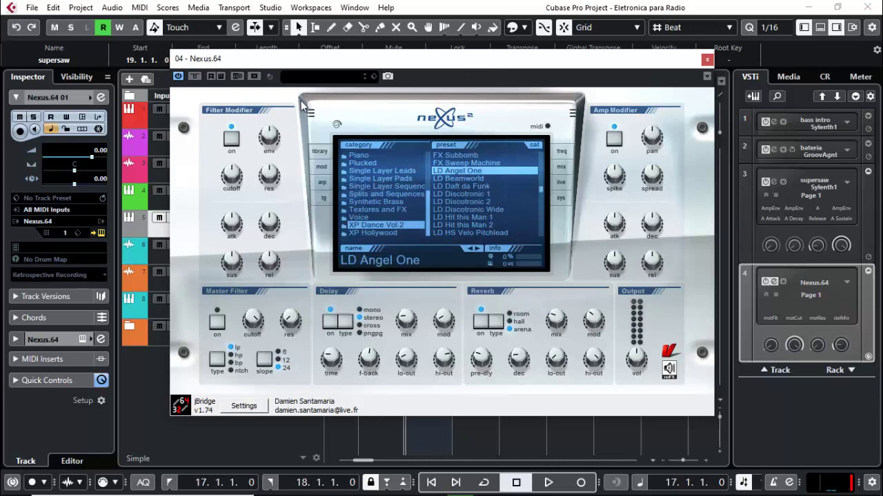
left_click_drag(300, 64, 349, 64)
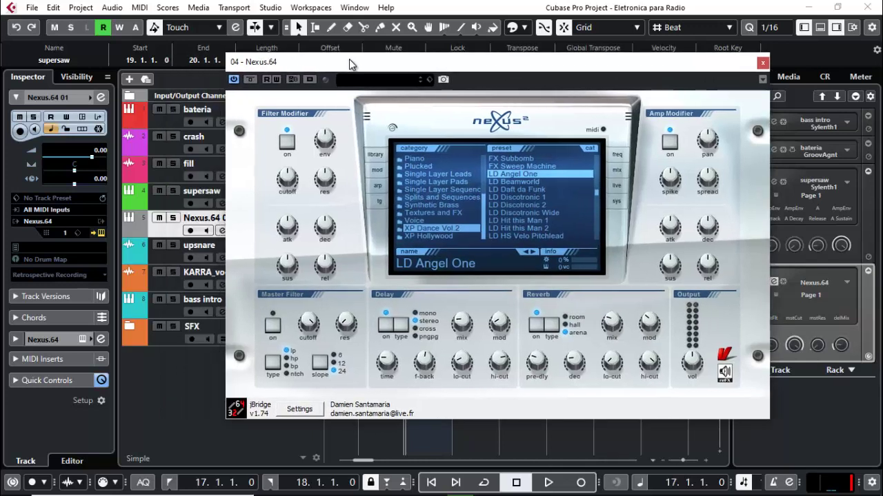
left_click(207, 220)
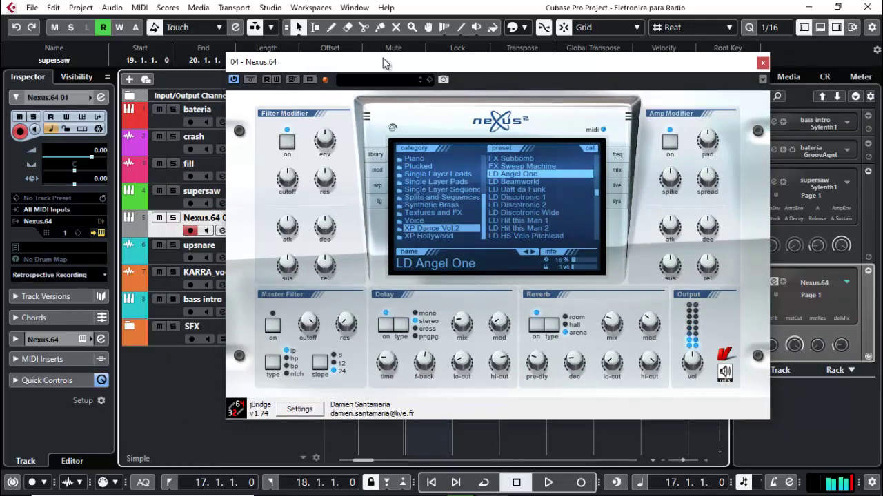
Close the synth window and copy the supersaw clips at bars 17 and 19 onto the Nexus.64 01 track.
left_click(762, 63)
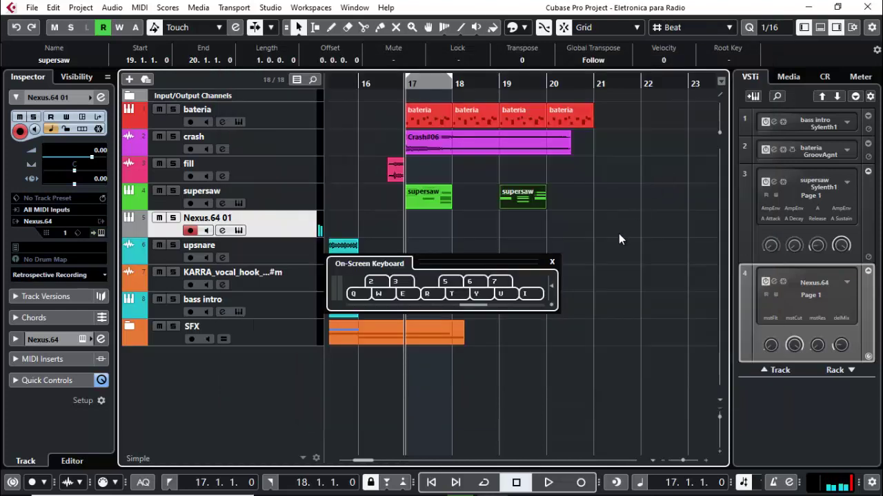
left_click(433, 200)
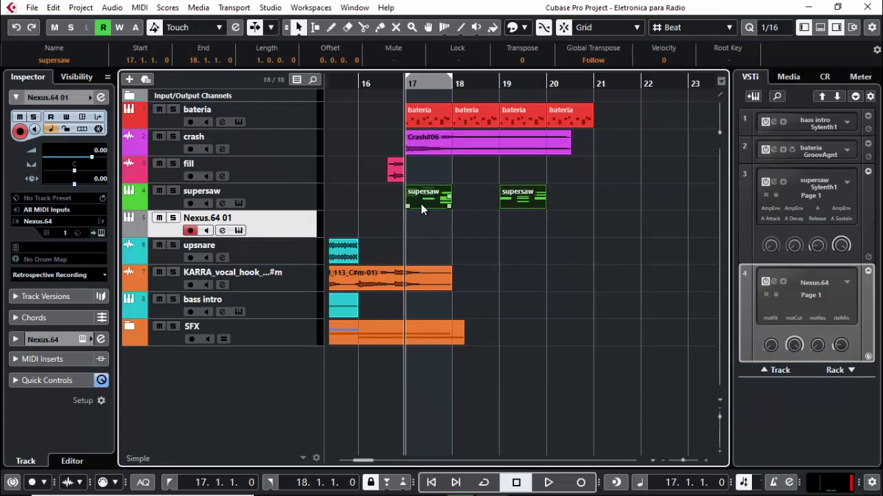
left_click_drag(421, 204, 422, 227)
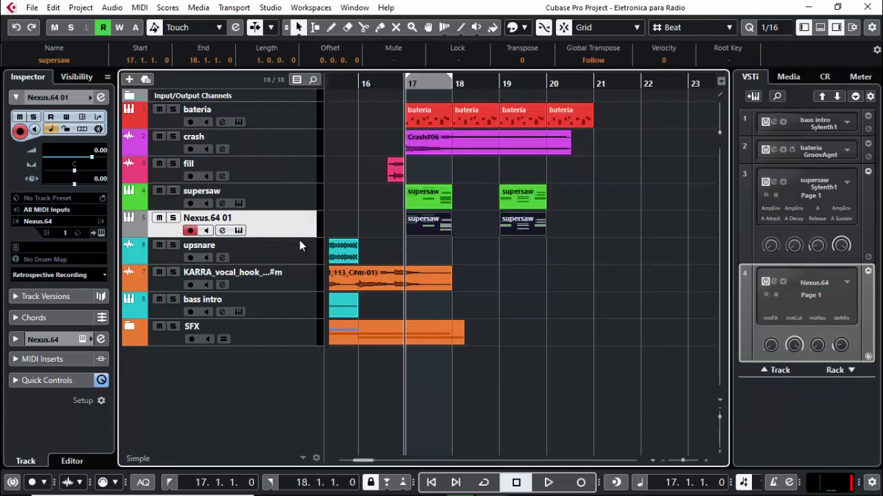
Audition the soloed Nexus.64 01 track with bar 17 cycling and lower its volume to -7.58 dB.
left_click(173, 218)
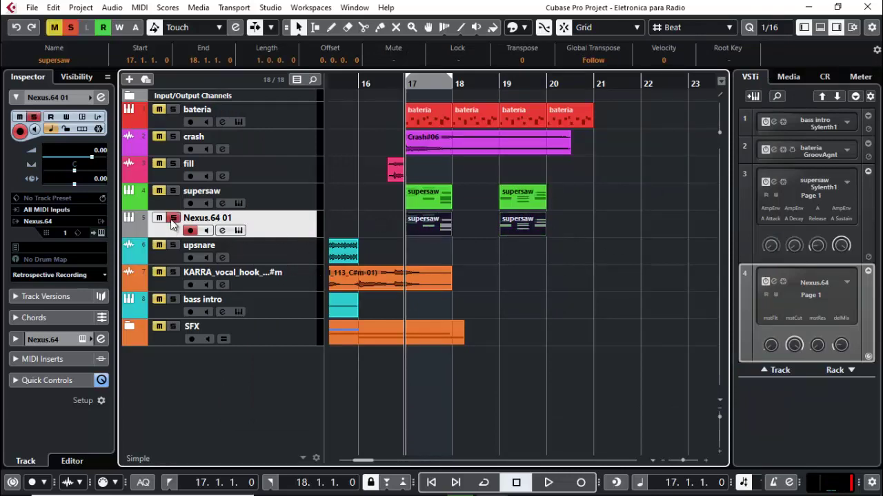
left_click(484, 482)
left_click(425, 229)
key("space")
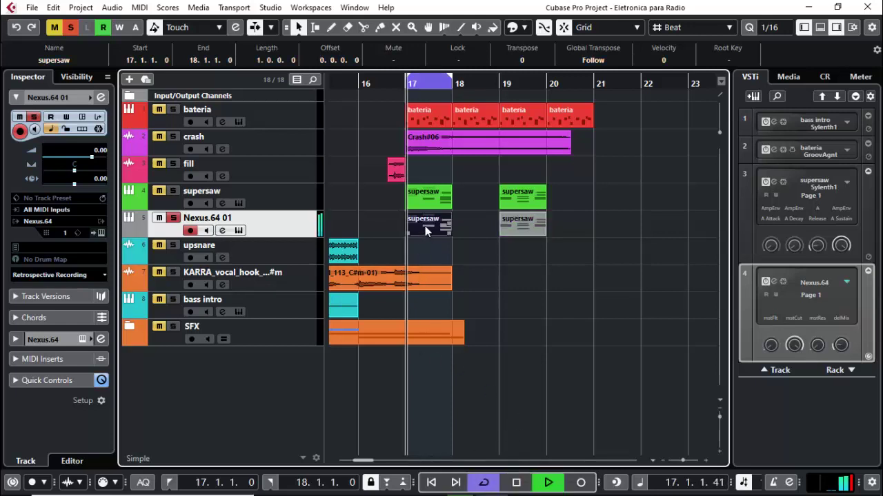
key("space")
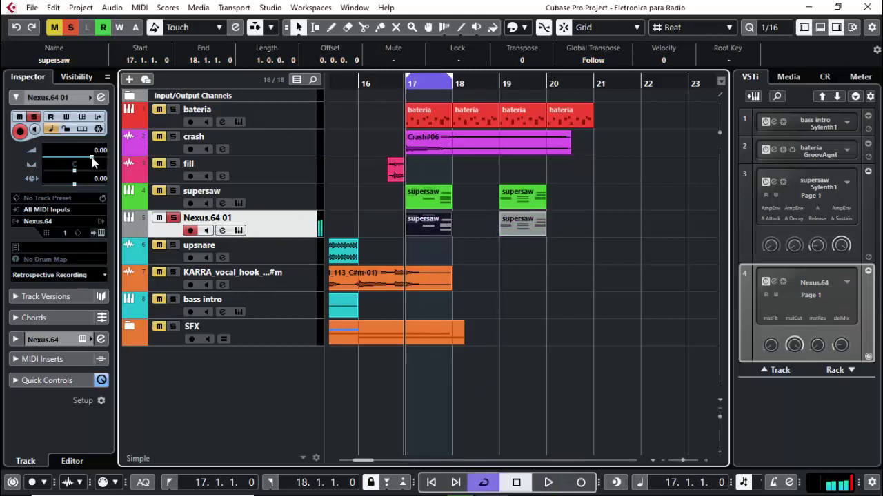
left_click_drag(91, 158, 75, 158)
key("space")
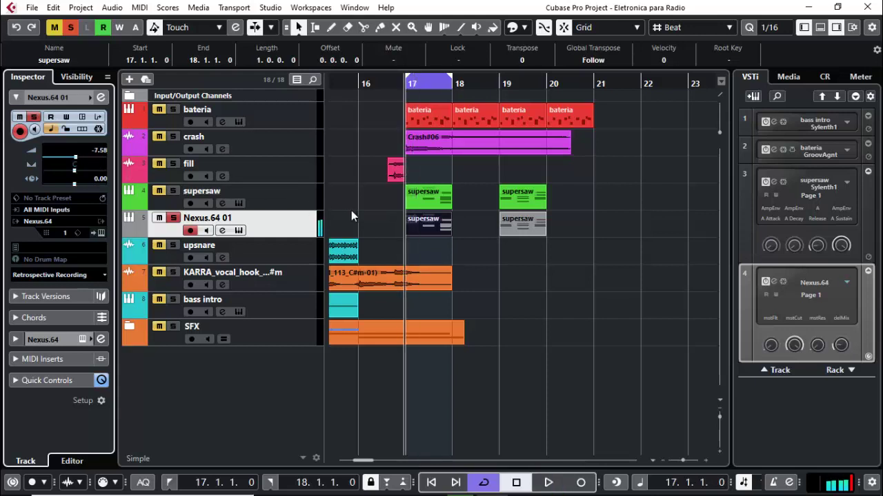
key("space")
Raise the lowest note of the second chord in the bar 17 Nexus clip to B3, audition it, and close the editor.
double_click(428, 226)
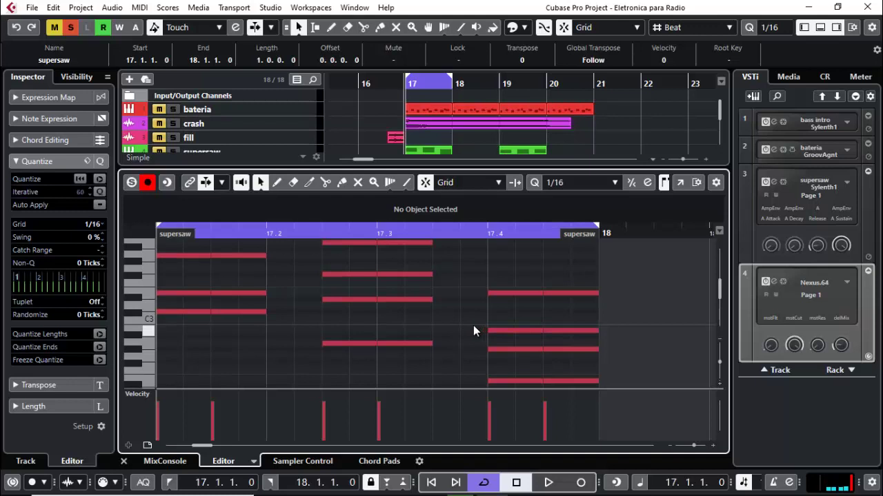
scroll(327, 327, "down", 1)
left_click(327, 327)
key("Up")
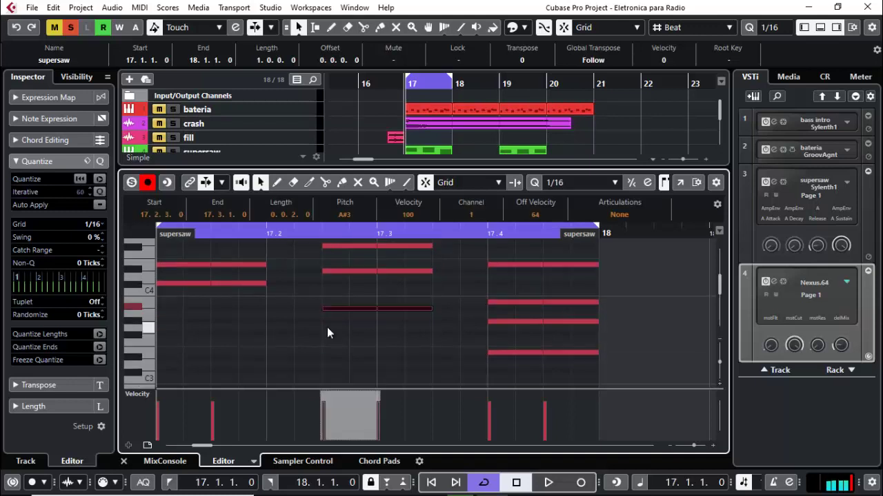
key("Up")
key("space")
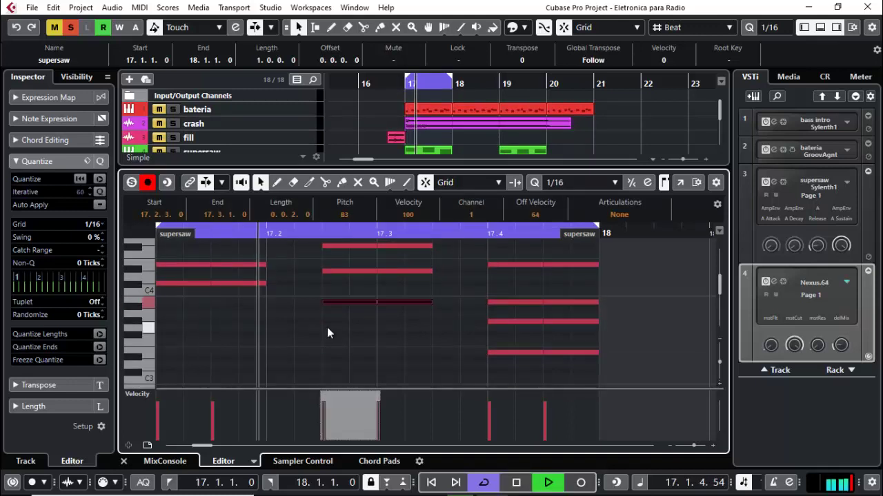
key("space")
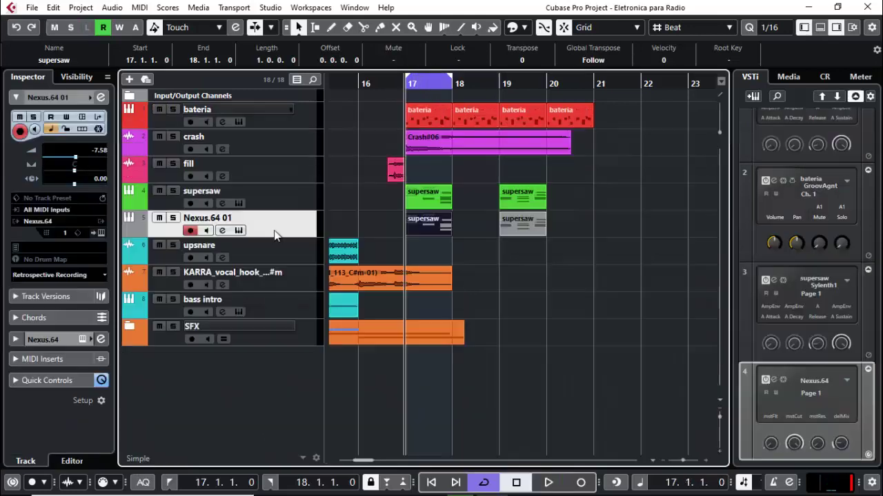
left_click(124, 461)
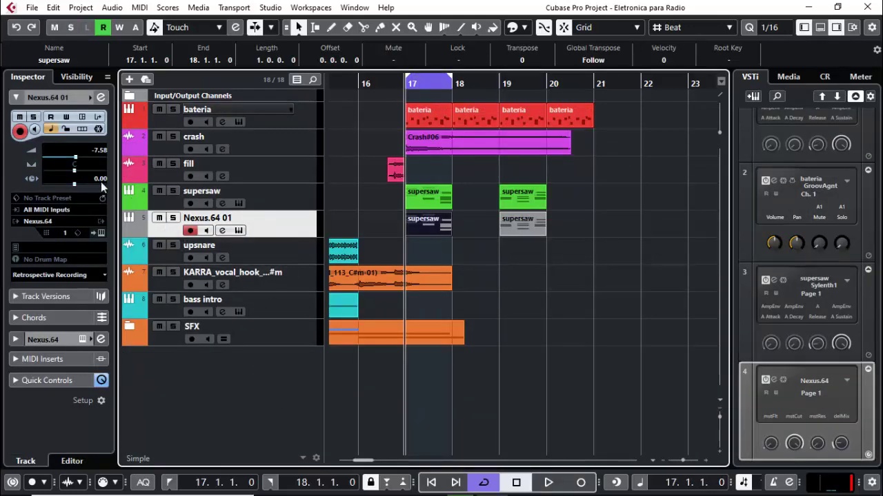
Lower the Nexus.64 01 track's volume to -16.1 dB while playing the full mix.
key("space")
left_click_drag(76, 165, 66, 162)
key("space")
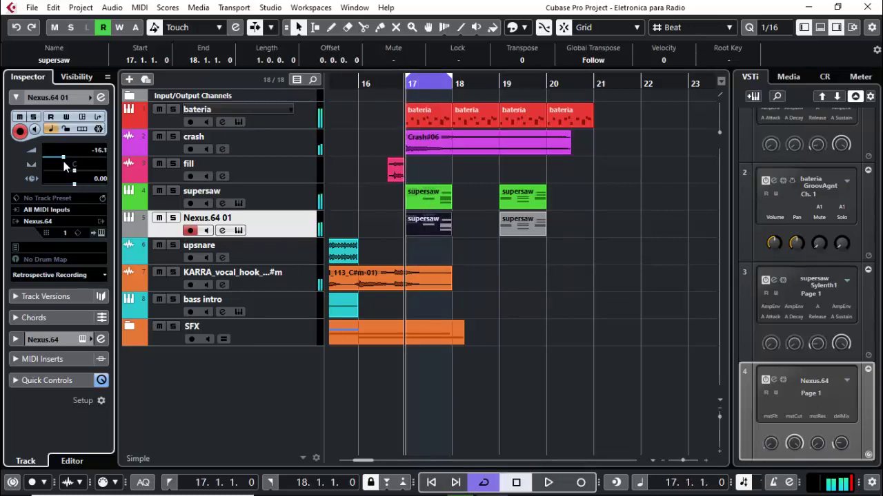
Color the Nexus.64 01 track yellow-orange.
left_click(394, 198)
key("Right")
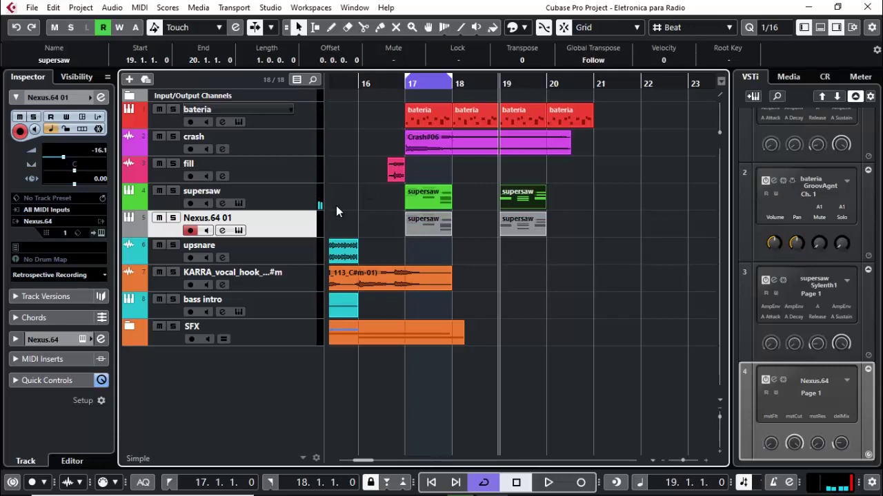
left_click(432, 224)
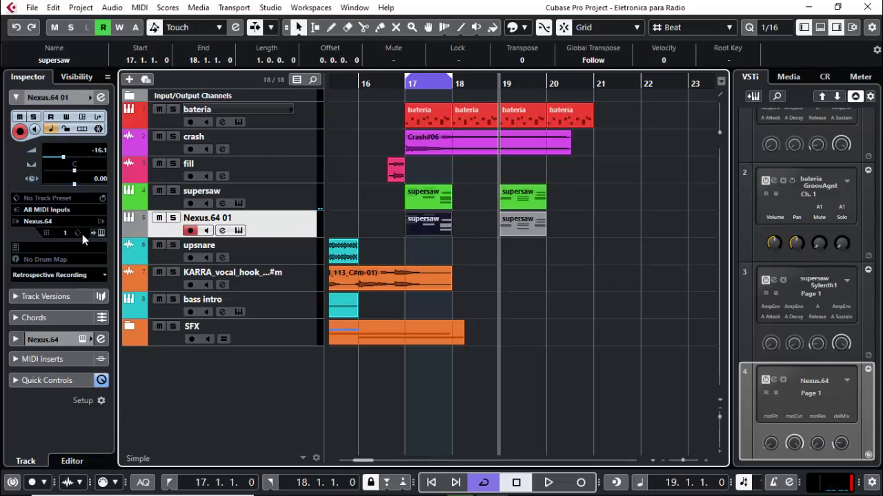
left_click(95, 100)
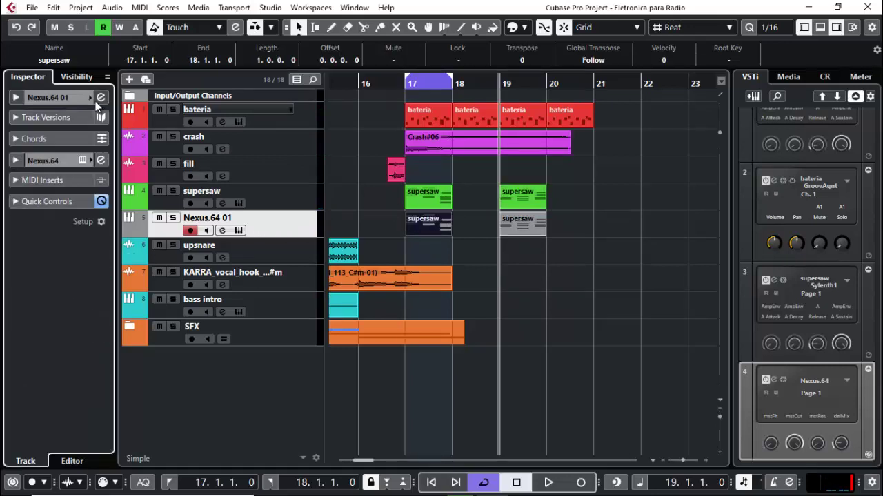
left_click(90, 97)
left_click(139, 136)
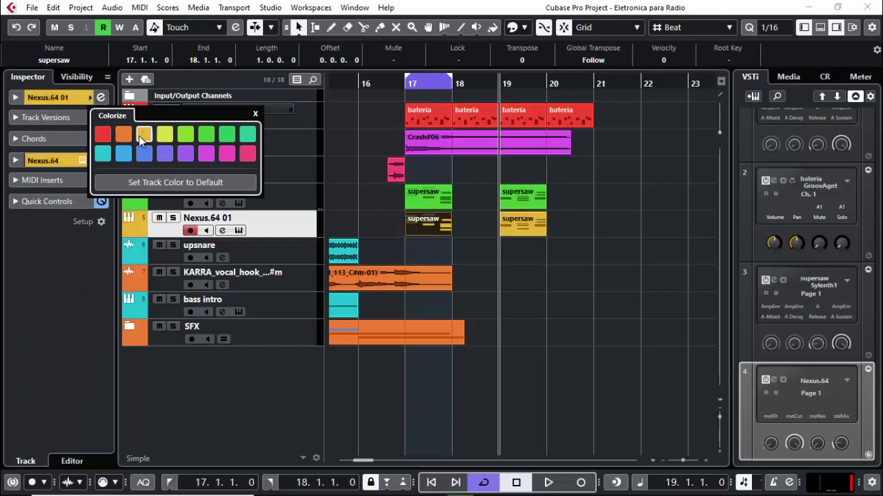
Load Kickstart-64bit in the Nexus.64 channel's first audio insert slot.
left_click(60, 161)
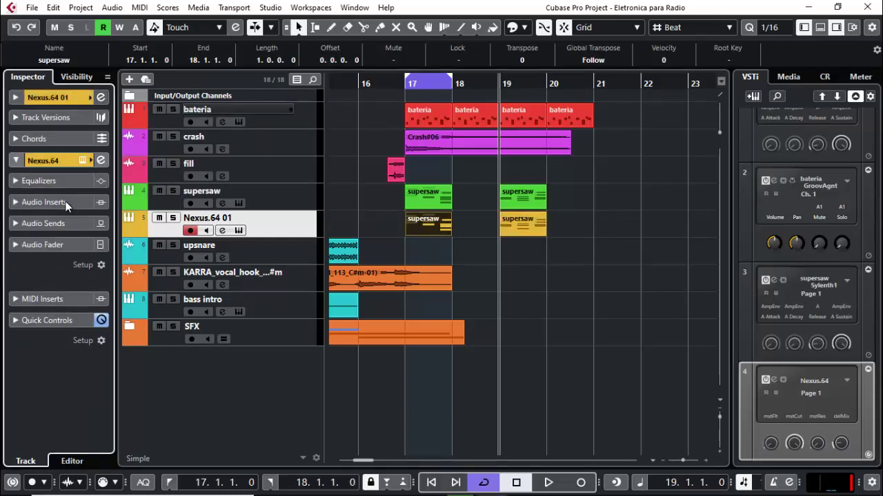
left_click(67, 202)
left_click(72, 160)
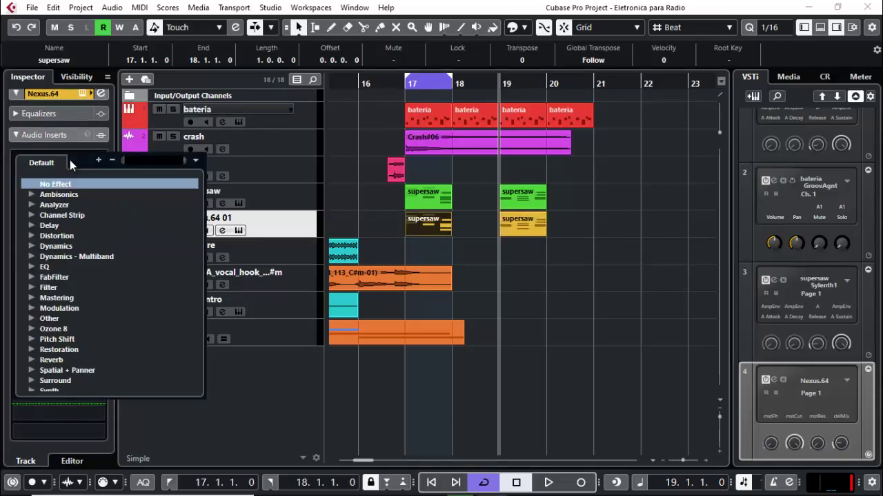
left_click(96, 194)
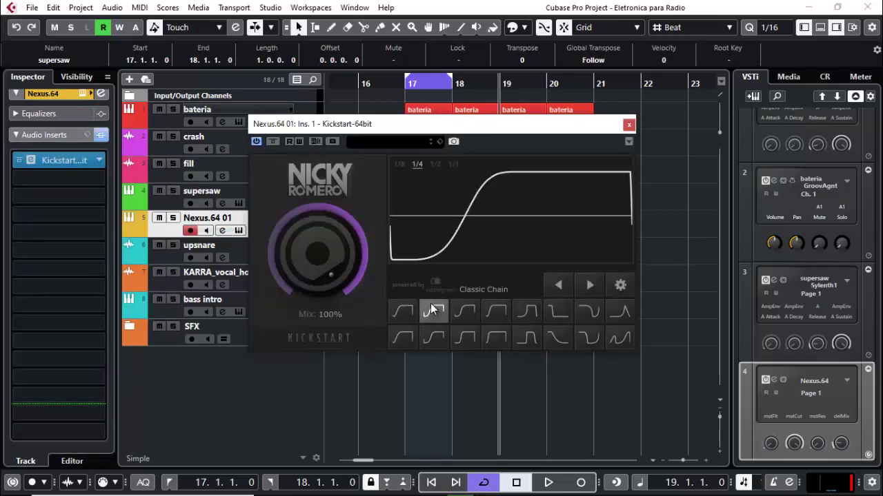
Close the Kickstart window and play the full mix from bar 19.
left_click(630, 125)
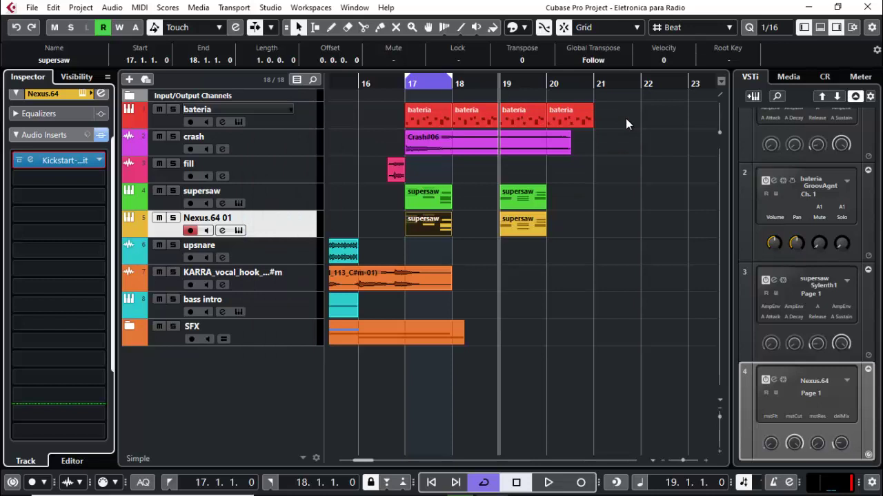
key("space")
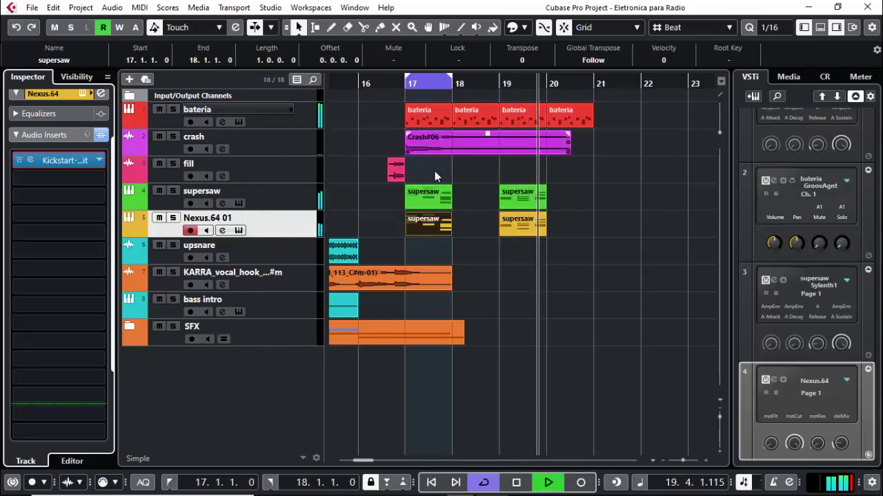
key("space")
key("space")
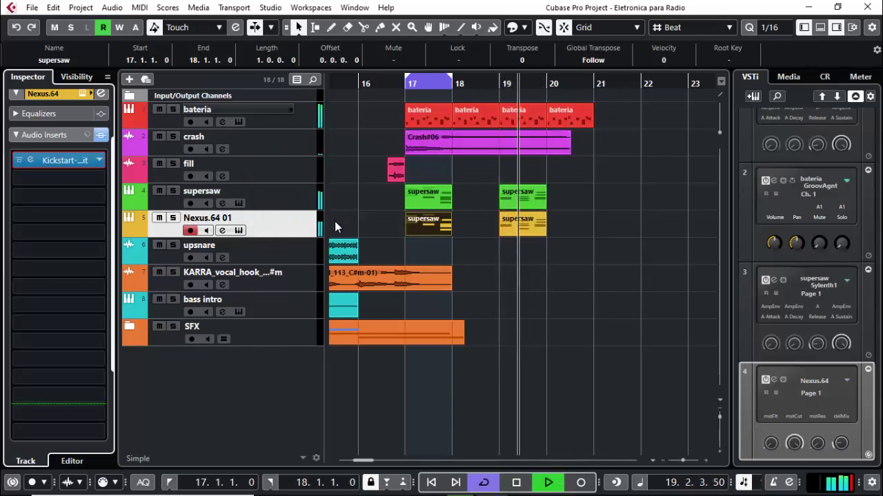
key("space")
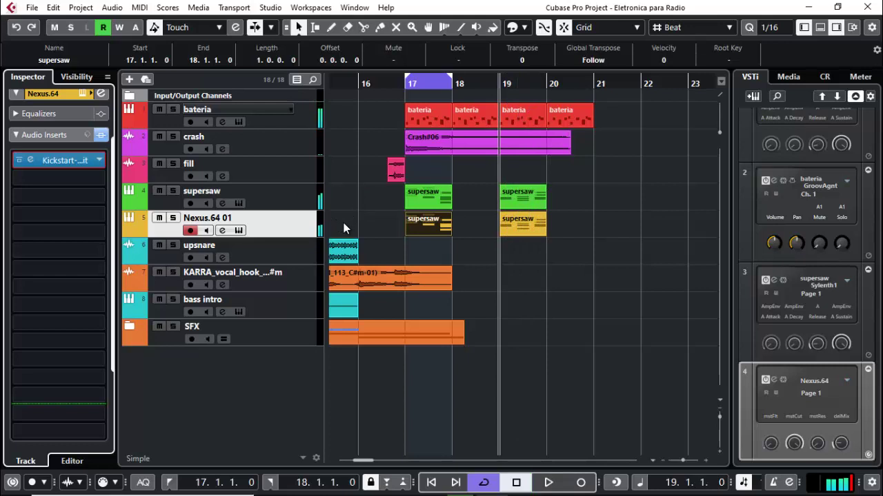
Solo the Nexus.64 01 track and listen to its bar 19 clip.
left_click(173, 218)
key("space")
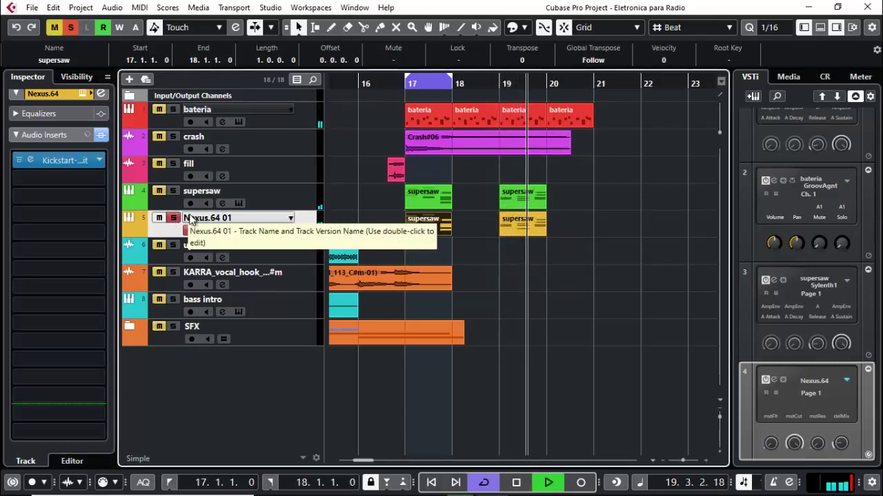
key("space")
Raise the lowest notes of the middle chord in the bar 19 Nexus clip by two semitones to B2.
double_click(524, 225)
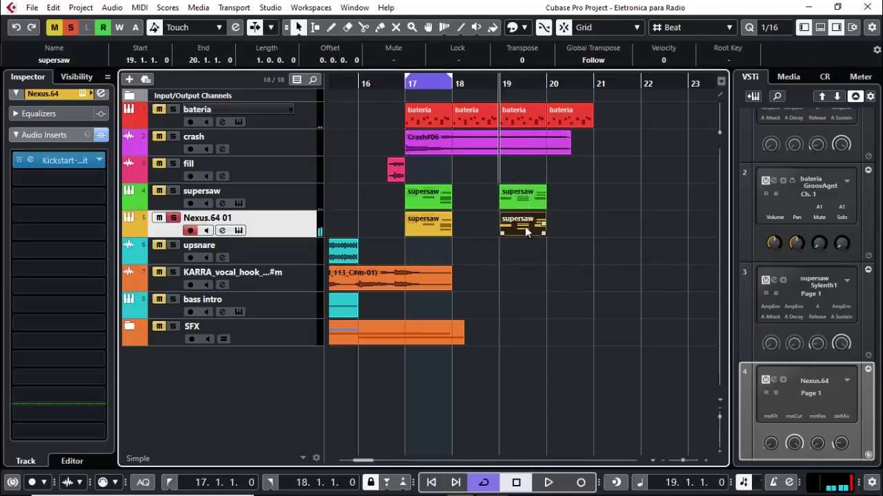
left_click_drag(436, 347, 358, 375)
left_click(339, 379)
key("Up")
key("Up")
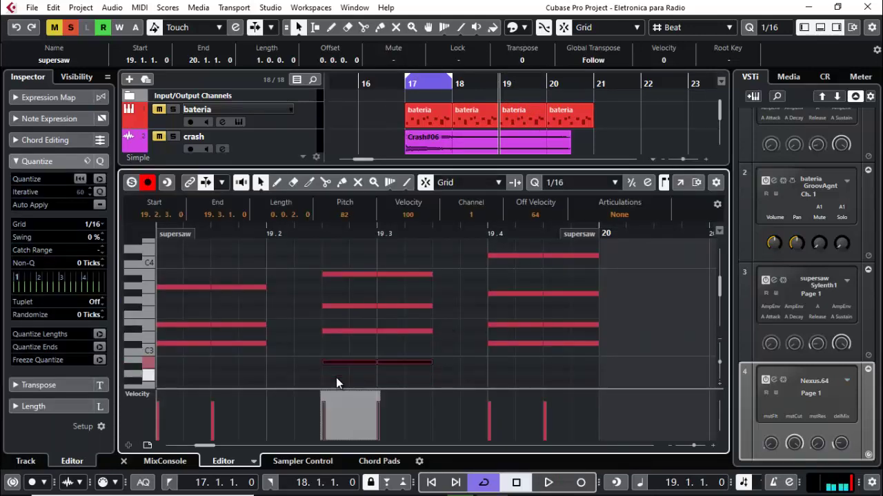
Transpose all notes of the bar 19 Nexus clip up one octave and audition them.
key("ctrl+a")
key("shift+Up")
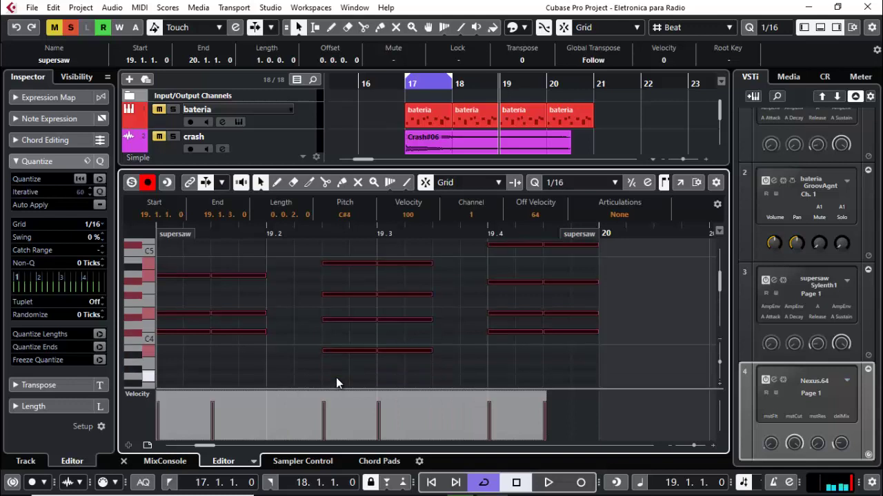
key("space")
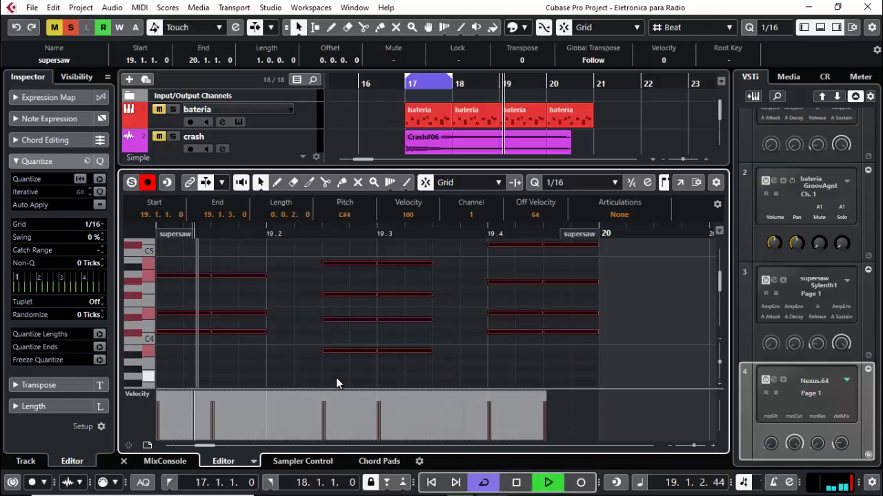
Close the note editor, unsolo the Nexus.64 01 track, and listen to the full mix.
left_click(123, 461)
left_click(174, 218)
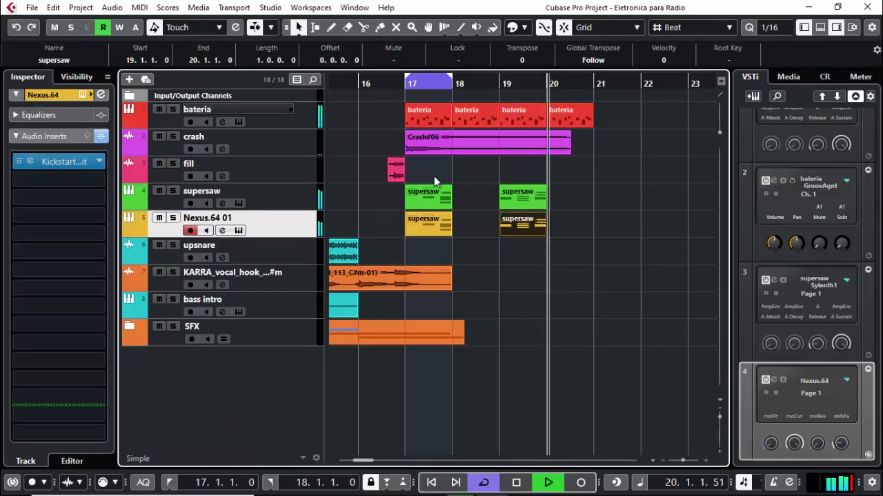
key("space")
Raise the supersaw track's volume to -3.67 dB while playing the mix.
left_click(272, 203)
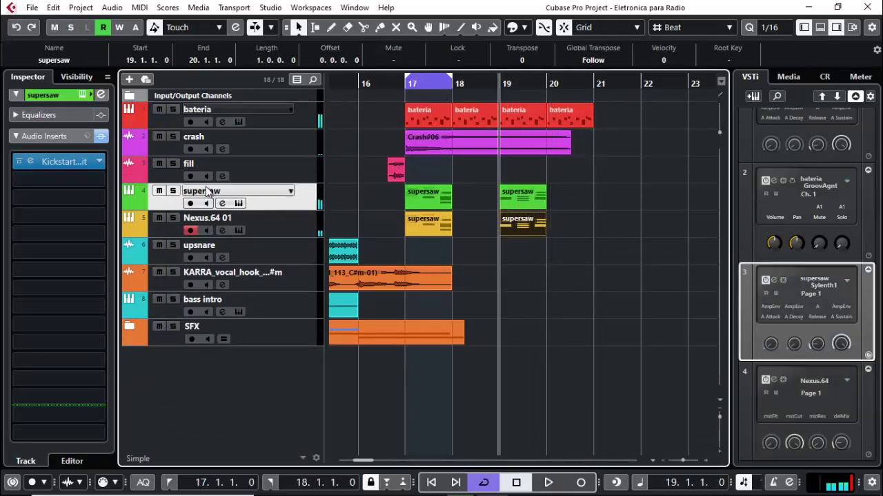
left_click(82, 94)
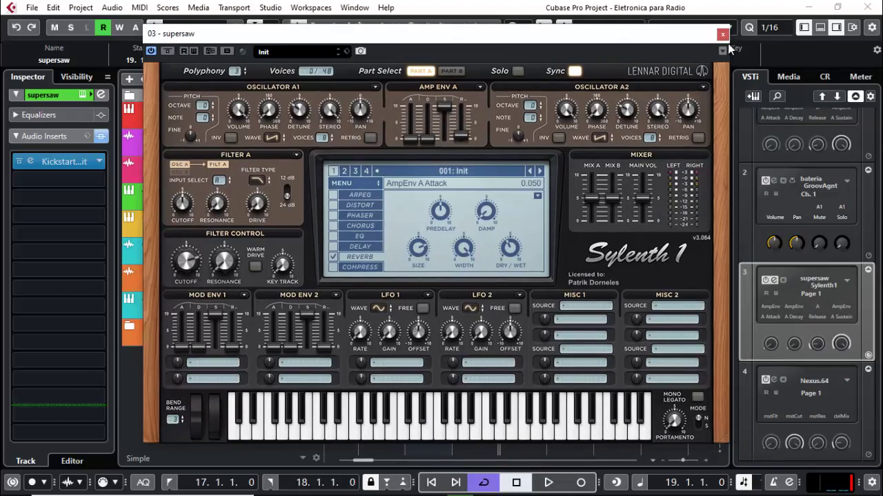
left_click(722, 34)
left_click(44, 94)
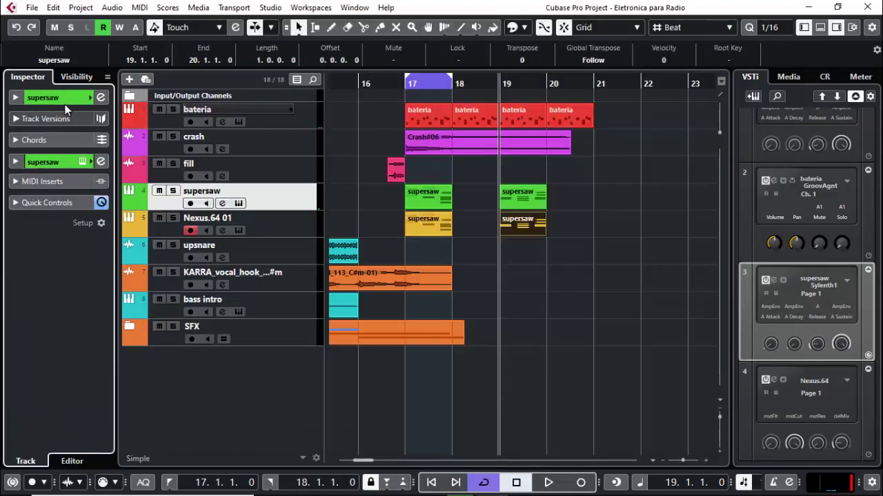
left_click(65, 105)
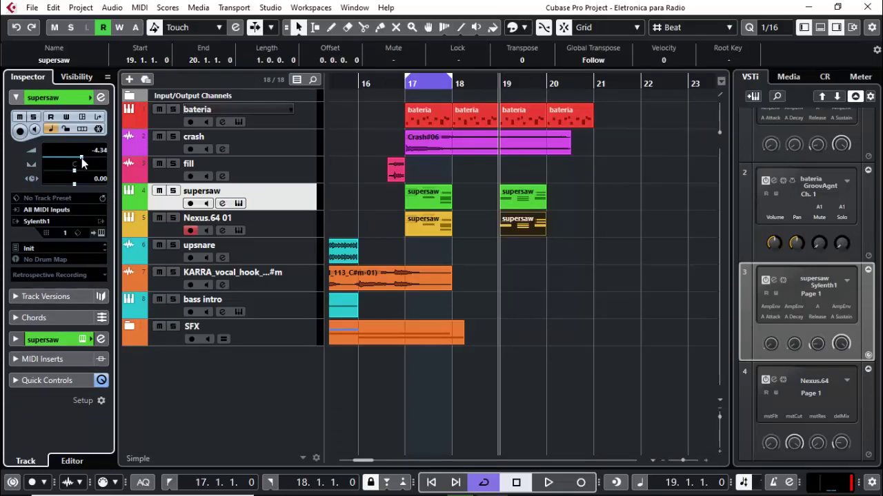
key("space")
scroll(81, 161, "up", 1)
key("space")
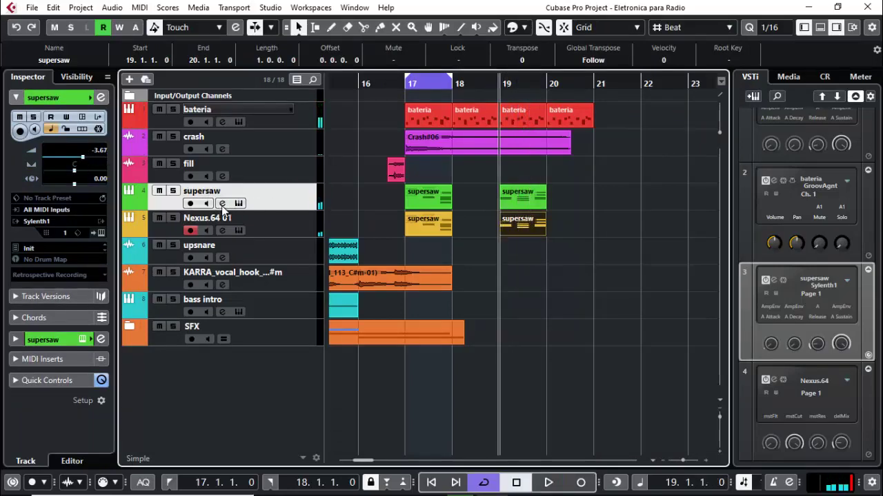
Cut the supersaw channel's low EQ band by 24 dB at 169.7 Hz, audition it, and close the channel settings.
left_click(222, 204)
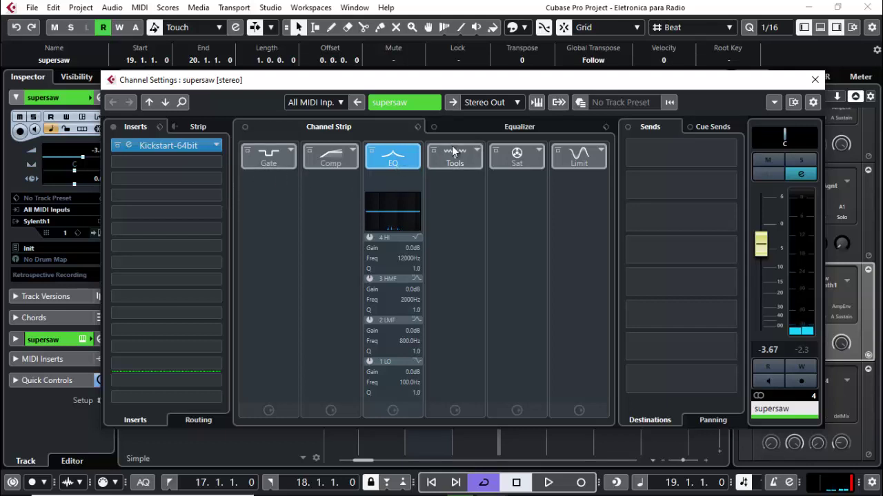
left_click(481, 129)
left_click_drag(331, 235, 360, 315)
key("space")
key("space")
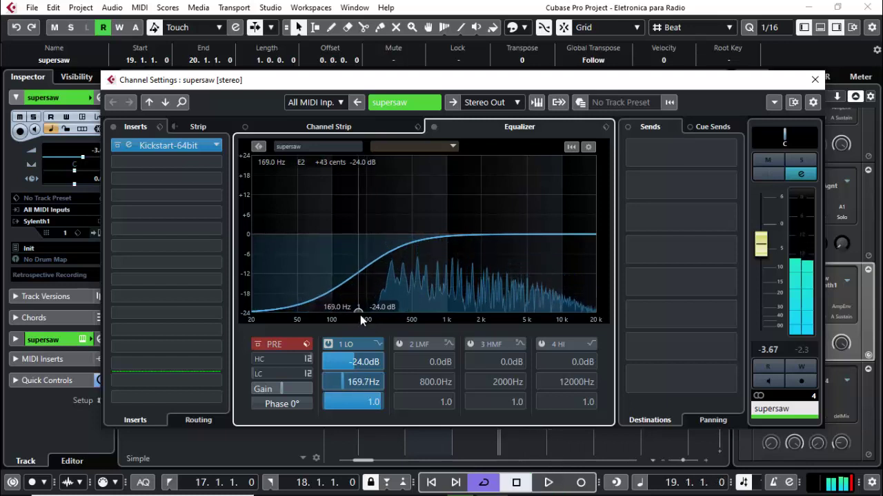
left_click(815, 79)
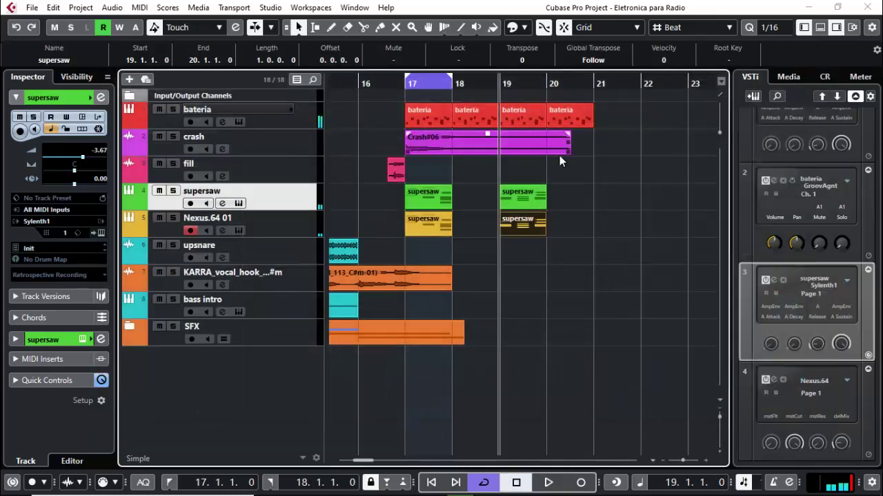
Cut the Nexus.64 01 channel's low EQ band by 22.8 dB at 169.7 Hz during playback and close the channel settings.
left_click(222, 230)
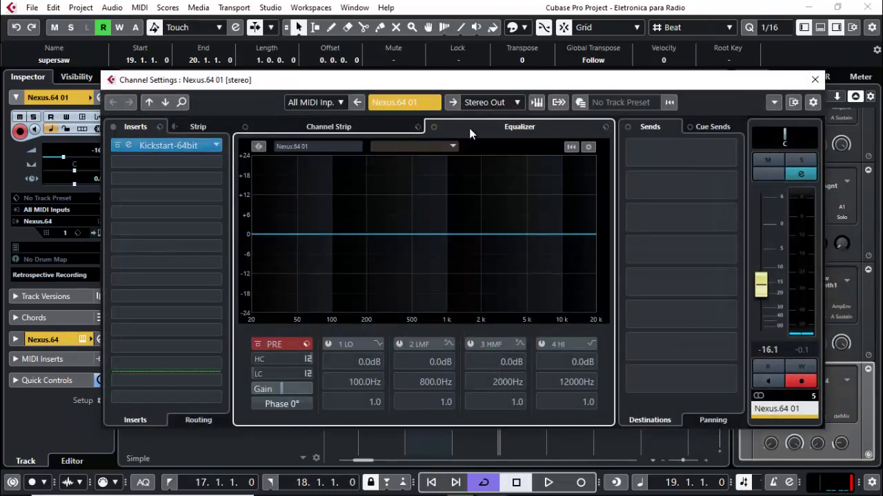
key("space")
left_click_drag(280, 239, 357, 309)
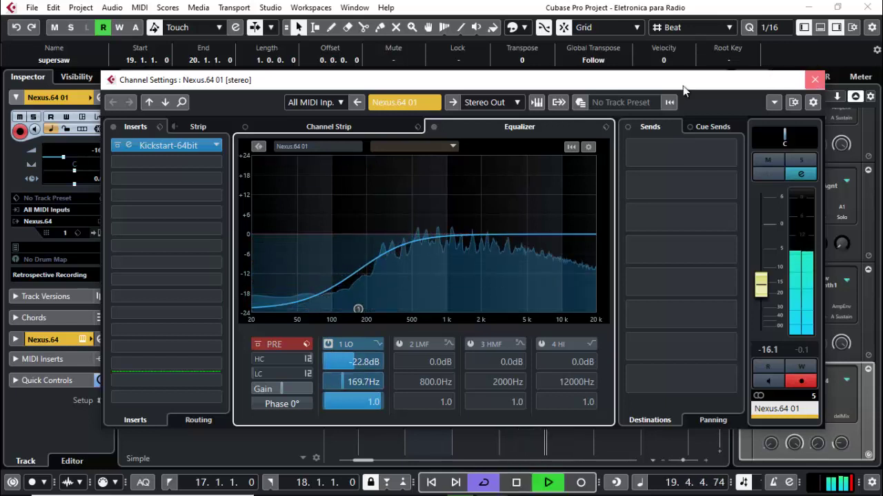
left_click(814, 79)
key("space")
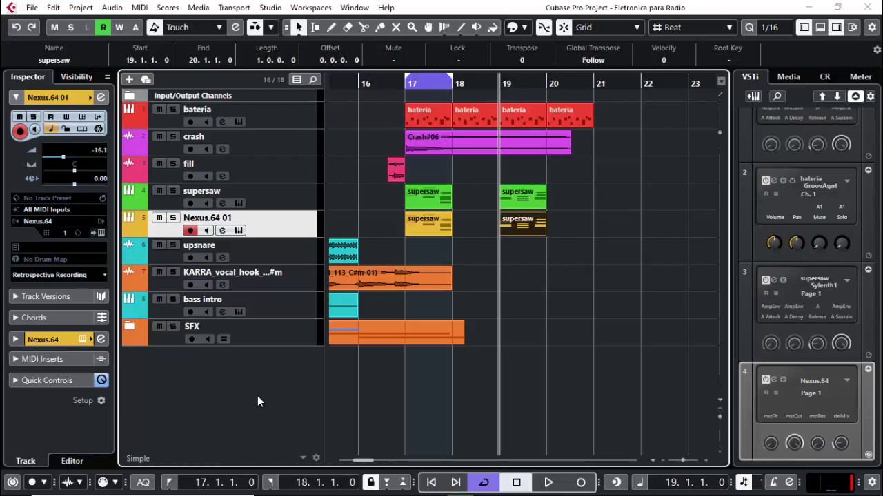
Rename the Nexus.64 01 track as Supersaw Layer.
double_click(216, 219)
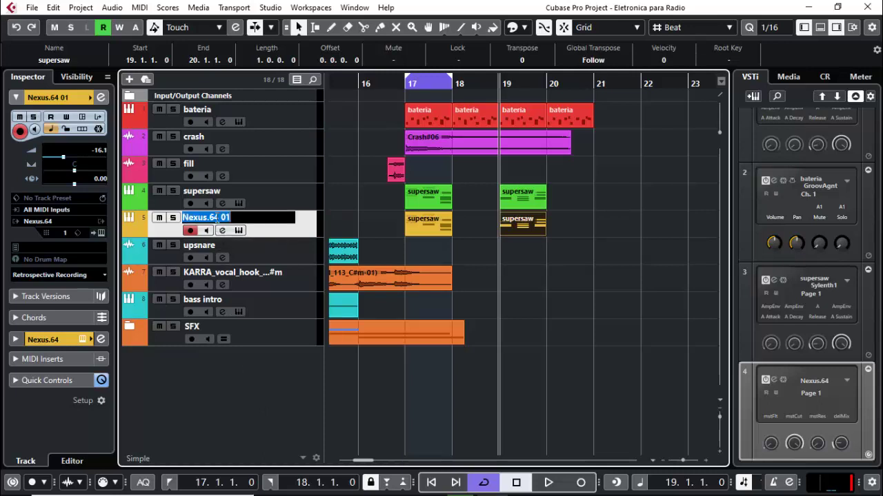
type("Supersaw Layer")
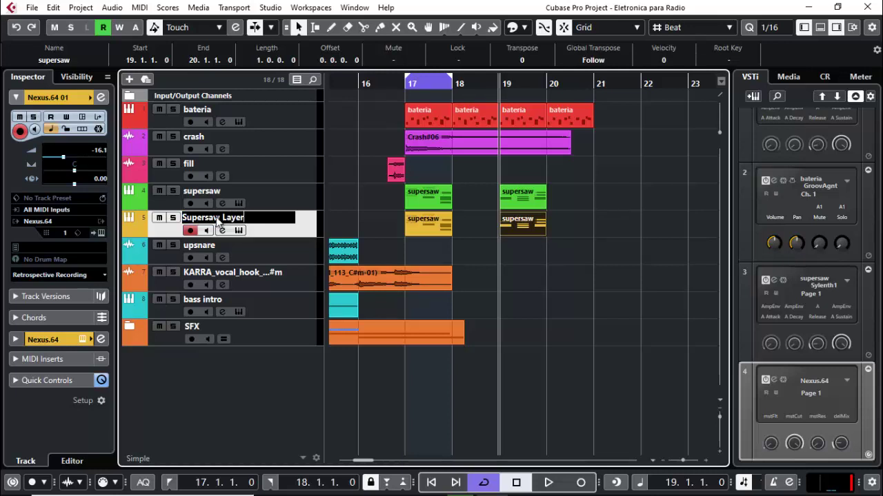
key("Return")
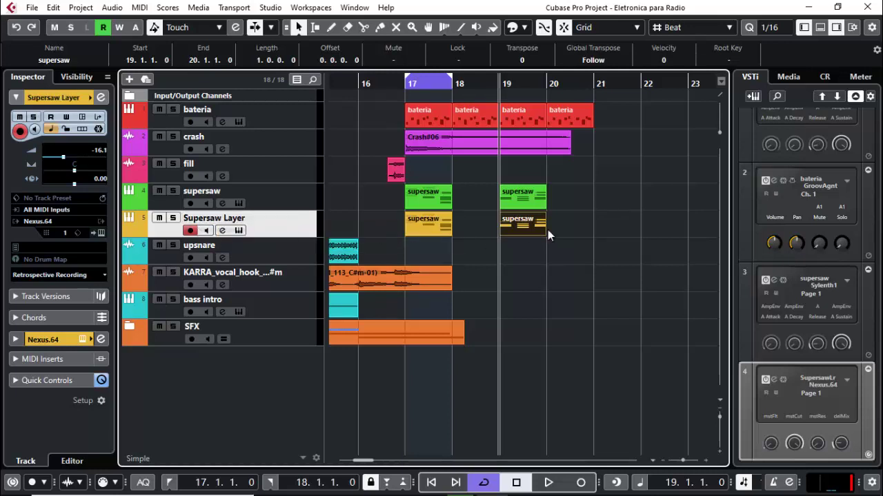
Rename both clips on the Supersaw Layer track, at bars 17 and 19, as supersaw layer.
left_click_drag(563, 227, 420, 258)
left_click(52, 59)
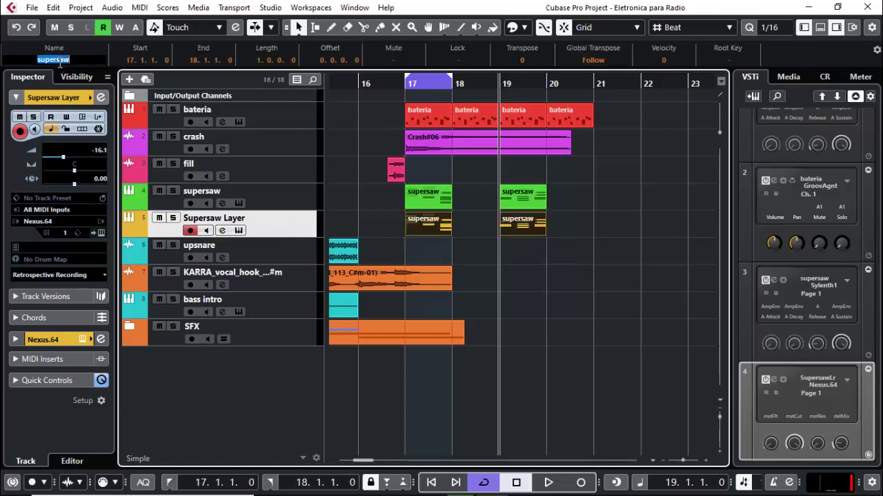
left_click(72, 60)
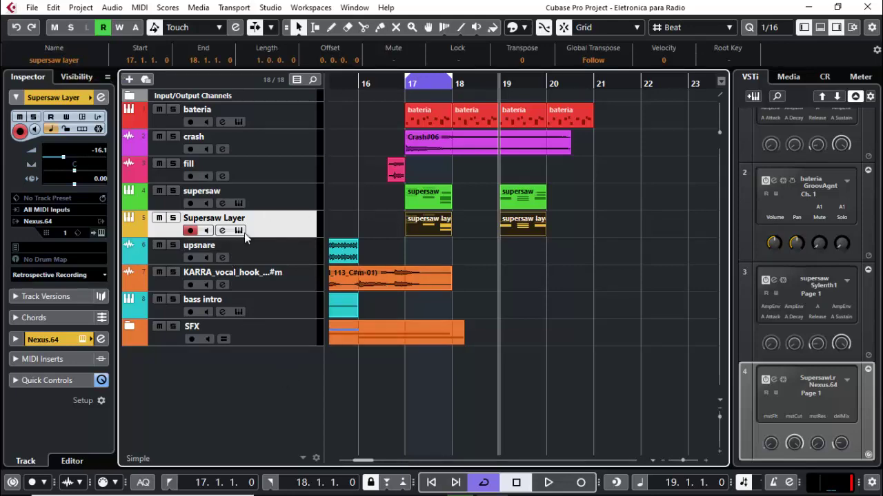
Add one instrument track using Massive, with its audio output set to Stereo Out.
right_click(277, 415)
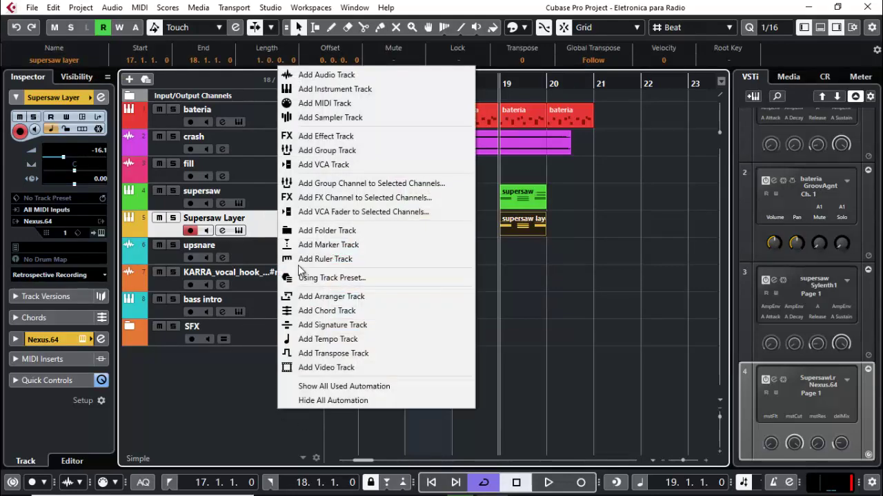
left_click(231, 376)
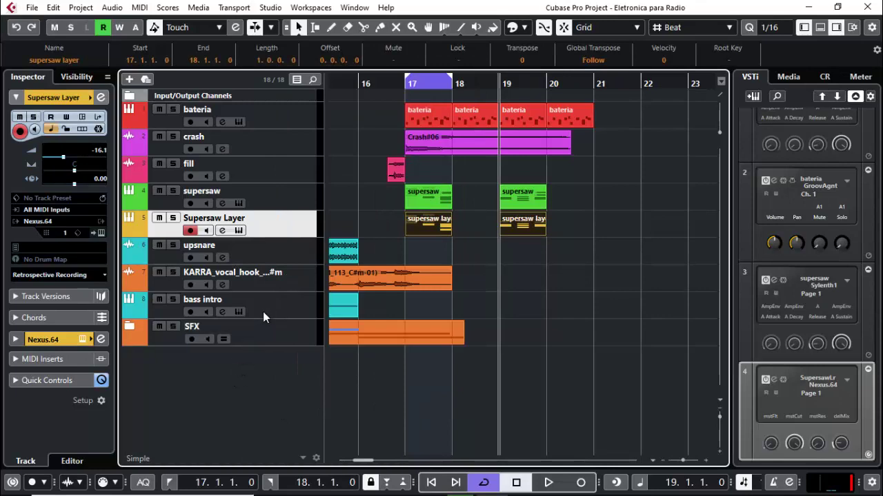
right_click(267, 371)
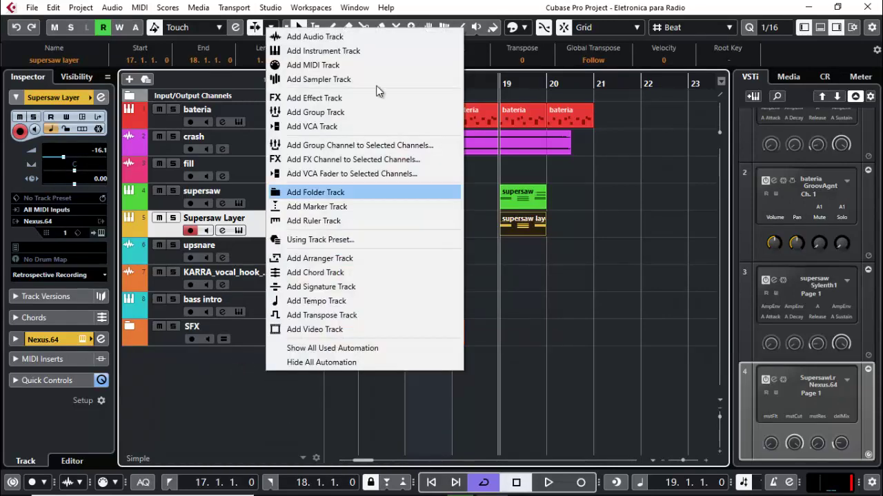
left_click(347, 51)
left_click(630, 322)
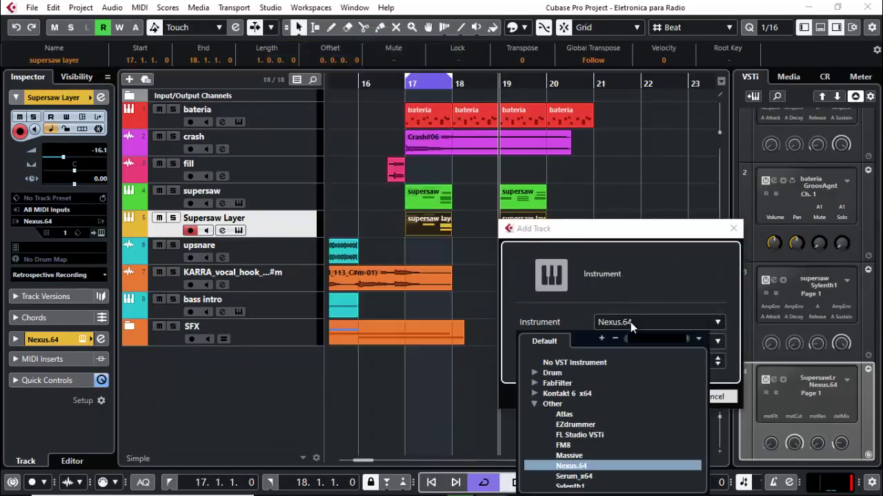
type("mass")
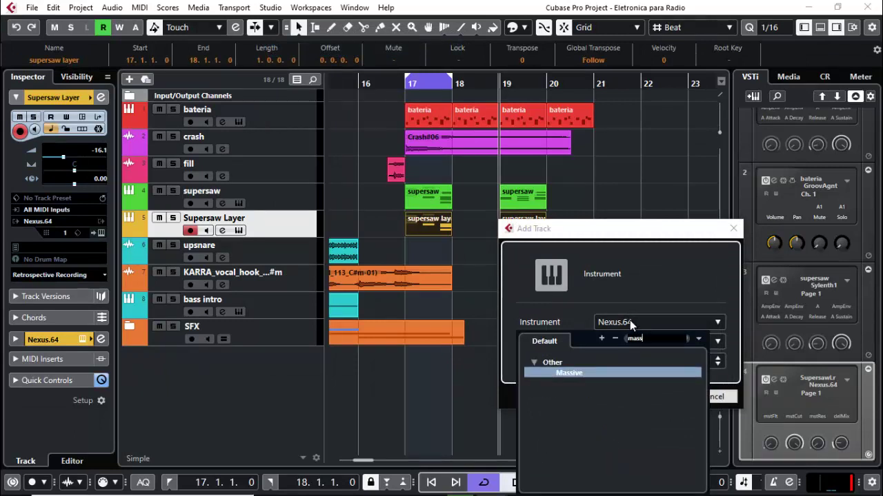
left_click(563, 372)
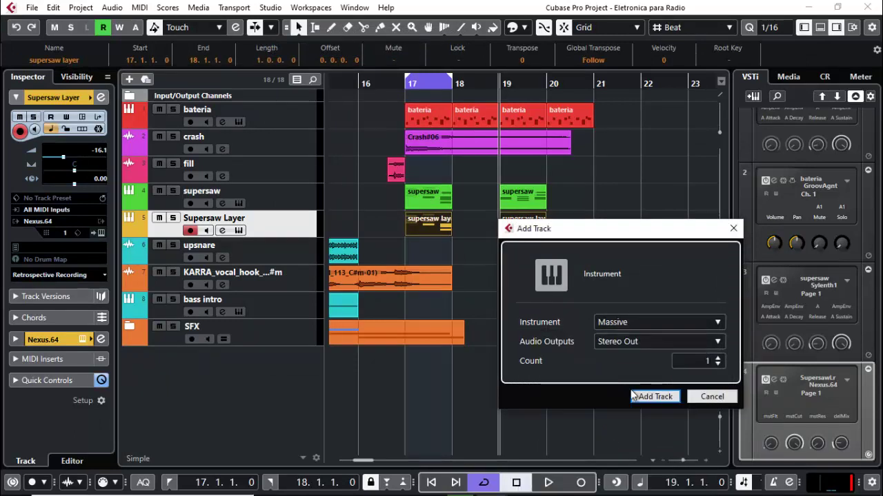
left_click(649, 397)
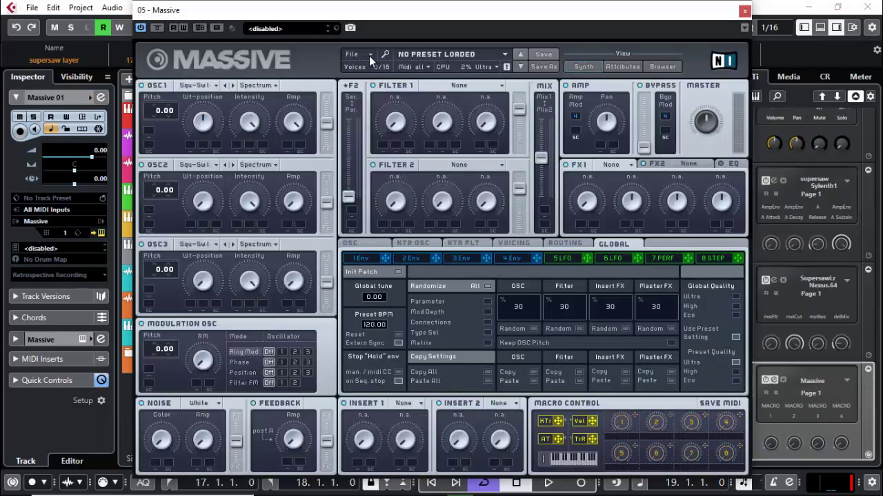
Start a new sound in Massive.
left_click(368, 55)
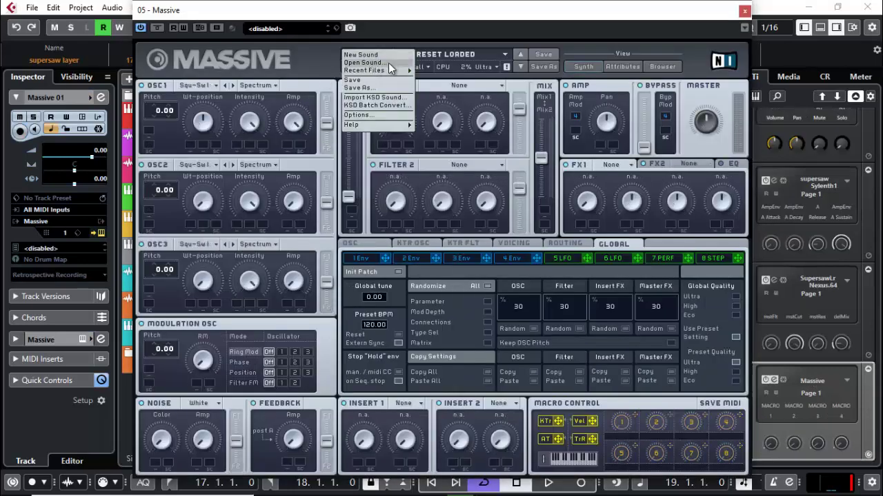
left_click(382, 53)
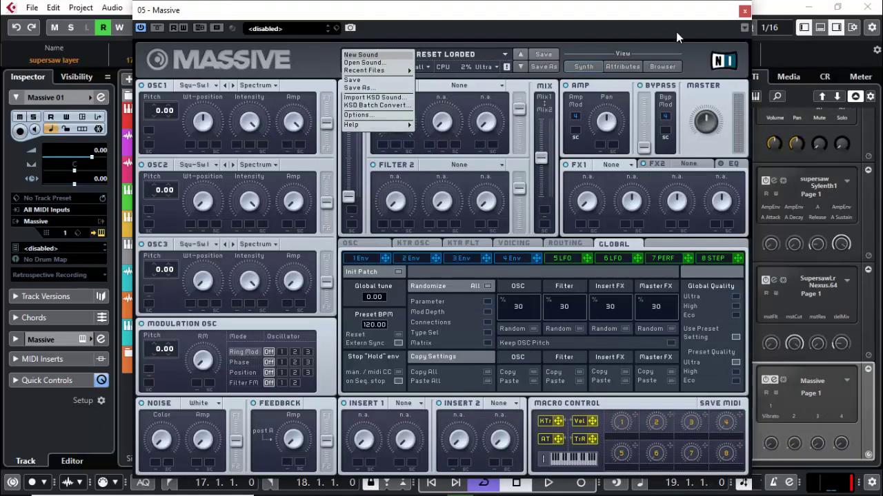
Close the Massive window and copy both supersaw layer clips, at bars 17 and 19, onto the Massive 01 track.
left_click(744, 11)
left_click(478, 247)
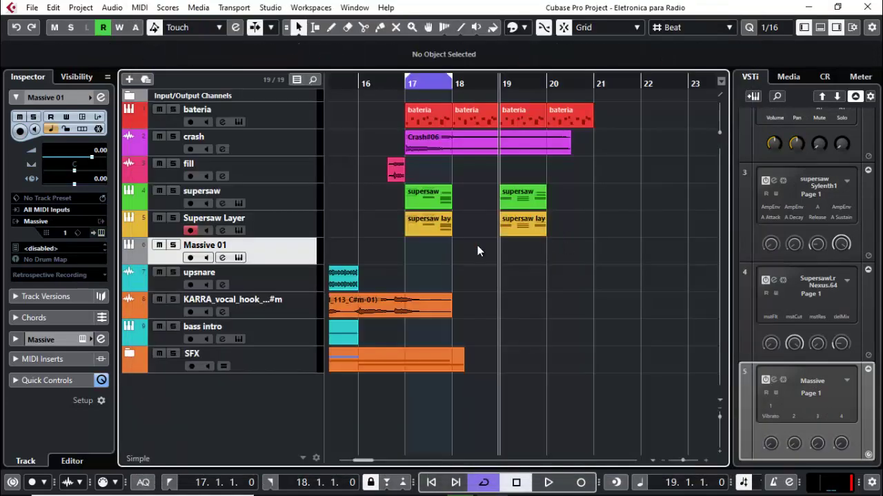
left_click(416, 227)
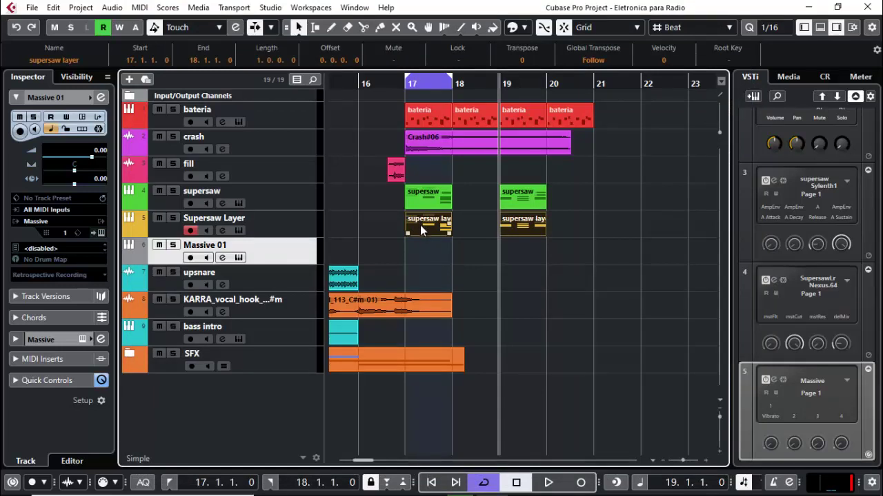
left_click_drag(420, 225, 425, 244)
In the Massive 01 clip at bar 17, delete all but the lowest notes of the first two chords.
double_click(428, 254)
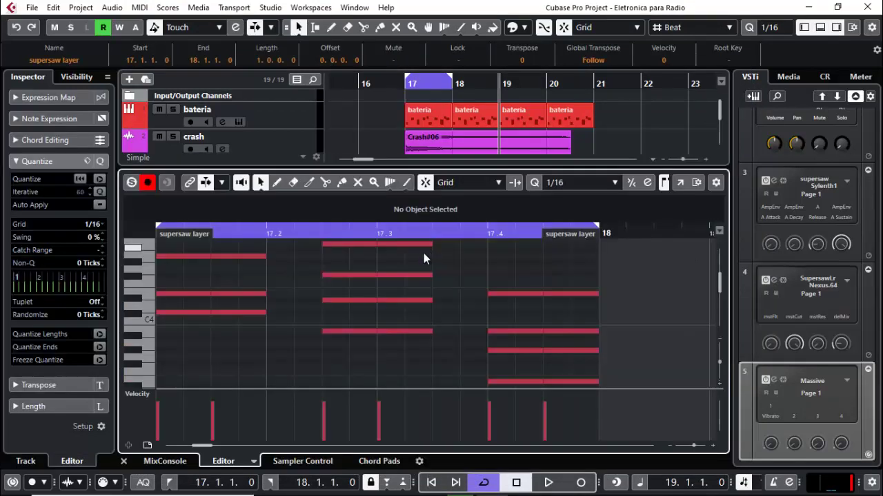
scroll(331, 283, "up", 3)
scroll(341, 282, "down", 2)
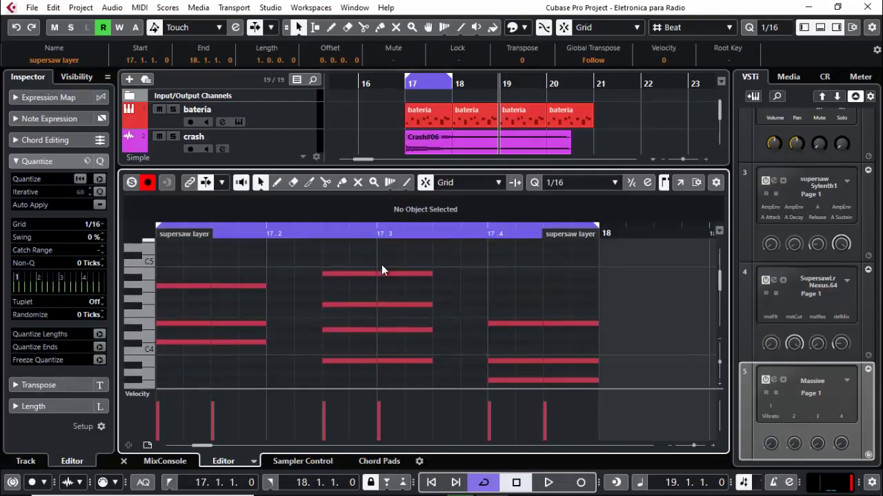
left_click_drag(412, 252, 192, 321)
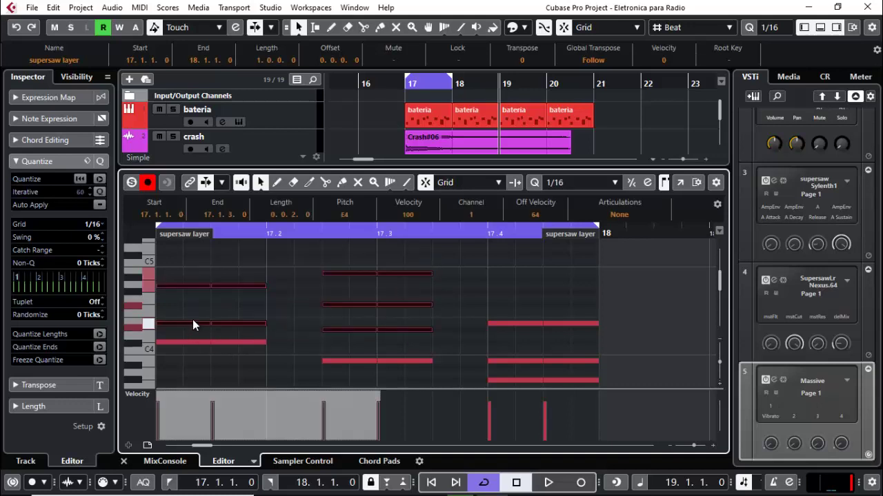
scroll(193, 319, "down", 2)
left_click(194, 318)
Move the playhead to bar 17 and audition the Massive 01 part with the other tracks.
key("space")
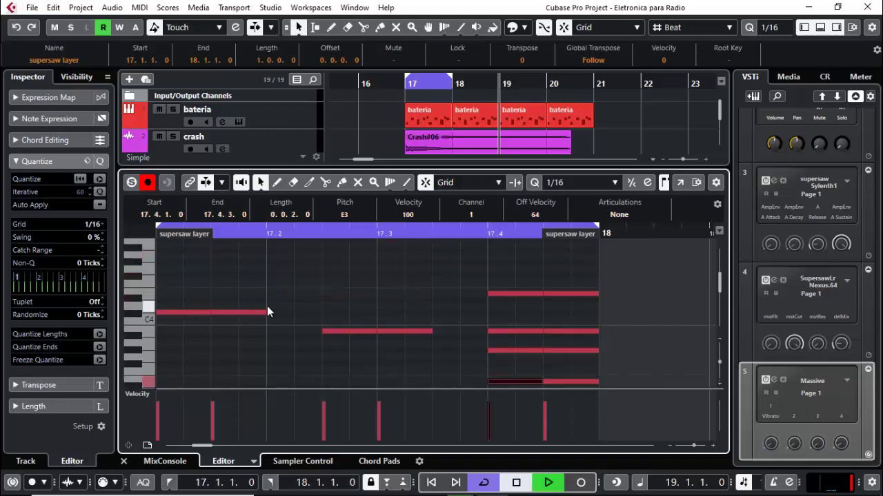
scroll(447, 125, "down", 5)
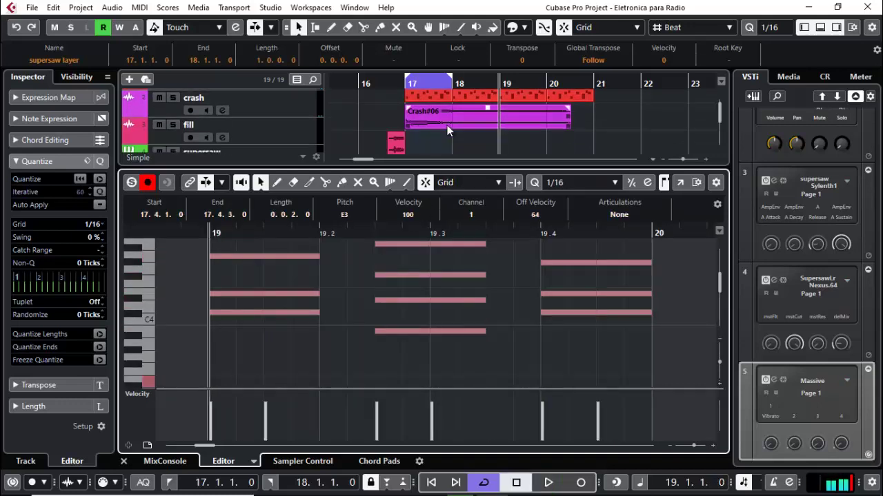
scroll(447, 125, "down", 2)
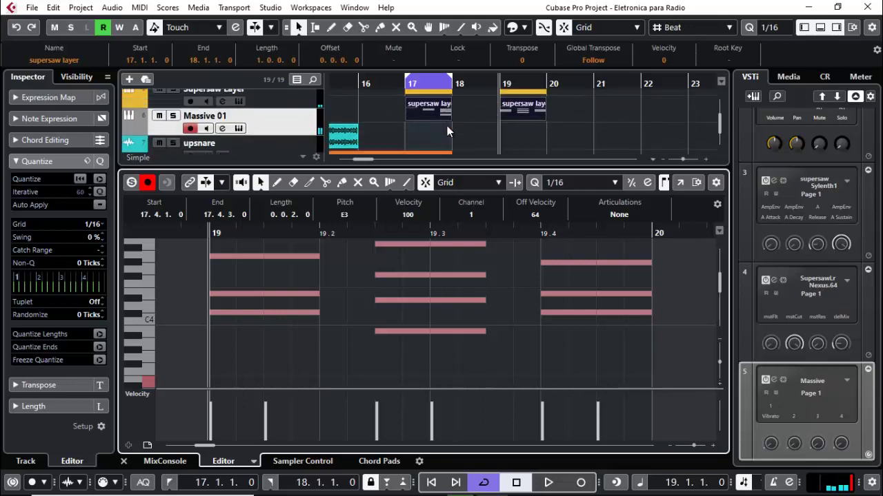
scroll(446, 126, "up", 1)
left_click(407, 82)
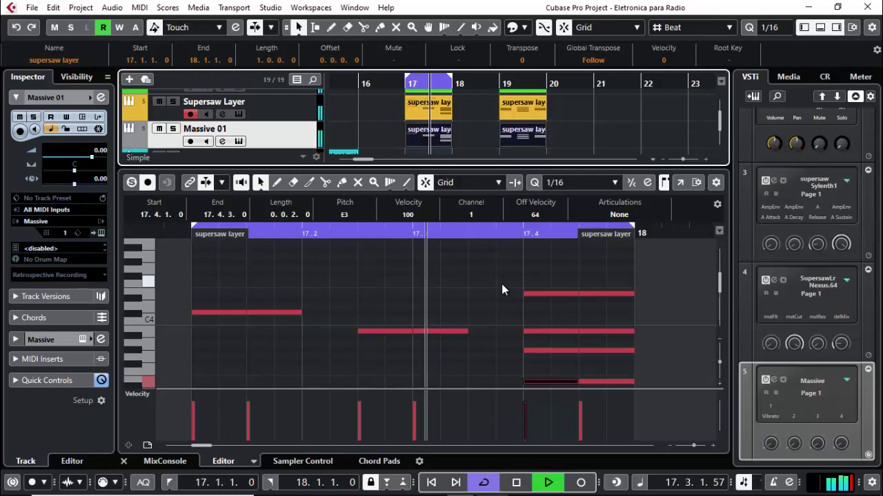
key("space")
key("space")
key("space")
Lower the two notes at the start of bar 17 to A3.
left_click(225, 311)
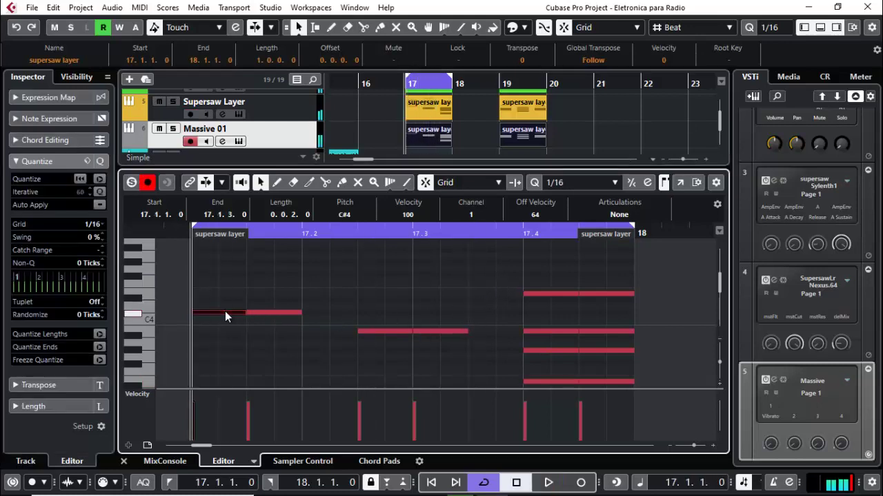
key("Down")
key("Down")
key("Down")
key("Down")
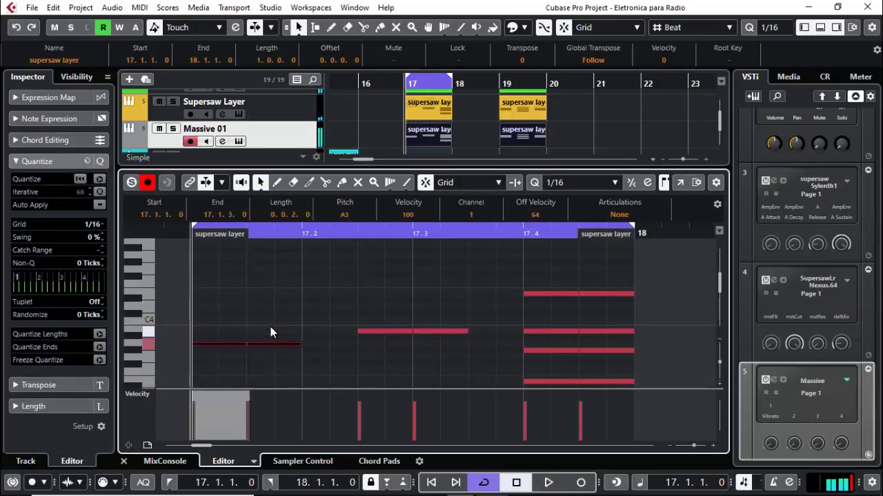
Delete the upper notes of the chord at 17.4, keeping only E3, play the result and close the note editor.
scroll(486, 286, "down", 1)
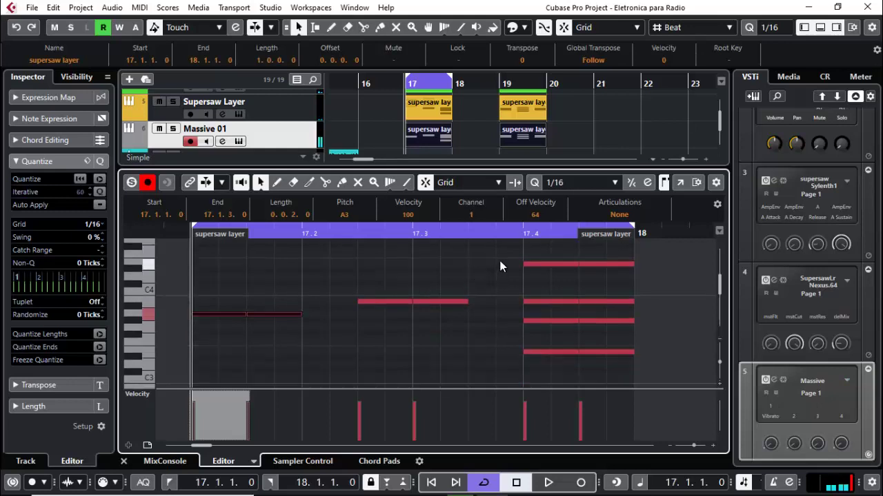
left_click_drag(507, 243, 625, 316)
key("Delete")
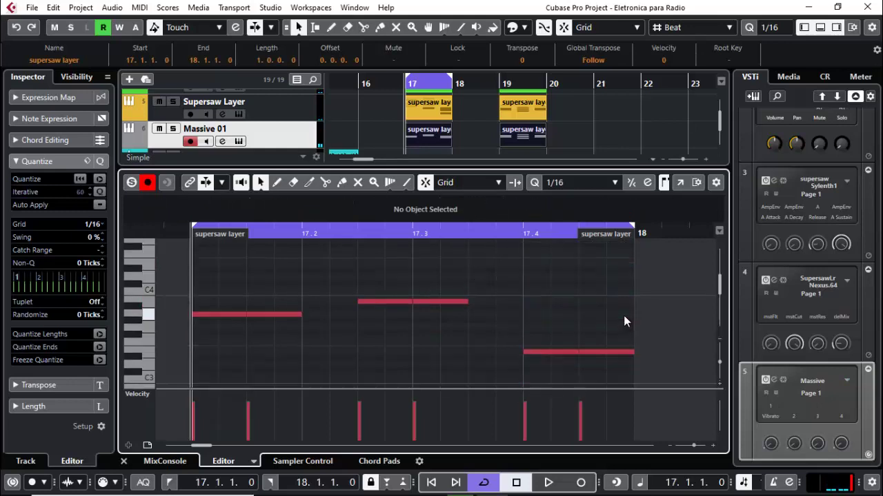
key("space")
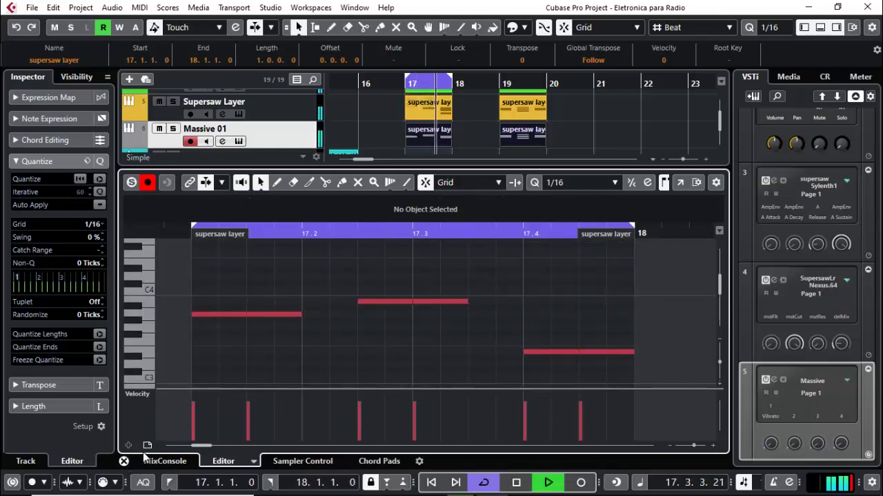
left_click(124, 460)
key("space")
Replace the Massive 01 clip at bar 19 with a copy of the edited bar 17 clip and play from bar 19.
left_click(533, 248)
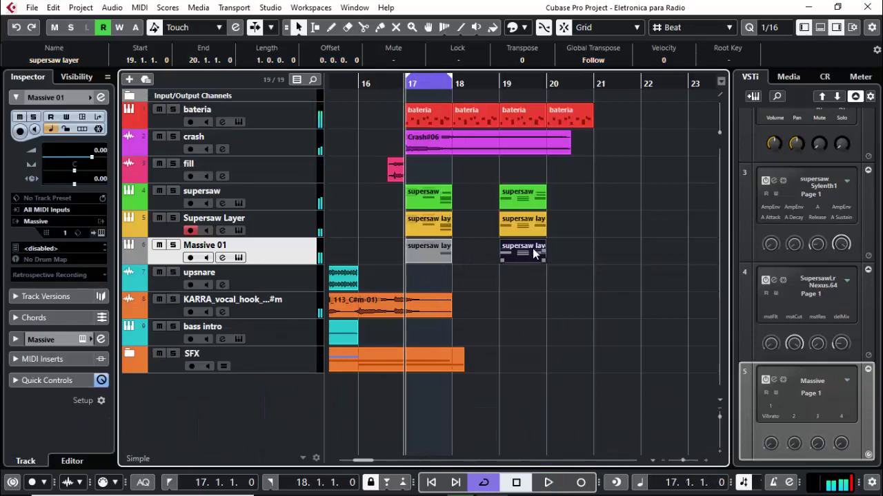
mouse_move(532, 248)
left_mouse_down()
mouse_move(438, 260)
mouse_move(541, 256)
mouse_move(531, 252)
left_mouse_up()
left_click(501, 88)
key("space")
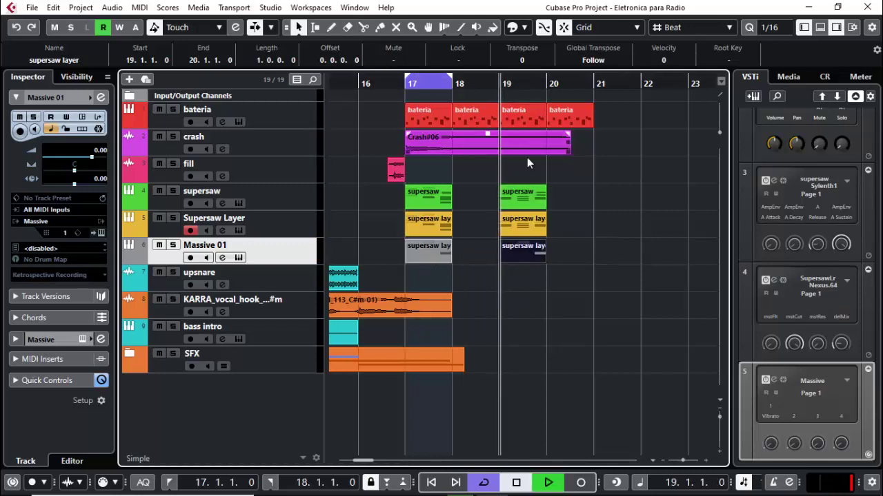
key("space")
Raise both notes at 19.4 in the Massive 01 clip to C#4, close the editor and return the playhead to bar 17.
double_click(525, 250)
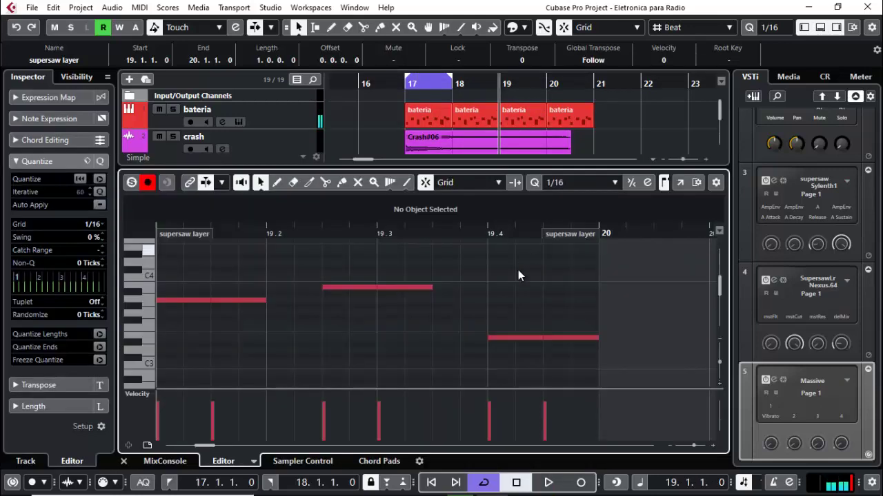
left_click(527, 337)
key("Up")
key("Up")
key("Up")
key("Up")
key("Up")
key("Up")
key("Up")
key("Up")
key("Up")
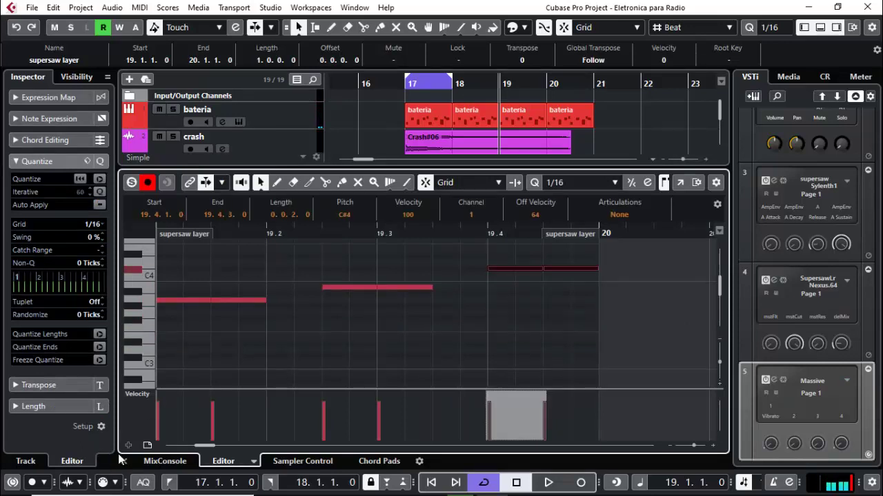
key("Return")
left_click_drag(567, 242, 424, 268)
left_click(409, 86)
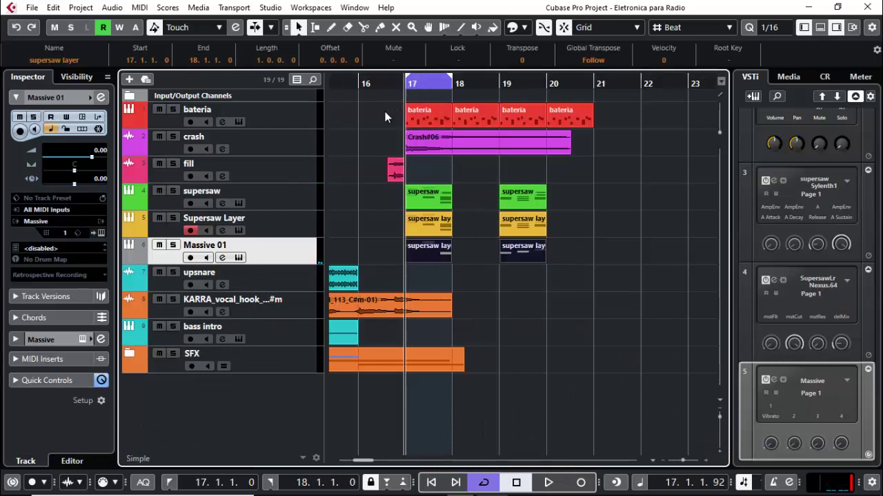
Rename the Massive 01 track as bass and color it turquoise.
double_click(200, 244)
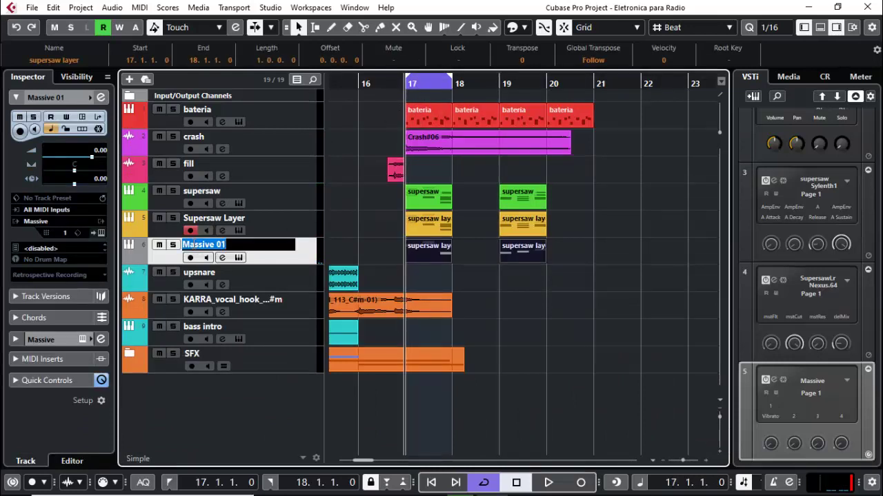
type("bass")
key("Return")
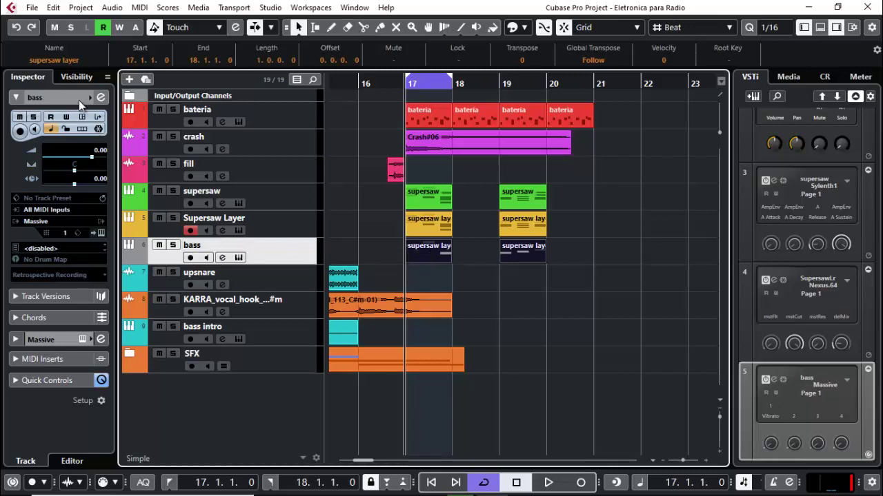
left_click(79, 100)
left_click(88, 99)
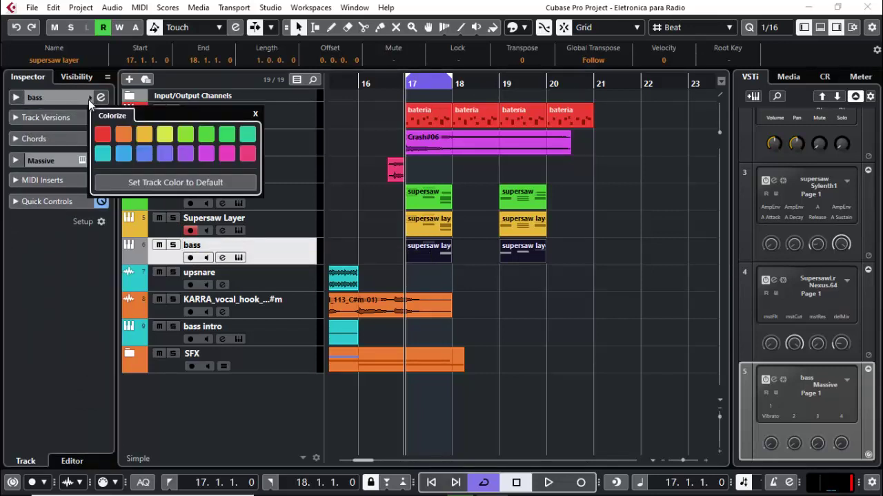
left_click(102, 153)
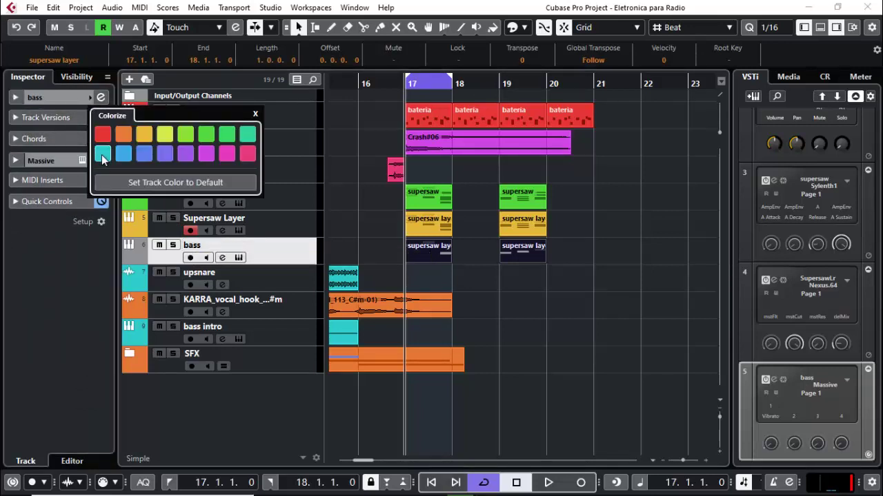
left_click(220, 449)
key("space")
key("space")
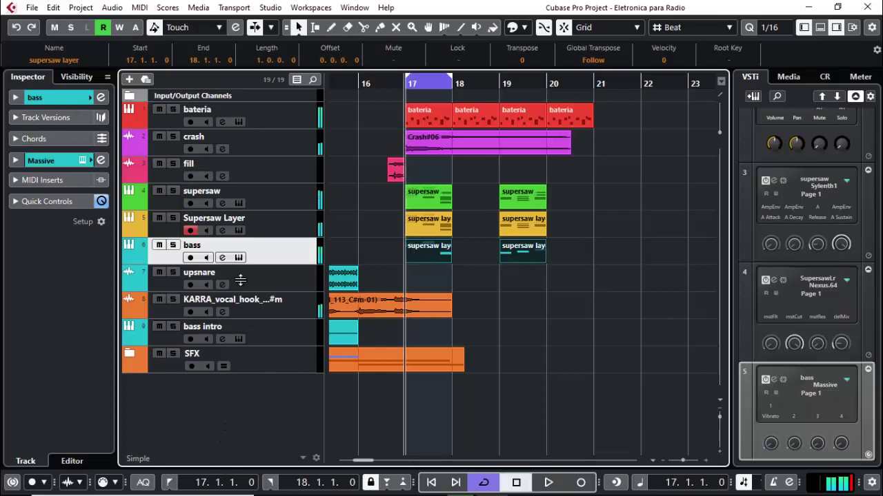
Solo the bass track, open its Massive instrument and set the OSC1 pitch to -36.00 while playing.
left_click(173, 245)
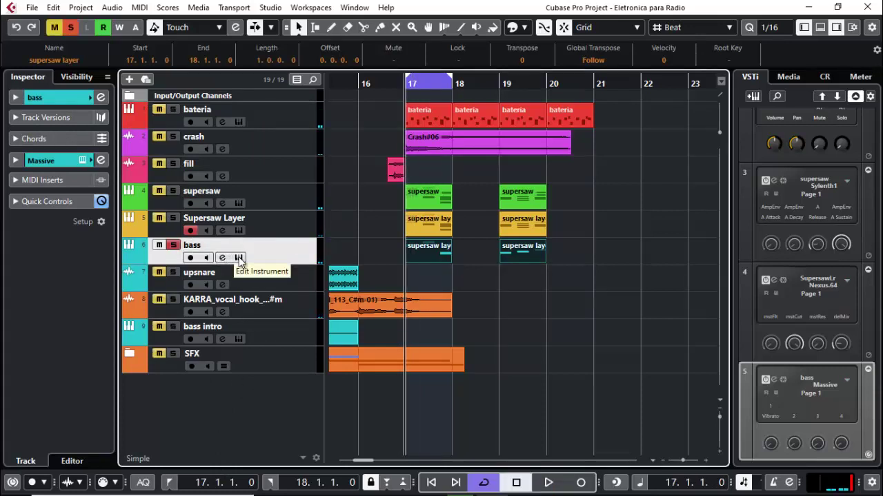
left_click(238, 258)
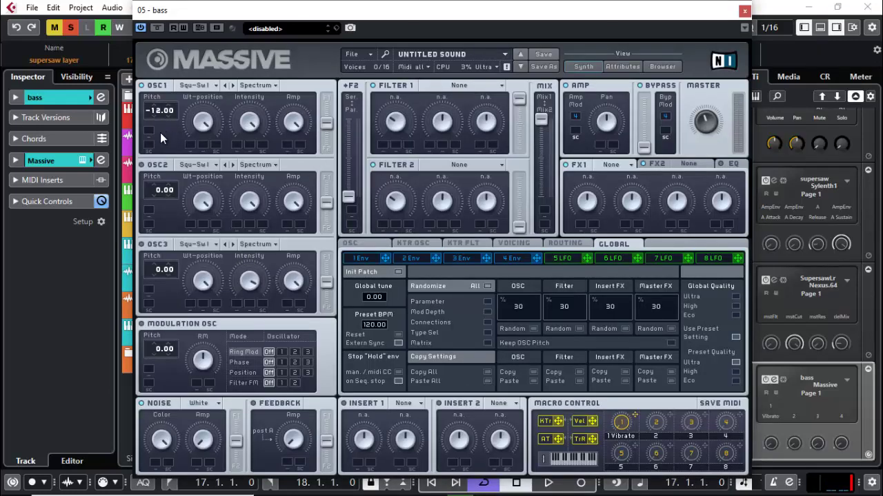
key("space")
left_click_drag(159, 143, 163, 161)
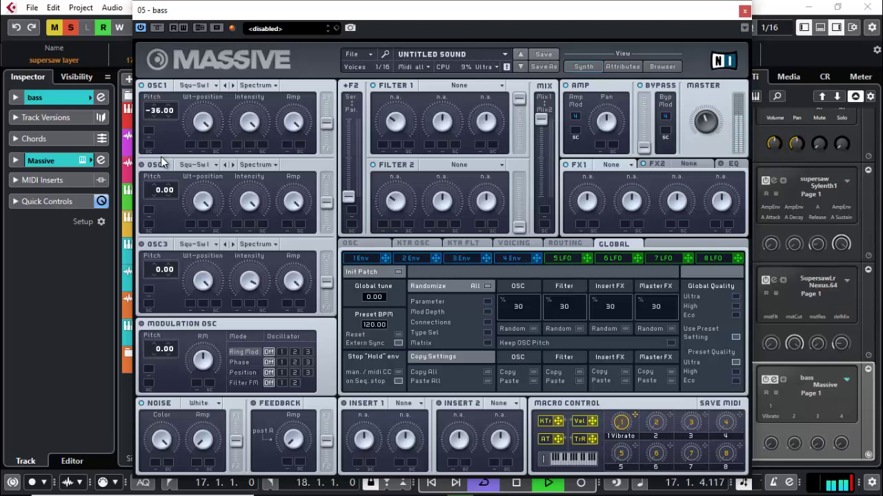
key("space")
Set the OSC2 wavetable to Sin-Triangle and its pitch to -24.00, and audition the sound.
left_click(195, 165)
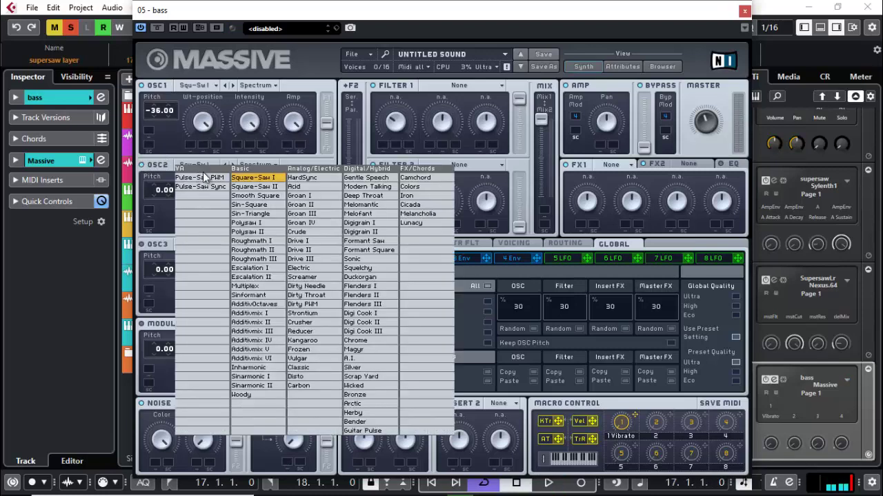
left_click(237, 215)
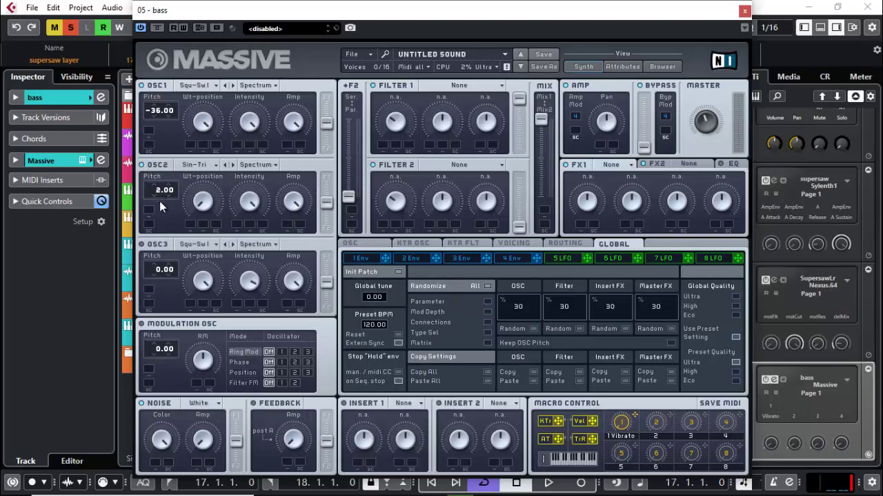
left_click_drag(159, 219, 160, 222)
key("space")
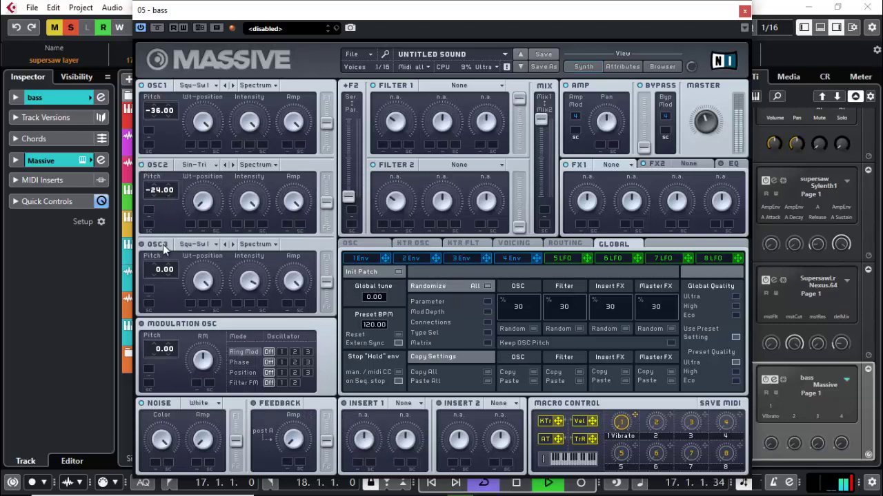
key("space")
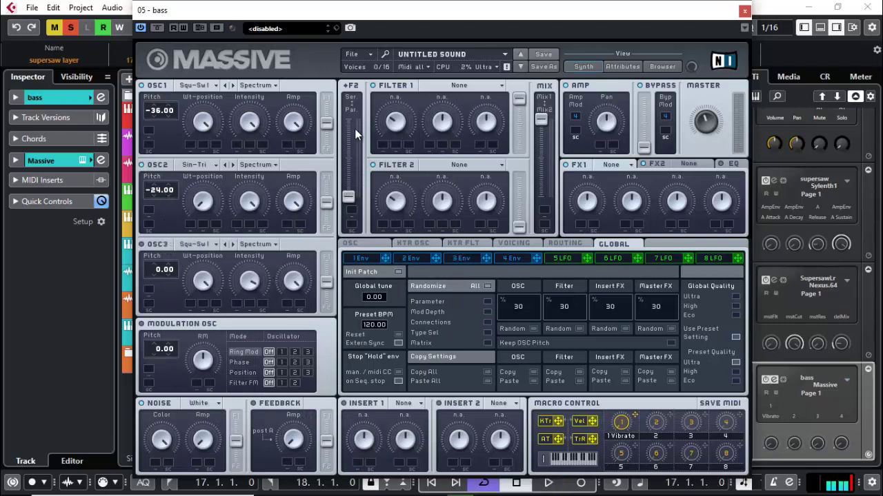
Route OSC1 fully to Filter 1, set that filter to Lowpass 2 and adjust its cutoff.
left_click_drag(335, 133, 335, 107)
left_click(455, 84)
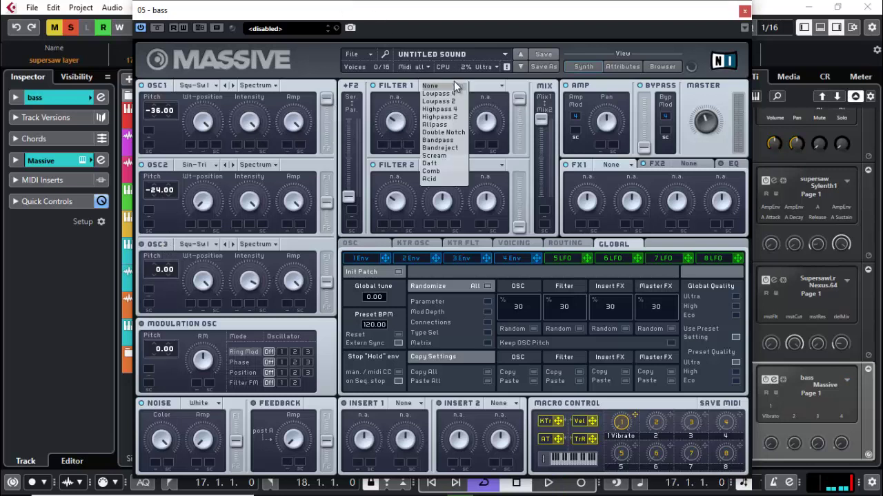
left_click(448, 128)
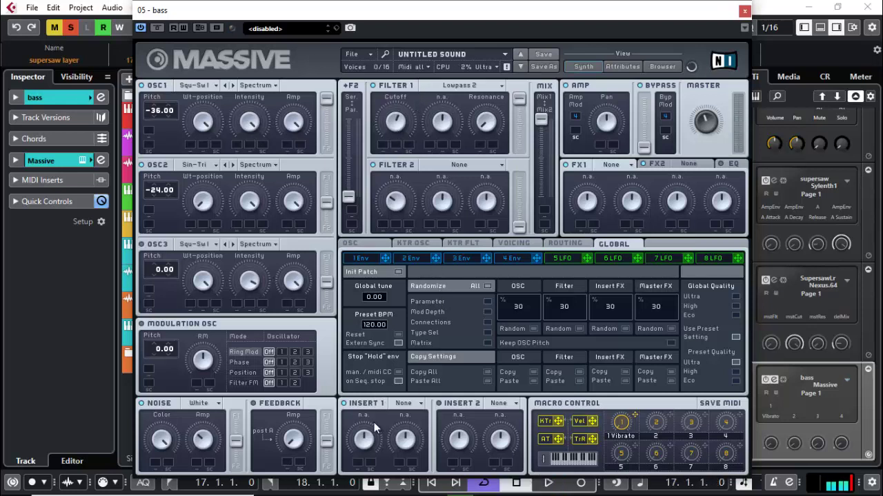
Set Insert 1 to Clip, adjust its dry/wet and drive amounts, and audition the bass.
left_click(421, 406)
left_click(422, 469)
key("space")
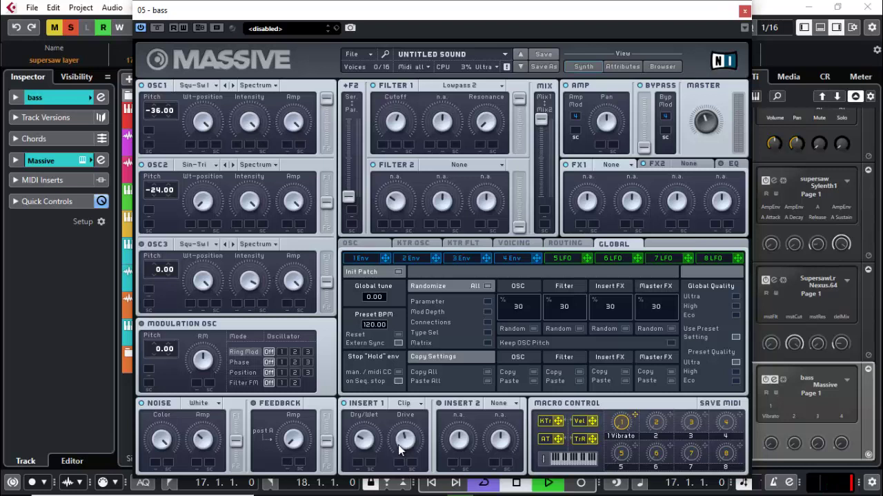
key("space")
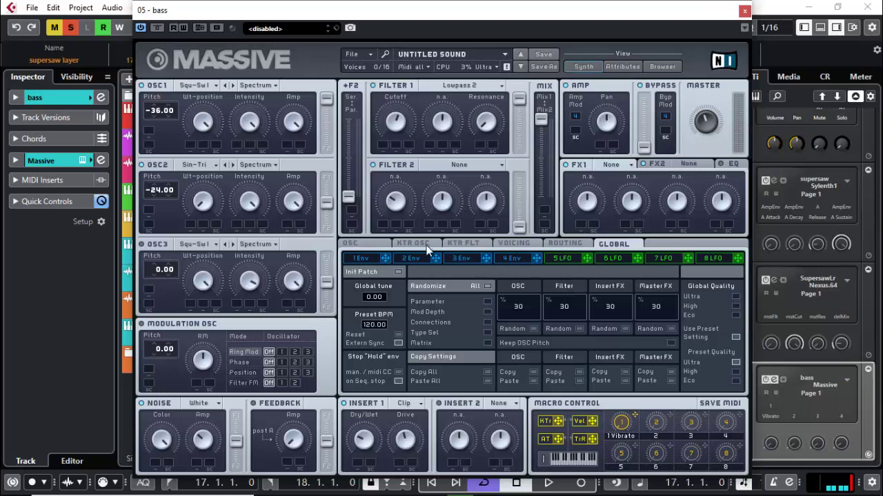
Move Insert 1 ahead of Filter 1 in Massive's routing, audition the bass and close the instrument.
left_click(553, 245)
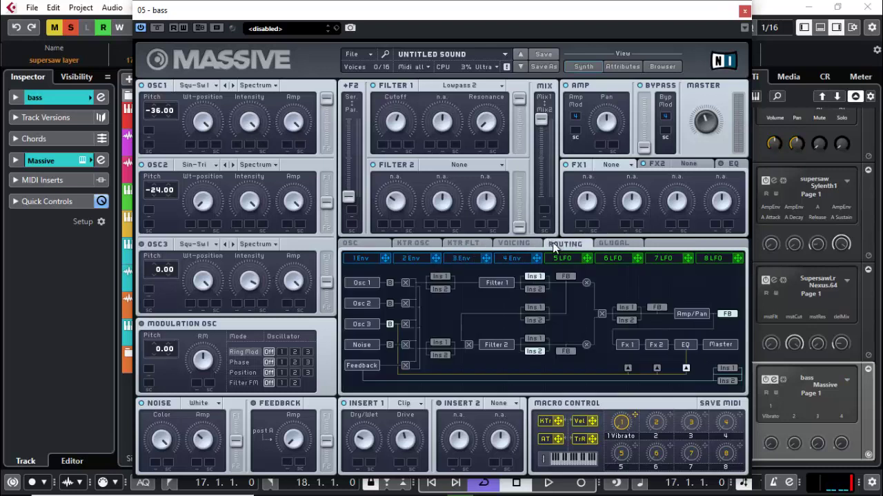
left_click(441, 277)
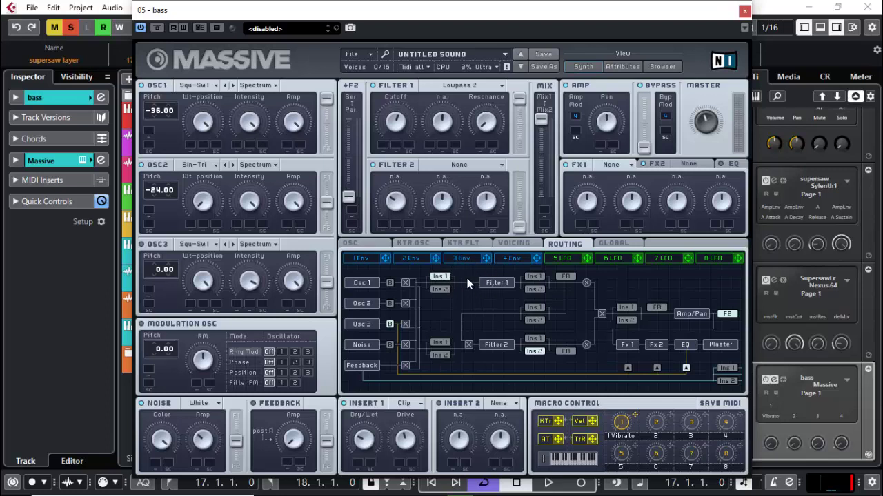
key("space")
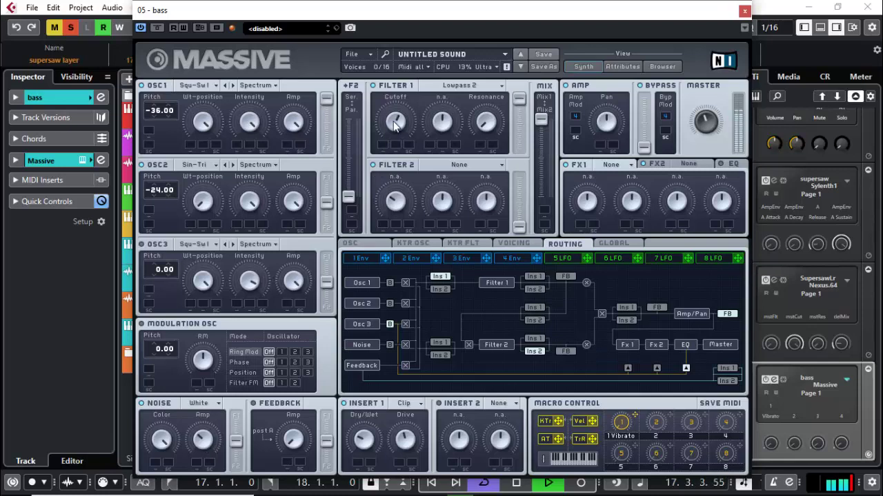
key("space")
left_click(742, 13)
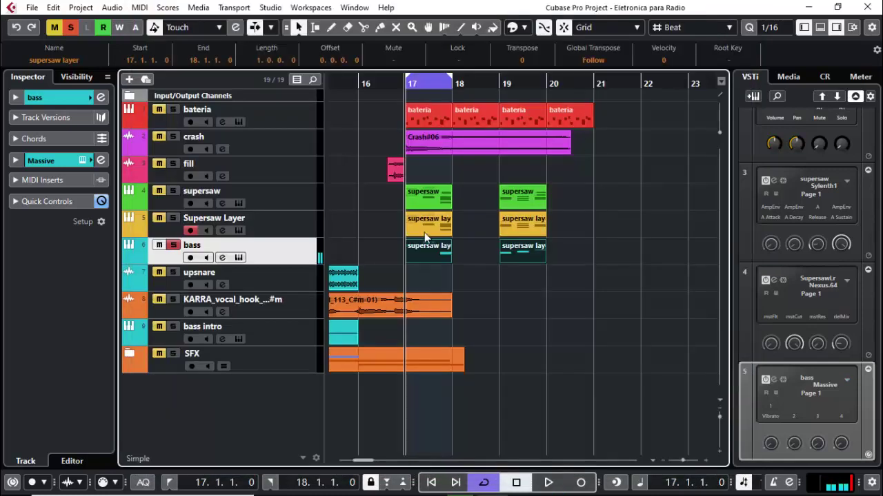
Unsolo the bass track and load Kickstart-64bit in its first audio insert slot, declining the website visit.
left_click(173, 246)
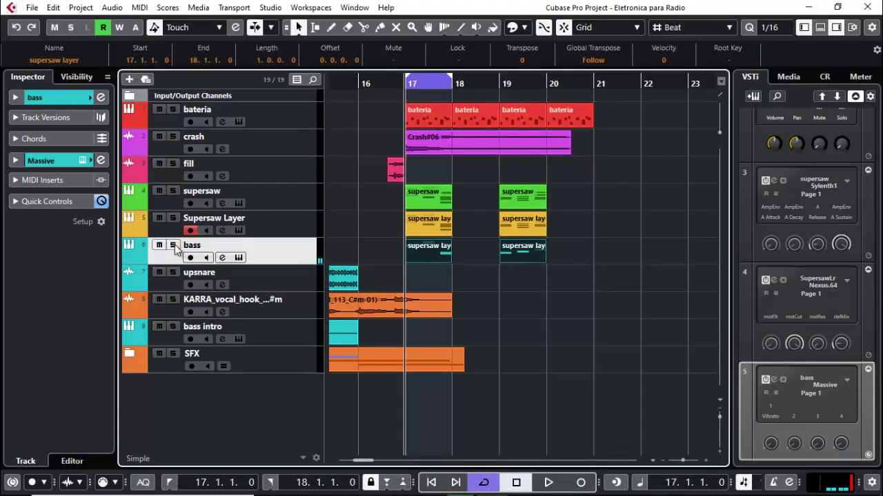
left_click(46, 163)
left_click(67, 208)
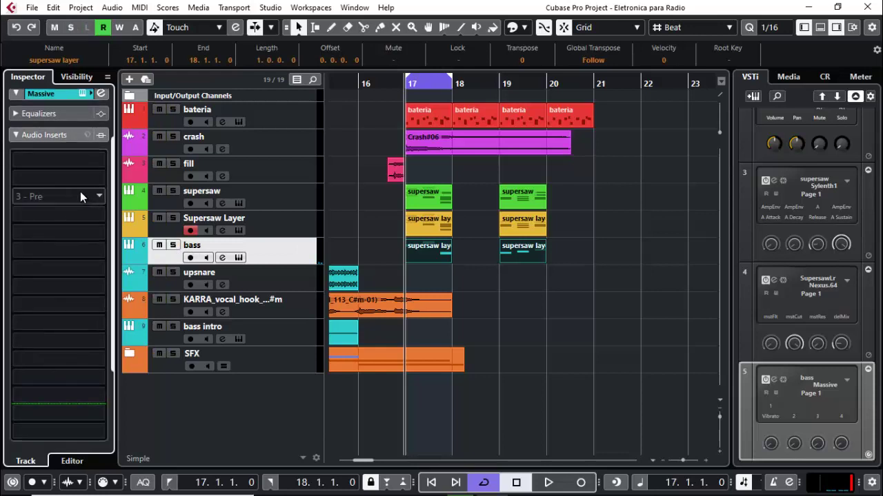
left_click(69, 160)
type("kicks")
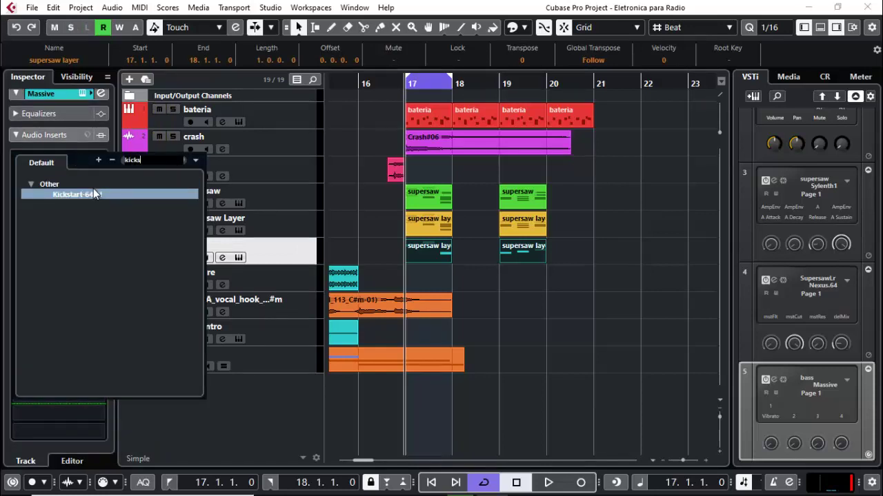
left_click(93, 194)
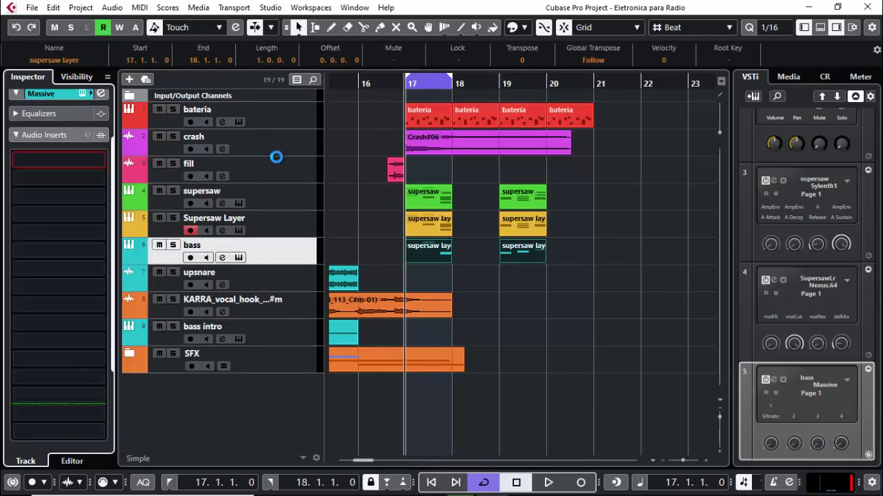
left_click(436, 321)
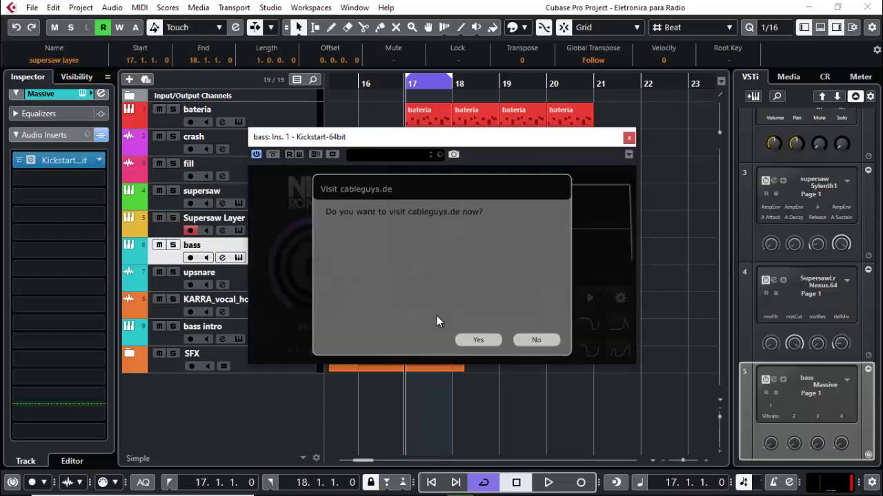
left_click(536, 341)
Select Kickstart's Classic Chain curve, audition the bass within the full mix and turn off cycle playback.
left_click(447, 319)
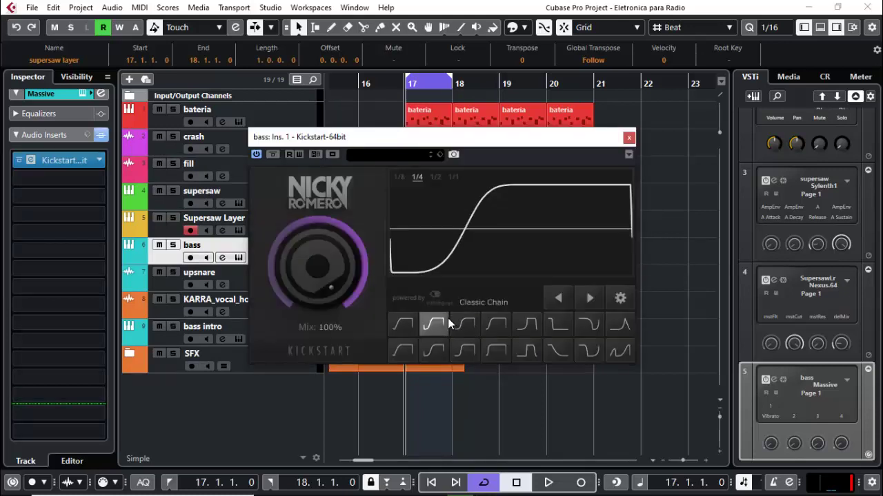
key("space")
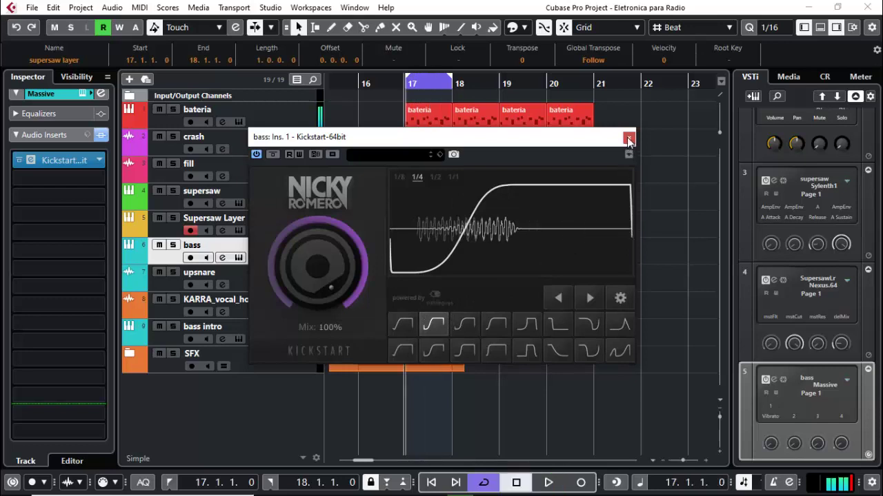
left_click(628, 138)
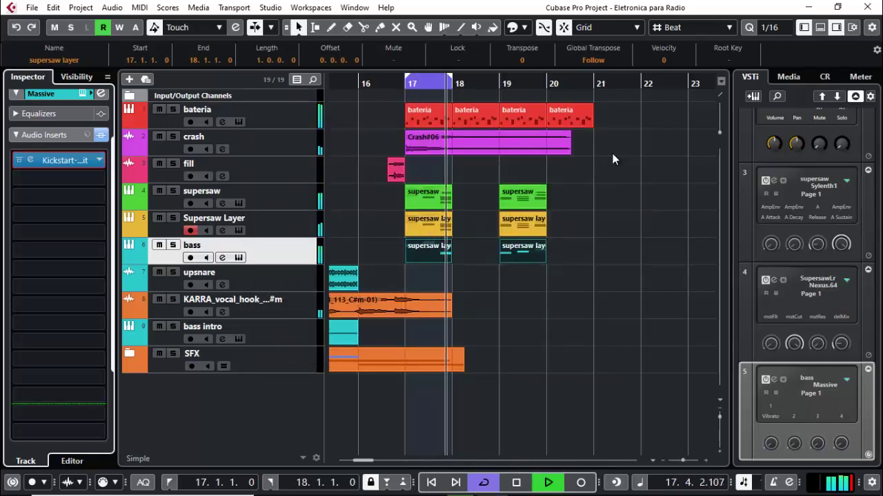
key("space")
left_click(483, 483)
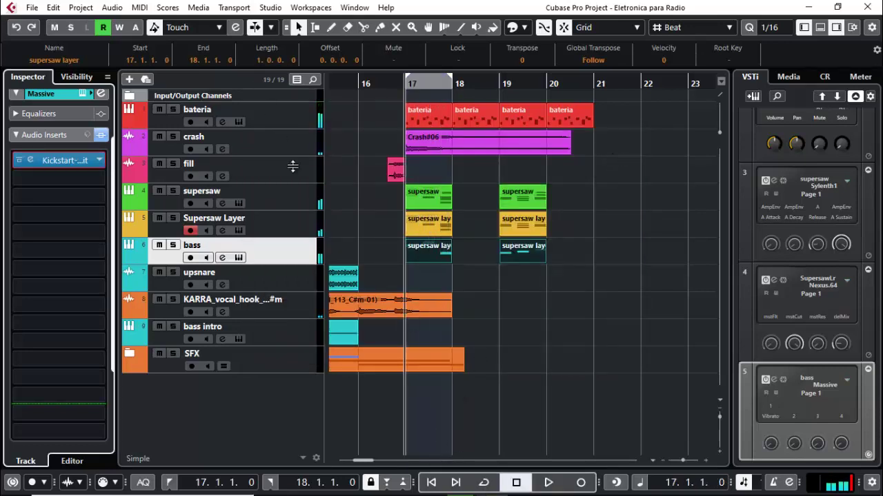
Set the bass track's volume to -1.67, centre its pan and audition the drop from 16.4.1.
left_click(44, 135)
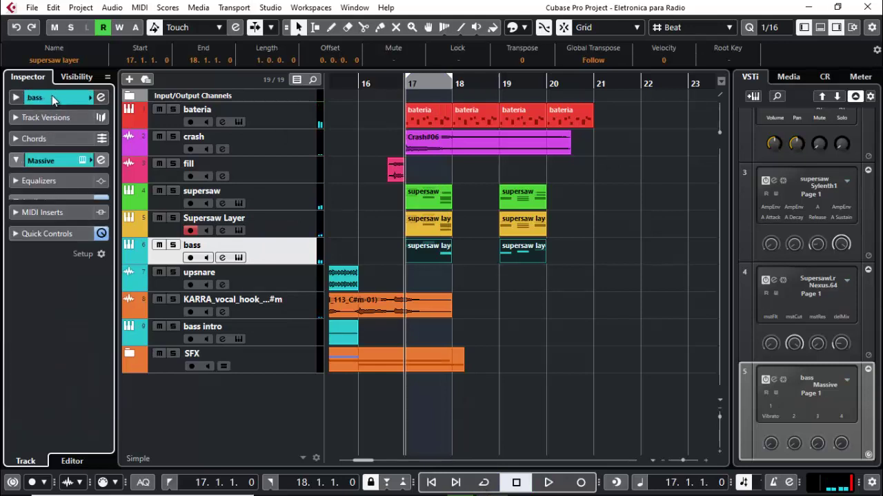
left_click(62, 100)
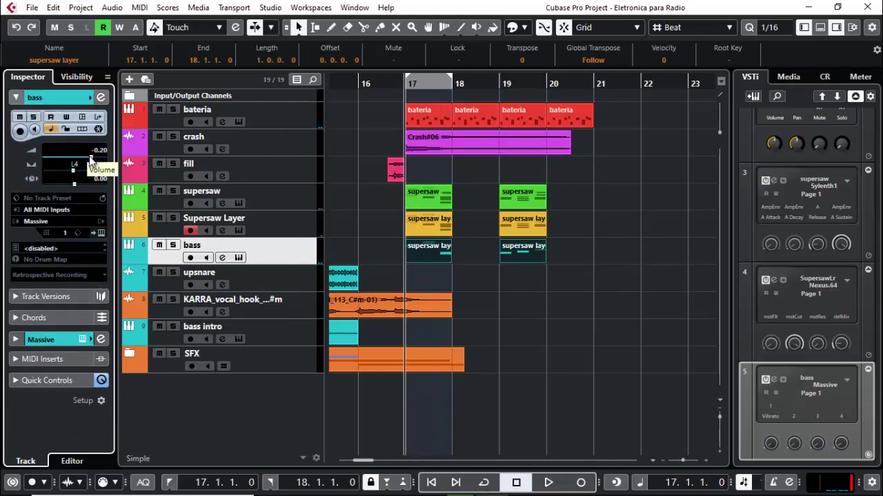
key("space")
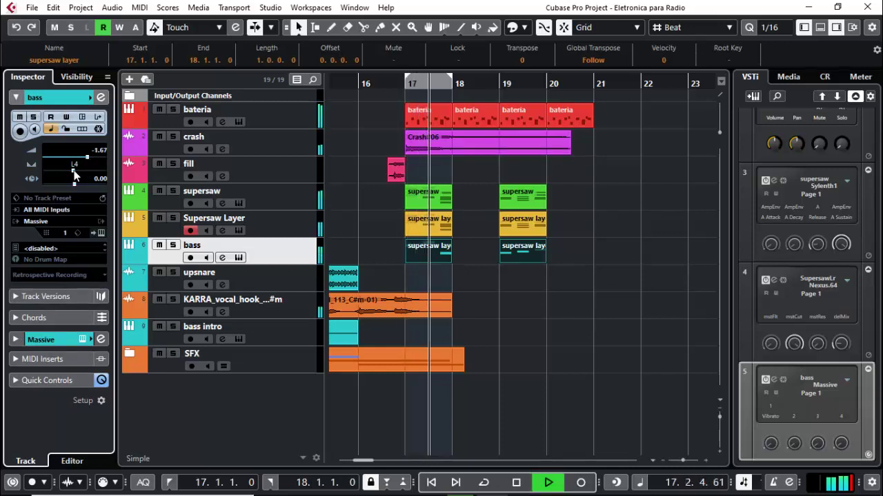
double_click(73, 171)
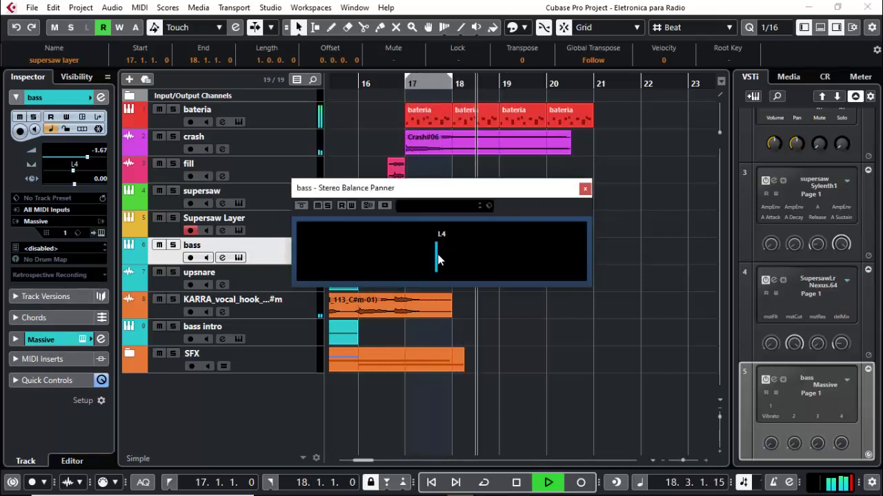
left_click_drag(439, 255, 441, 255)
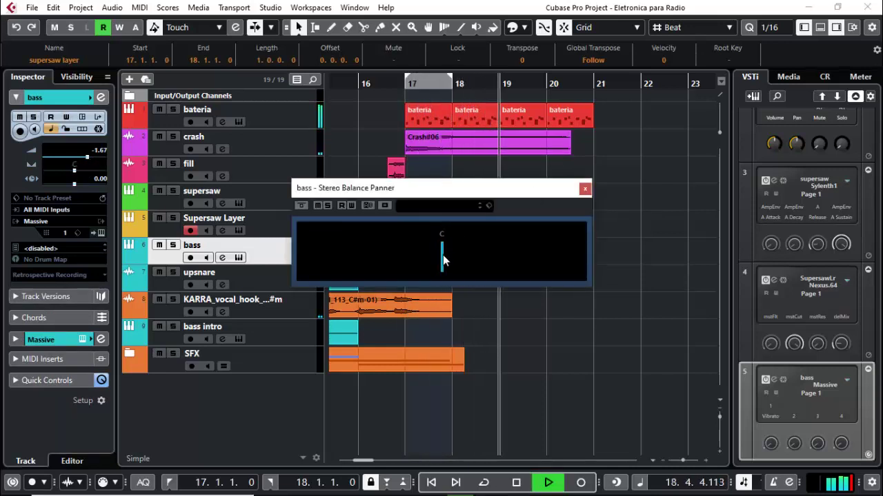
left_click(584, 187)
key("space")
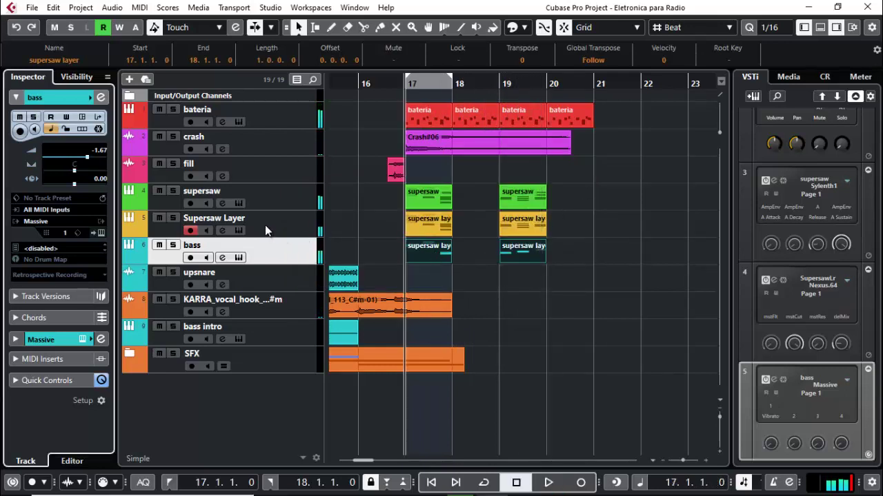
left_click(262, 196)
left_click(397, 82)
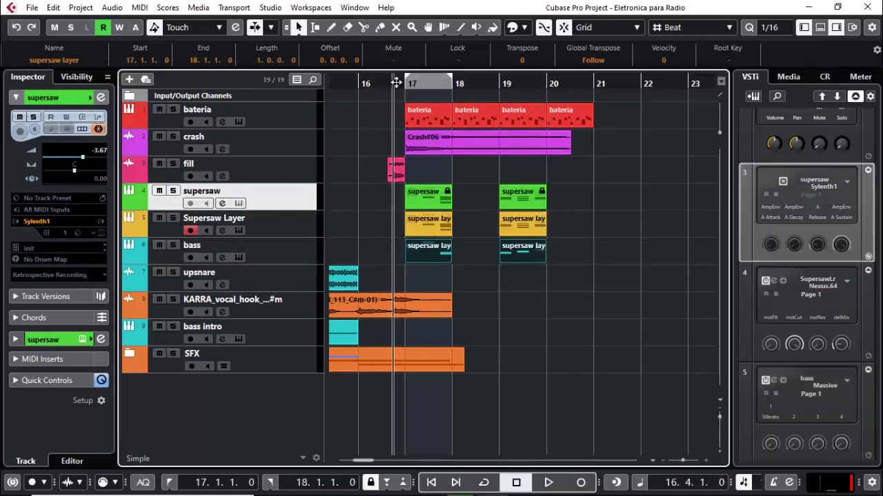
key("space")
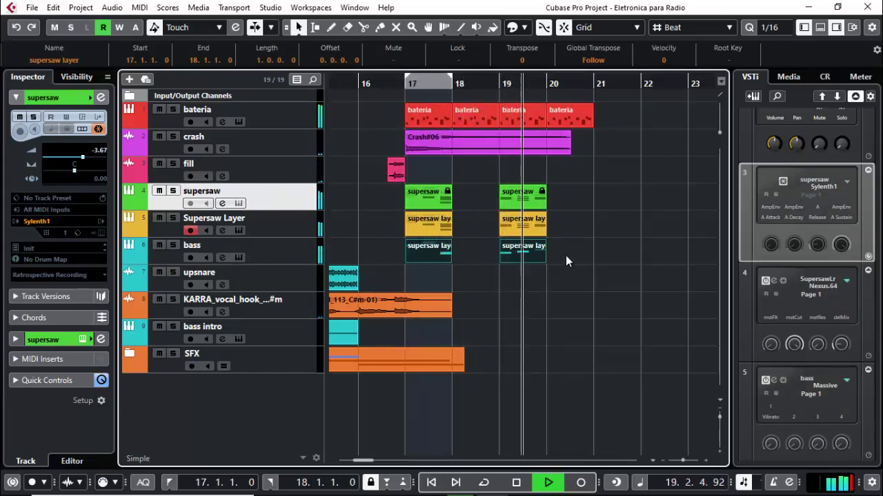
key("space")
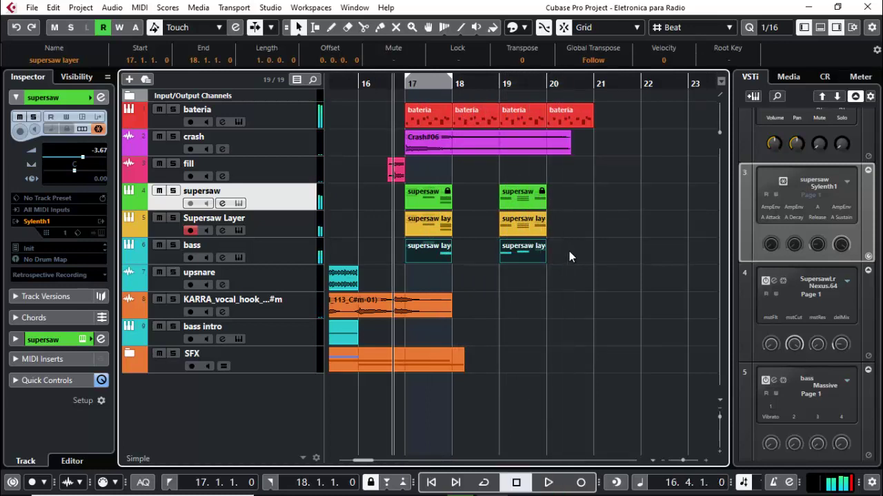
Duplicate the drum, supersaw layer and bass events of bars 17 to 20 to bar 21, deleting the copied crash.
left_click_drag(633, 109, 407, 262)
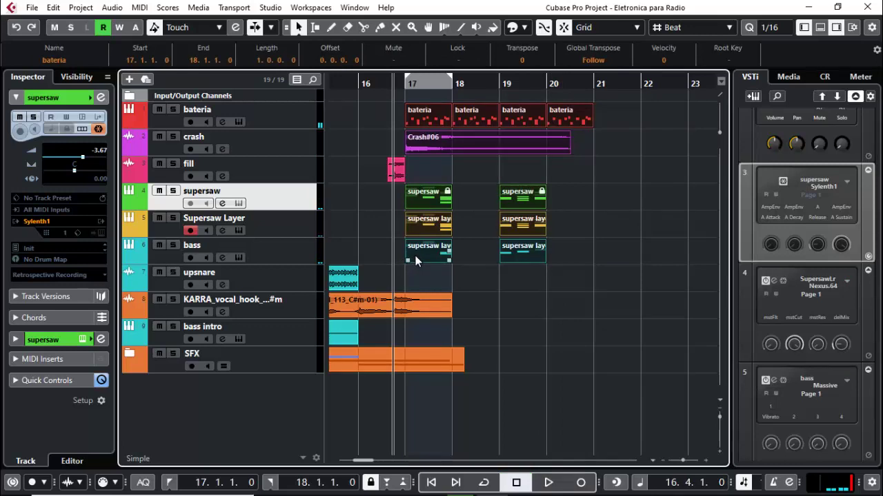
key("ctrl+d")
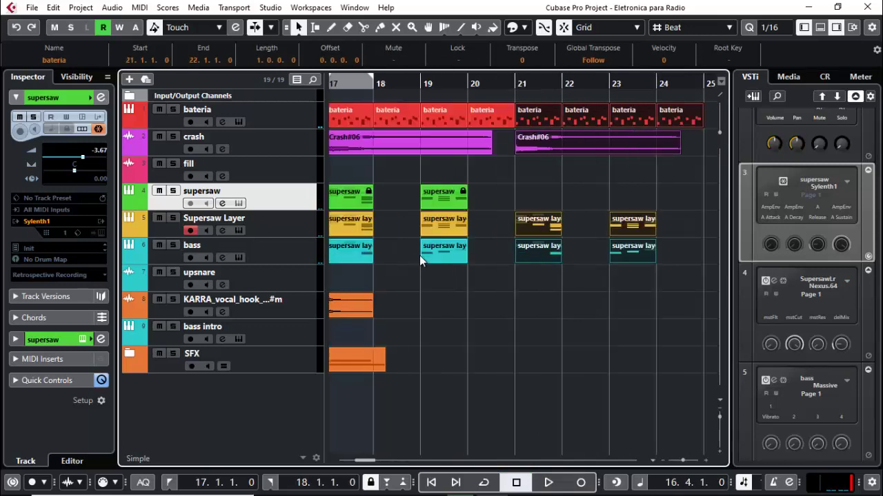
left_click(582, 140)
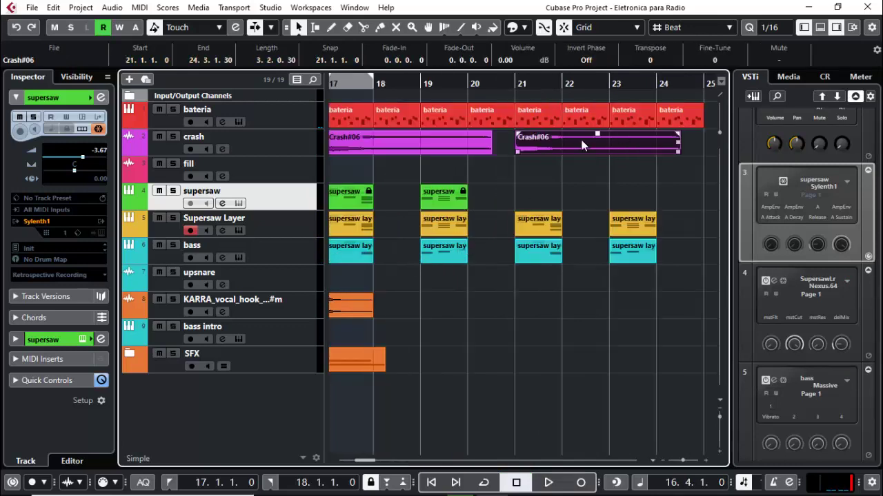
key("Delete")
scroll(365, 462, "left", 5)
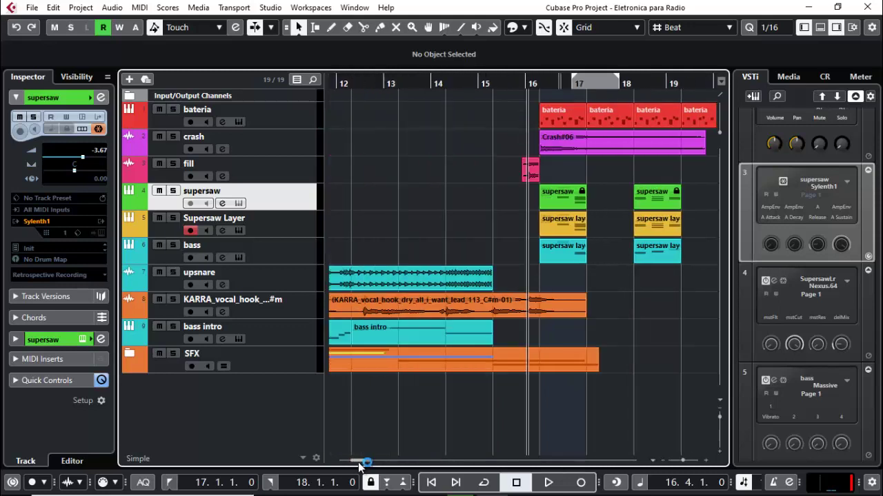
scroll(364, 462, "right", 4)
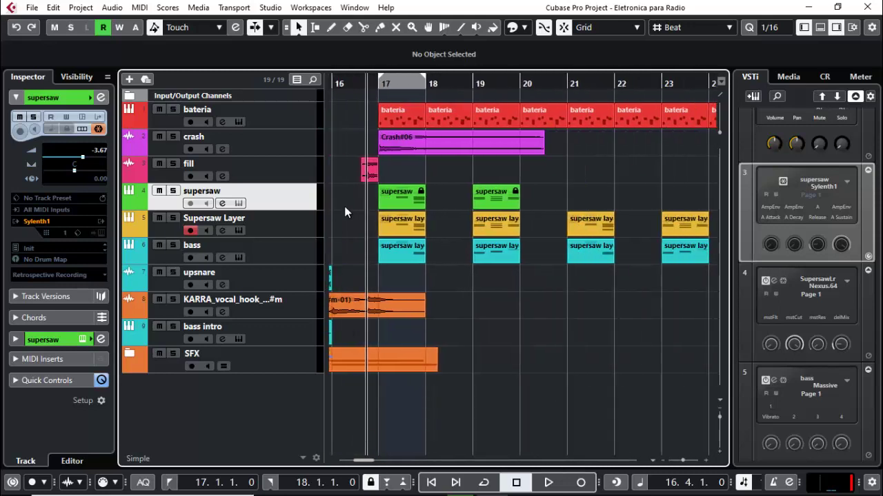
Rename all events on the bass track as "bass drop" and briefly play the arrangement.
left_click(399, 90)
key("g")
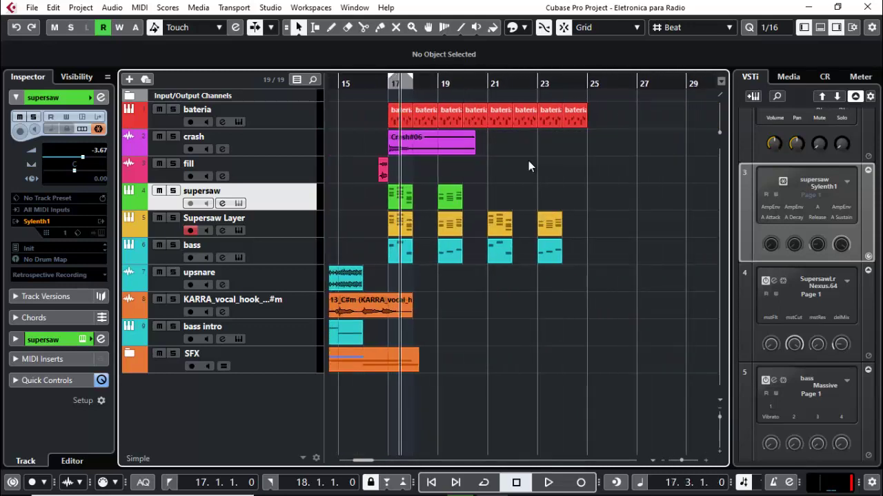
left_click_drag(596, 261, 332, 264)
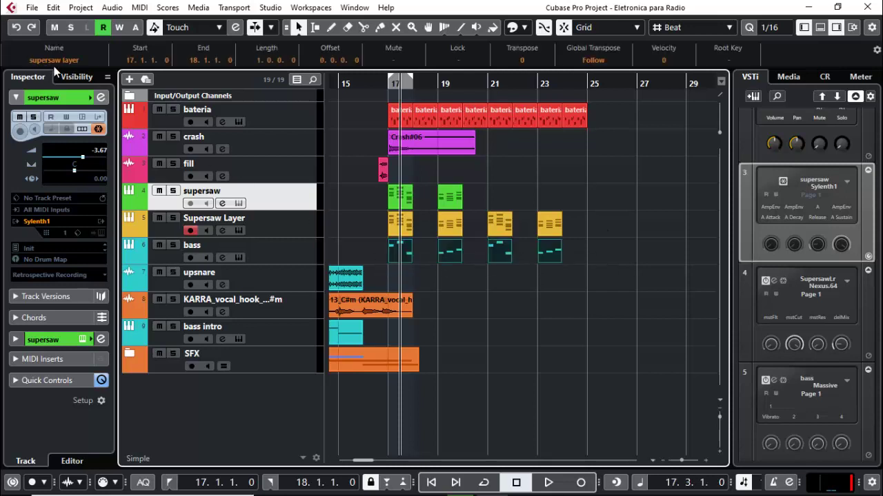
left_click(54, 61)
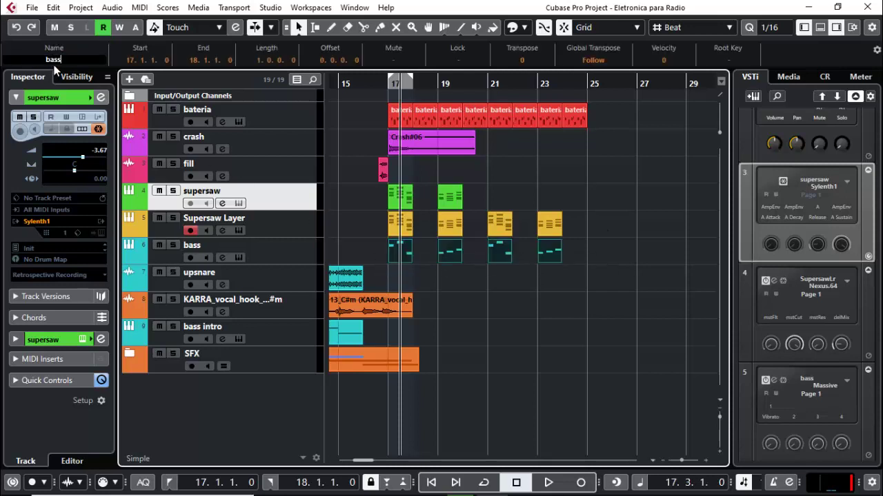
type("bass drop")
key("Return")
key("space")
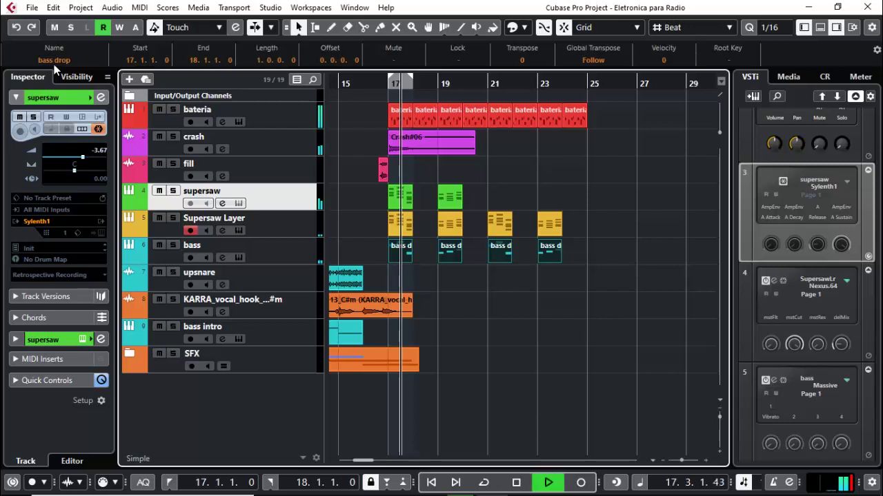
key("space")
Return the project cursor to the start of bar 17 and delete the upsnare track.
left_click(396, 78)
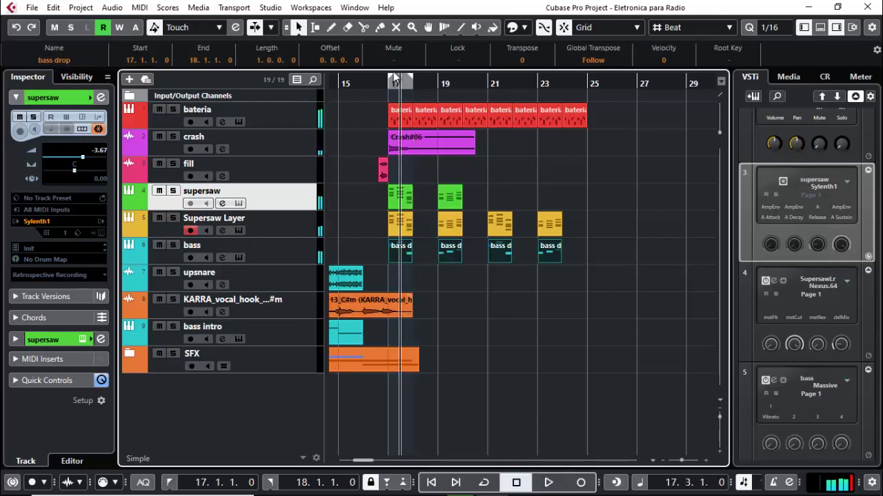
left_click_drag(389, 80, 282, 399)
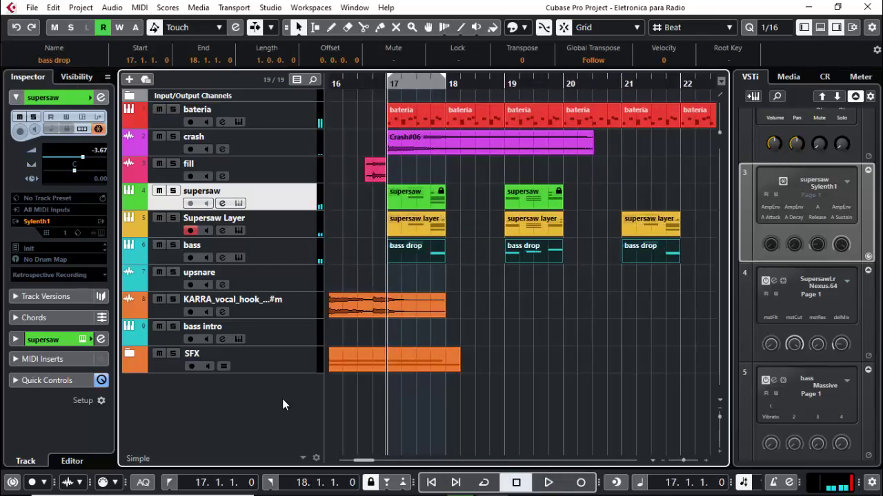
right_click(260, 395)
left_click(253, 395)
left_click(249, 286)
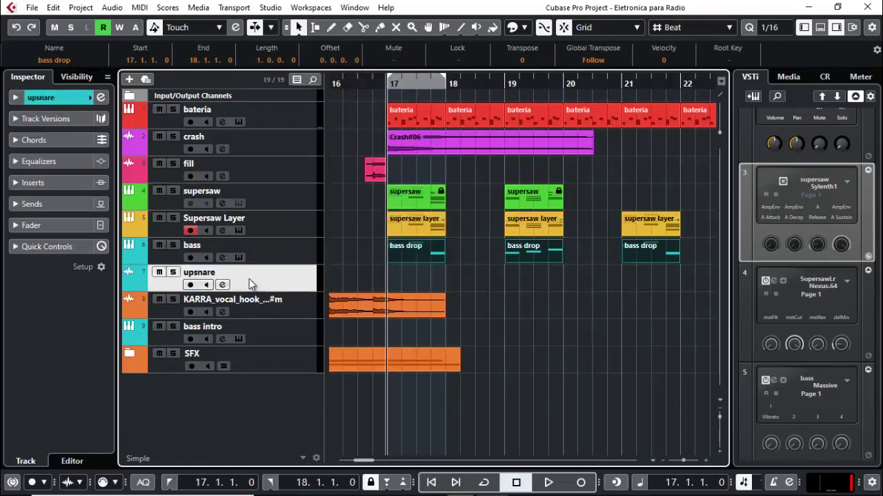
key("Delete")
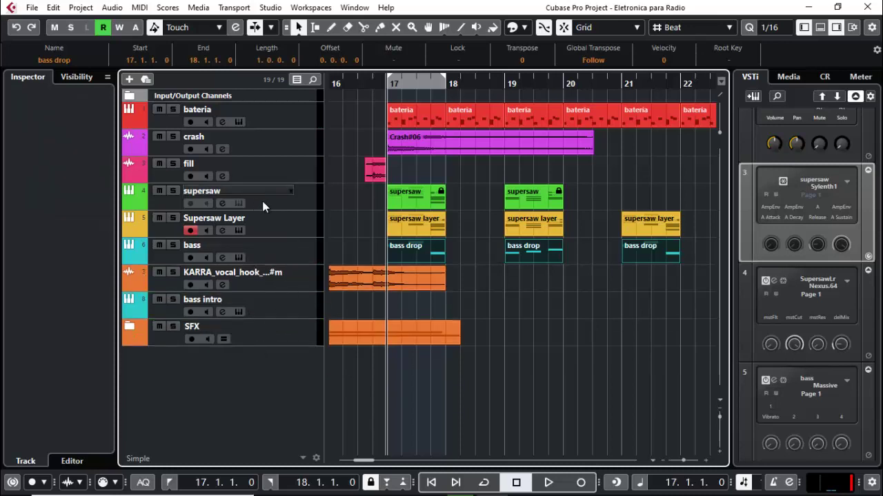
Audition the drop from bar 17 and check how it leads in from 16.3.1.
key("space")
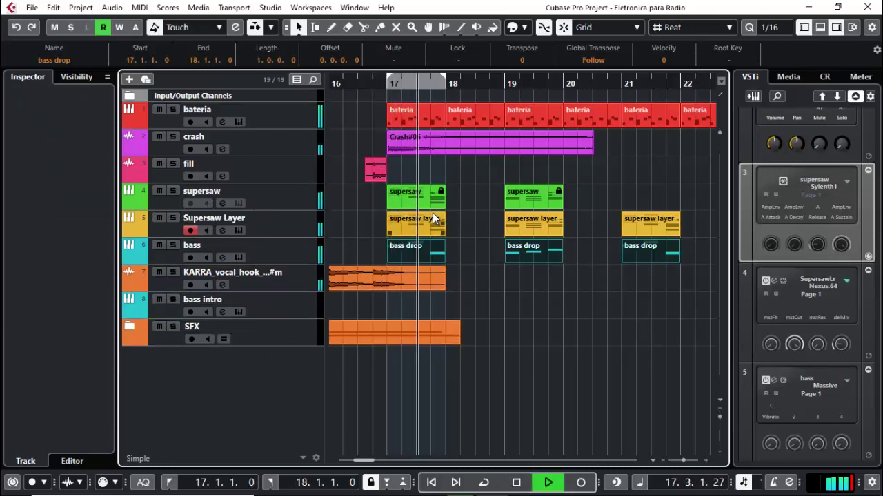
key("space")
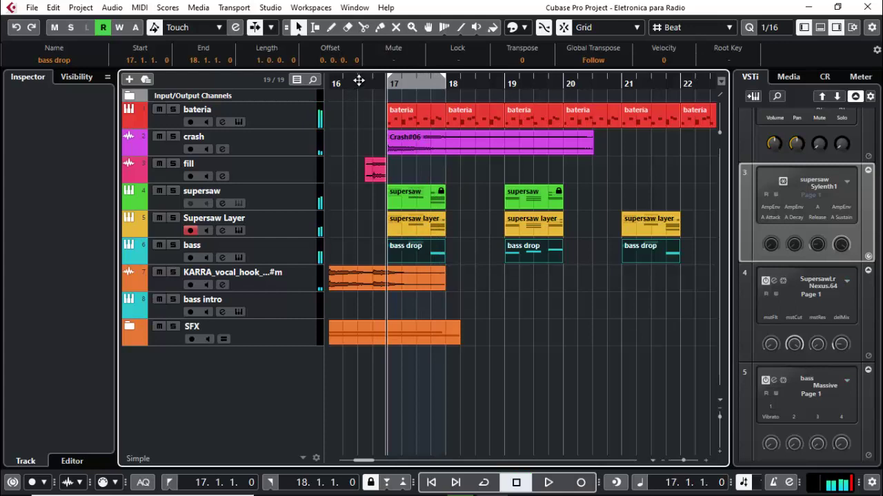
key("space")
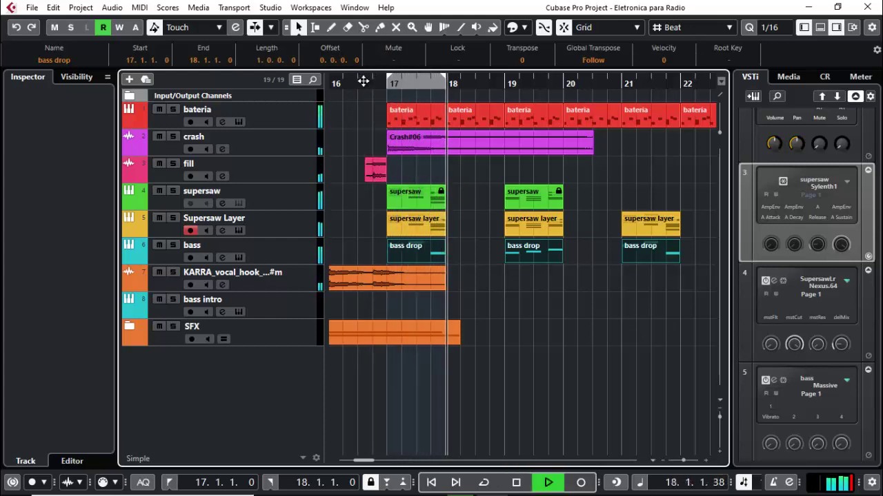
key("space")
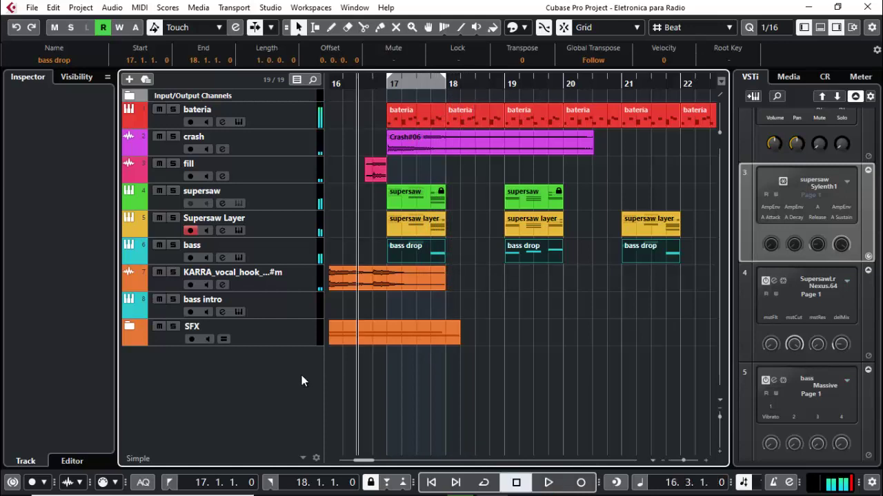
Add an instrument track that uses the Sylenth1 synthesizer.
right_click(261, 394)
left_click(324, 116)
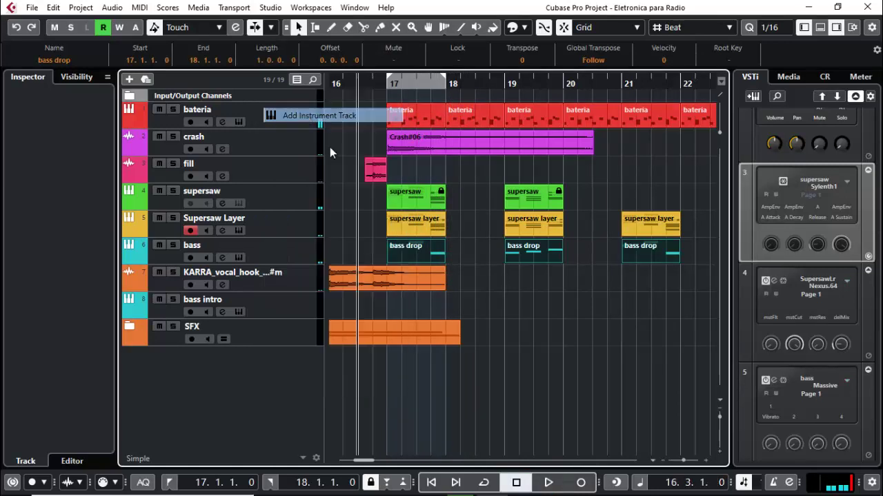
left_click(649, 321)
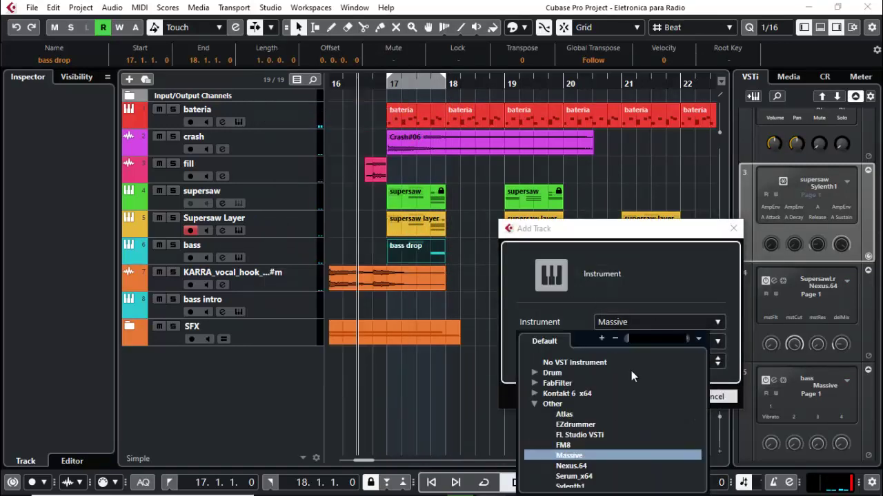
scroll(578, 456, "down", 1)
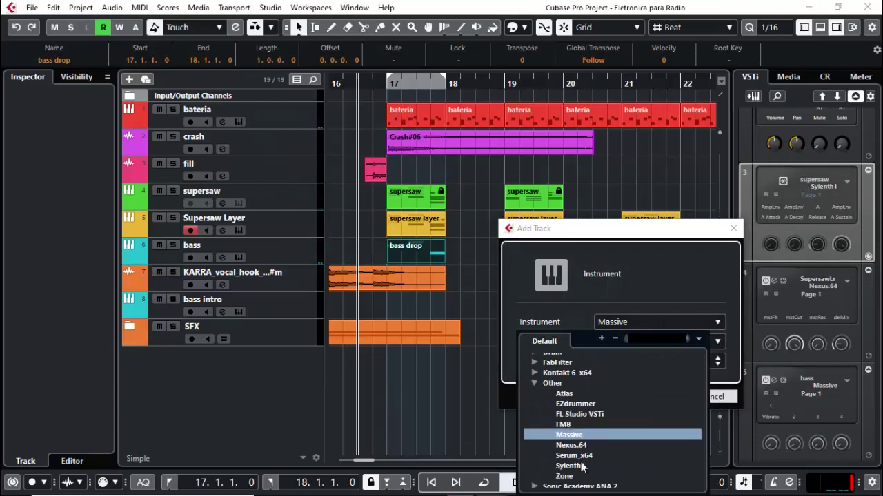
left_click(584, 469)
left_click(655, 397)
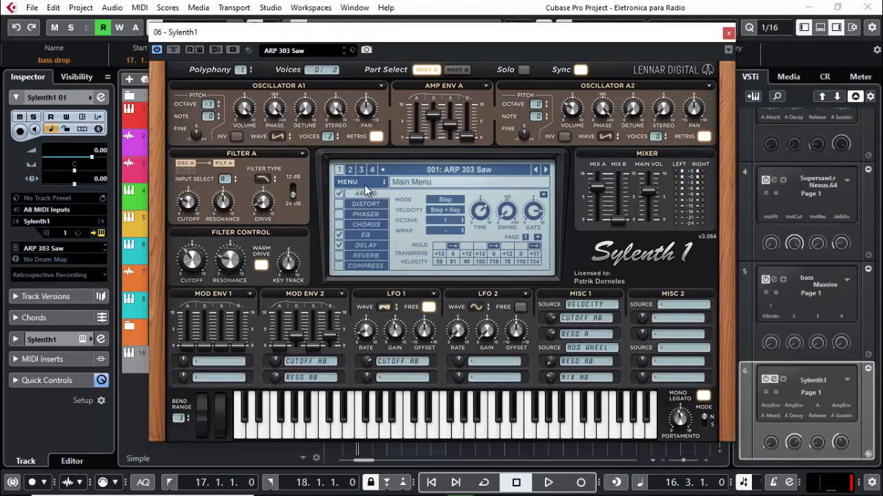
Initialise the new Sylenth1 patch to Init and close the plug-in window.
left_click(434, 182)
mouse_move(494, 194)
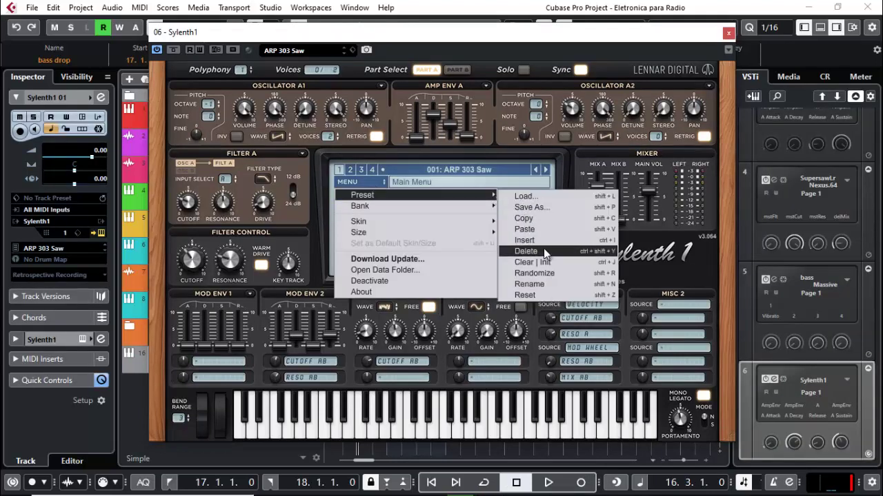
left_click(544, 240)
left_click(728, 32)
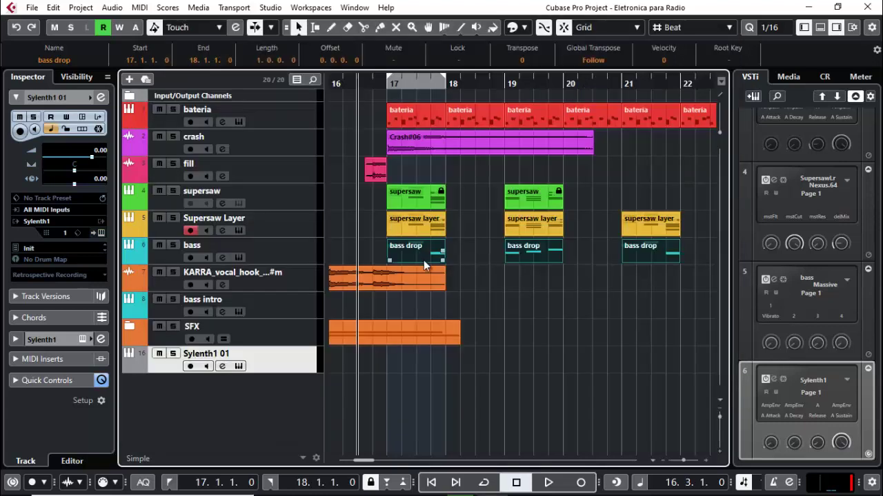
Rename the new Sylenth1 track as "lead" and move it directly above the bass track.
double_click(225, 357)
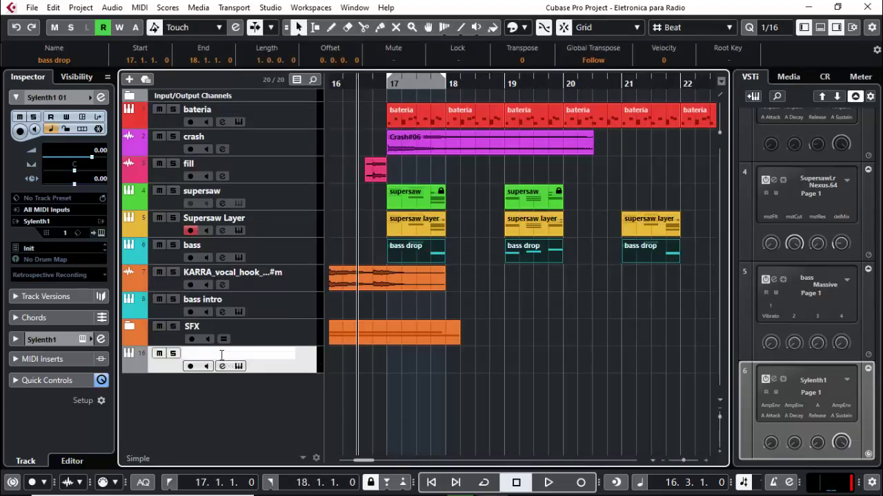
type("lead")
key("Return")
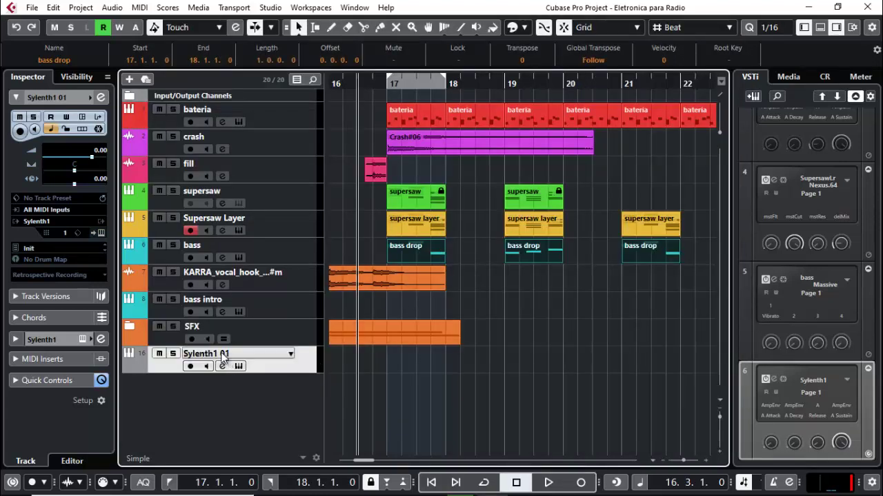
left_click_drag(273, 357, 269, 256)
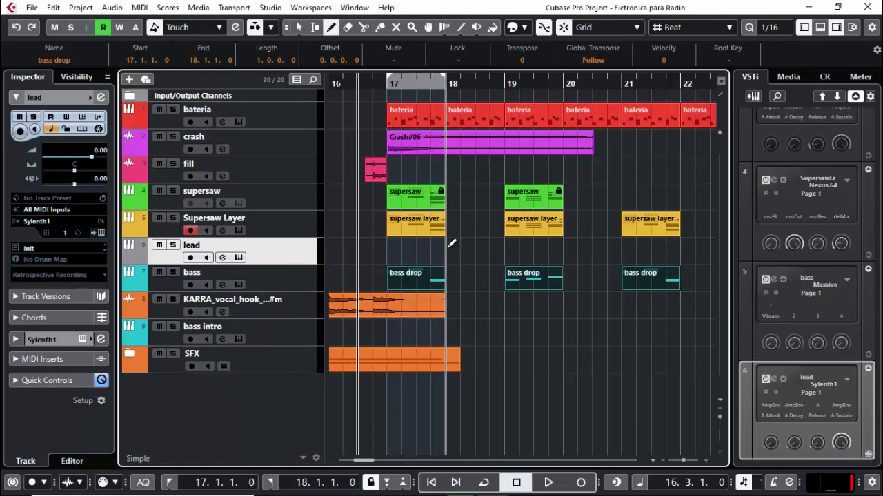
Draw a one-bar event at bar 18 on the lead track, open it for note editing and briefly play from 18.1.1.
left_click_drag(449, 242, 505, 241)
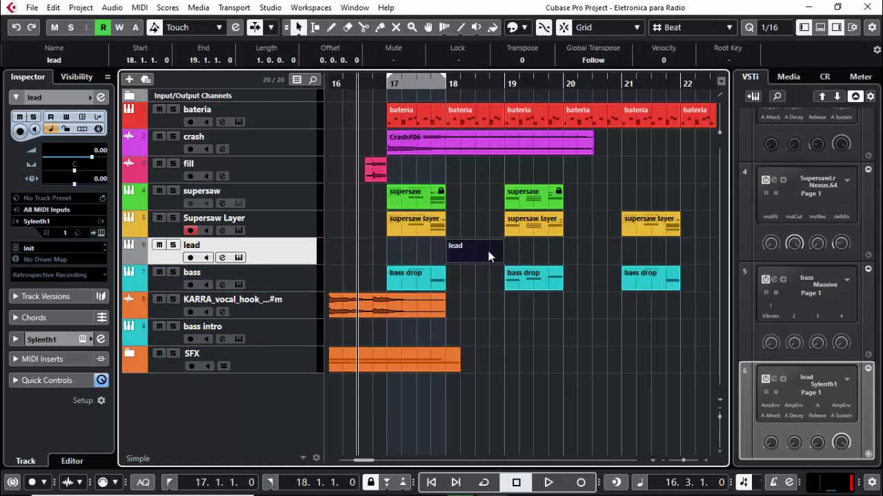
key("1")
double_click(488, 251)
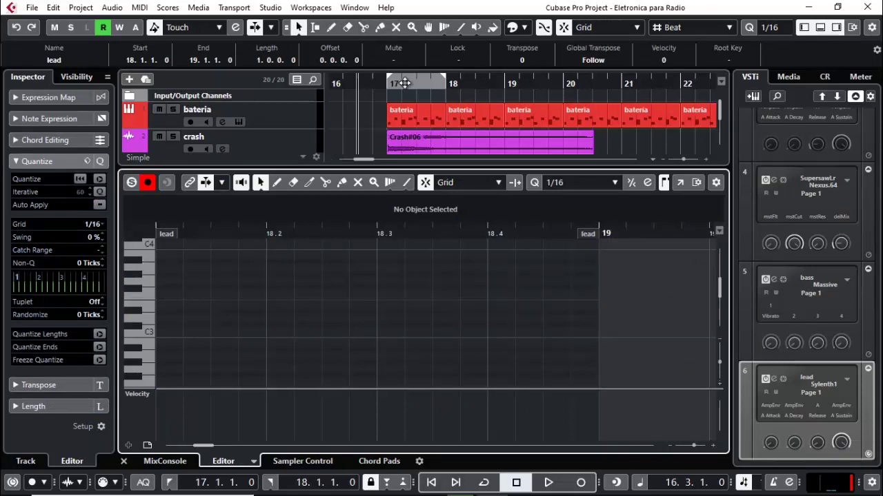
left_click(447, 84)
key("space")
key("space")
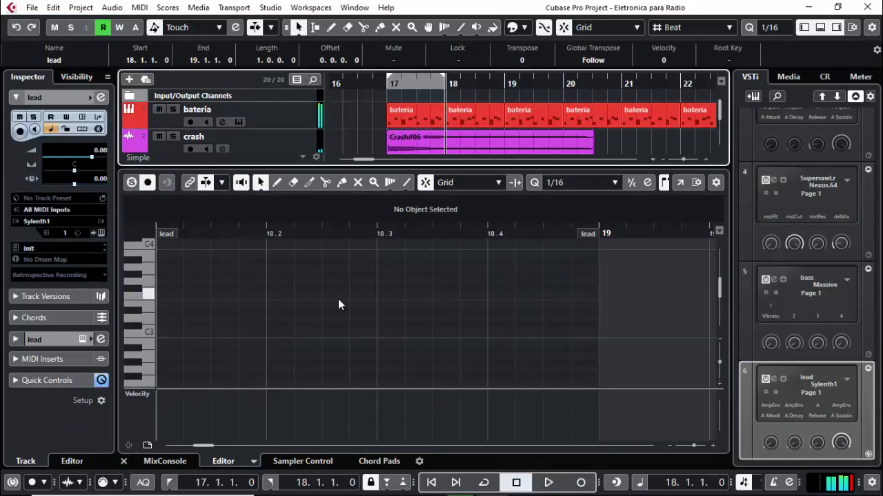
Write a lead melody of eighth notes from 18.1.3 to the bar's end: C#3, F#3, G#3, A3, G#3, F#3, G3.
double_click(215, 311)
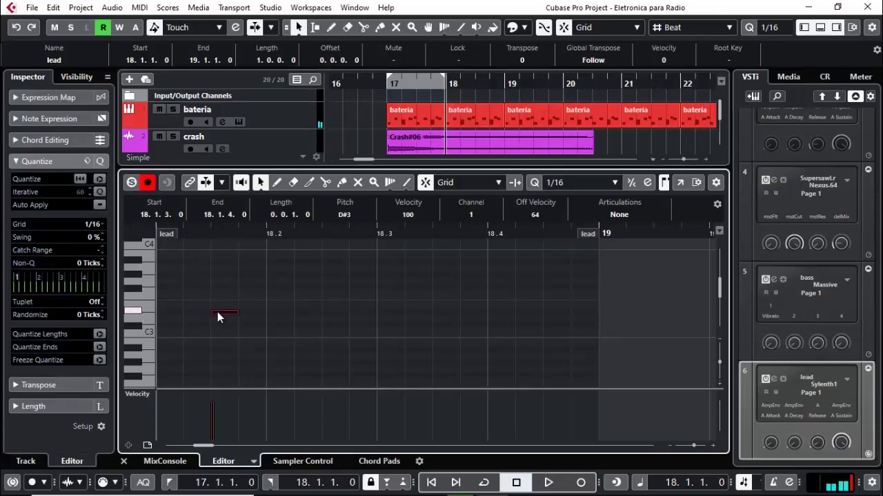
left_click_drag(217, 312, 560, 282)
key("space")
key("space")
key("space")
key("space")
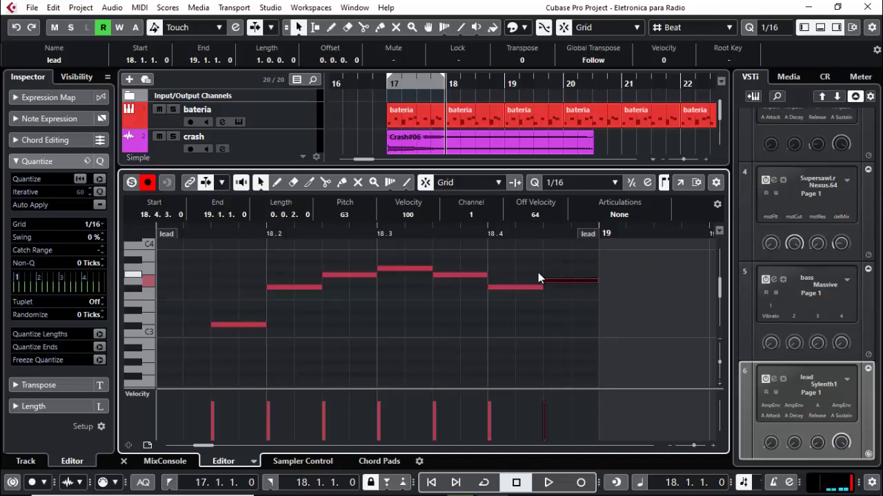
Raise the last lead note at 18.4.3 to G#3 and audition the melody repeatedly from 18.1.1.
key("Up")
key("space")
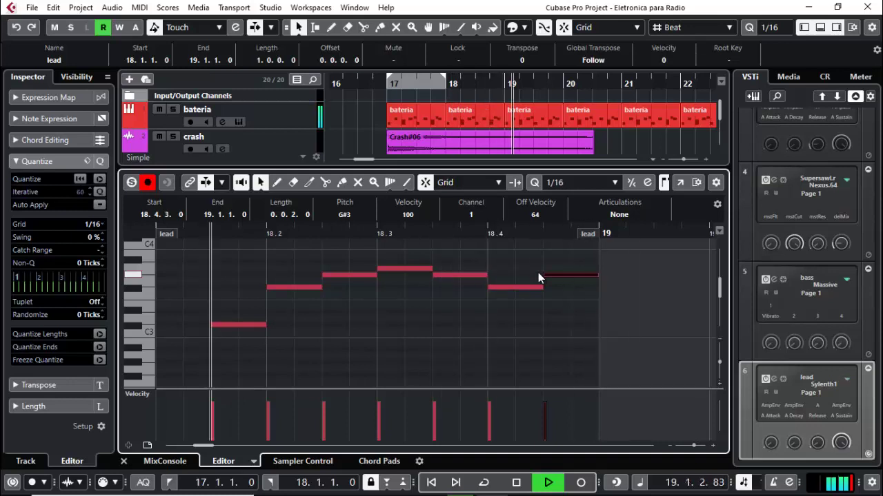
key("space")
key("space")
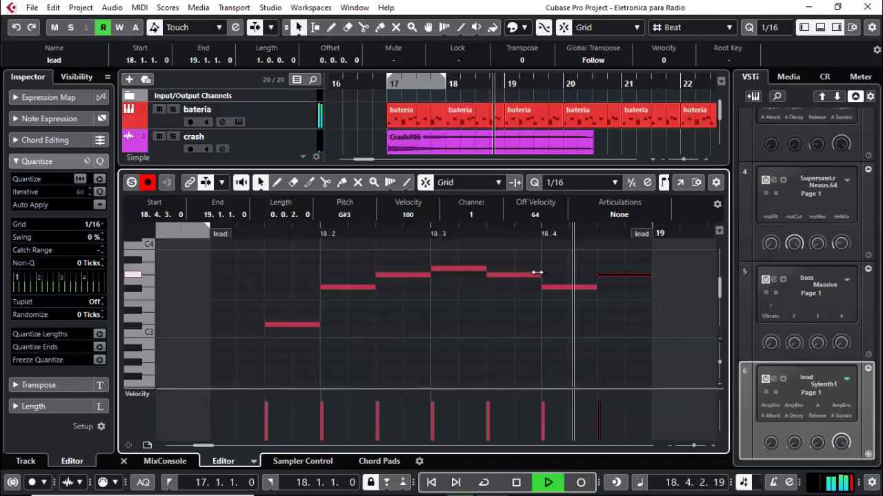
key("space")
key("space")
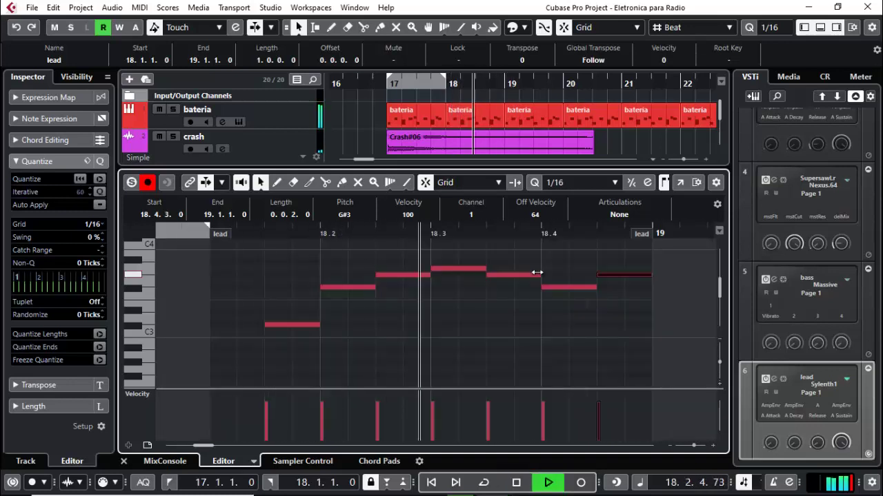
key("space")
key("space")
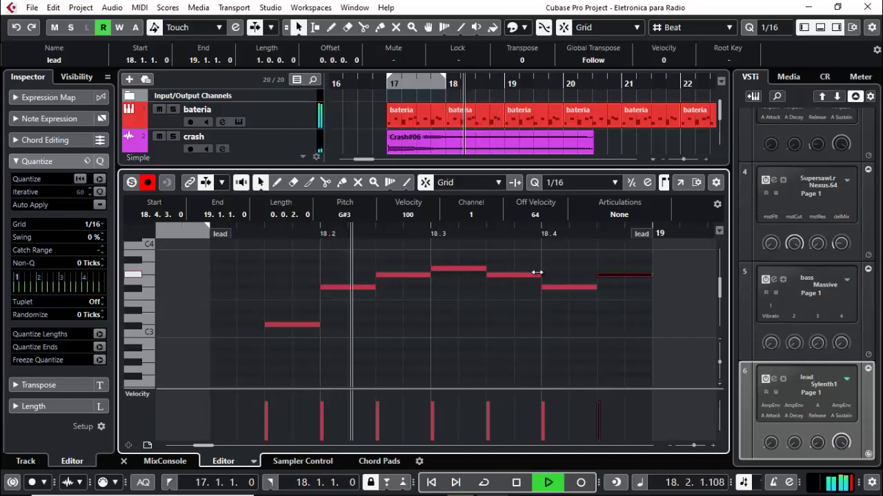
key("space")
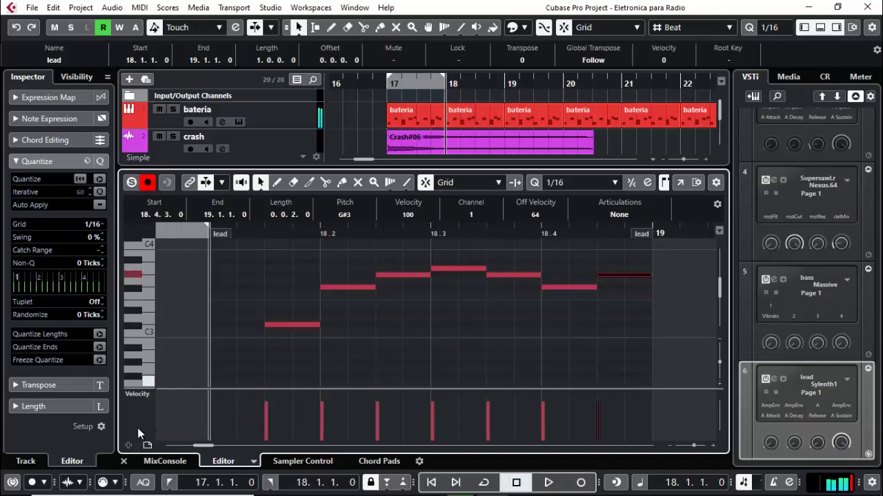
Copy the bar 18 lead event to bar 20, set the project cursor to 20.1.1 and open the copy for editing.
key("Return")
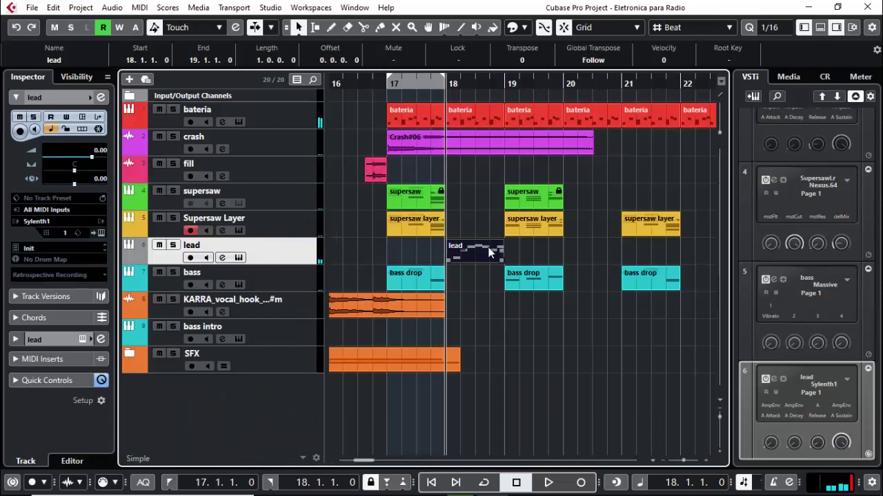
left_click_drag(480, 251, 598, 249)
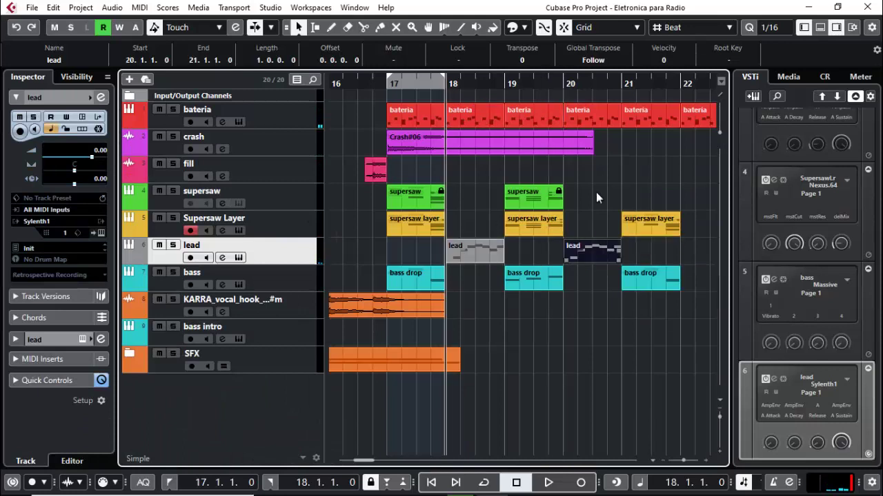
left_click(565, 83)
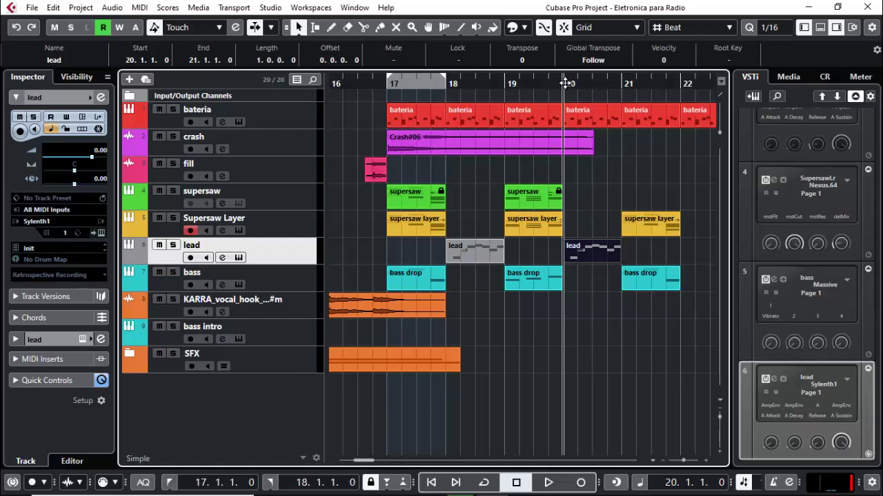
double_click(582, 260)
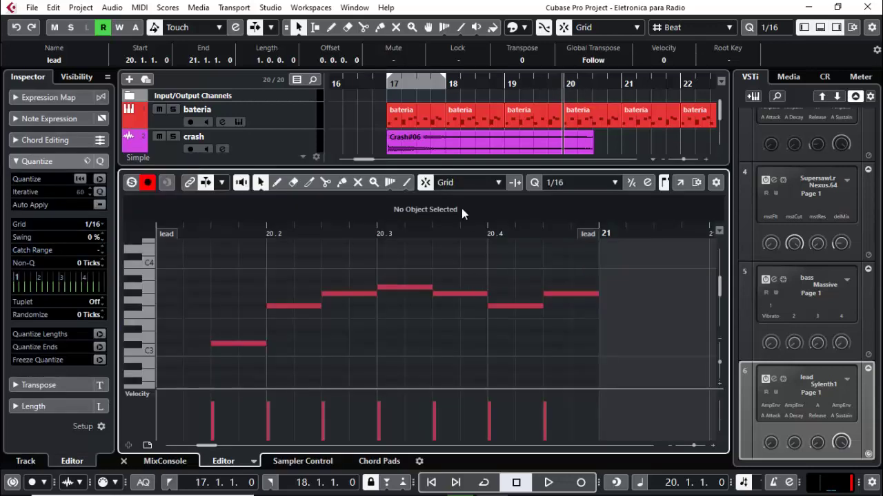
Raise the first note of the bar 20 lead, at 20.1.3, to E4.
left_click_drag(238, 345, 247, 252)
key("Down")
key("Down")
key("Down")
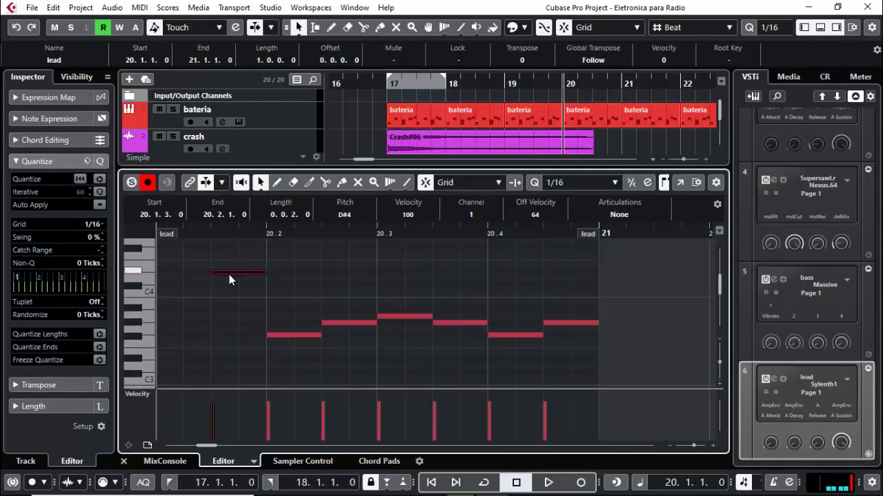
key("Up")
Raise the second, third and fourth notes of the bar 20 lead to D#4, E4 and B3, and audition them.
left_click_drag(285, 334, 293, 275)
left_click_drag(349, 324, 351, 266)
mouse_move(407, 318)
left_mouse_down()
mouse_move(405, 280)
mouse_move(404, 301)
left_mouse_up()
key("space")
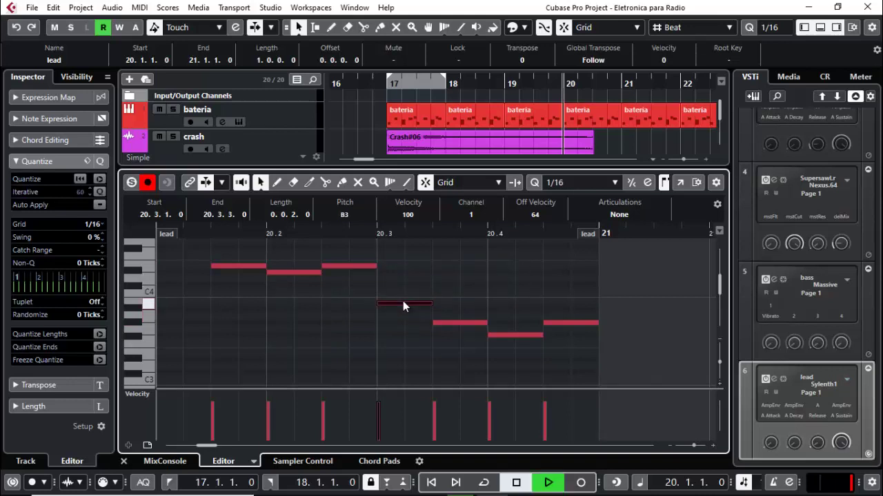
key("space")
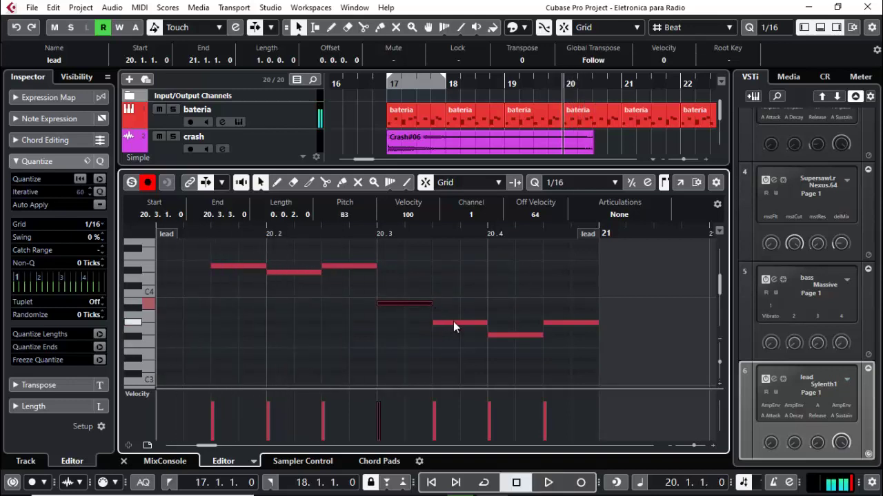
Delete the lead note at 20.3.3 and play the bar from 20.1.1.
left_click(453, 321)
double_click(453, 322)
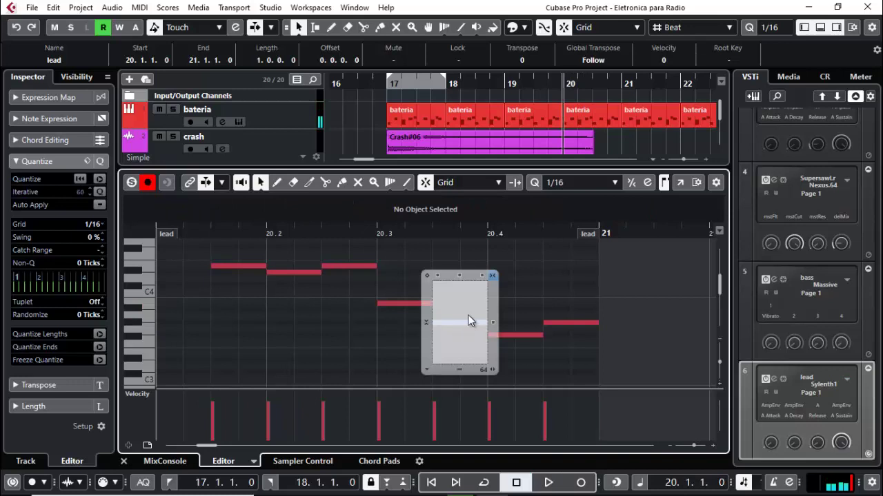
left_click(492, 276)
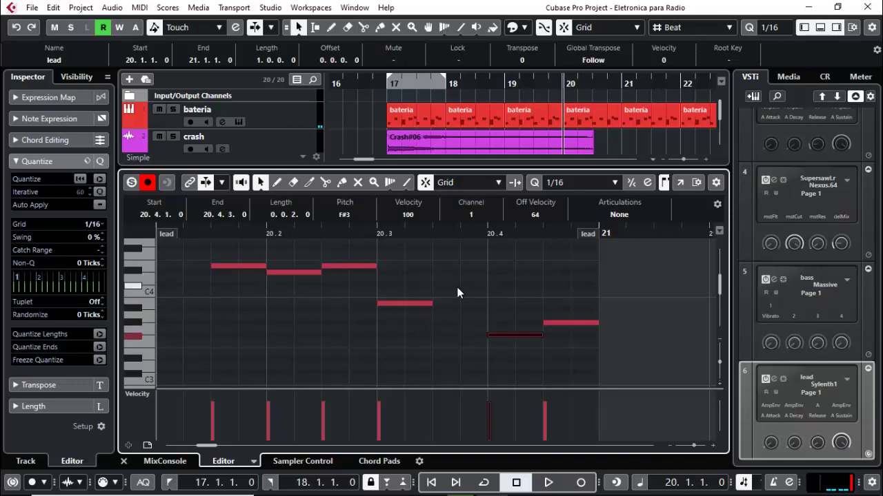
key("space")
scroll(457, 293, "down", 2)
key("space")
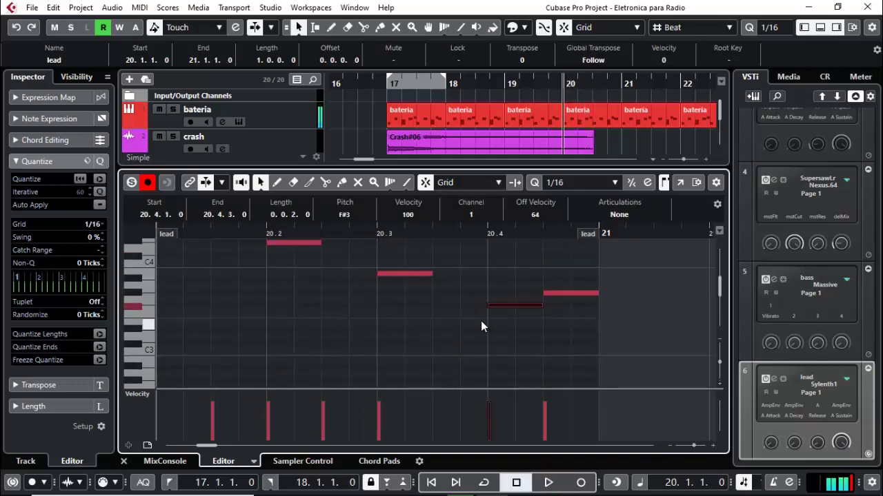
Insert a sixteenth-note E3 at 20.3.4 in the lead, just before beat 4.
double_click(451, 325)
key("space")
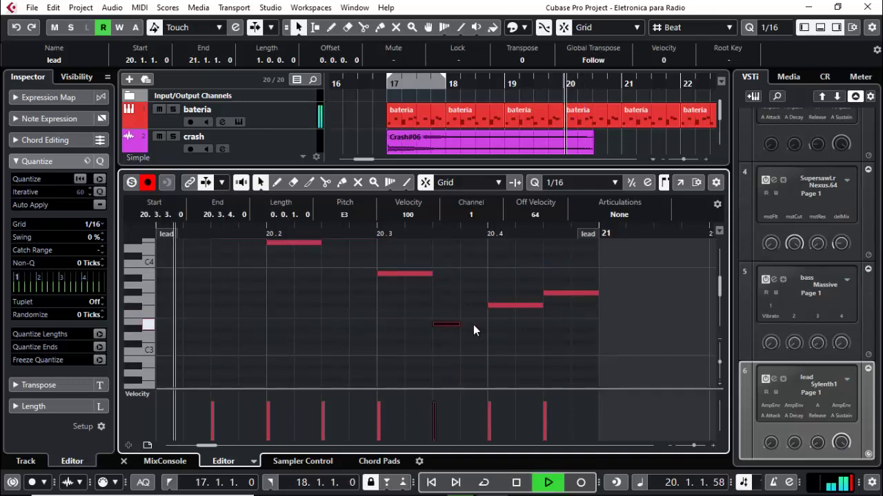
key("space")
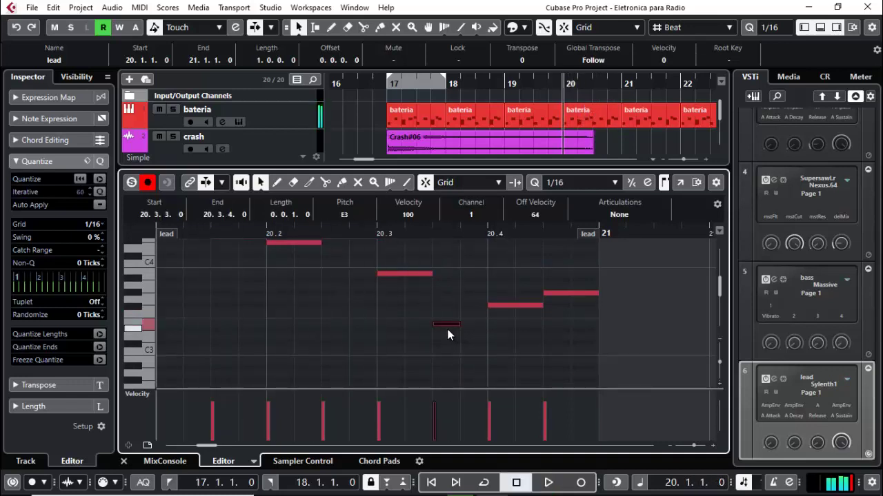
left_click_drag(447, 332, 474, 331)
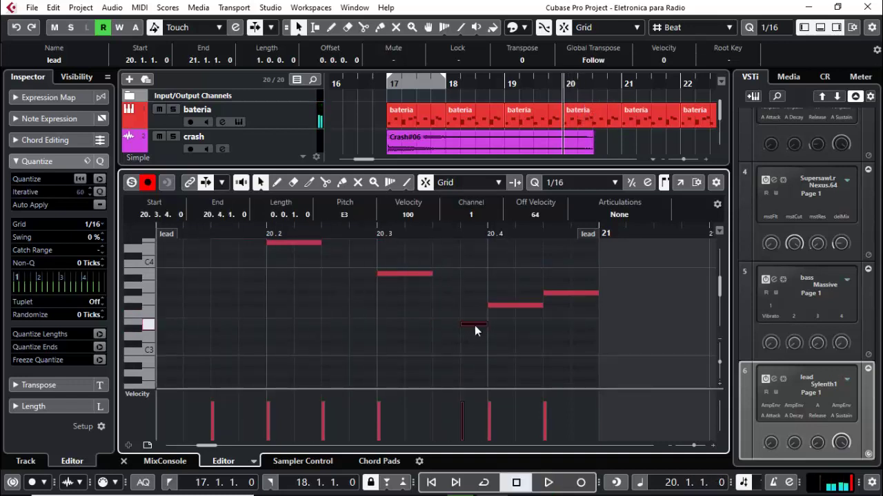
Raise the lead note at 20.4.1 to B3 and audition bar 20.
left_click_drag(509, 308, 509, 276)
left_click(561, 295)
key("space")
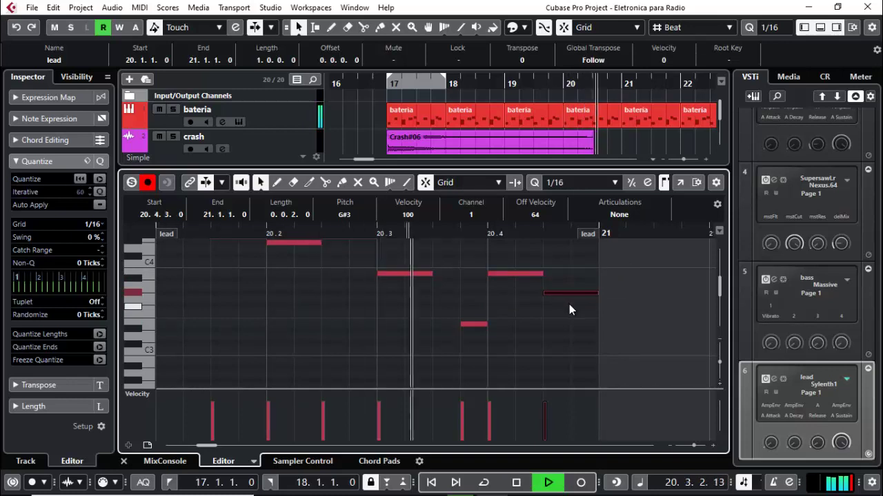
key("space")
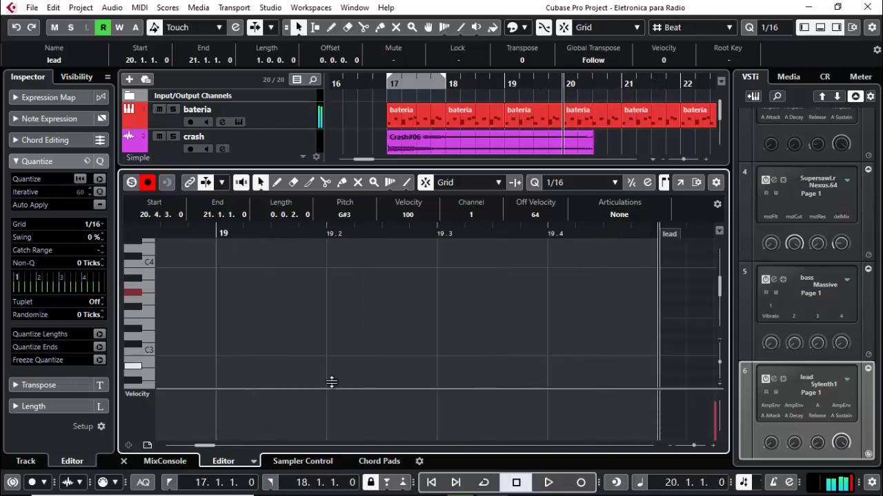
Close the lower editor zone and play the arrangement from bar 17.
left_click(123, 461)
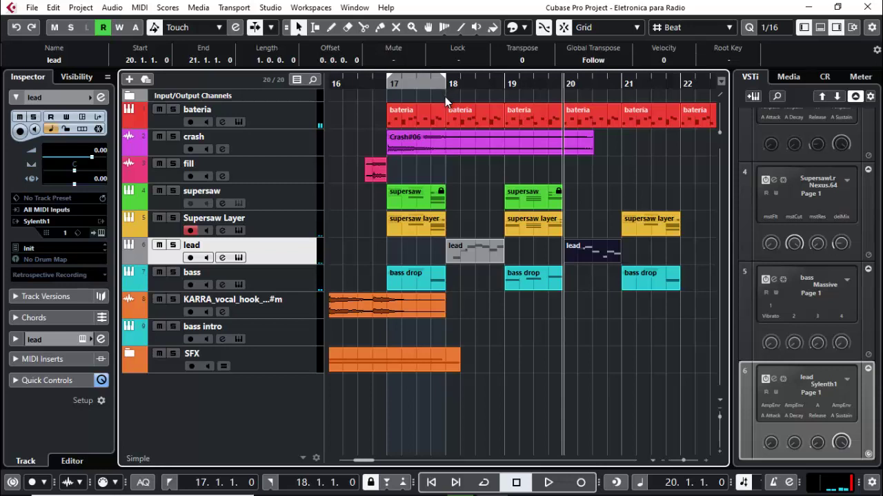
left_click(387, 84)
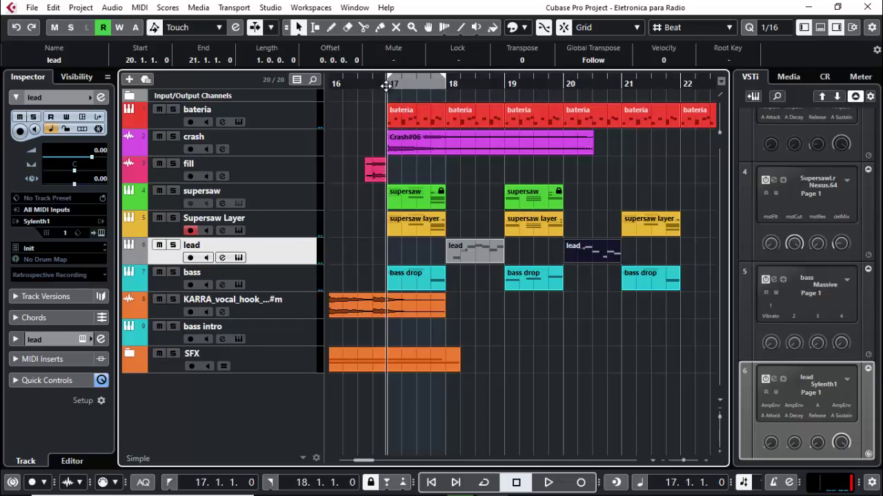
key("space")
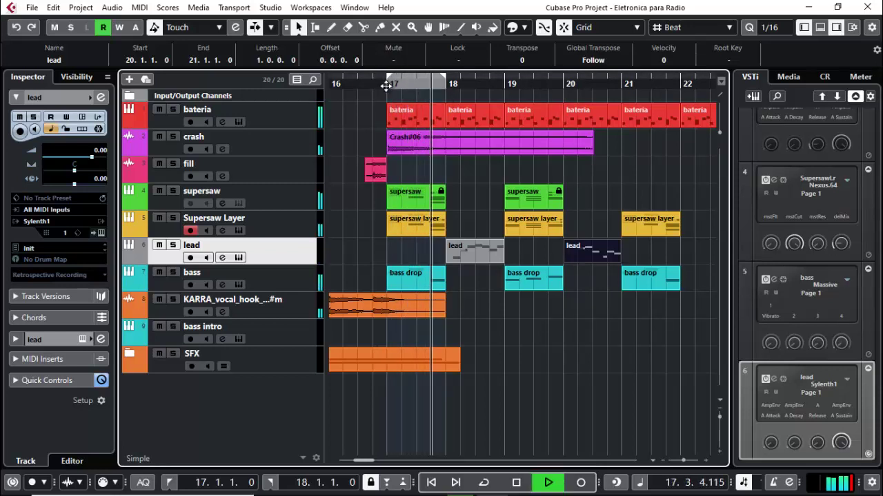
key("space")
Lower the bass track's volume to -4.34 dB and listen to the change.
left_click(274, 282)
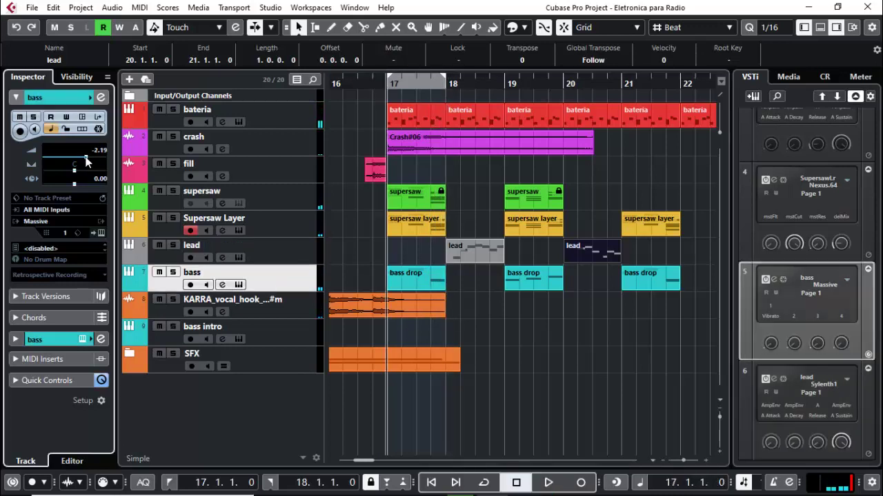
left_click_drag(86, 160, 81, 160)
key("space")
key("space")
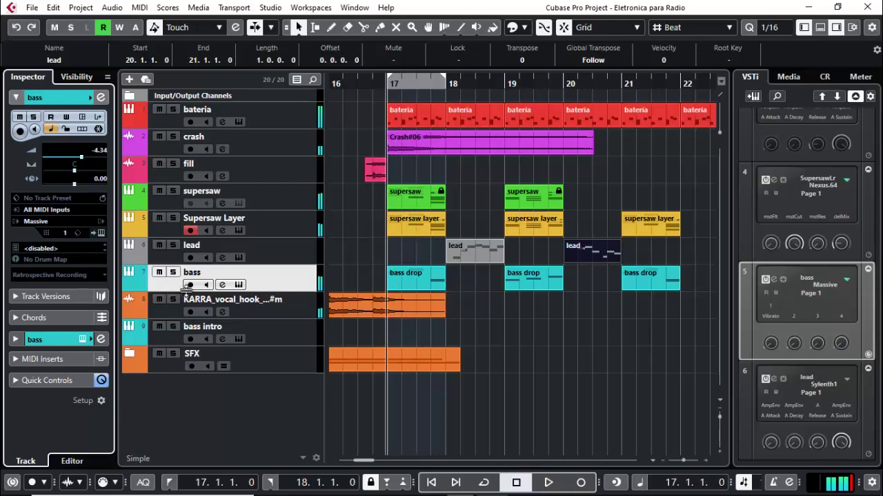
Cut the lows of the bass channel with EQ band 1 at -24 dB and 67.6 Hz, and audition it.
left_click(222, 284)
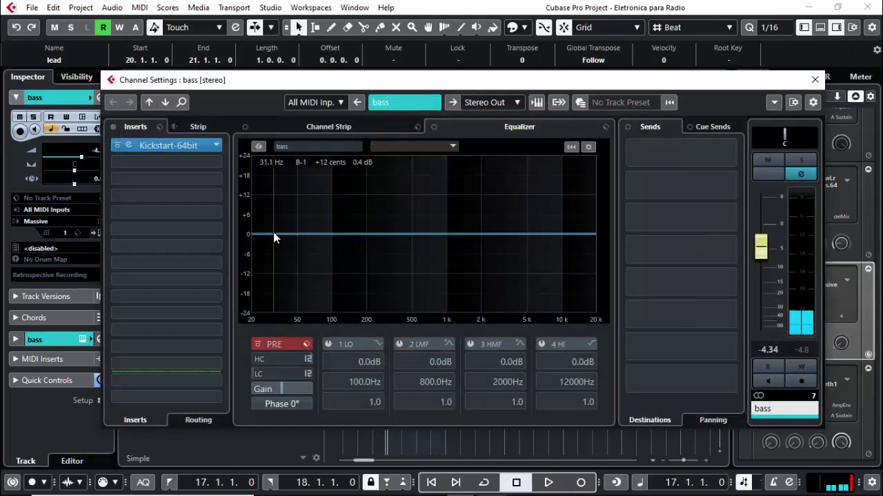
left_click_drag(274, 234, 313, 319)
key("space")
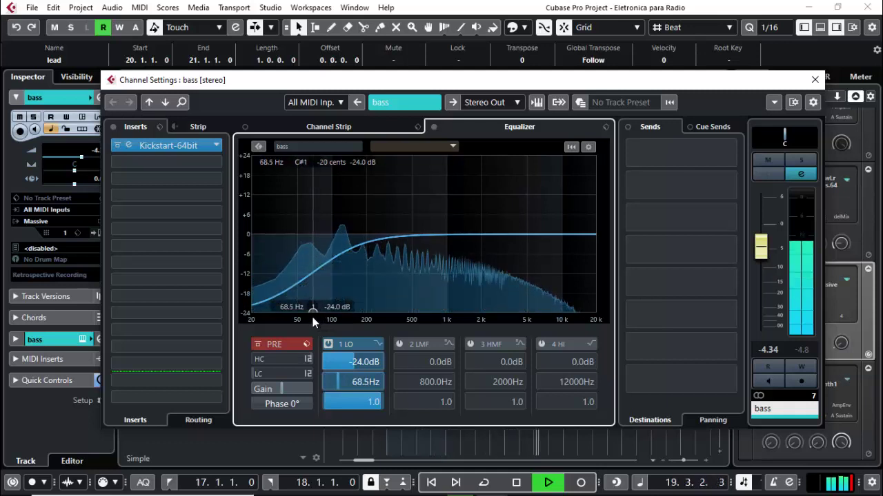
key("space")
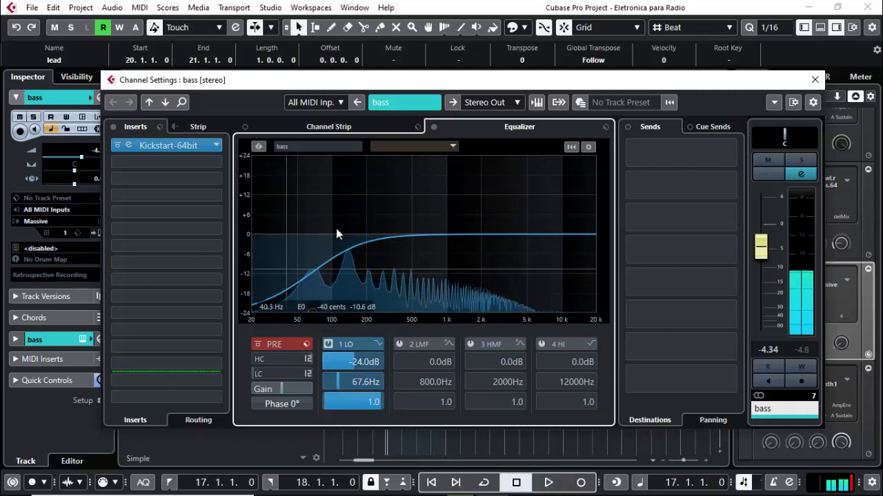
Set the bass channel's fader to -3.09 dB during playback and close its channel settings.
left_click_drag(760, 249, 763, 247)
key("space")
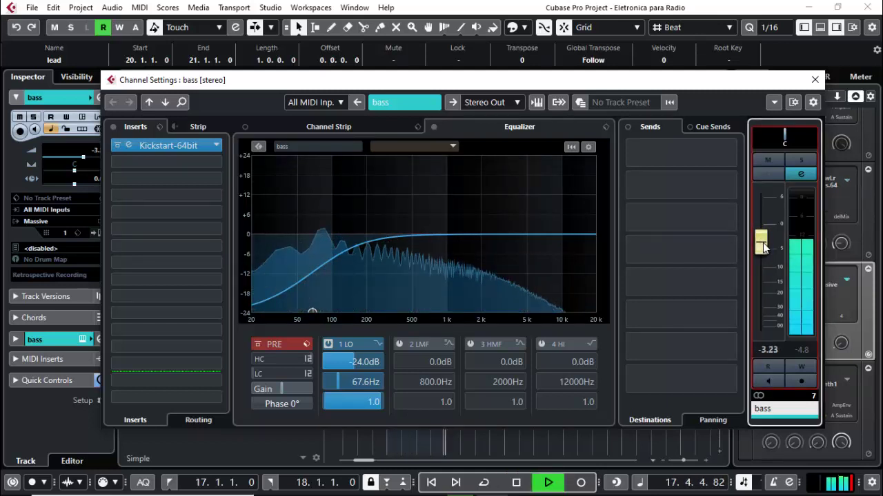
left_click(814, 79)
key("space")
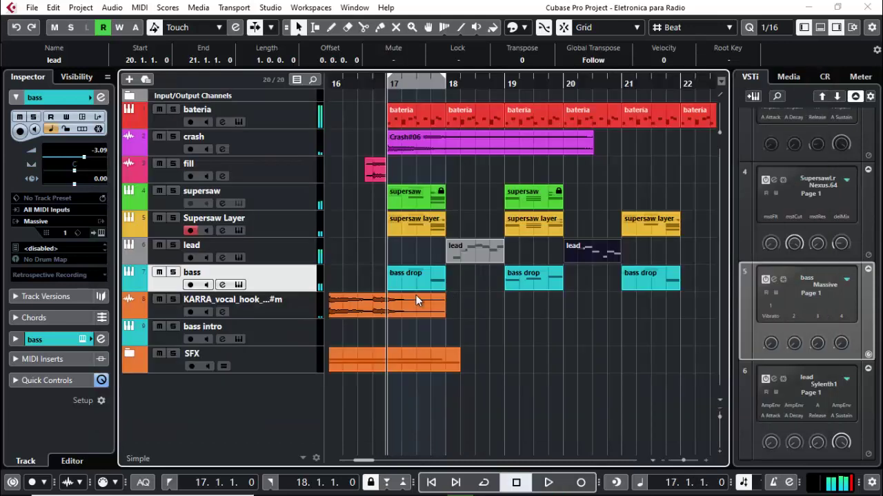
Move the playback position to bar 18 and colour the lead track green.
left_click(441, 86)
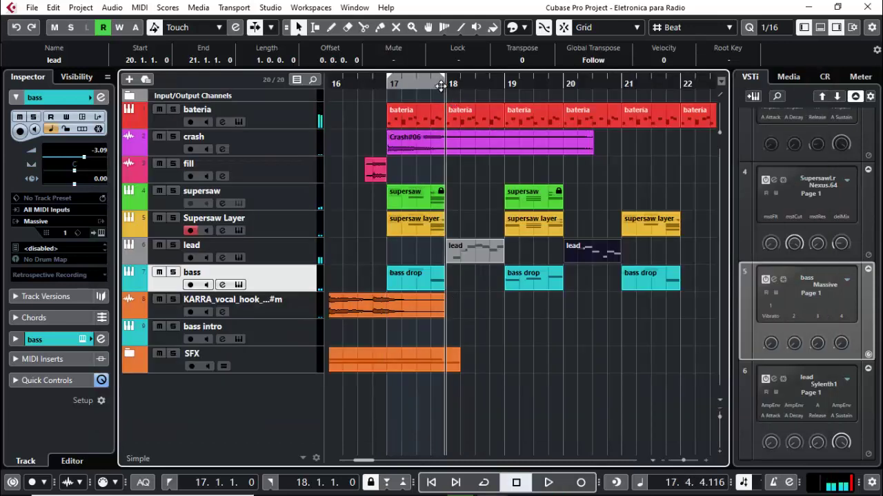
left_click(248, 247)
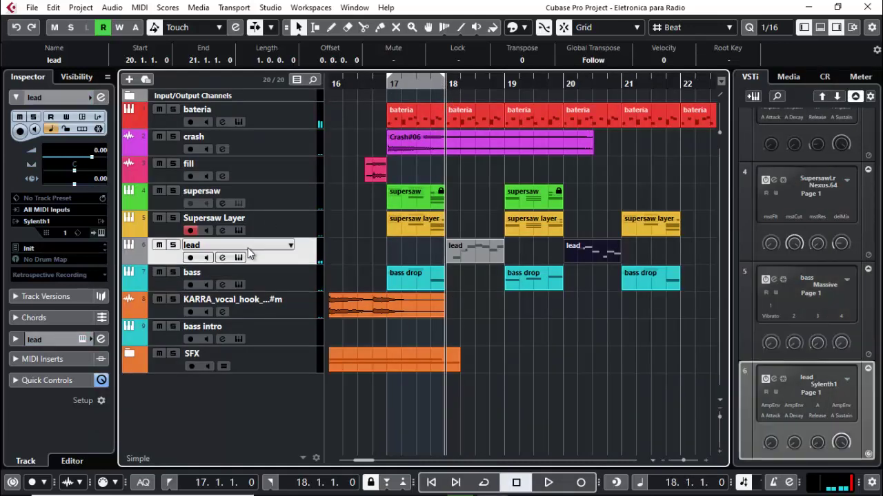
left_click(93, 98)
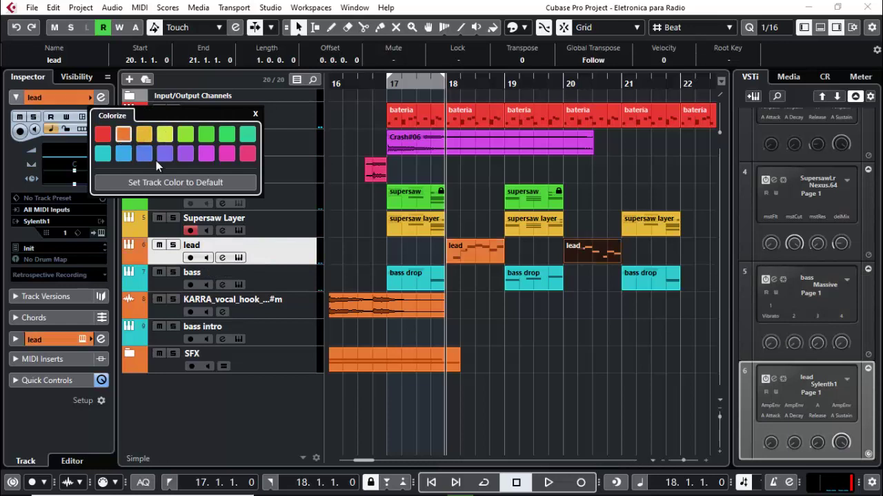
left_click(206, 134)
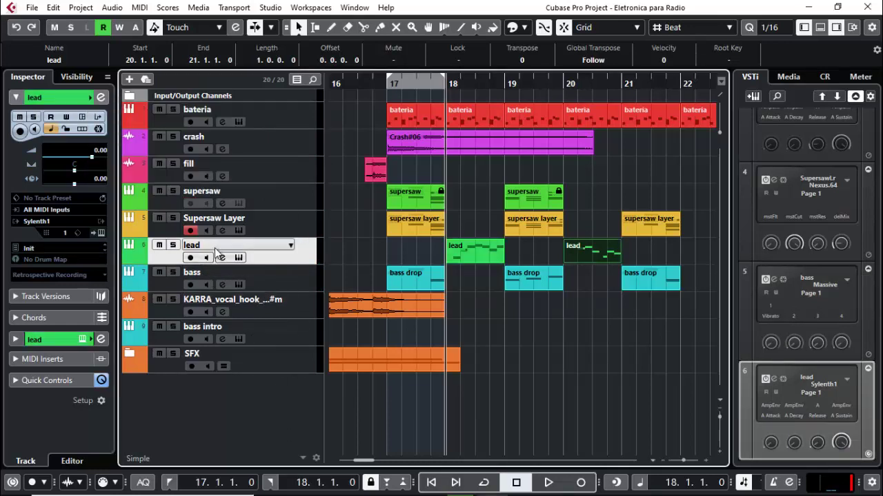
Solo the lead track and audition the KEY Pluckobar preset in its Sylenth1 instrument.
left_click(173, 246)
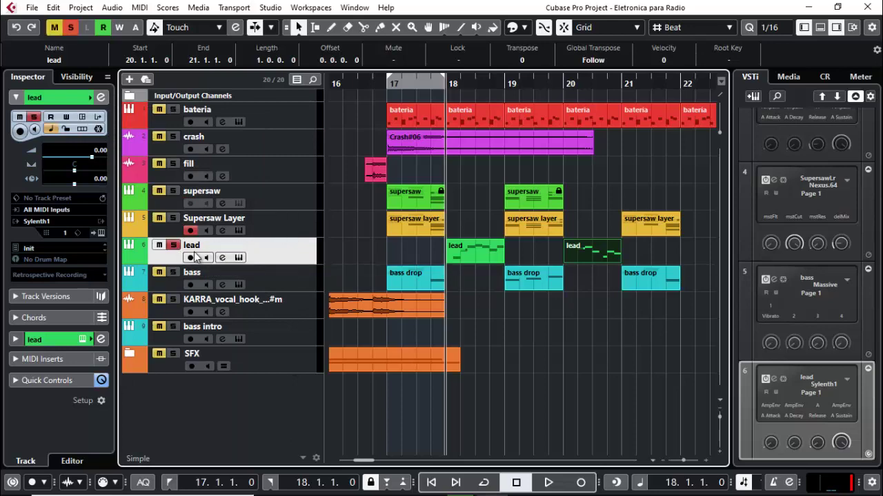
left_click(222, 258)
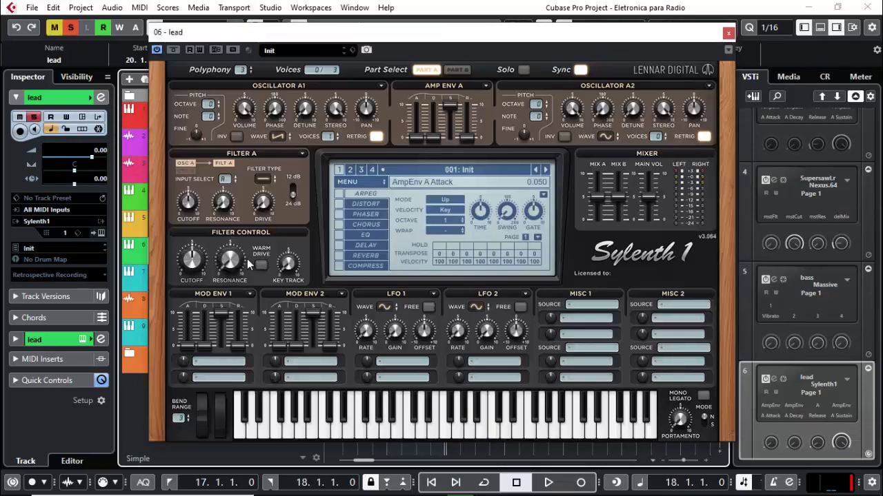
mouse_move(426, 197)
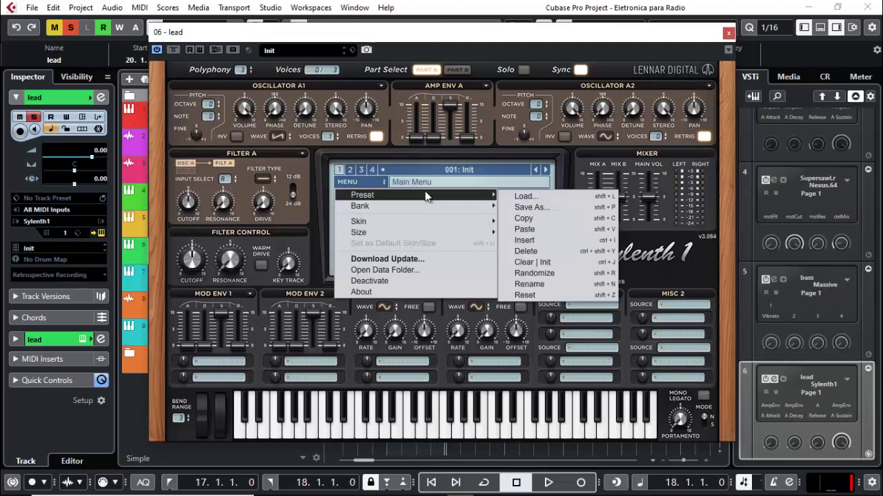
left_click(421, 167)
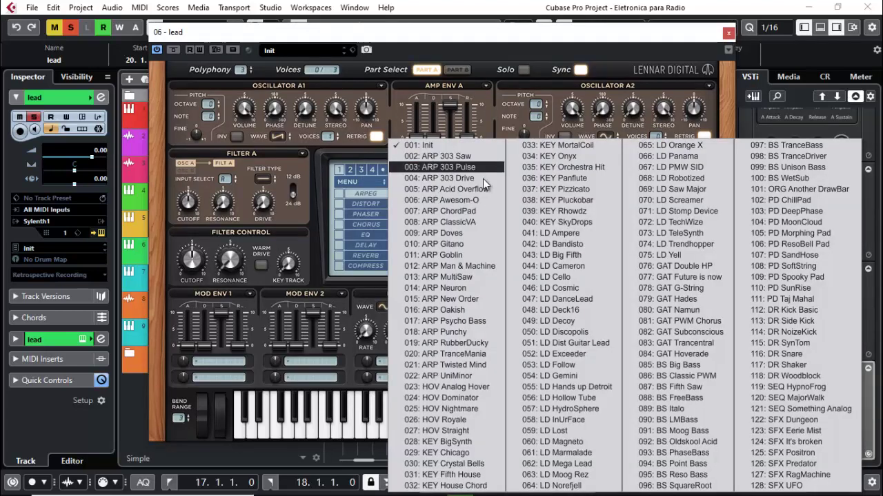
left_click(562, 202)
key("space")
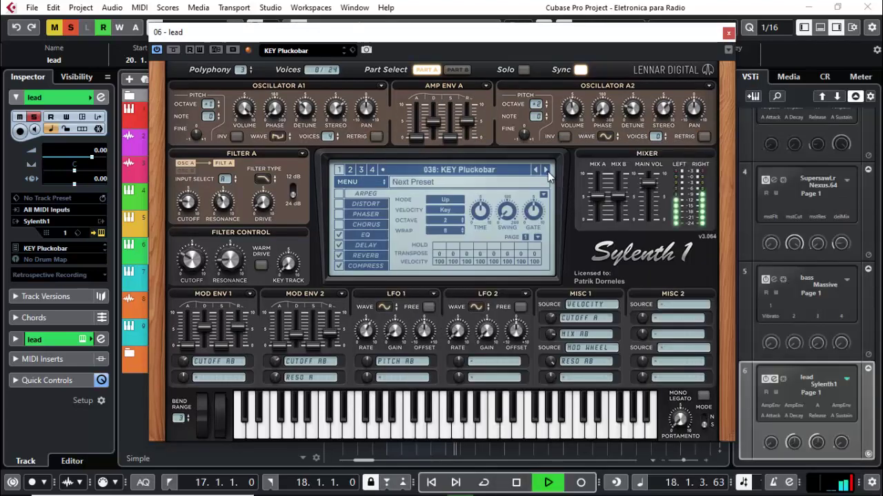
Audition the following Sylenth1 presets one by one against the lead part and settle on 051: LD Dist Guitar Lead.
left_click(546, 170)
left_click(546, 170)
left_click(546, 170)
key("space")
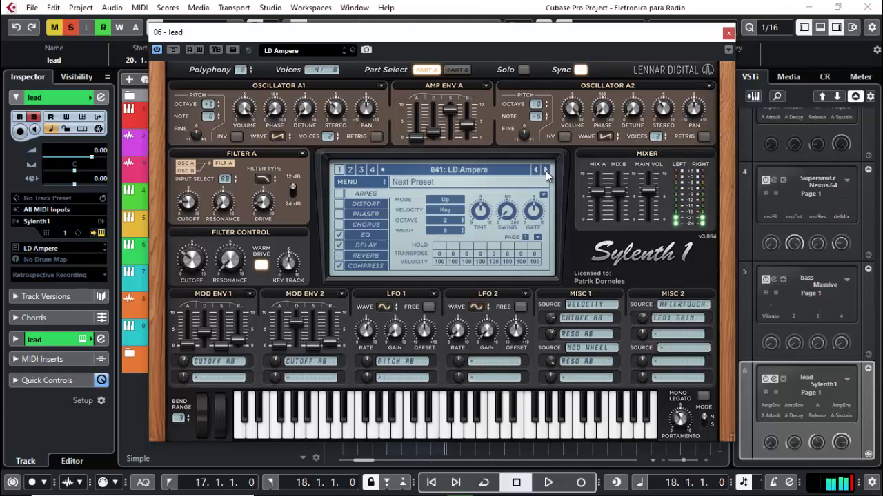
left_click(546, 170)
key("space")
left_click(546, 170)
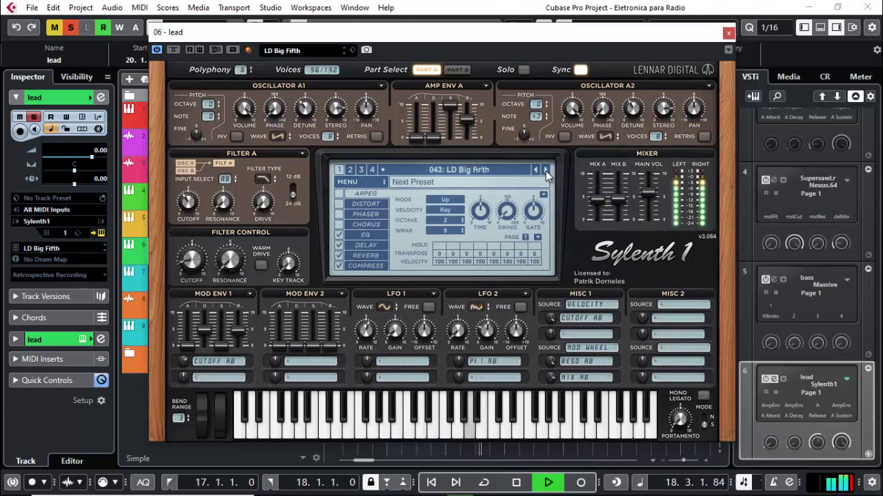
left_click(547, 170)
left_click(546, 169)
left_click(547, 169)
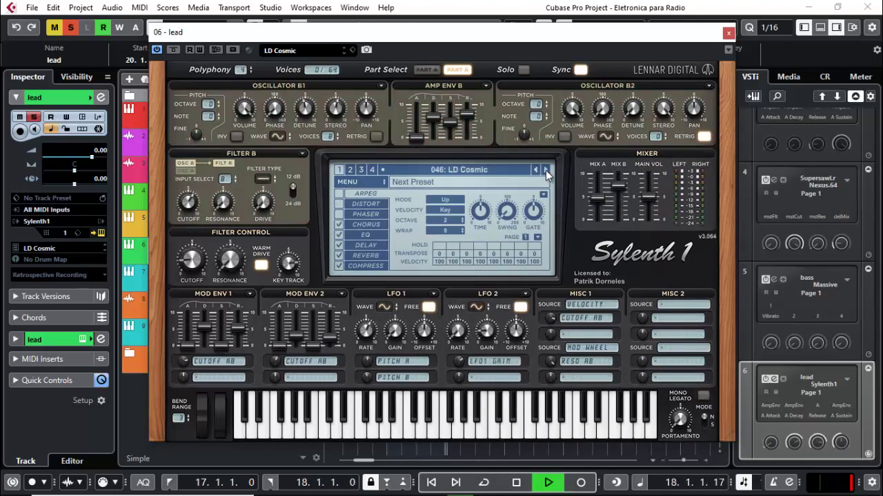
left_click(546, 169)
left_click(546, 170)
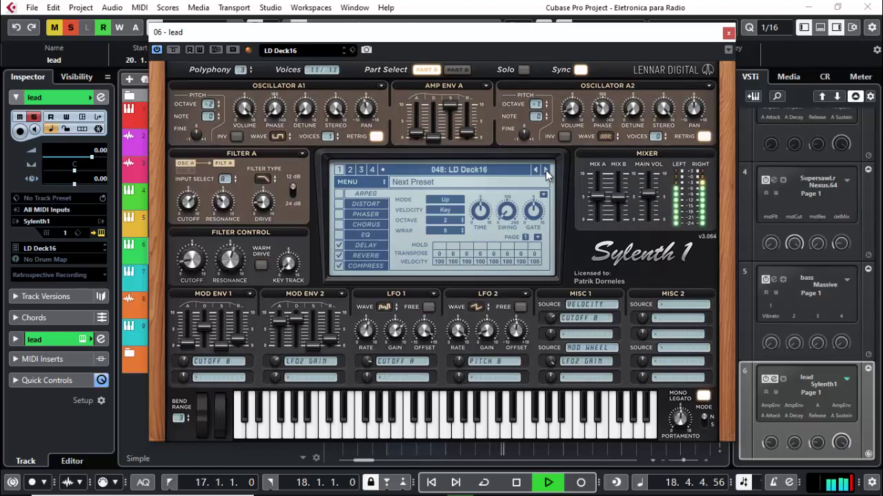
left_click(546, 170)
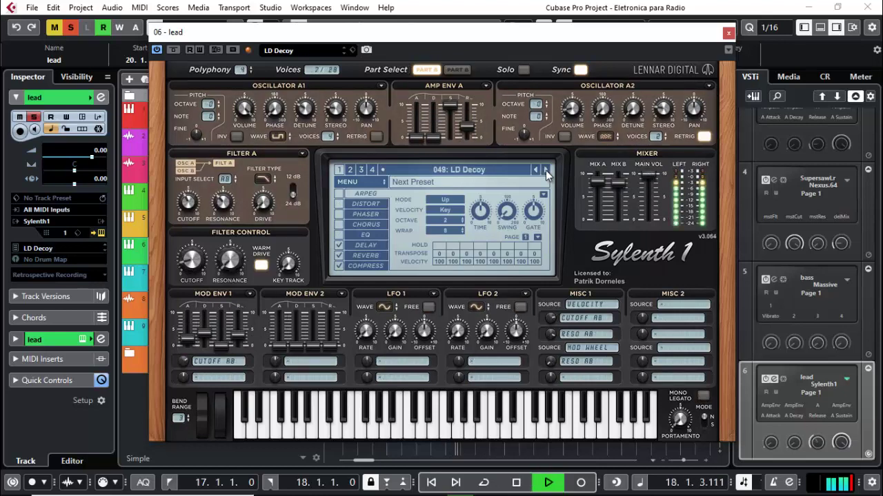
left_click(546, 170)
left_click(546, 169)
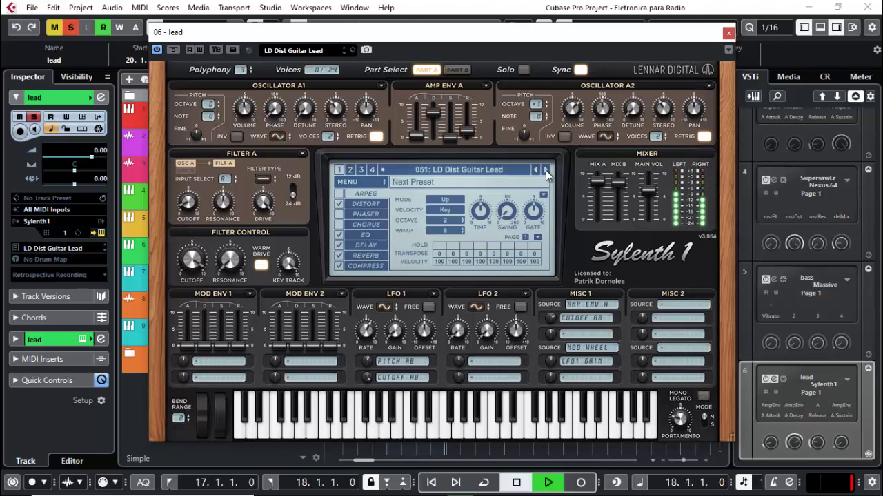
Lower Sylenth1's main volume to 5.541, close the instrument and replay the lead.
key("space")
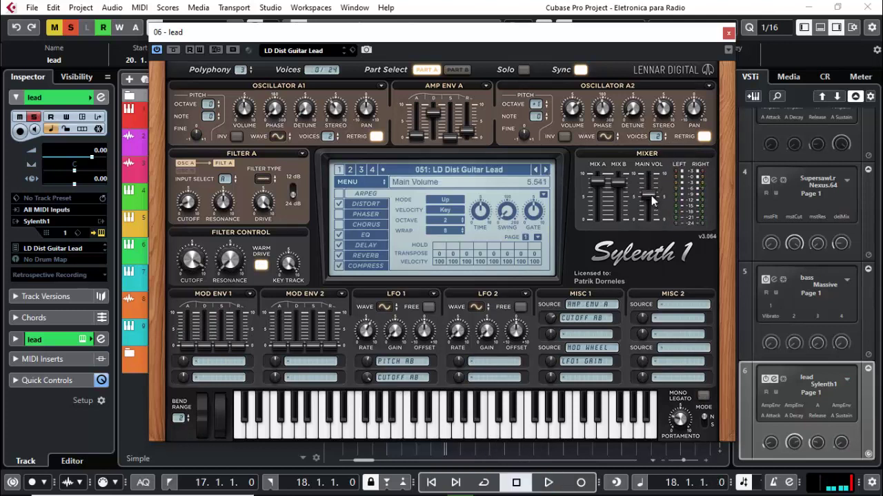
left_click(728, 33)
key("space")
key("space")
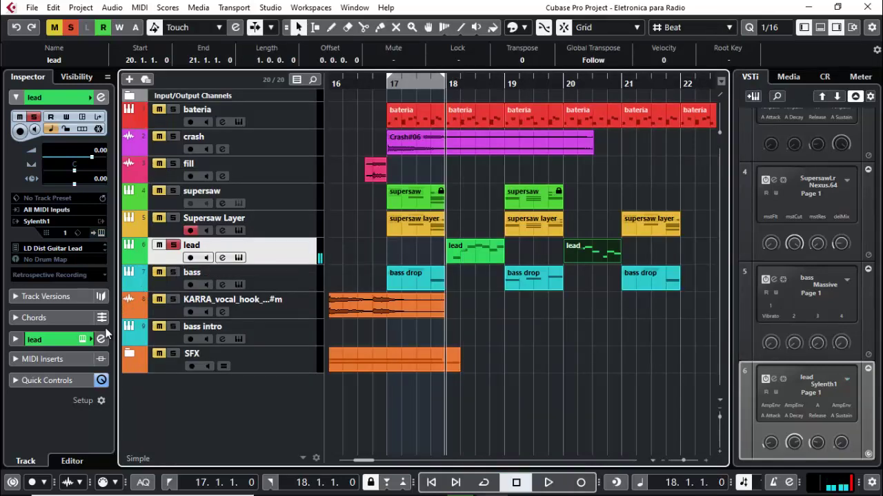
Add Kickstart-64bit as the lead track's first audio insert and choose the second ducking curve of its upper row.
left_click(75, 347)
left_click(53, 199)
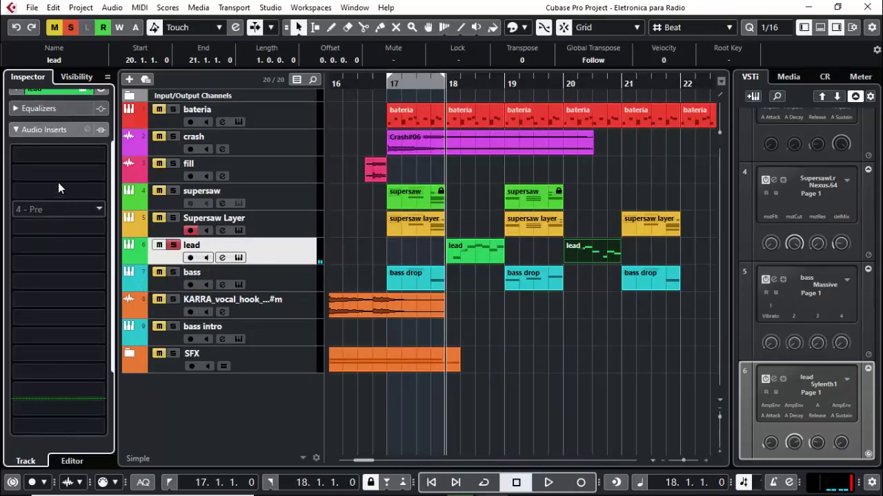
left_click(63, 159)
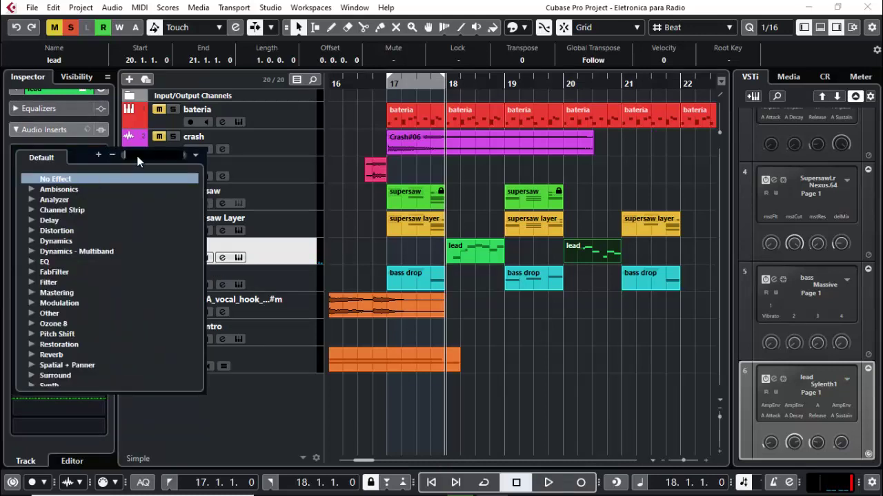
type("kicks")
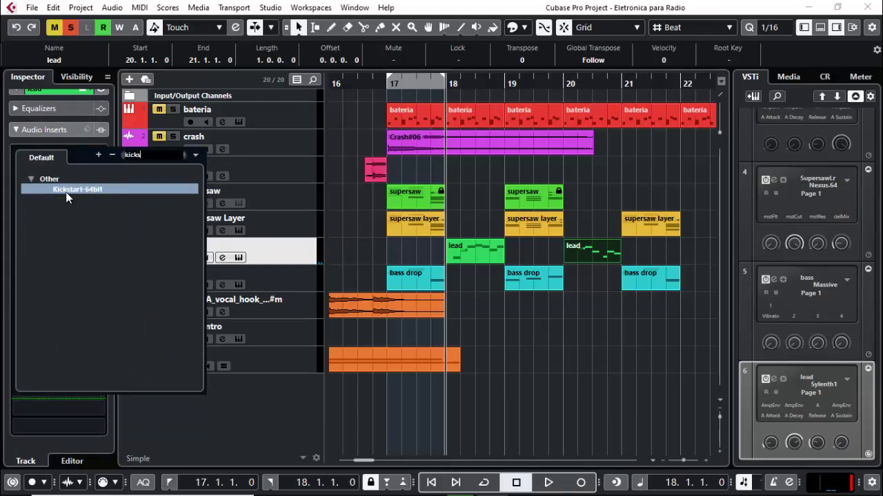
left_click(65, 191)
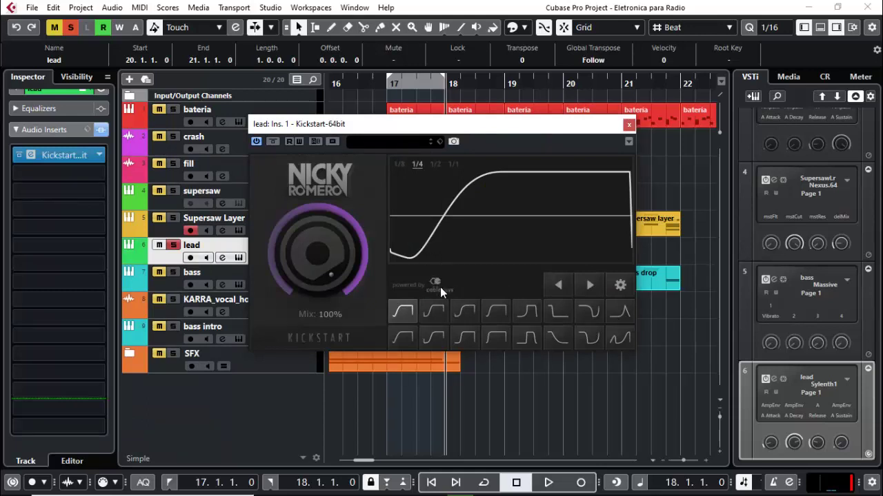
left_click(434, 313)
left_click(629, 127)
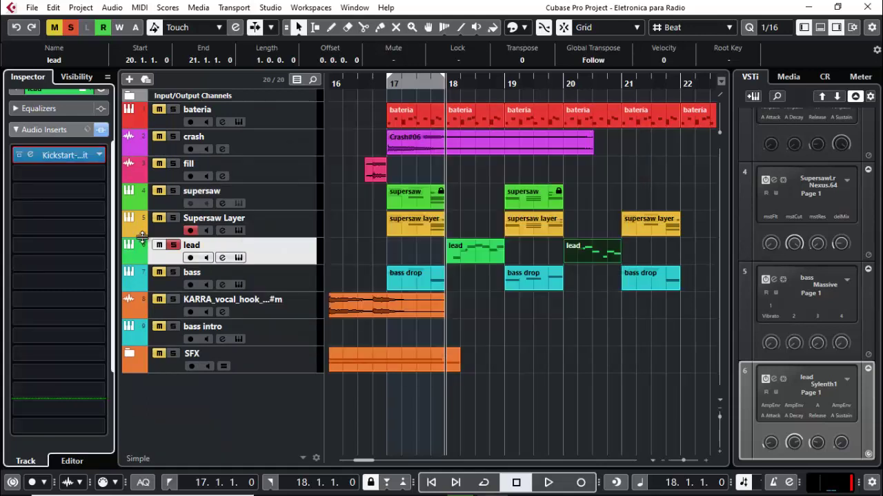
Lower the lead track's volume to -9.85 dB while it plays.
scroll(60, 108, "up", 2)
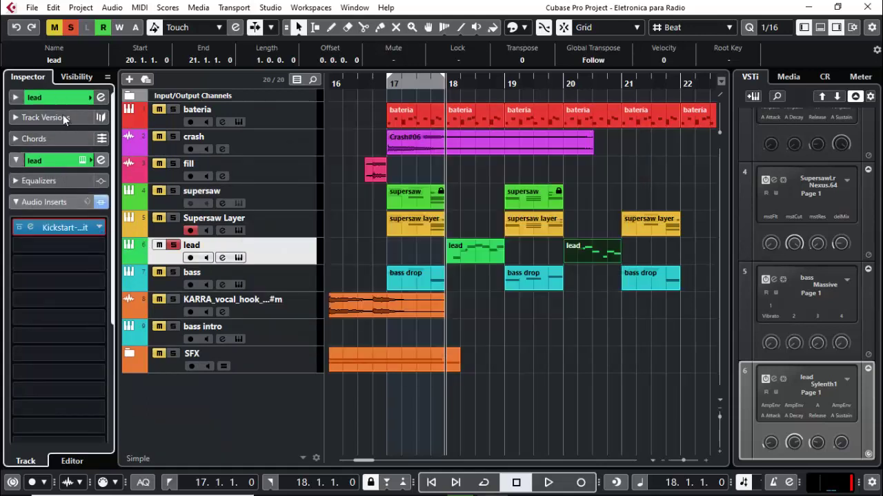
left_click(42, 97)
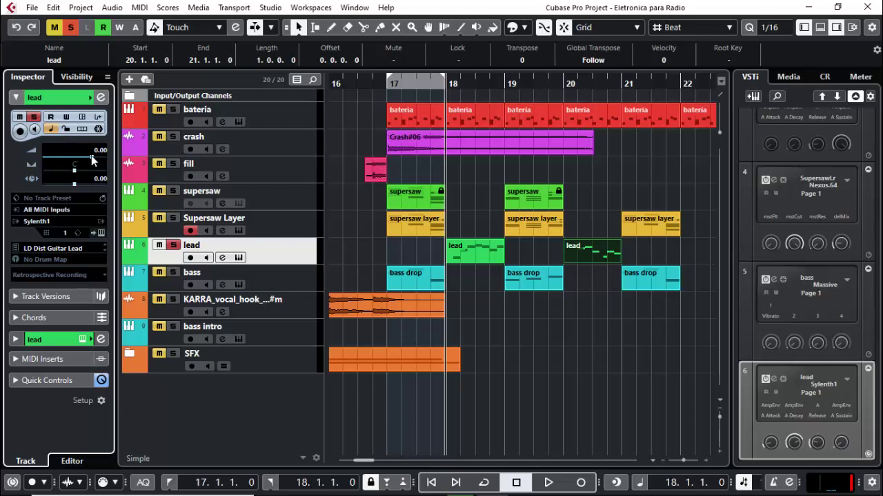
left_click_drag(78, 161, 73, 163)
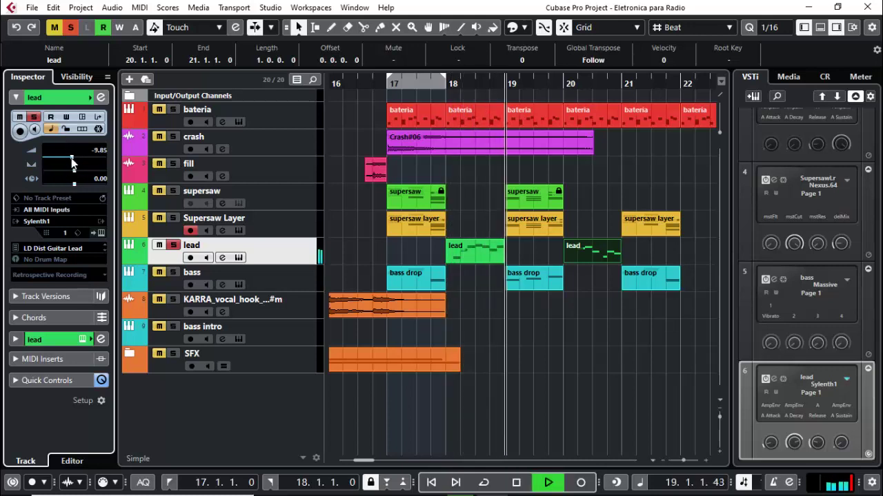
Take the lead track out of solo and play the drop with the full mix.
key("space")
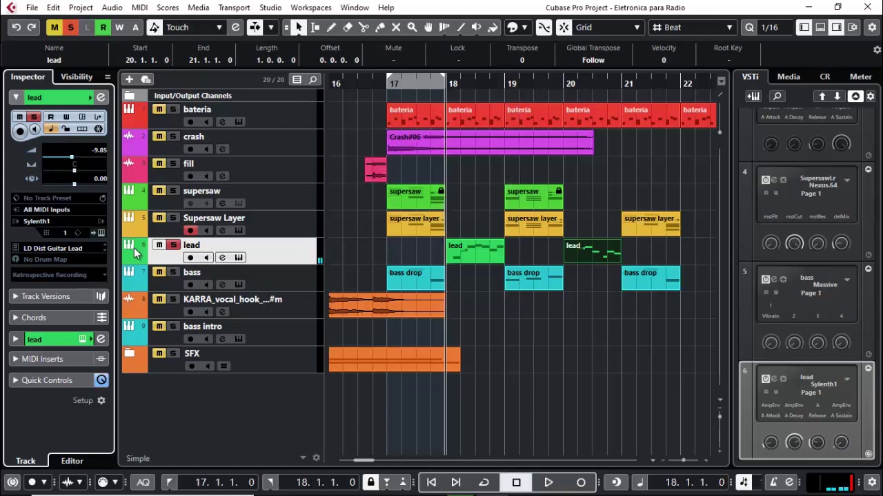
left_click(174, 246)
key("space")
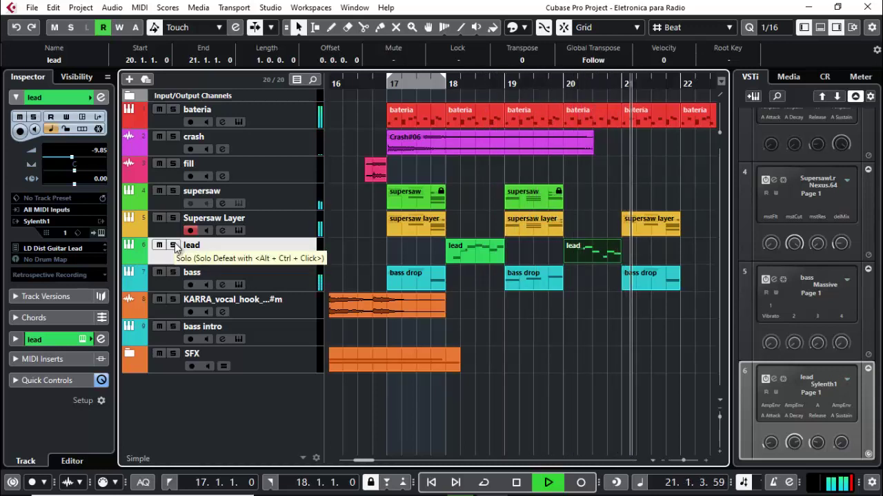
key("space")
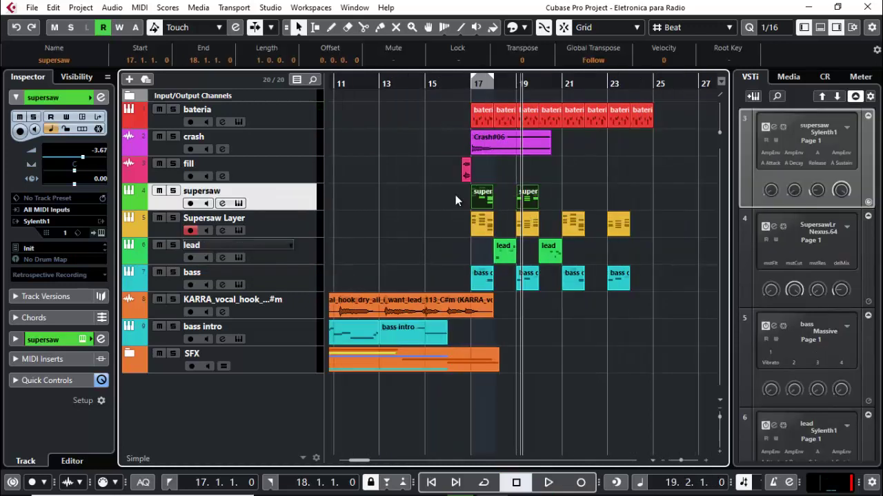
Copy the two supersaw parts to bars 21 and 23 and the two lead parts to bars 22 and 24, playing the result.
left_click_drag(481, 207, 585, 220)
key("space")
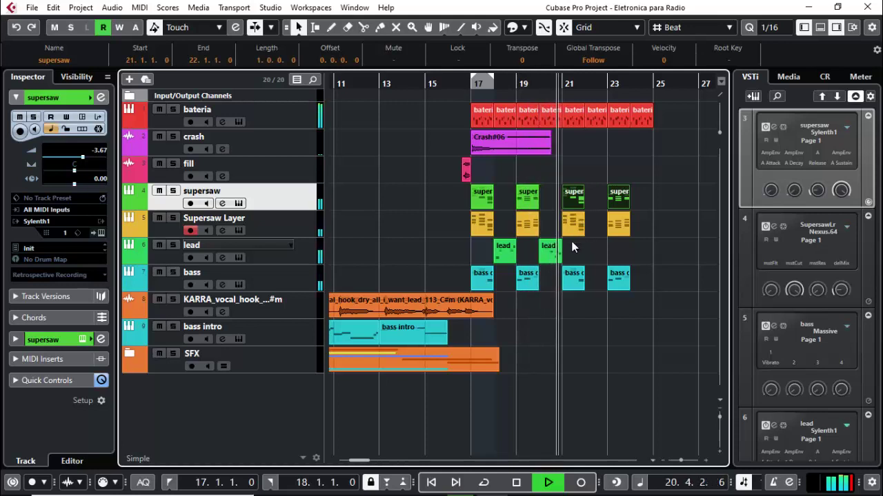
mouse_move(582, 253)
left_mouse_down()
mouse_move(504, 258)
mouse_move(591, 258)
left_mouse_up()
key("space")
key("space")
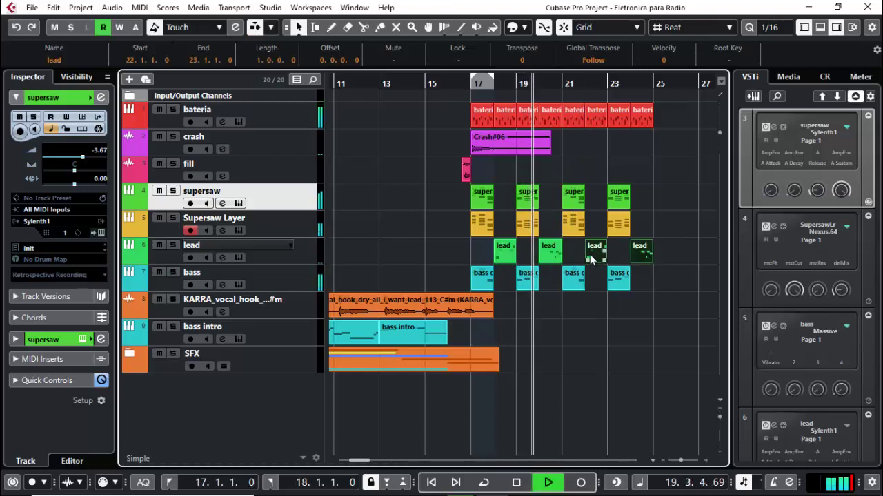
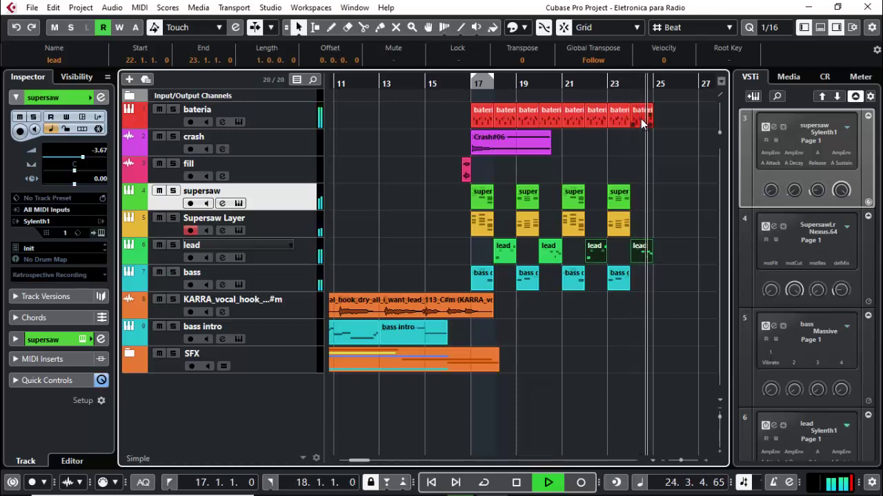
key("space")
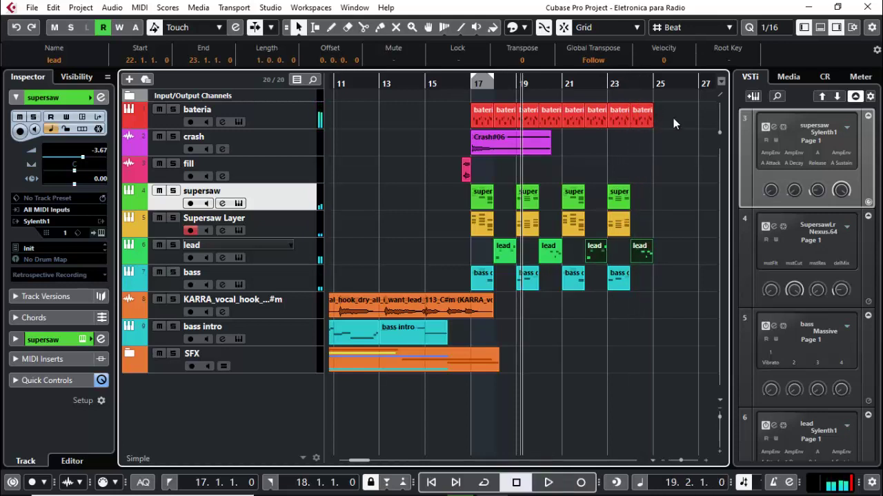
Duplicate the drop's drum, crash, supersaw, layer, lead and bass events from bars 17–24 so the repeat starts at bar 25.
left_click_drag(673, 116, 473, 277)
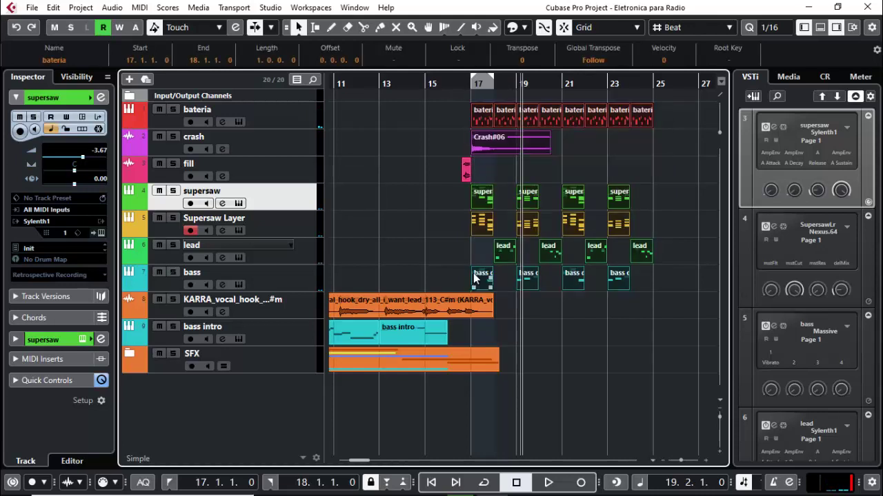
key("ctrl+d")
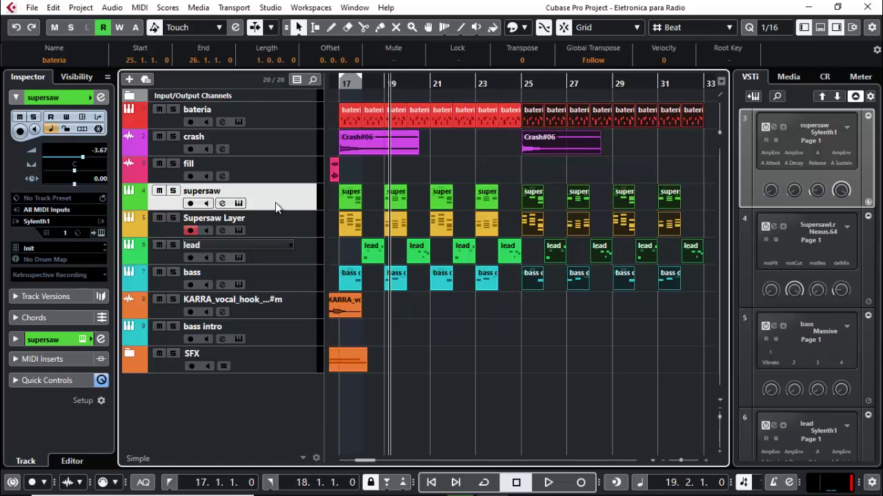
left_click(277, 224)
scroll(412, 205, "left", 5)
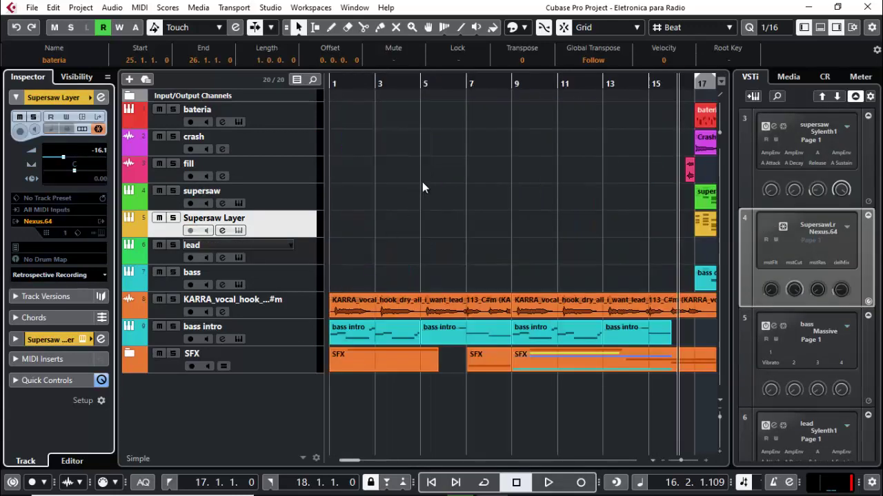
left_click_drag(573, 80, 447, 84)
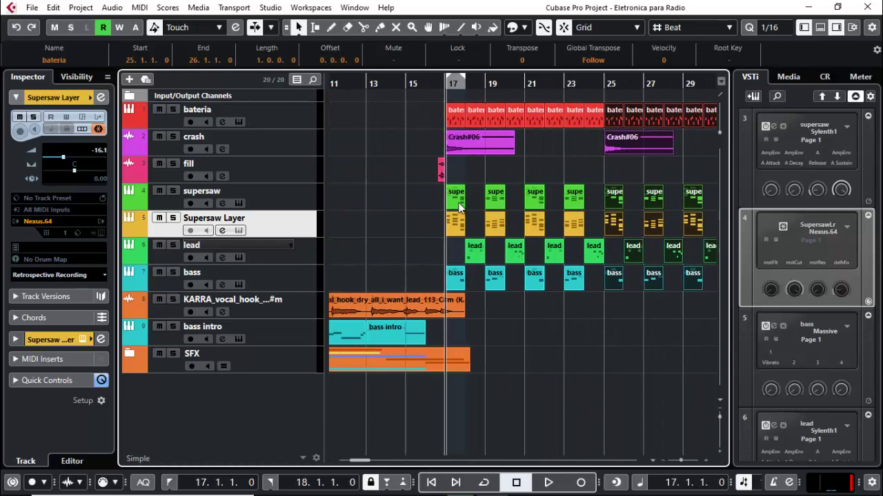
Expand the SFX folder track and copy the Upfilter#04 clip to bar 24.
left_click(392, 333)
left_click(127, 356)
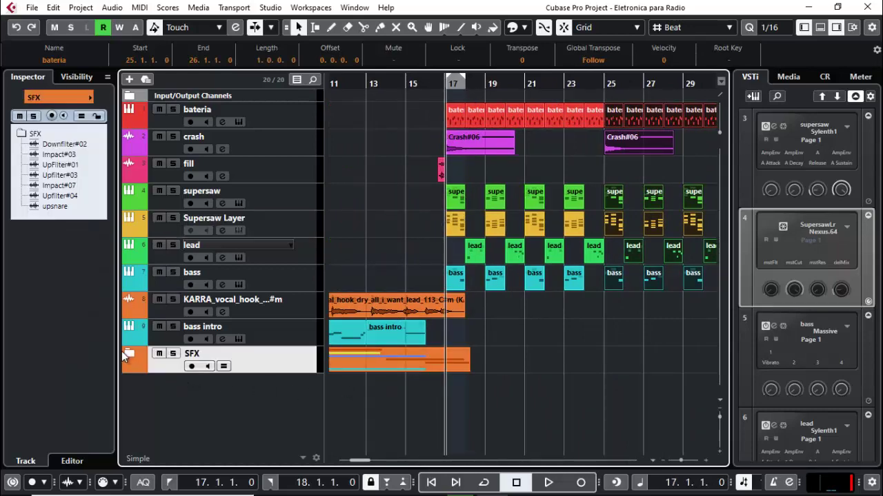
left_click(132, 358)
scroll(201, 335, "down", 5)
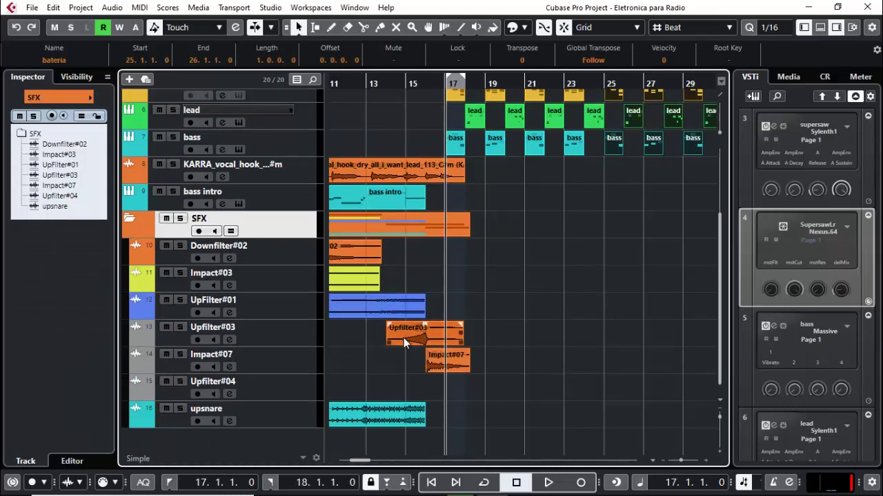
scroll(454, 84, "down", 4)
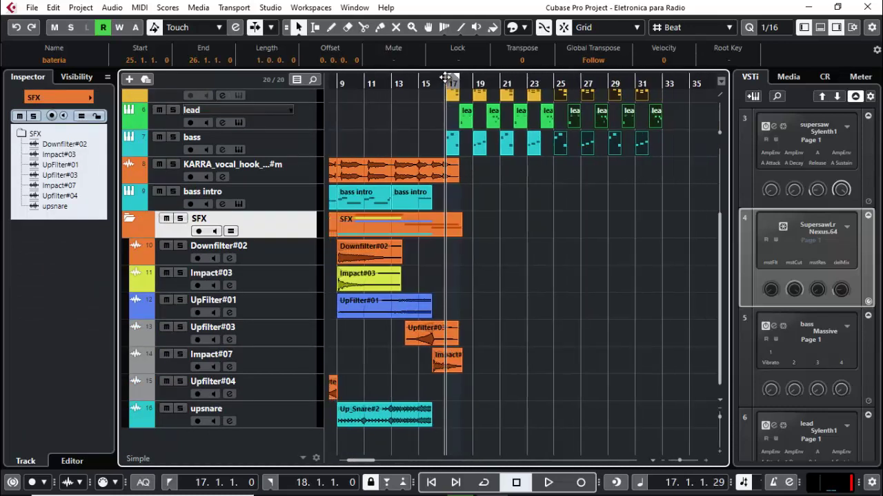
left_click(338, 395)
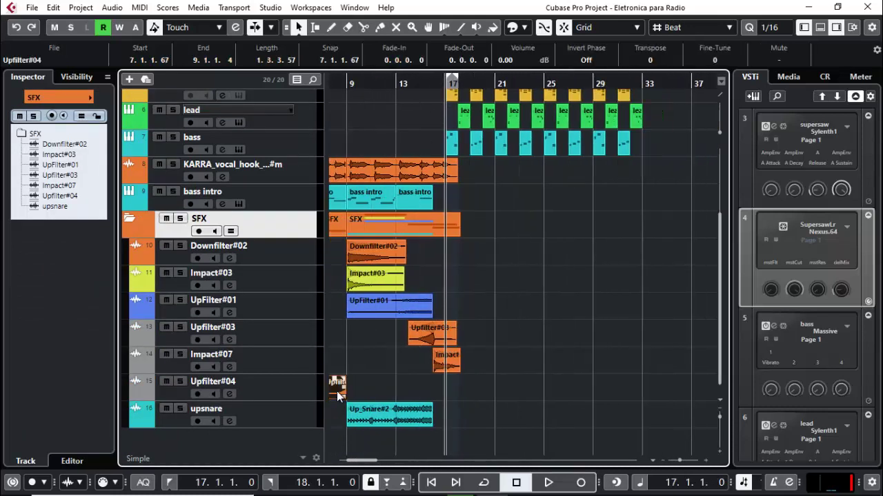
left_click_drag(341, 389, 572, 380)
scroll(592, 367, "up", 5)
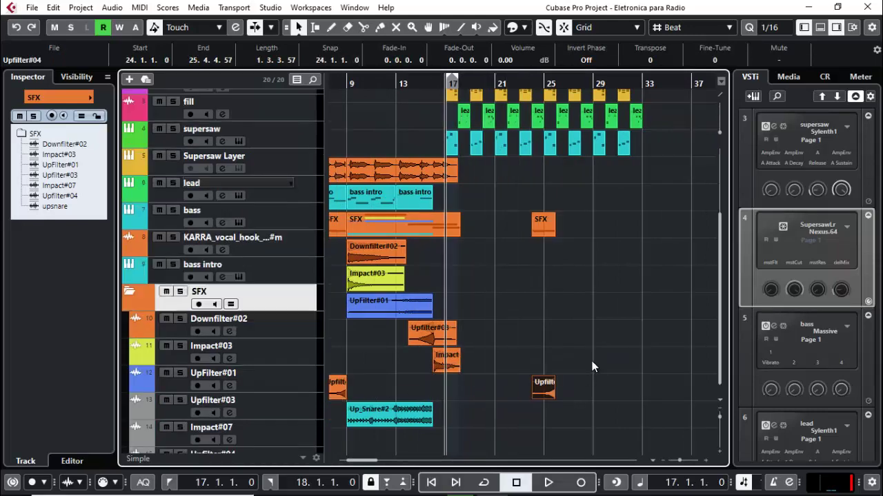
scroll(592, 367, "down", 5)
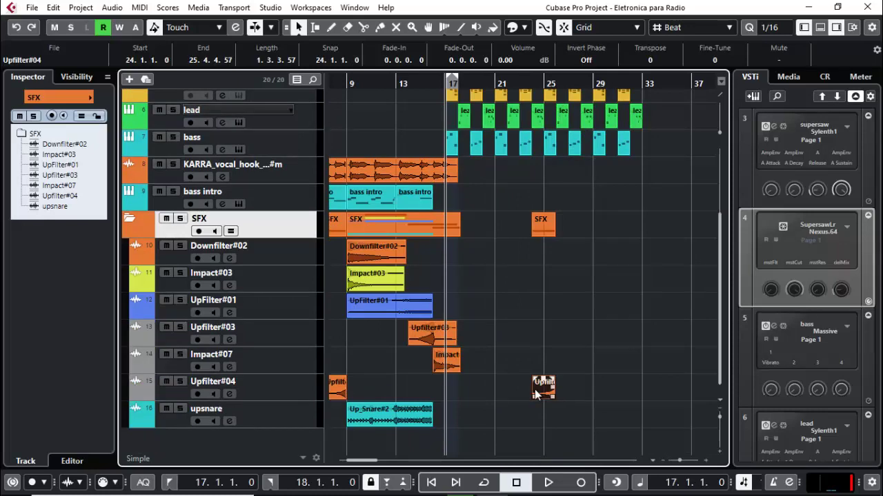
Shift the Upfilter#04 copy to 23.1.1.61 so its rise ends at bar 25, and play the transition.
left_click_drag(537, 393, 524, 391)
left_click_drag(537, 81, 599, 232)
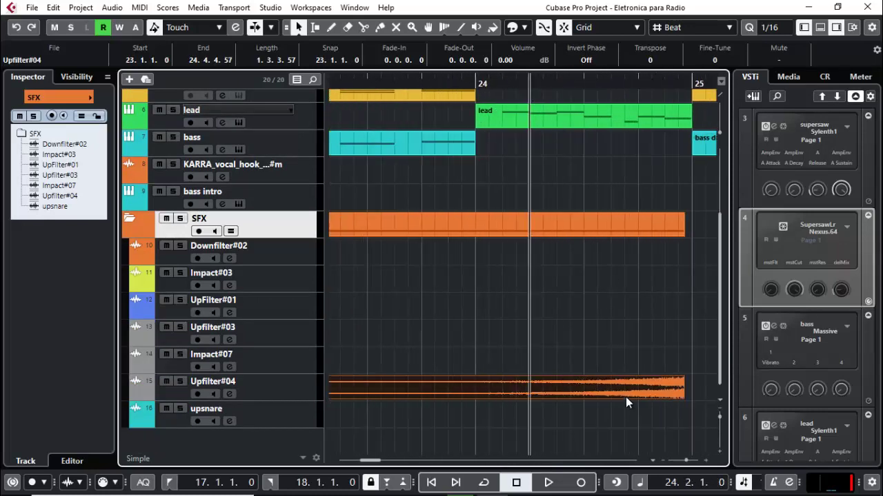
left_click_drag(631, 393, 642, 390)
key("space")
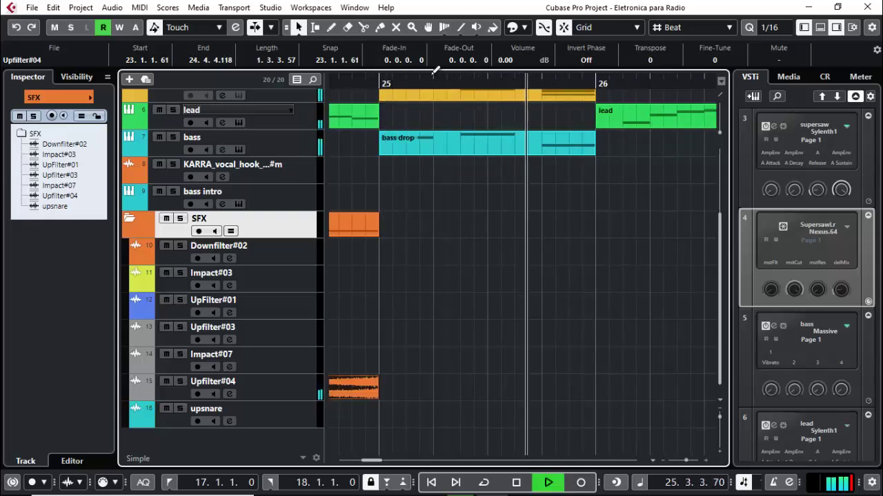
key("space")
left_click_drag(435, 81, 437, 31)
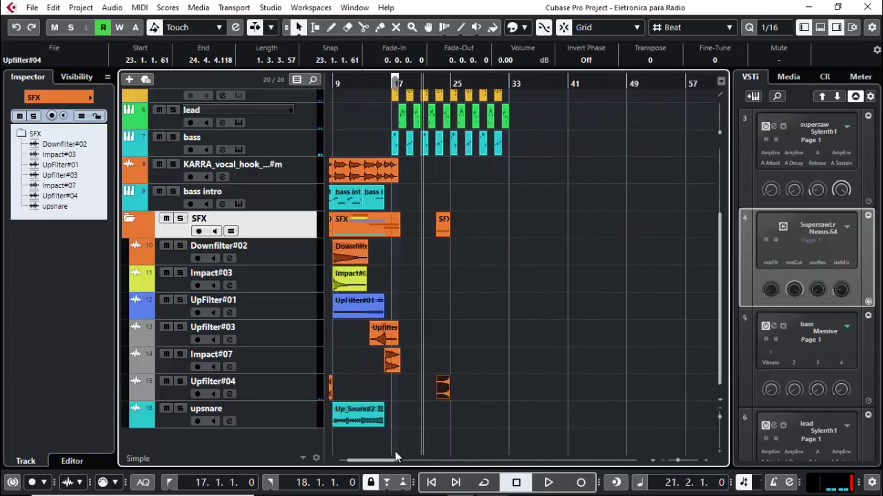
Copy the first Downfilter#02 clip to bar 25 and play through the transition into the second half of the drop.
left_click_drag(396, 458, 383, 459)
left_click(348, 257)
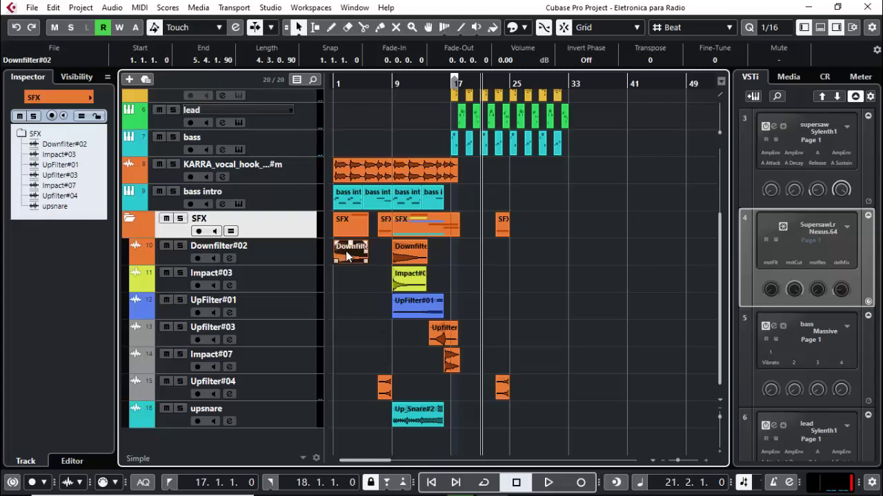
left_click_drag(349, 257, 524, 255)
key("space")
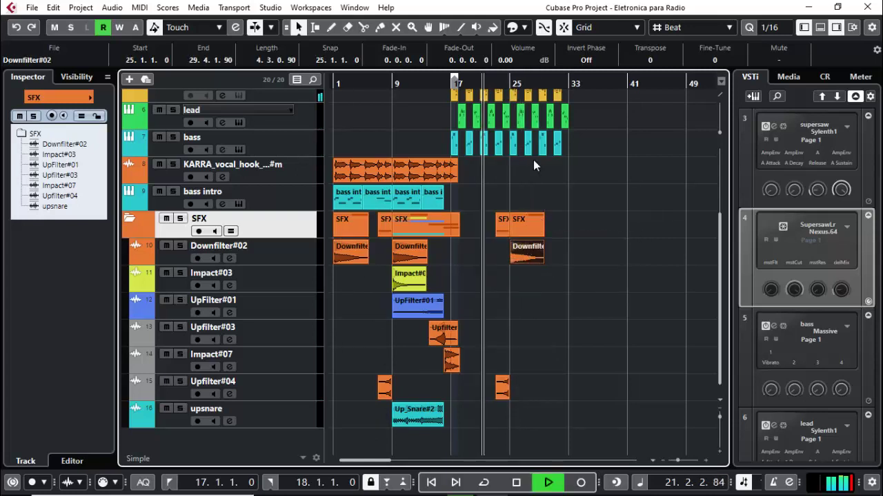
left_click(274, 261)
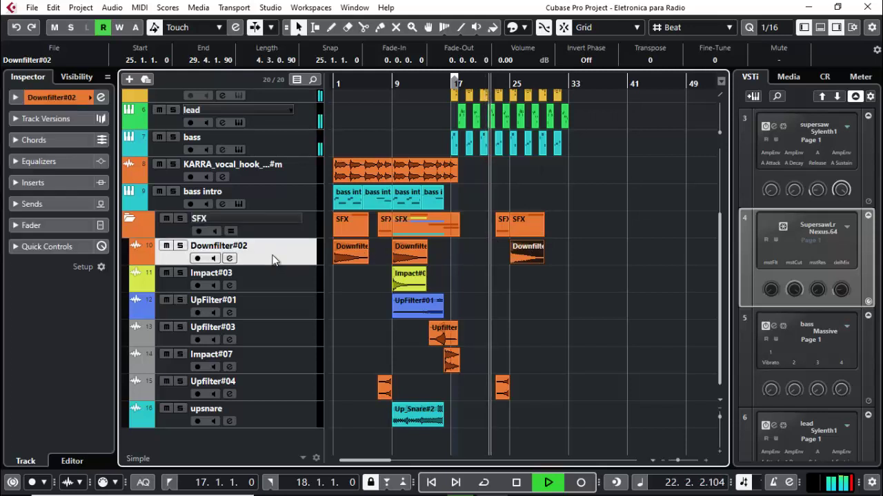
left_click(69, 104)
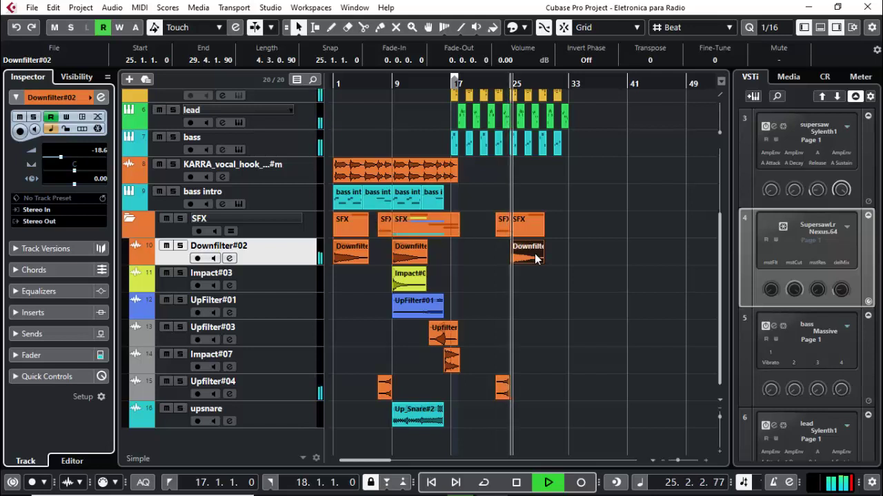
scroll(522, 256, "up", 4)
key("space")
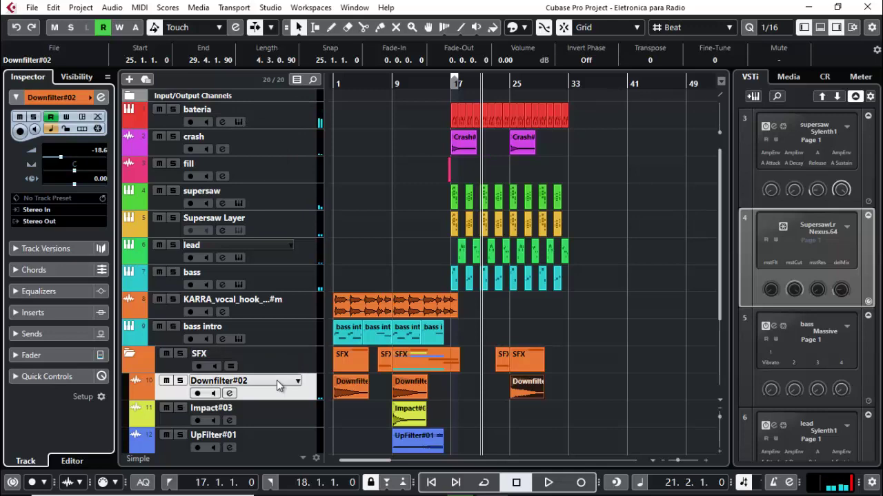
Collapse the SFX folder, add an audio track directly below bateria and name it loop.
left_click(133, 362)
right_click(209, 409)
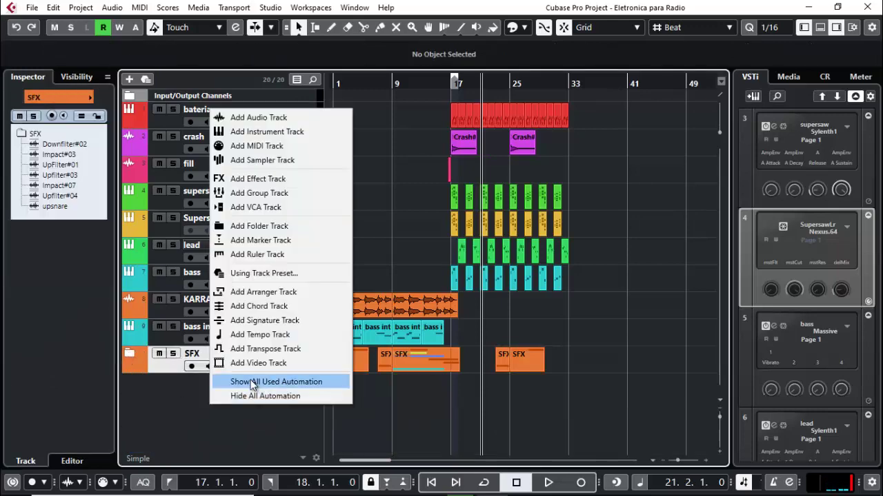
left_click(270, 117)
key("Return")
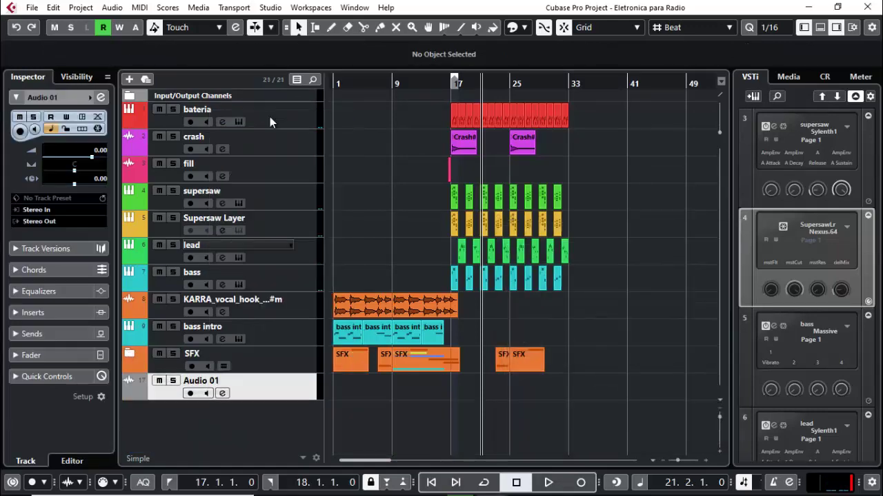
left_click_drag(258, 159, 256, 139)
double_click(211, 137)
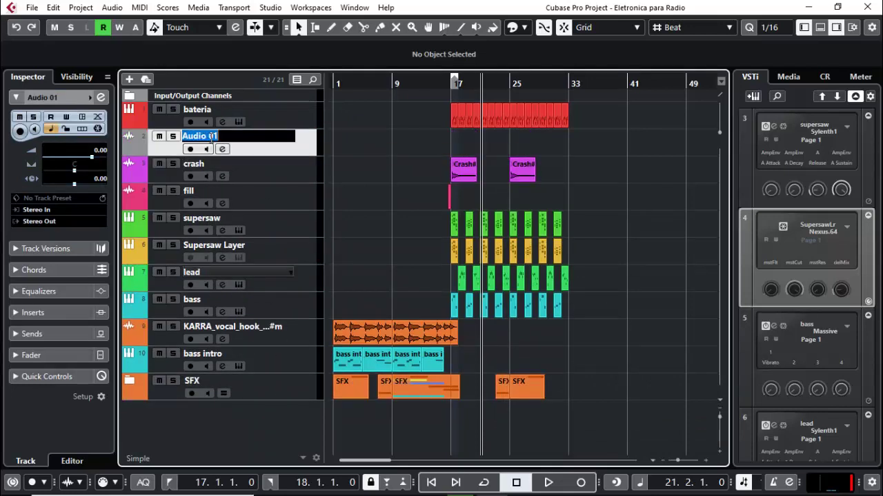
key("Return")
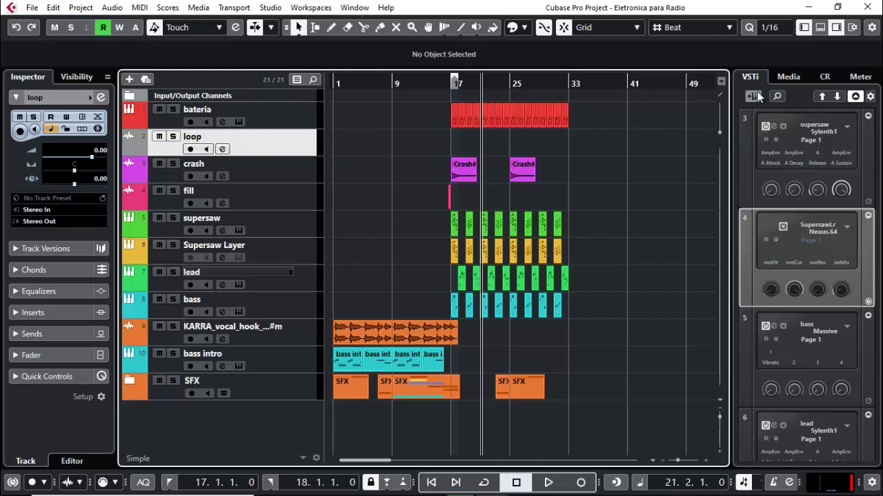
Browse the media files to the Drum Loops folder and audition Loop#06, Loop#11 and Loop#14.
left_click(785, 77)
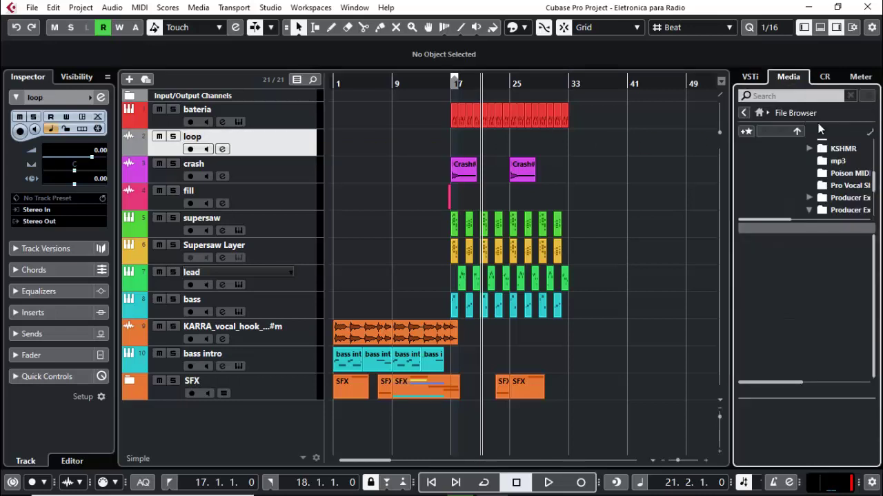
scroll(793, 207, "up", 3)
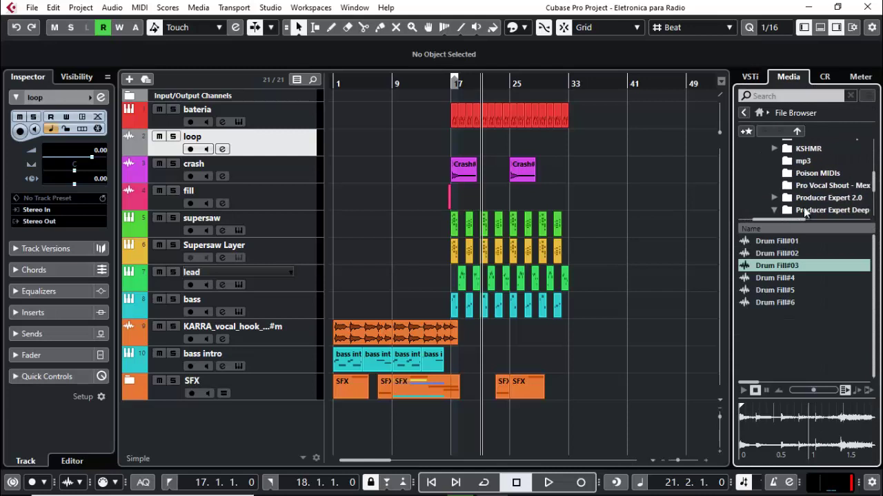
scroll(817, 169, "down", 5)
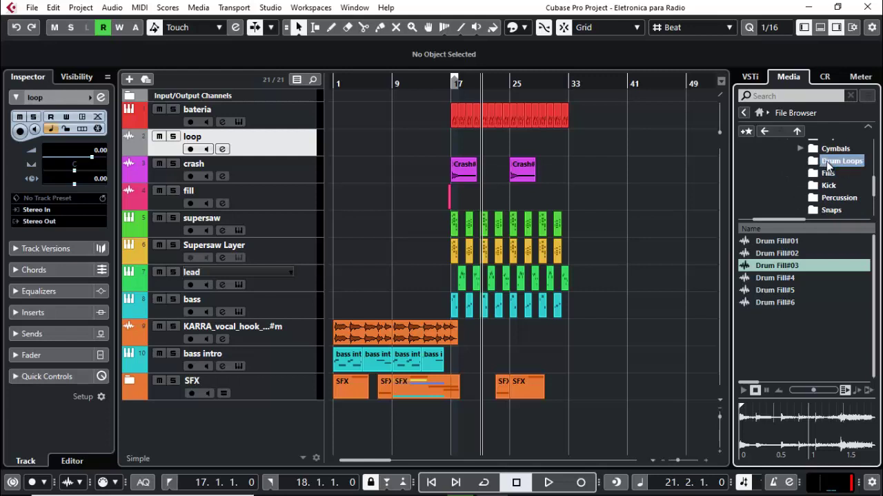
left_click(790, 304)
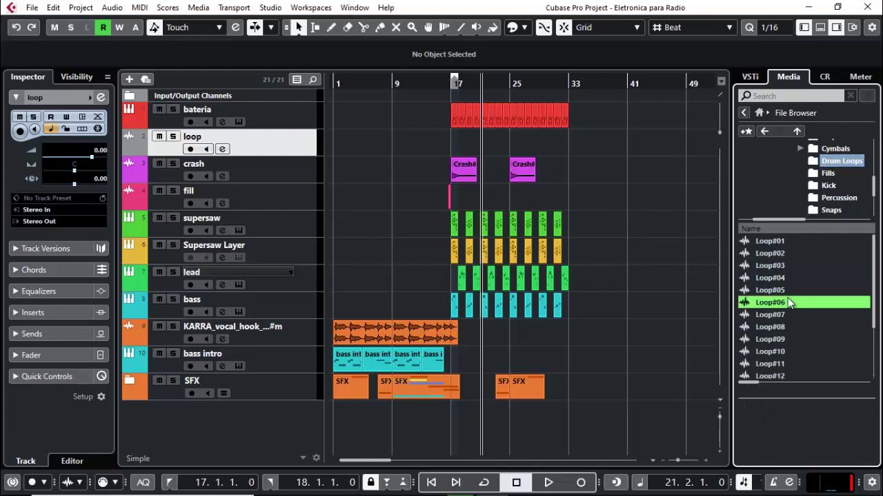
scroll(790, 302, "down", 5)
left_click(785, 302)
scroll(785, 302, "down", 3)
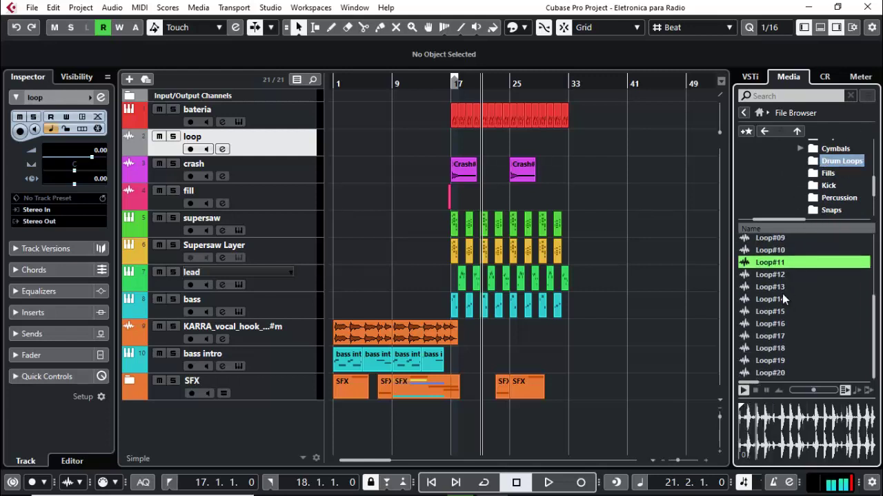
left_click(784, 300)
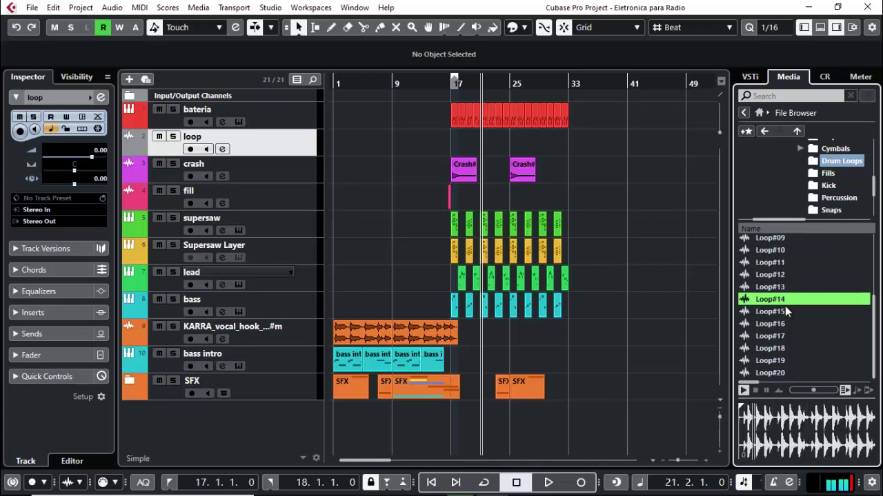
Place Loop#14 on the loop track at bar 25 and colour the track blue.
left_click_drag(770, 300, 509, 143)
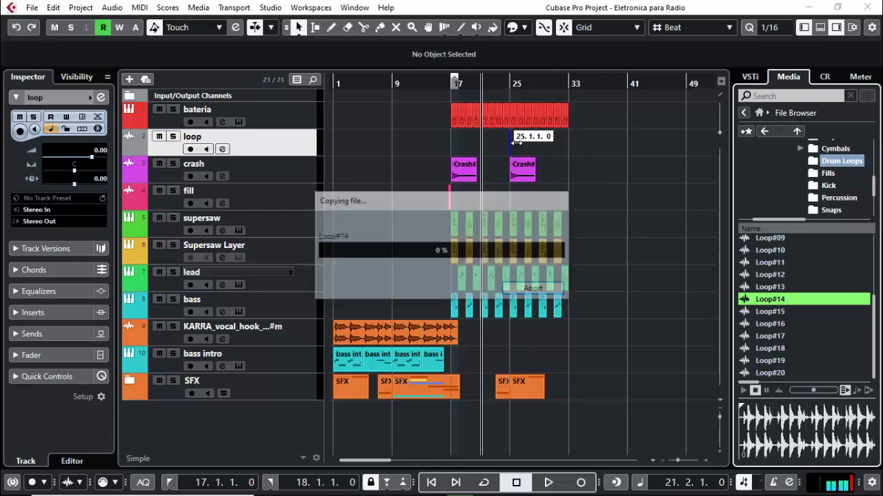
left_click_drag(520, 84, 655, 45)
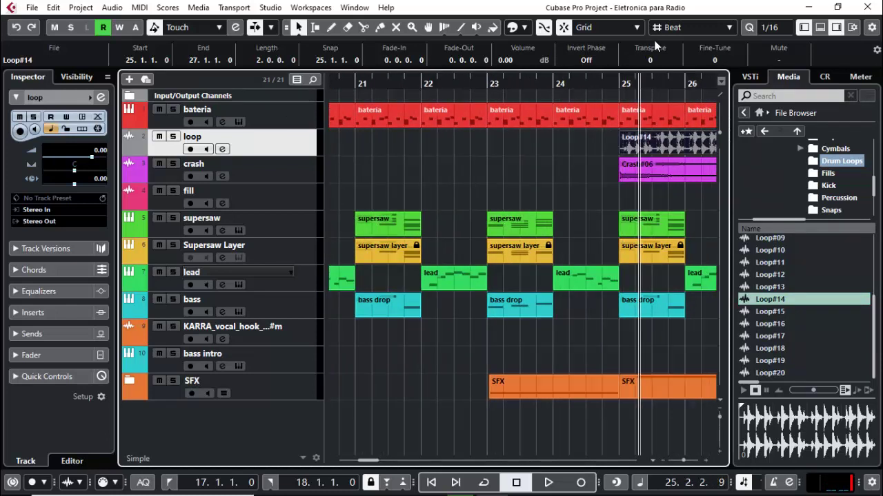
left_click(89, 99)
left_click(143, 154)
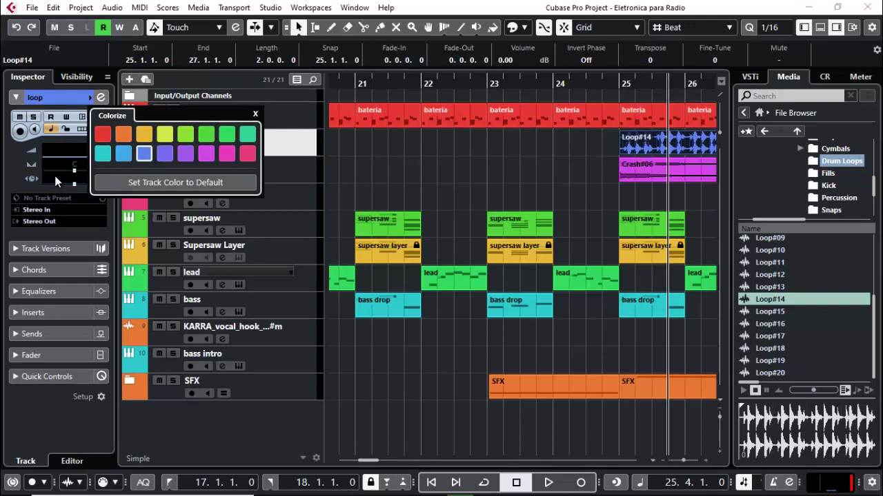
Lower the loop track's volume to -10.7 dB while playing the section from bar 25.
left_click(67, 154)
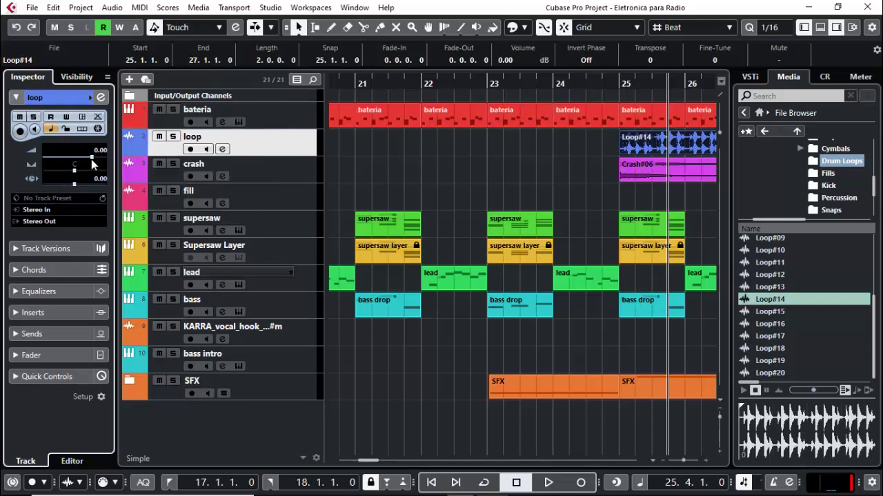
key("space")
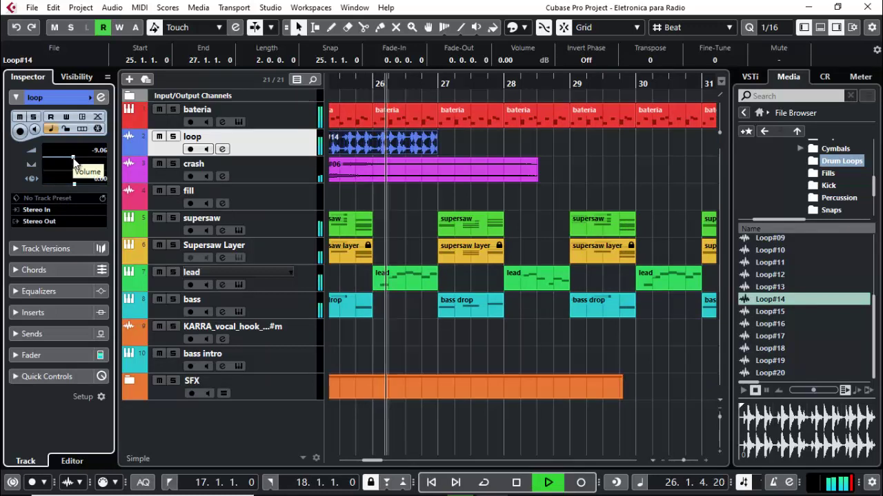
key("space")
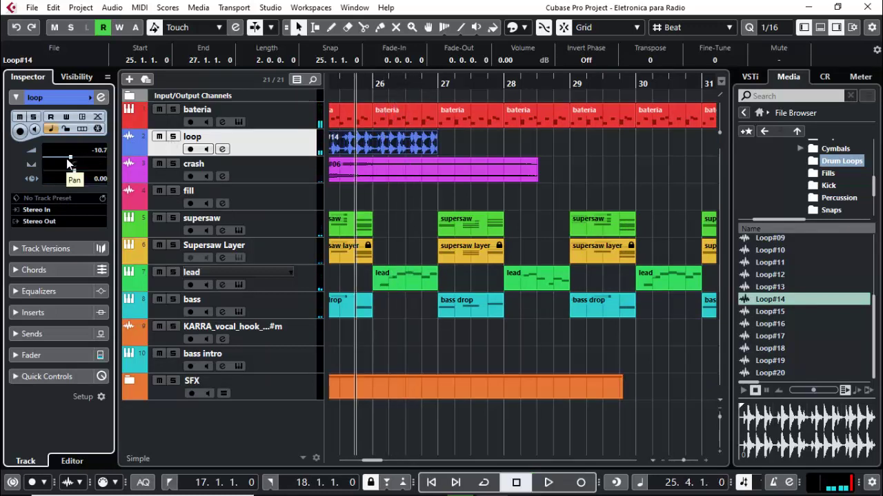
Duplicate the Loop#14 clip repeatedly to fill bars 25 to 33, deleting the extra copy that starts at bar 33.
key("ctrl+d")
key("ctrl+d")
key("ctrl+d")
key("ctrl+d")
key("ctrl+d")
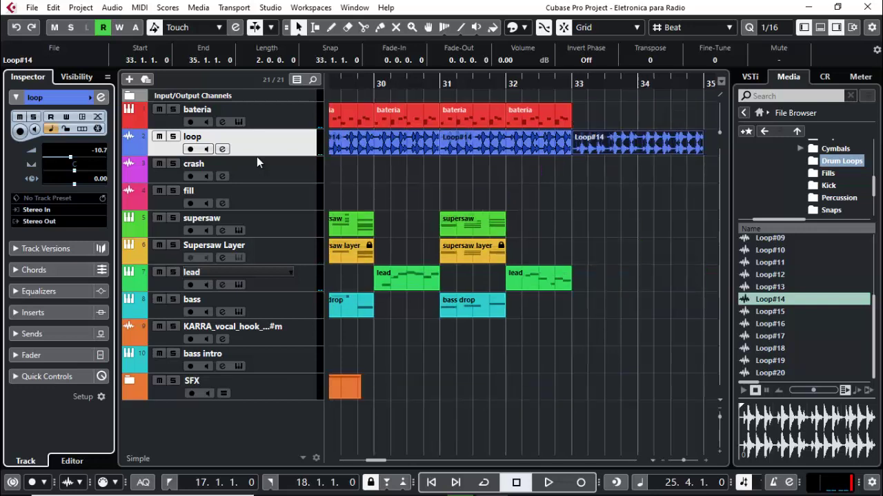
key("Delete")
Cut the loop track's lows with the EQ low band at -24 dB and 743.7 Hz, and play from bar 24.
left_click(405, 73)
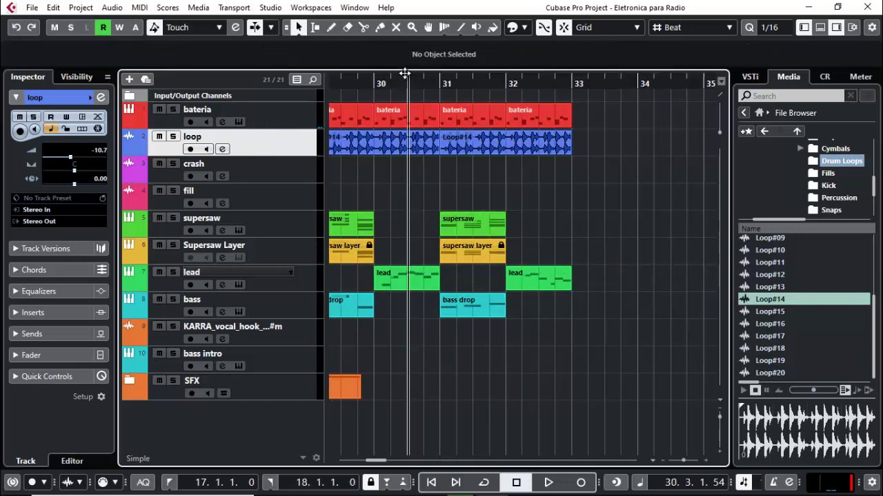
left_click_drag(405, 74, 396, 89)
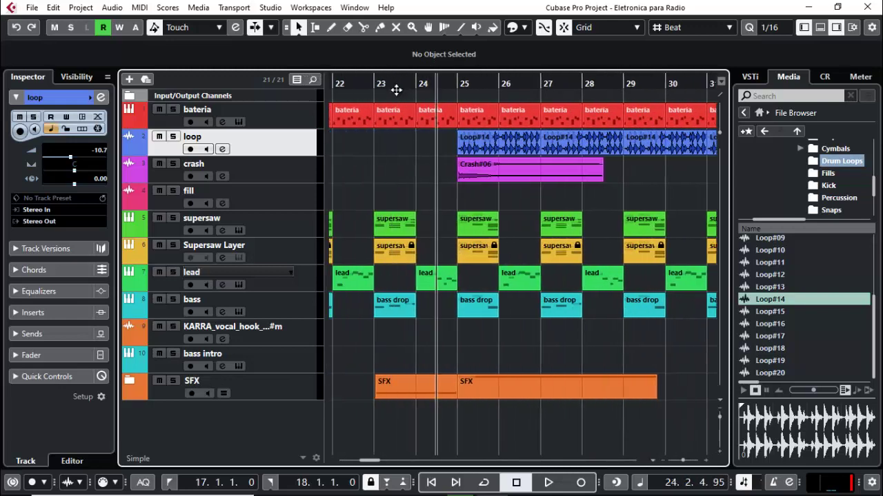
left_click(222, 151)
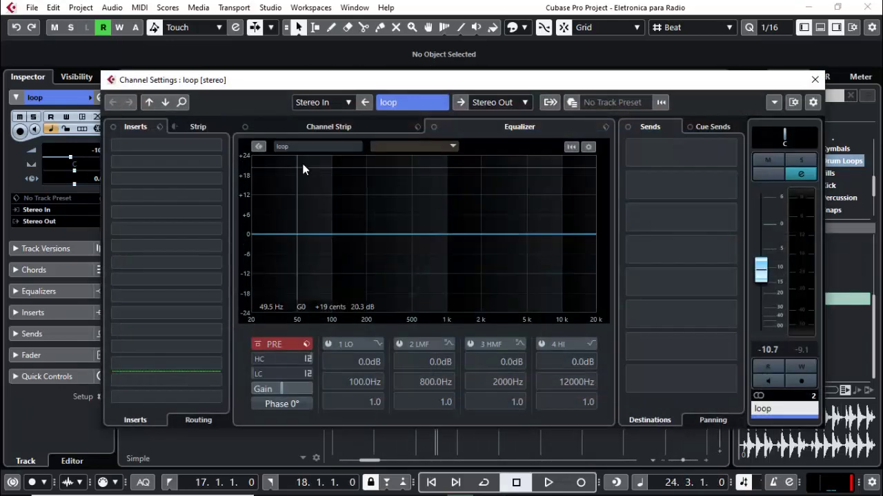
left_click(302, 241)
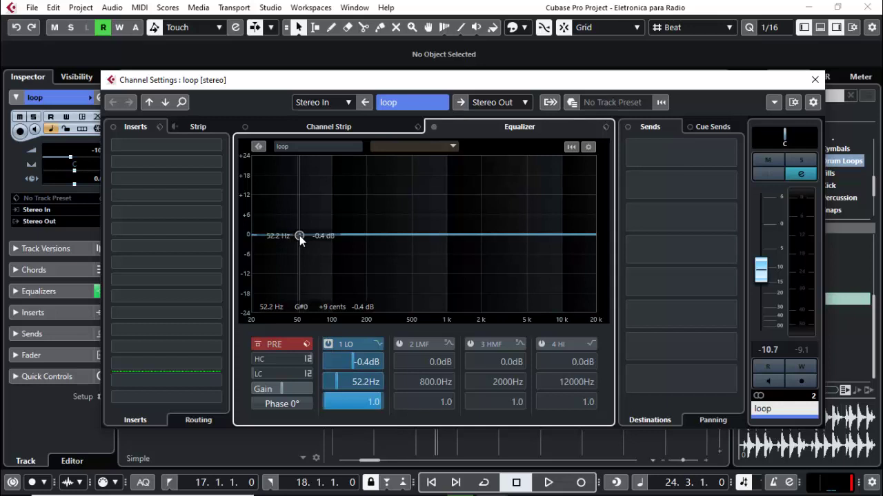
left_click_drag(302, 241, 432, 316)
key("space")
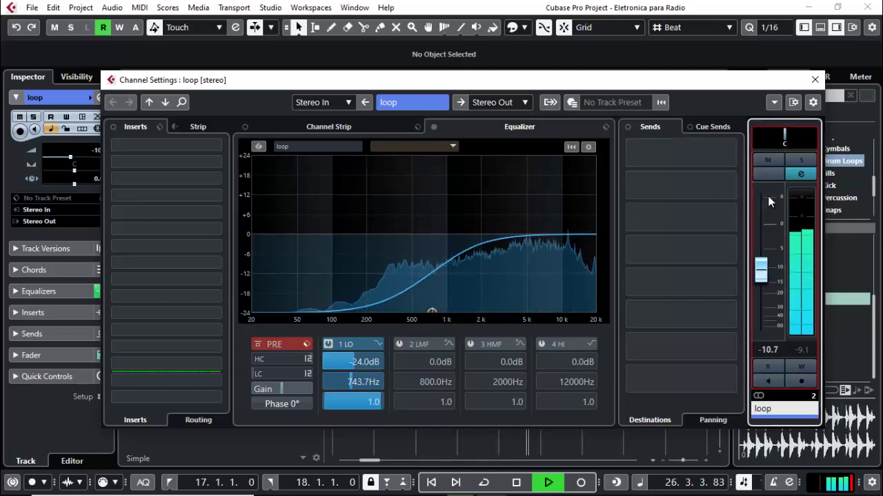
left_click(814, 80)
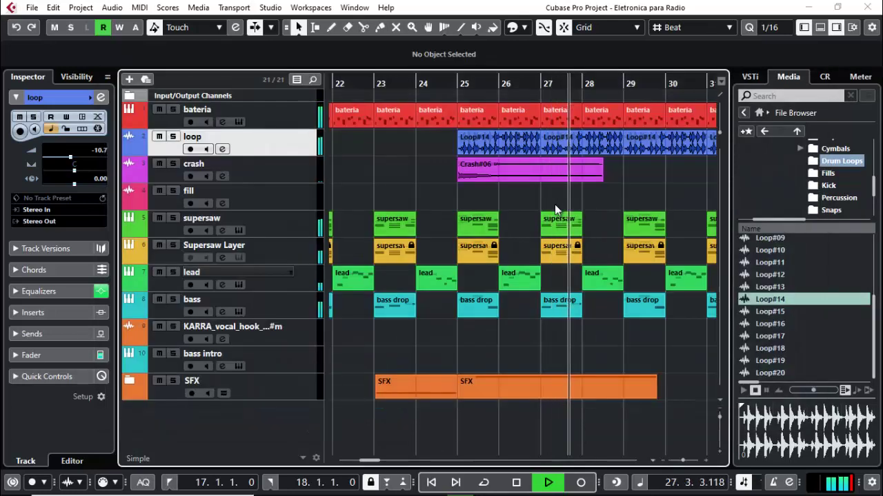
key("space")
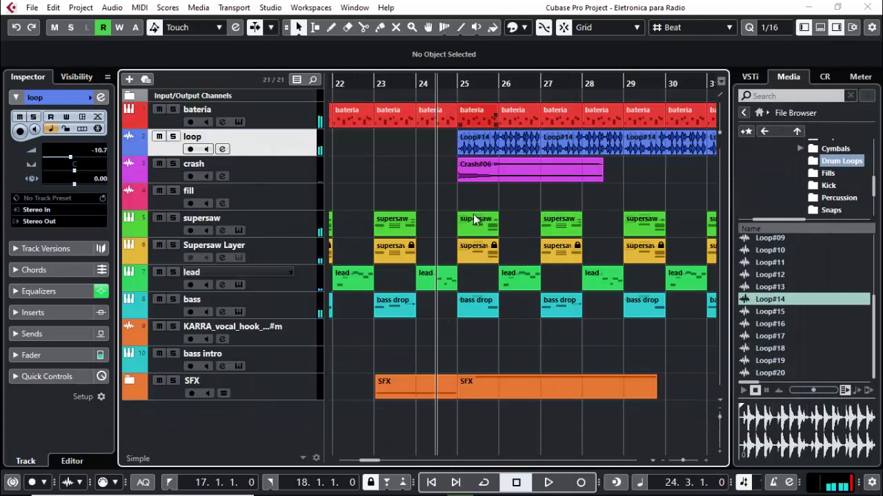
Copy the bass drop clip at bar 25 to bar 26 on the bass track.
left_click(479, 310)
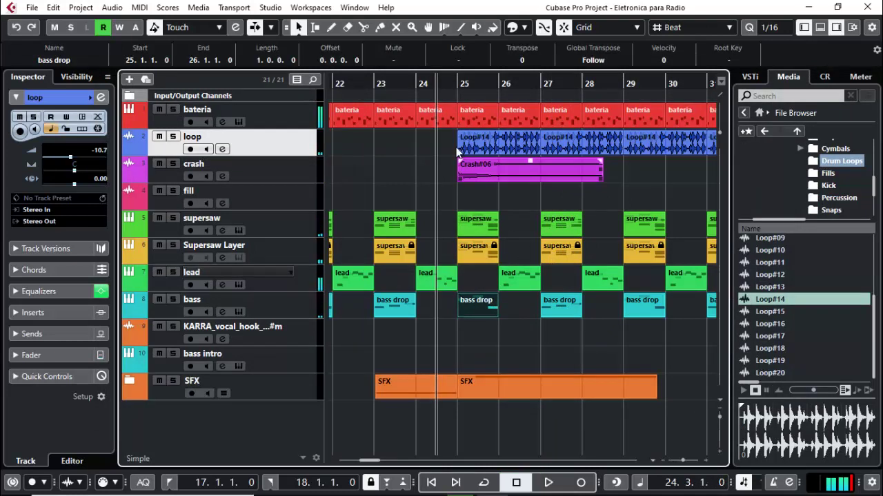
left_click(458, 92)
left_click(458, 91)
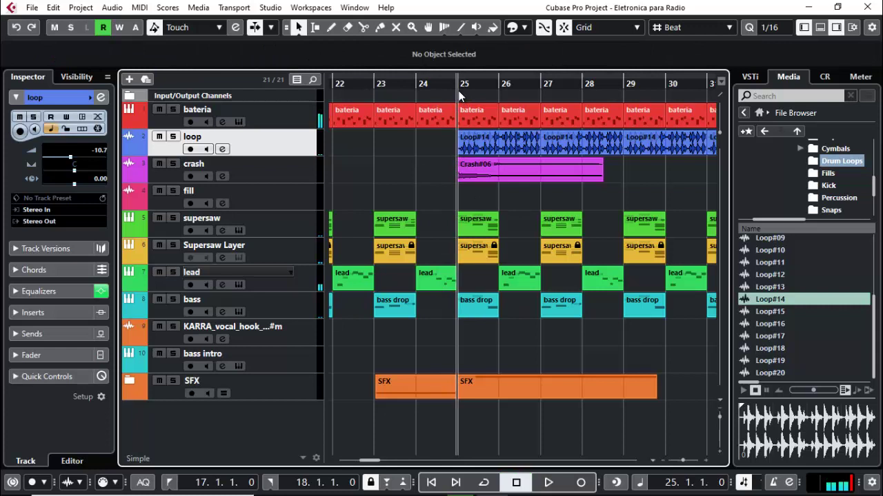
left_click(470, 319)
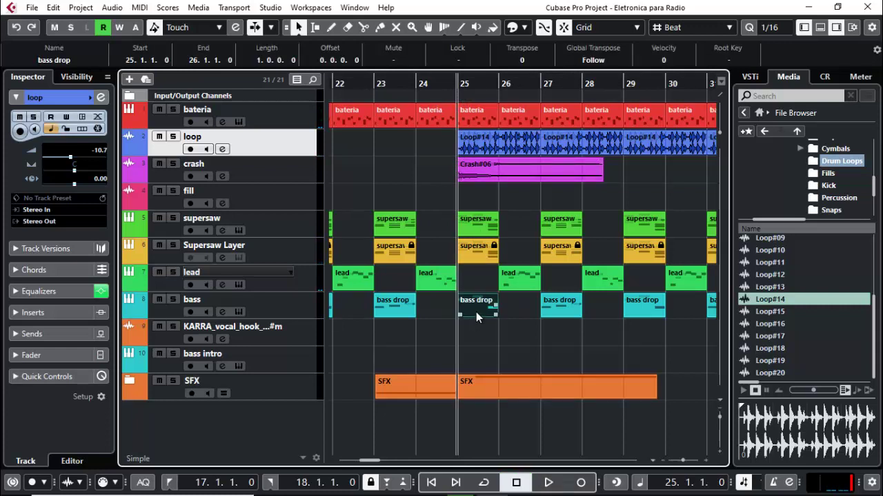
left_click_drag(476, 311, 517, 311)
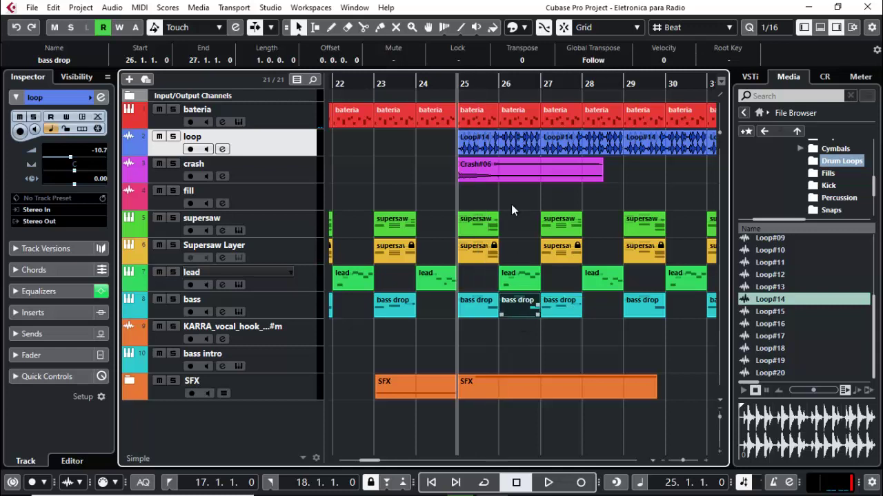
Open the bass drop copy at bar 26 in the editor and play its notes with the arrangement.
left_click(489, 89)
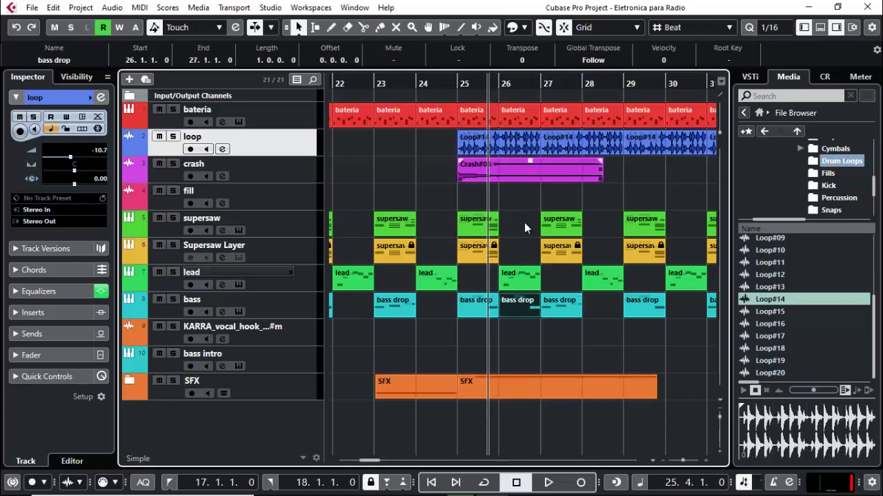
double_click(514, 309)
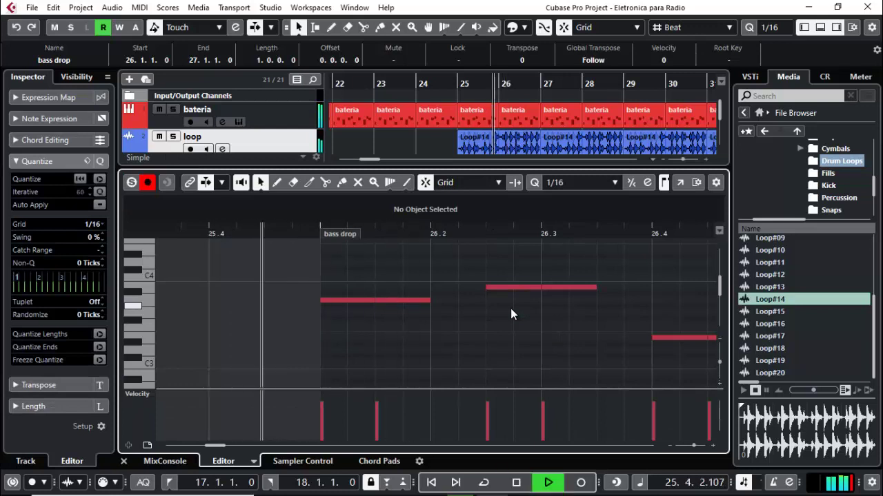
left_click(357, 301)
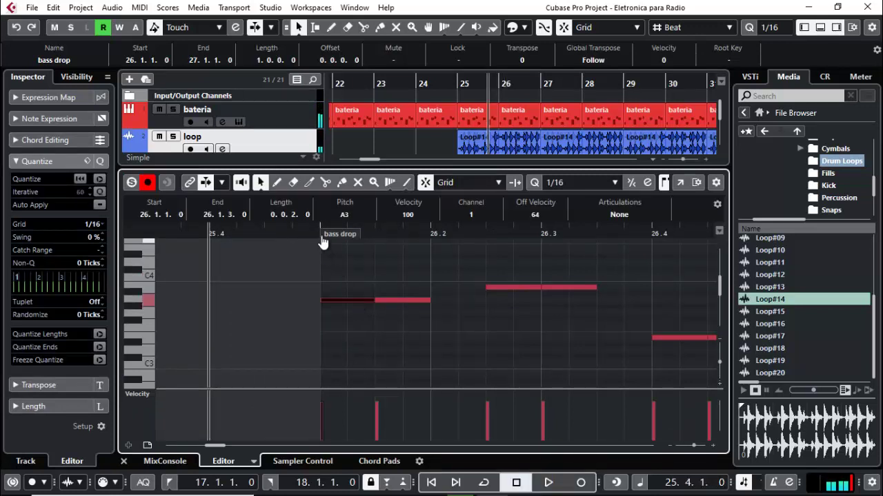
left_click(359, 235)
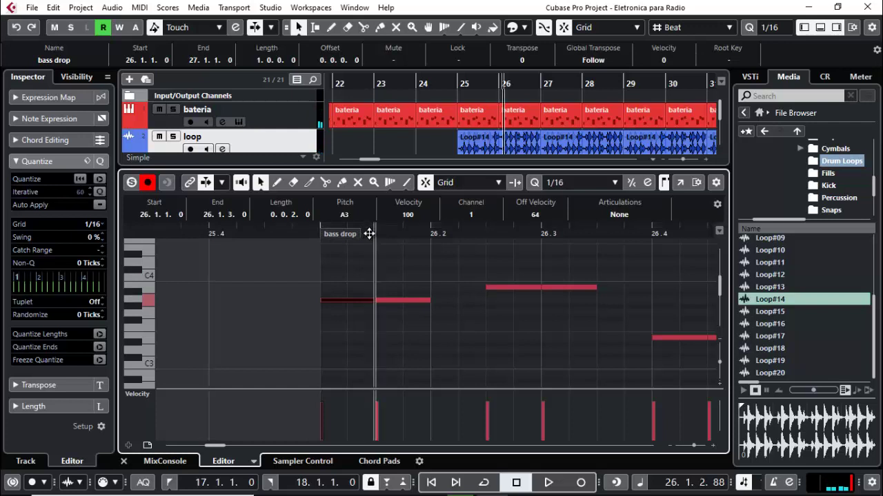
key("space")
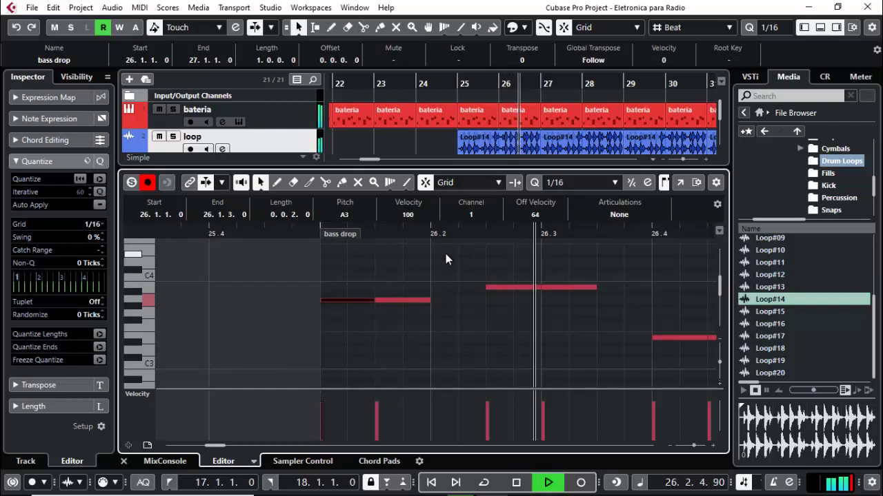
key("space")
Rework the bar 26 bass drop clip into five separate E3 notes, each two sixteenths long, ending at bar 27, and play it.
left_click(394, 317)
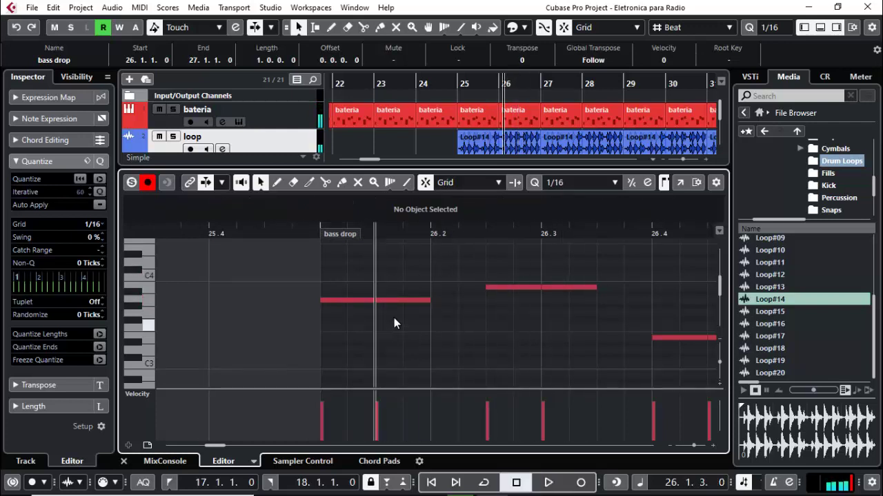
left_click(394, 302)
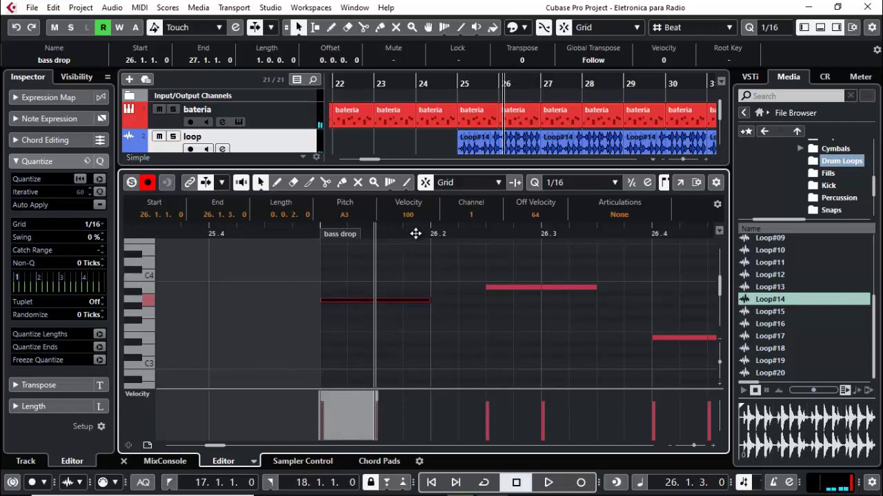
left_click_drag(416, 234, 442, 254)
left_click_drag(581, 274, 580, 339)
key("Delete")
double_click(375, 340)
key("space")
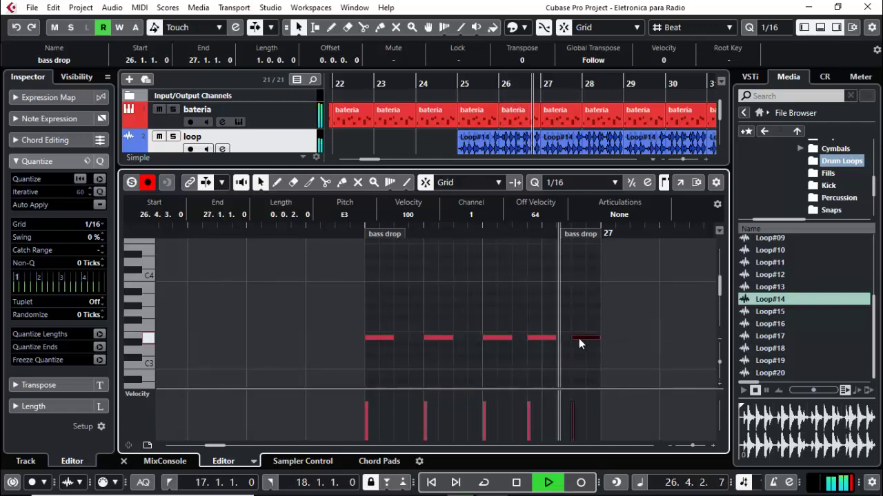
key("space")
Try all five bar 26 bass notes an octave lower at E2, return them to E3, and play both versions.
left_click_drag(584, 316, 363, 354)
scroll(363, 354, "down", 1)
key("space")
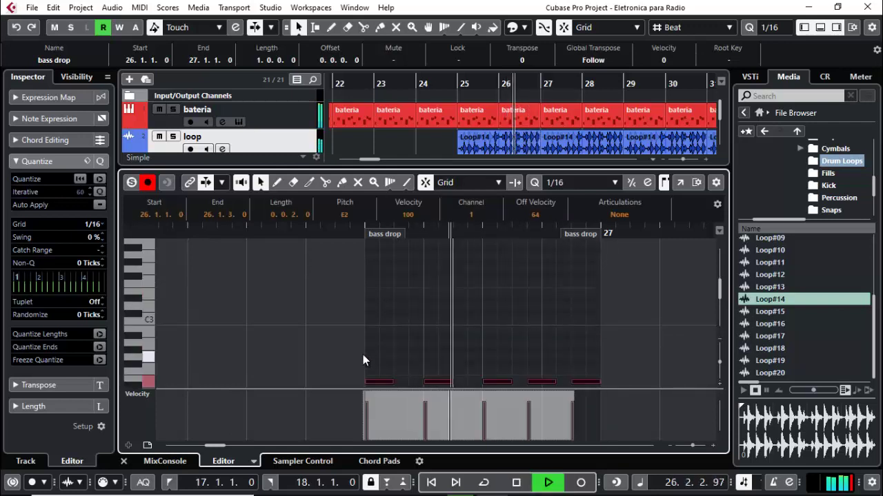
key("space")
key("space")
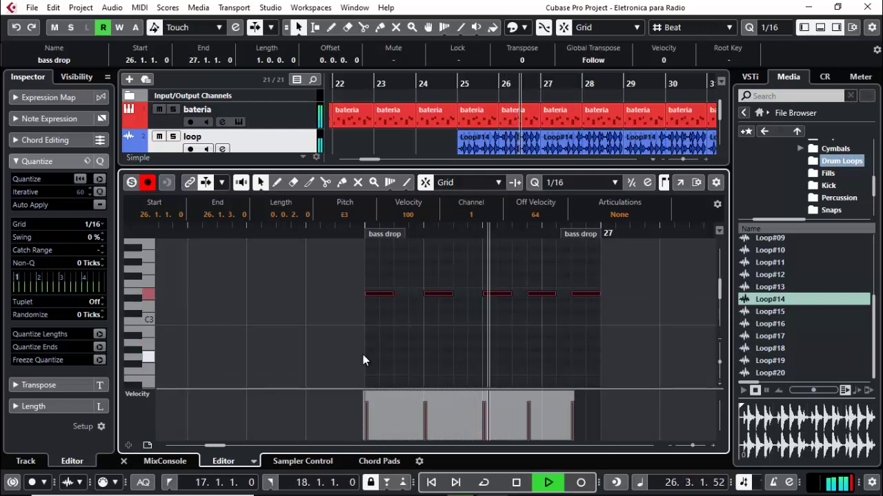
key("space")
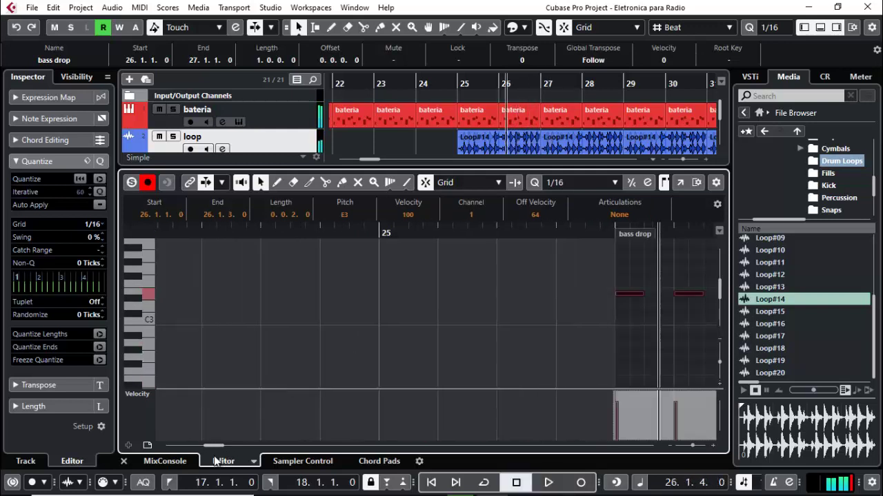
Copy the bass drop clip at bar 26 to bar 28 on the bass track and open the copy for note editing.
left_click(124, 461)
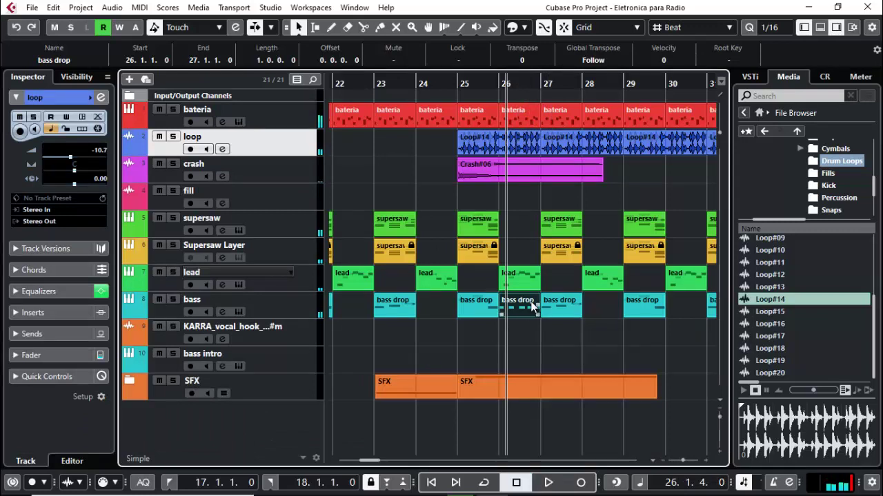
left_click(564, 311)
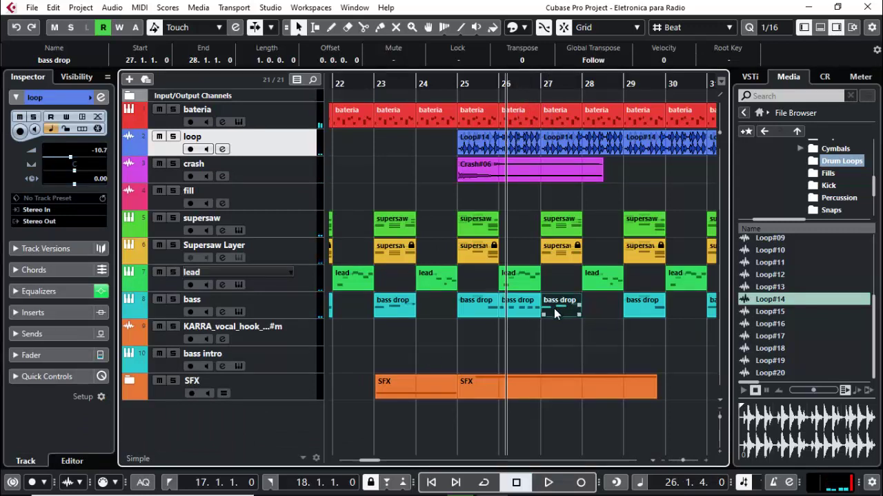
left_click(519, 313)
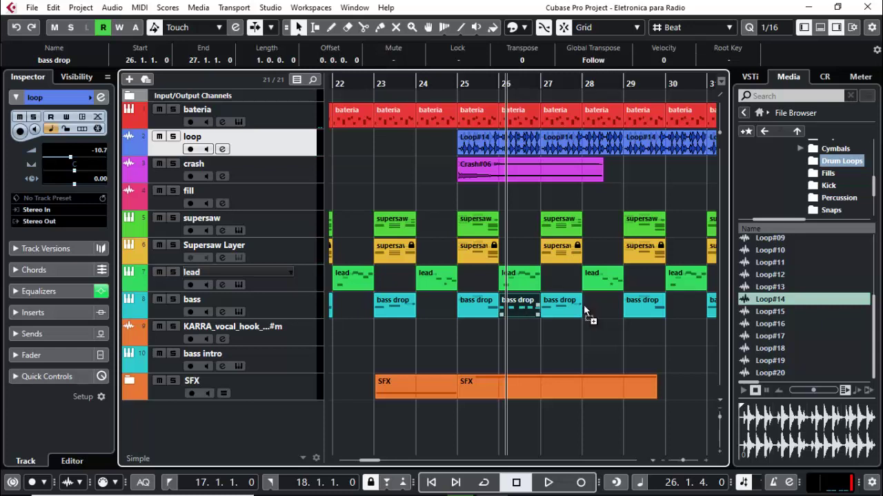
left_click_drag(583, 311, 606, 305)
double_click(605, 304)
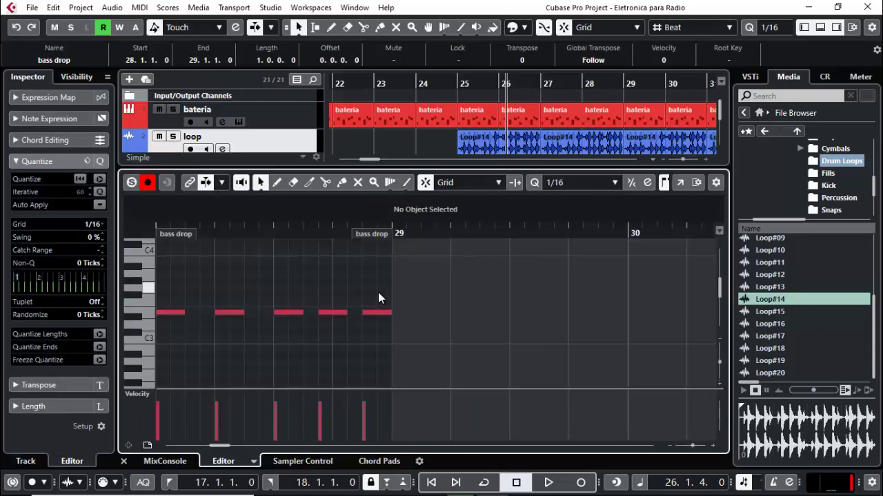
Transpose all five notes of the bar 28 bass drop clip down three semitones to C#3 and play it.
left_click_drag(158, 302, 378, 343)
key("Down")
key("Down")
key("Down")
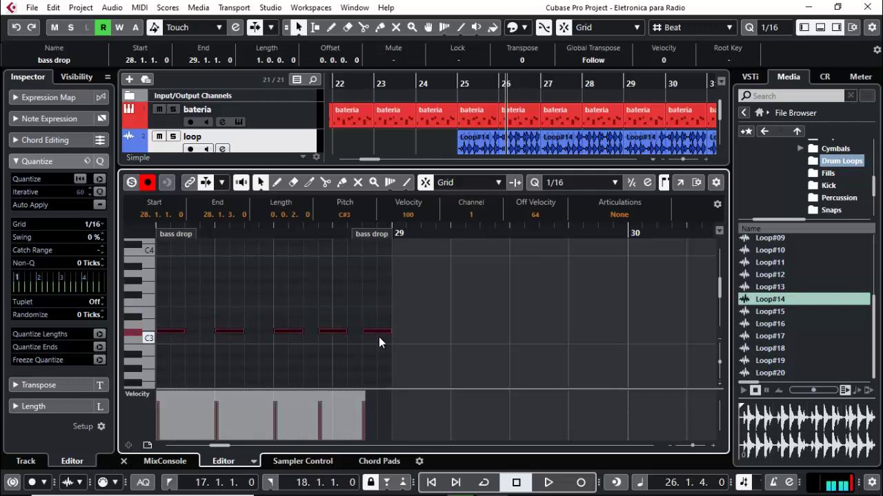
key("space")
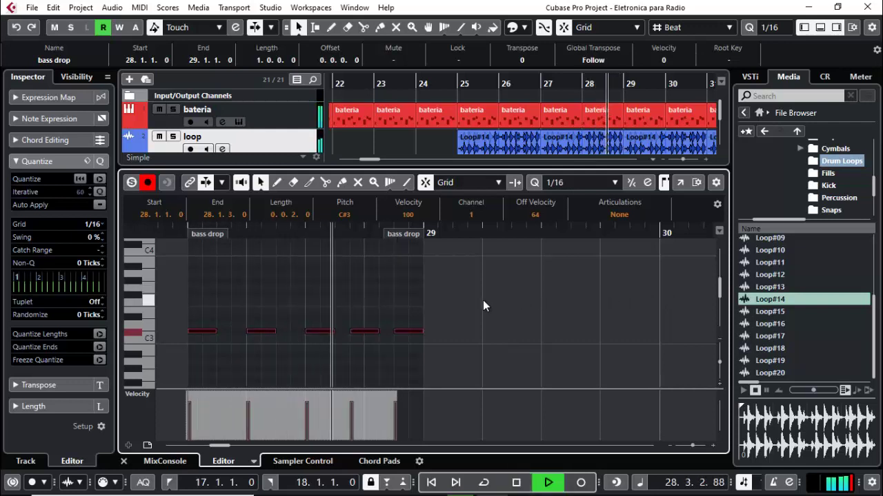
key("space")
key("space")
key("space")
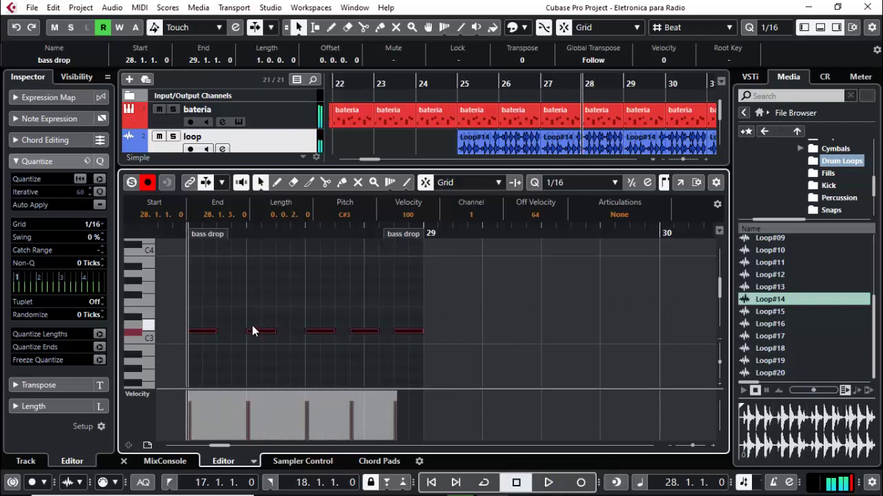
mouse_move(252, 328)
left_mouse_down()
mouse_move(259, 333)
mouse_move(245, 333)
left_mouse_up()
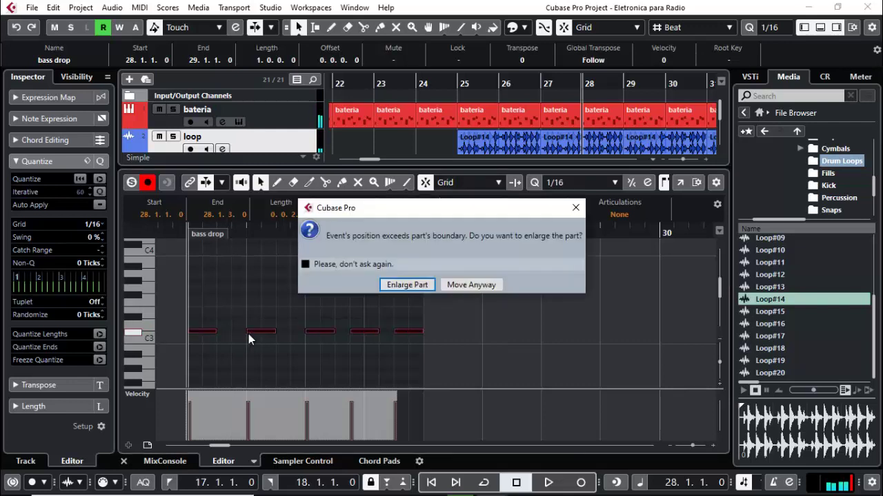
left_click(573, 209)
key("ctrl+z")
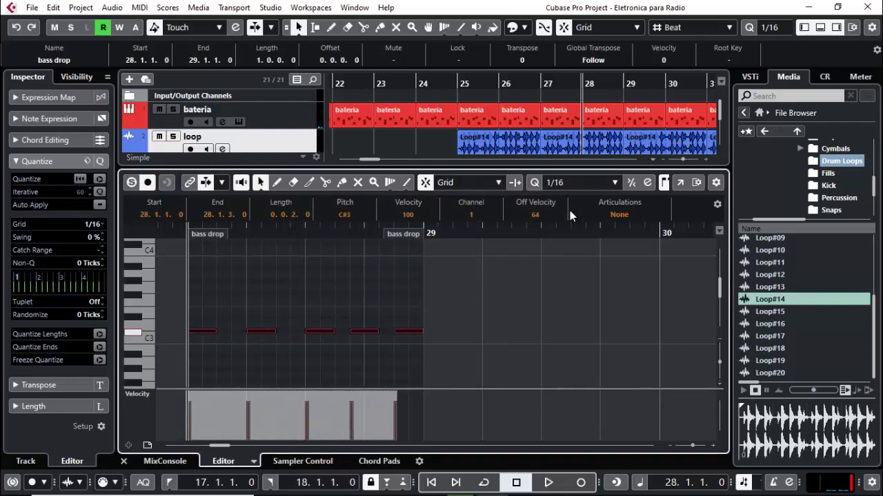
Shift the second bar 28 bass note to 28.1.4, place C#3 notes at 28.2.3 and 28.3.1, and play the rhythm.
left_click(281, 348)
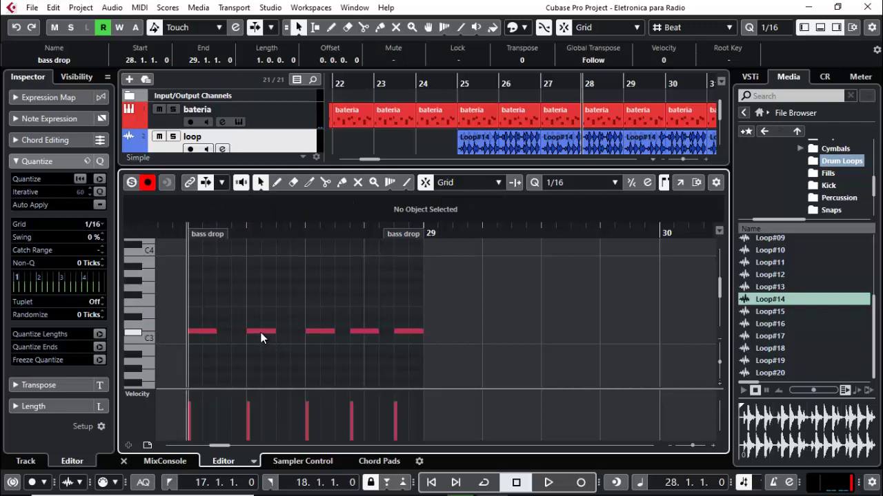
left_click_drag(261, 333, 251, 331)
key("space")
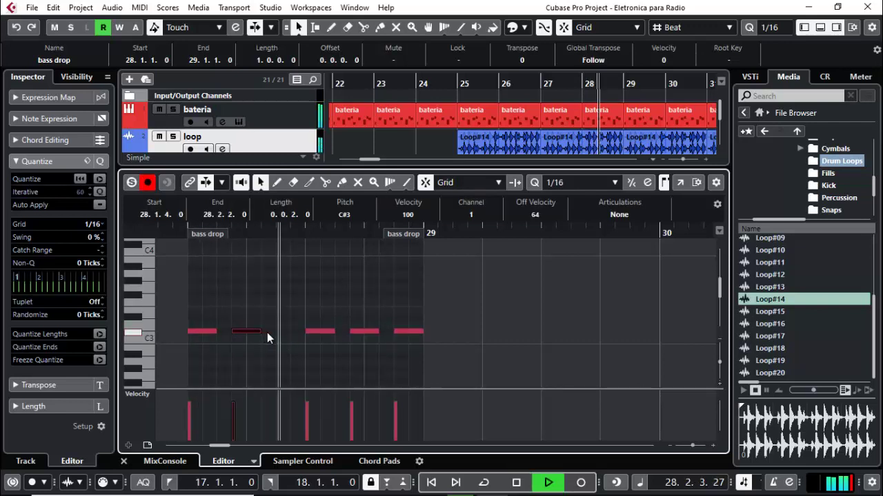
key("space")
left_click_drag(321, 335, 297, 334)
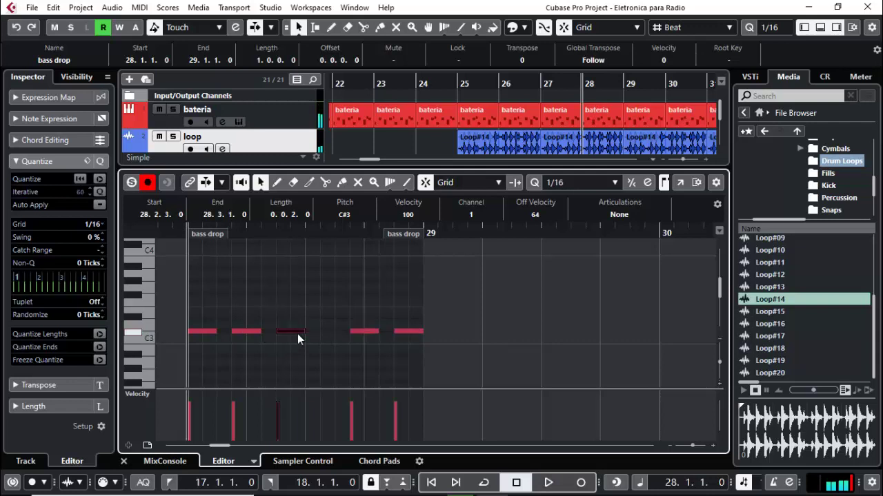
key("space")
key("space")
mouse_move(360, 334)
left_mouse_down()
mouse_move(318, 333)
mouse_move(360, 333)
left_mouse_up()
key("space")
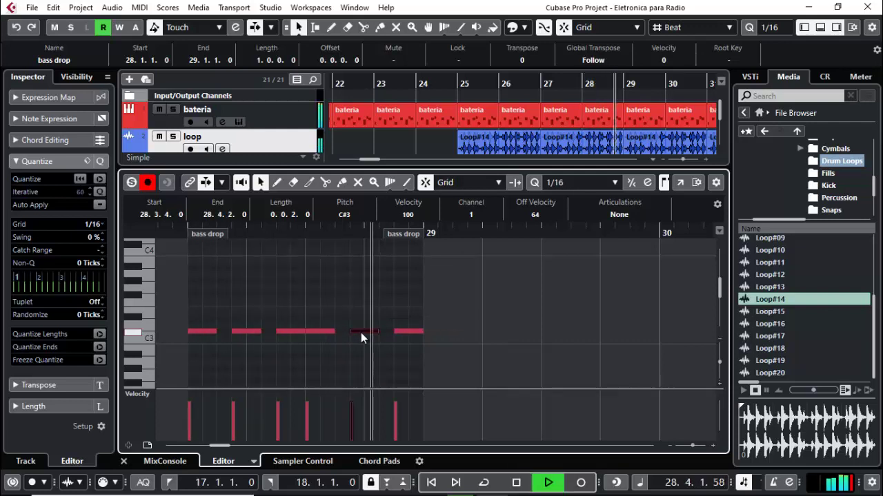
Replace the bass clips from bar 29 onward with a duplicate of the four bass drop clips in bars 25 to 28.
left_click(124, 461)
key("space")
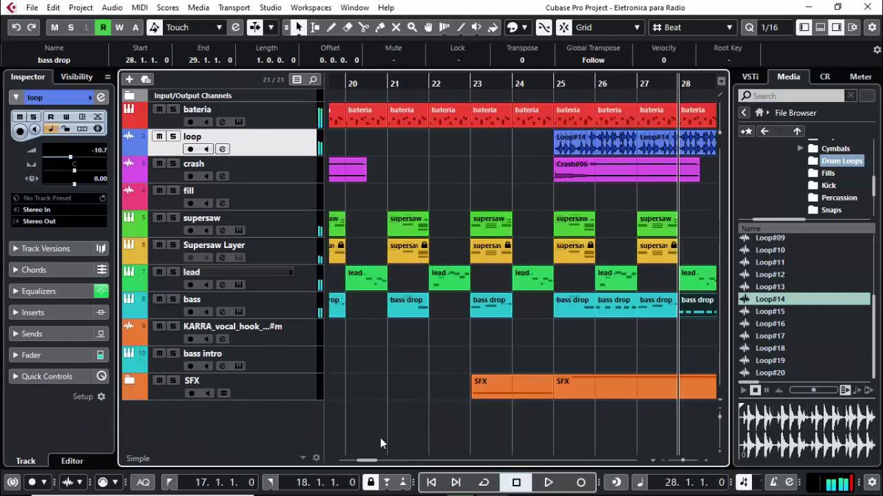
left_click_drag(370, 463, 375, 464)
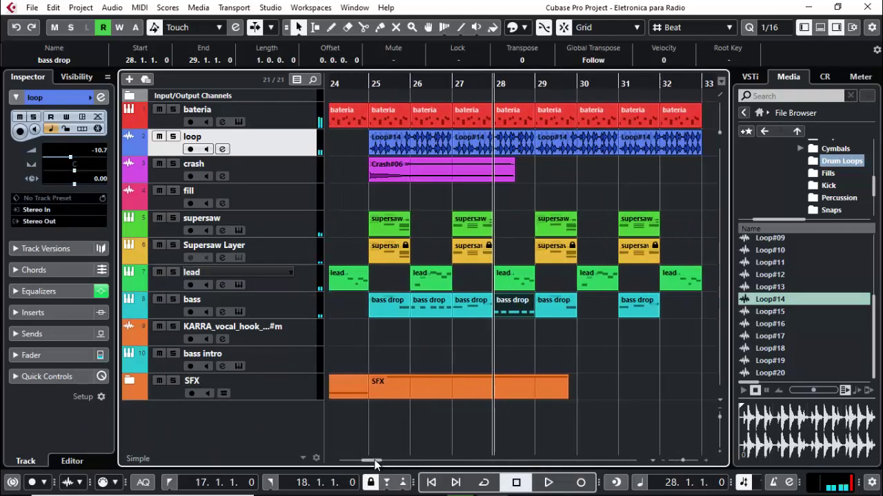
left_click_drag(677, 303, 360, 322)
key("Delete")
key("ctrl+d")
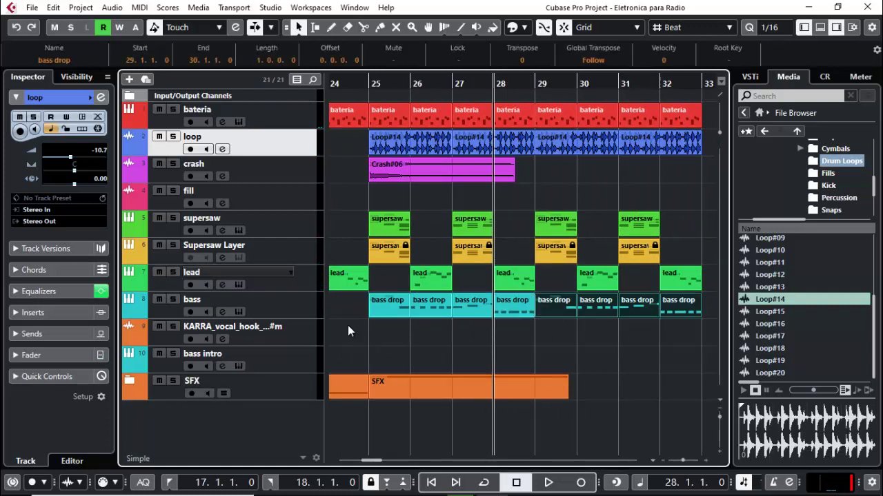
Play the drop from bar 25 to check the new bass pattern, then return the playback position to bar 25.
left_click_drag(369, 86, 369, 81)
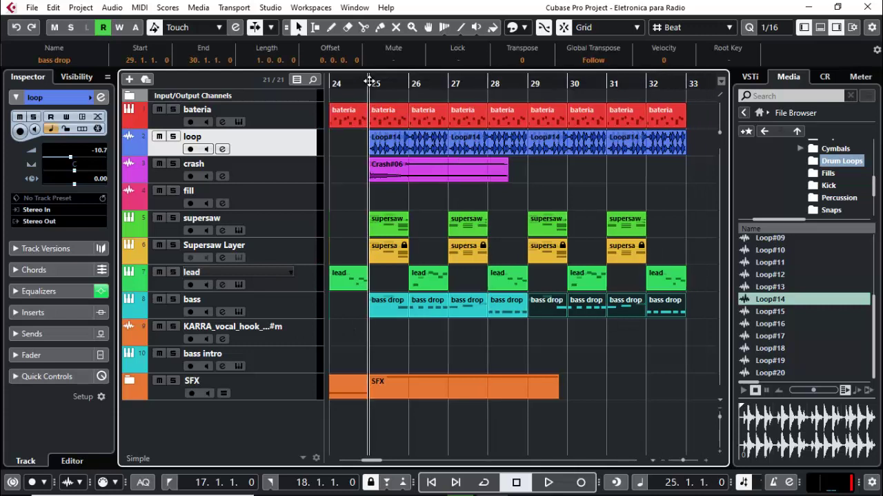
key("space")
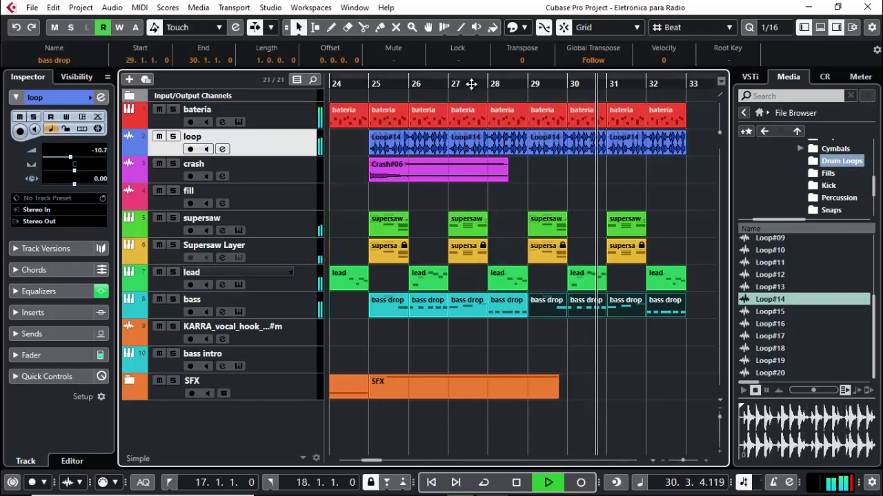
left_click_drag(471, 84, 468, 72)
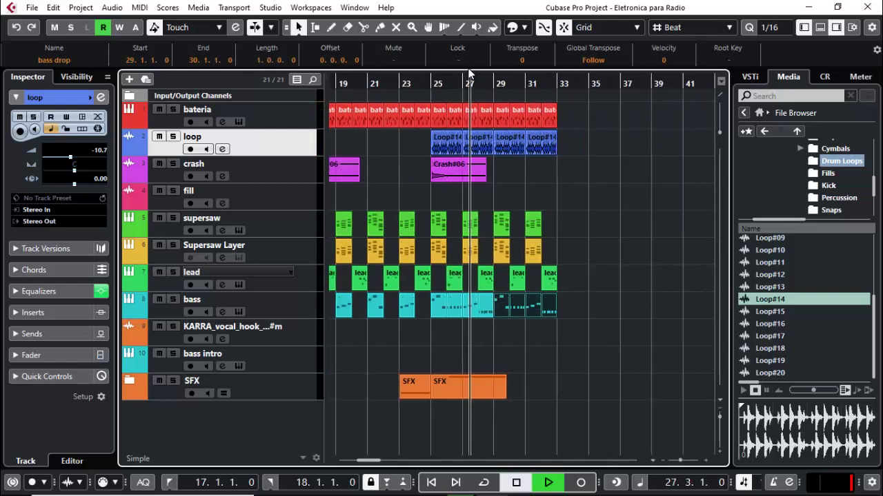
key("space")
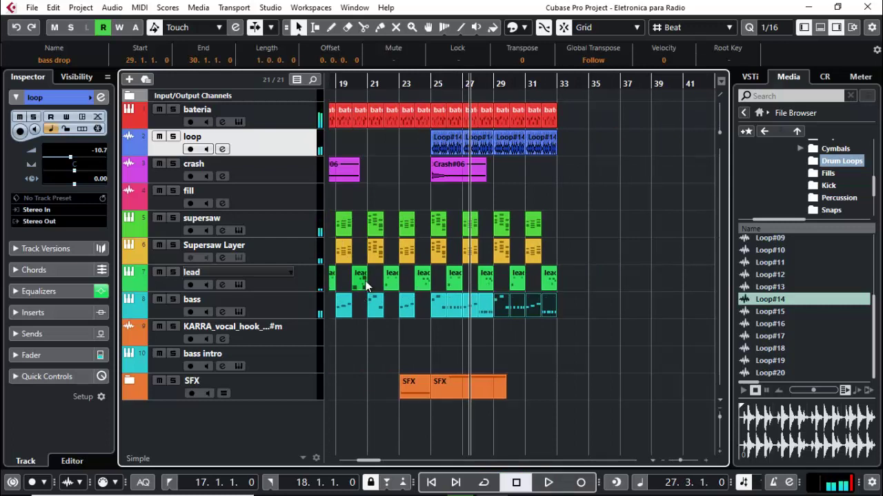
left_click(433, 80)
left_click(431, 82)
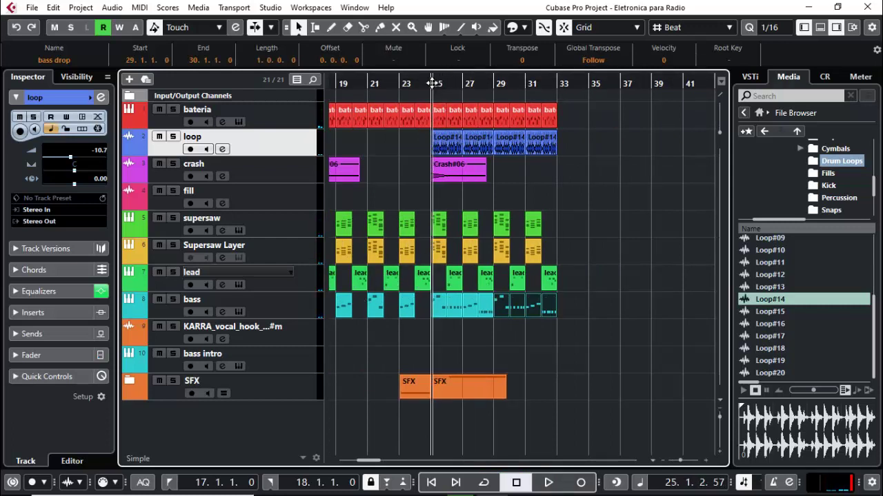
Add one instrument track using Nexus.64 with Stereo Out as its output.
double_click(266, 419)
left_click(620, 322)
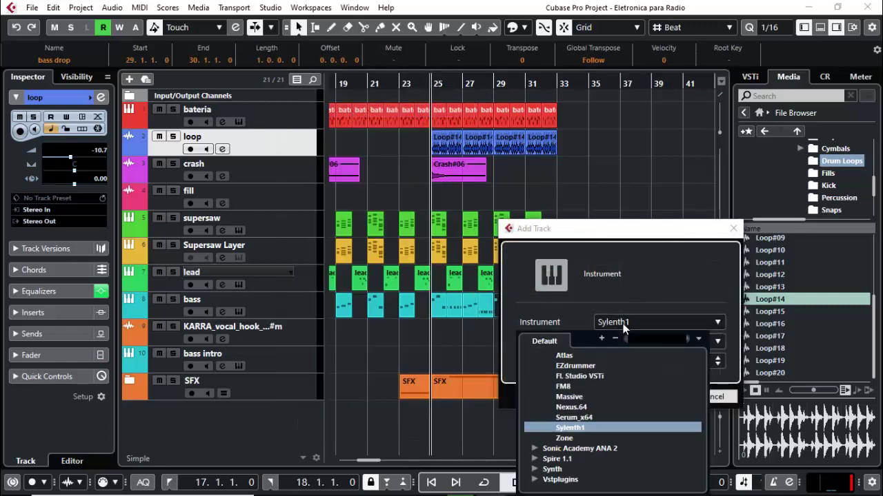
type("nex")
left_click(562, 373)
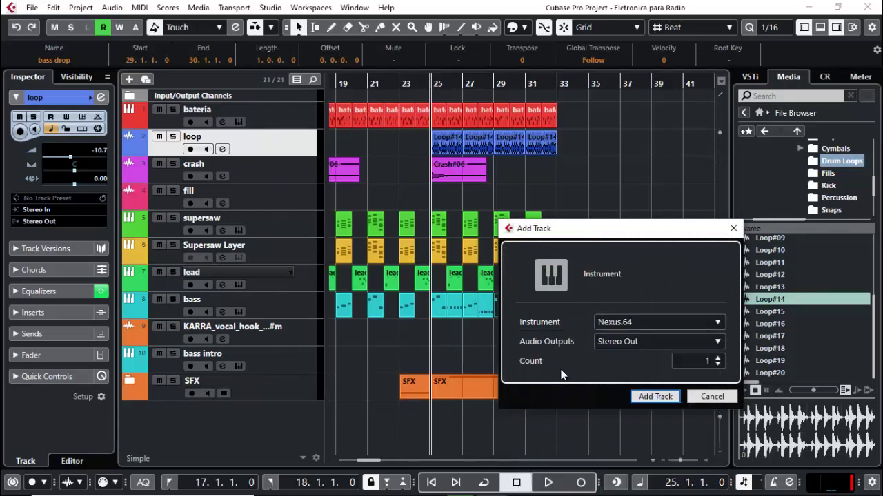
left_click(635, 400)
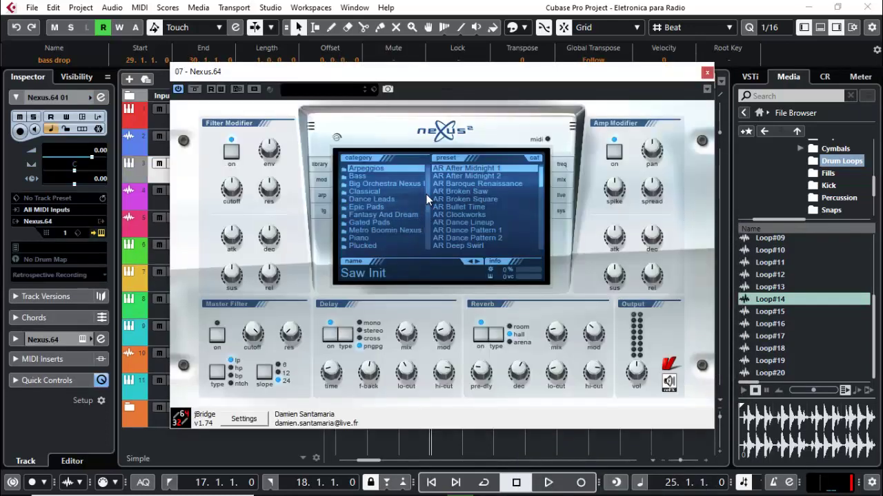
Load the LD Square Lead 1 preset from the Single Layer Leads category in Nexus and close the instrument window.
mouse_move(426, 195)
left_mouse_down()
mouse_move(430, 240)
mouse_move(427, 207)
left_mouse_up()
left_click(400, 201)
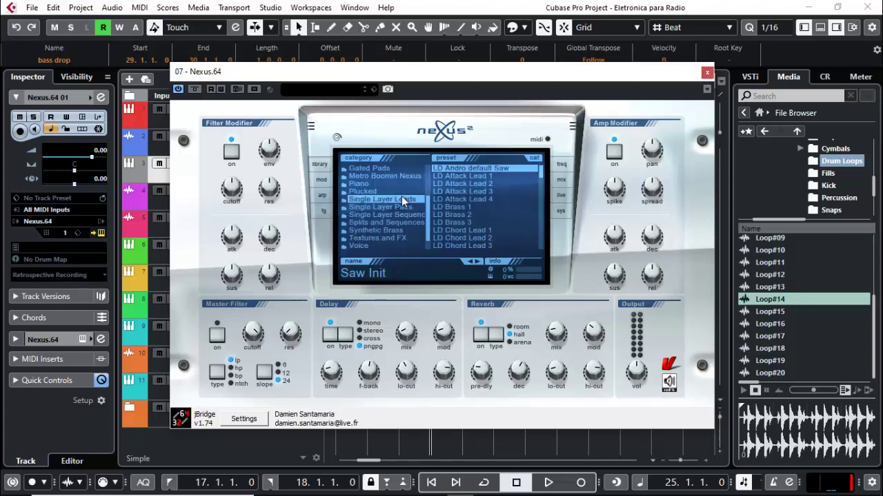
left_click_drag(541, 173, 540, 253)
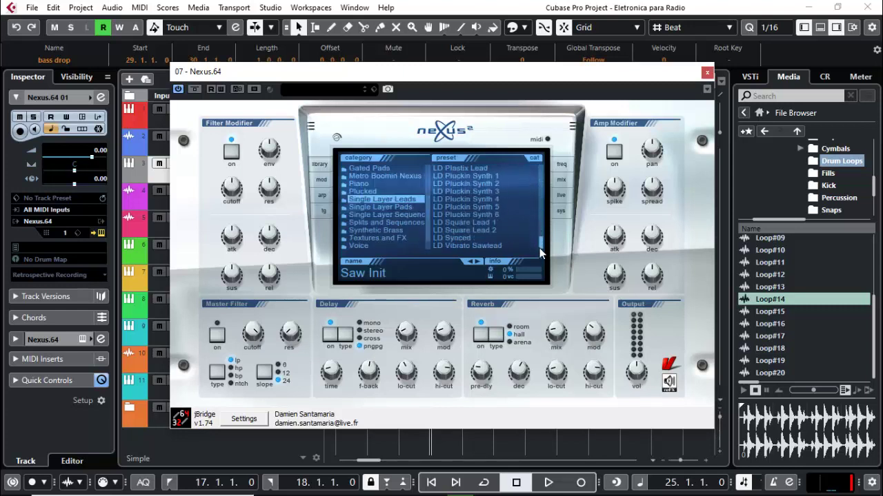
left_click(485, 224)
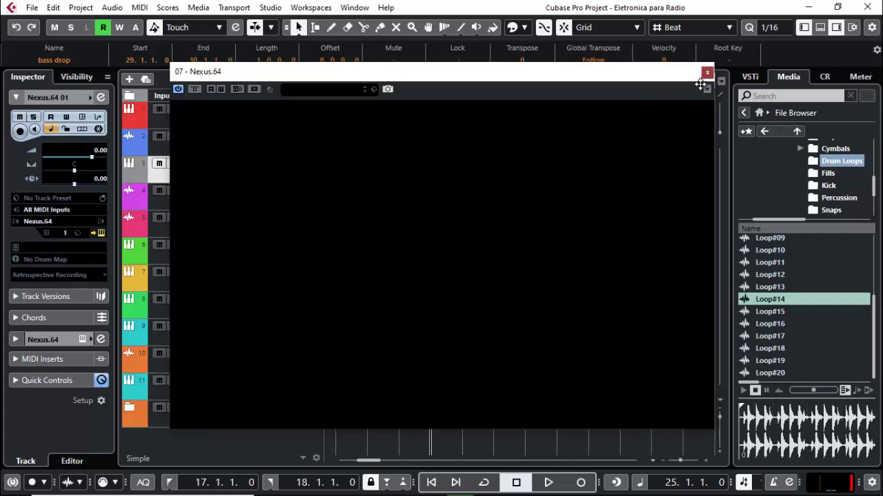
left_click(707, 72)
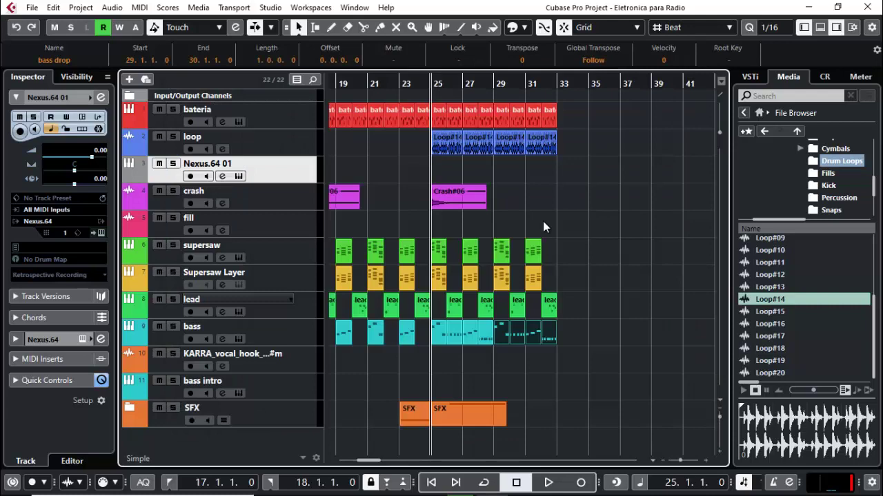
Copy the lead clip at bar 26 onto the new Nexus.64 track at the same bar.
left_click(435, 84)
left_click_drag(435, 85, 438, 91)
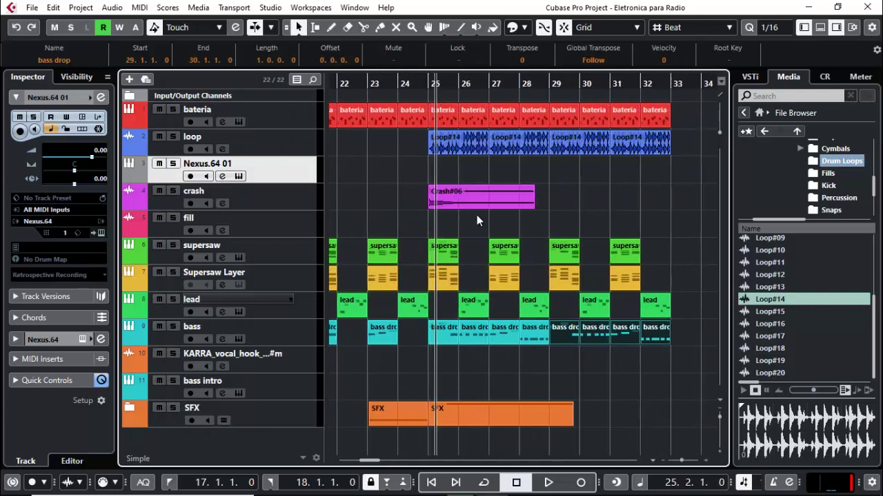
left_click(472, 303)
left_click_drag(472, 303, 469, 171)
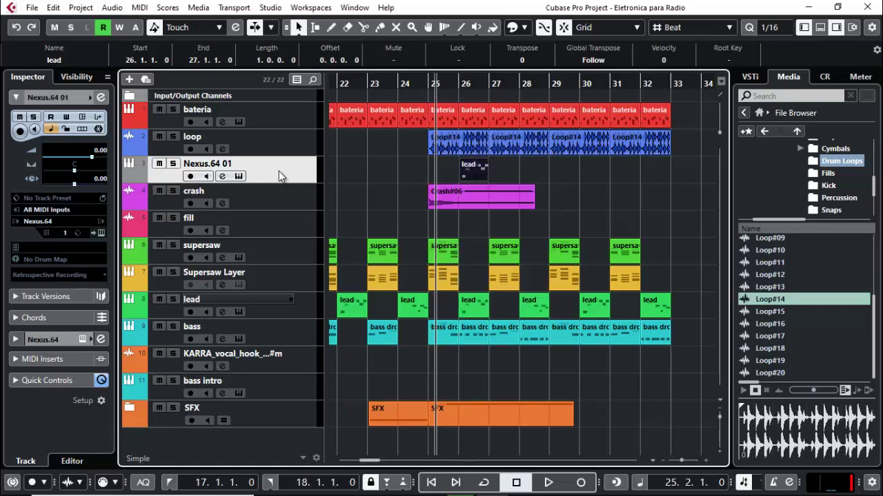
Move the Nexus.64 track directly below the lead track and rename it "square lead".
left_click_drag(278, 176, 272, 312)
double_click(269, 299)
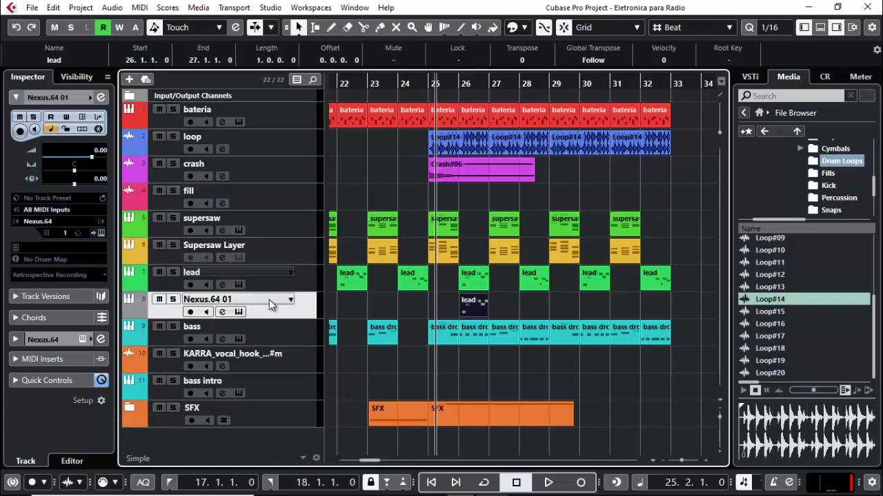
type("squ")
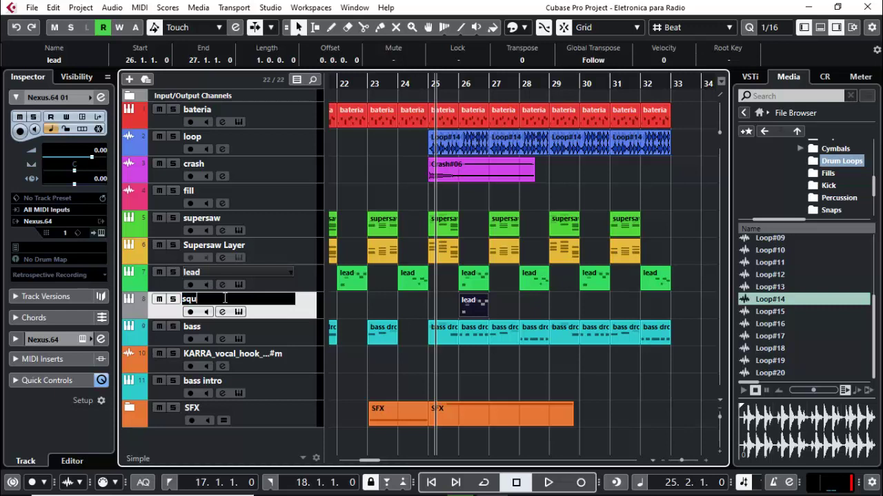
type("are lead")
key("Return")
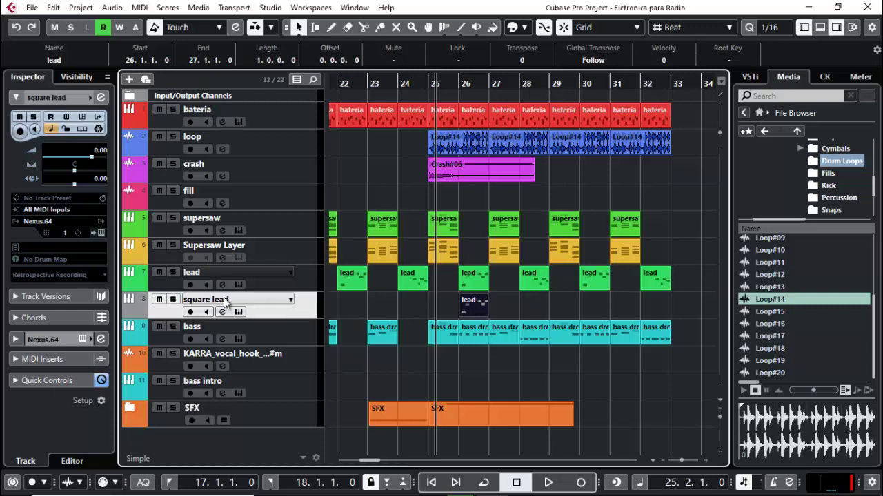
Play the arrangement from just before bar 26 to hear the square lead layer with the other tracks.
left_click(457, 91)
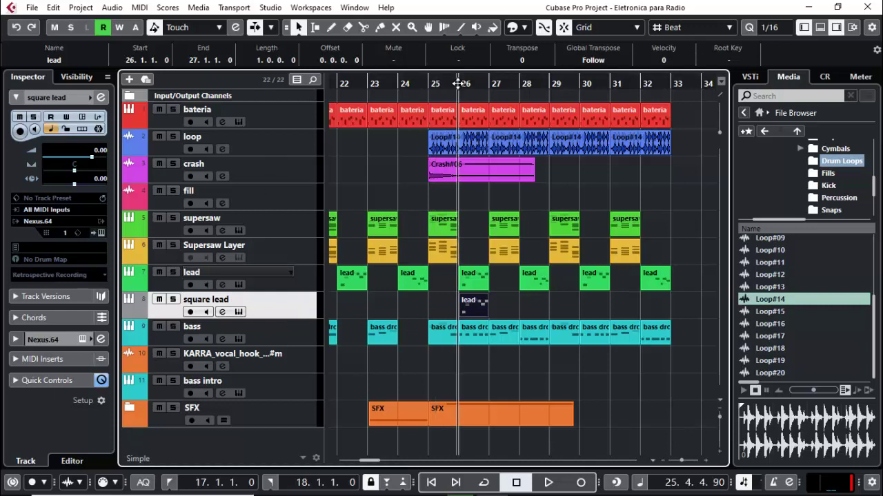
key("space")
key("space")
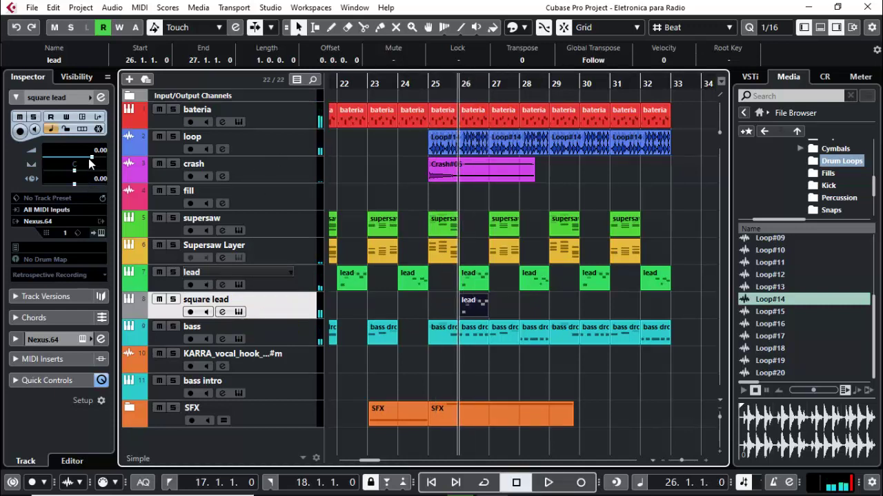
Lower the square lead track's volume to about -7.58 and colour the track yellow-orange.
left_click_drag(89, 159, 75, 162)
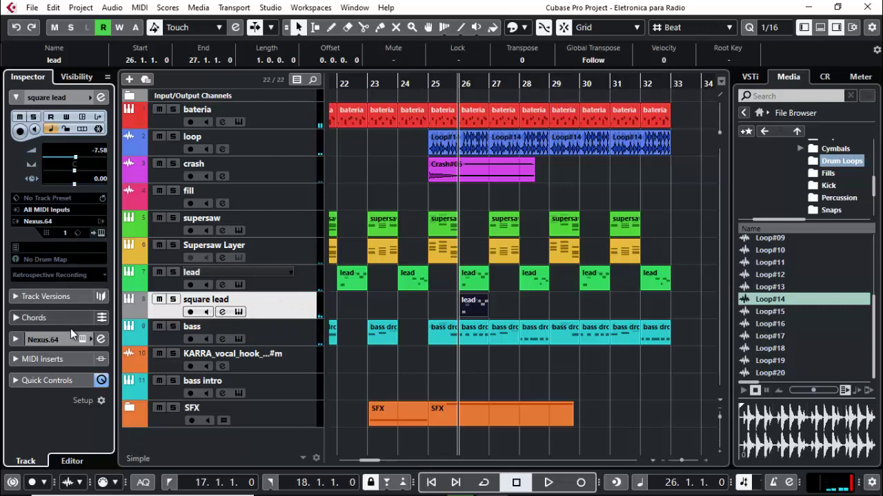
left_click(88, 98)
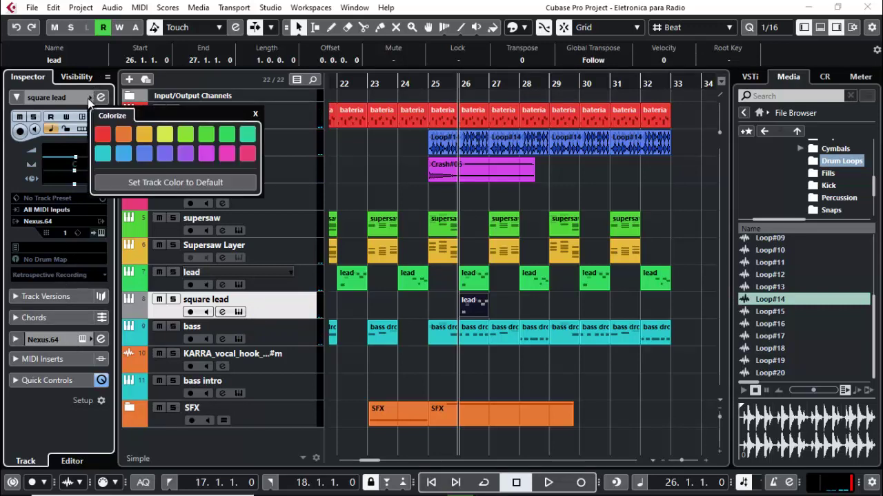
left_click(142, 136)
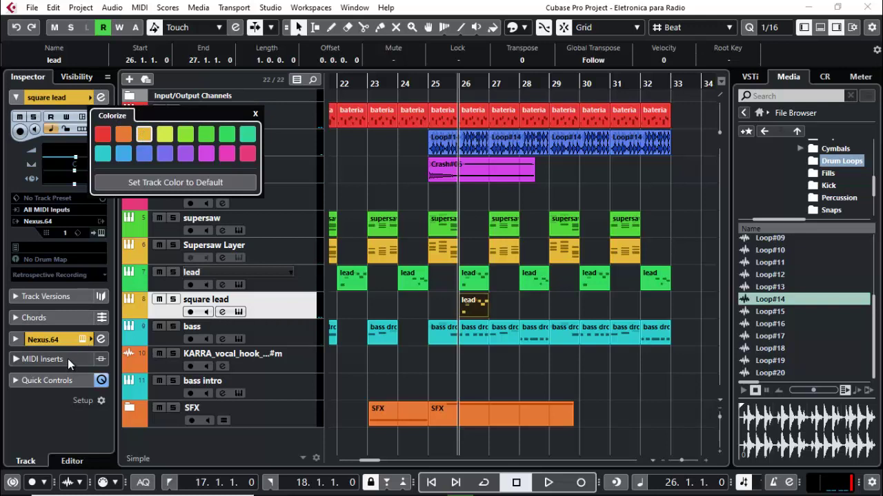
Insert Kickstart-64bit on the square lead's instrument channel with the Classic Chain curve and audition the result.
left_click(64, 342)
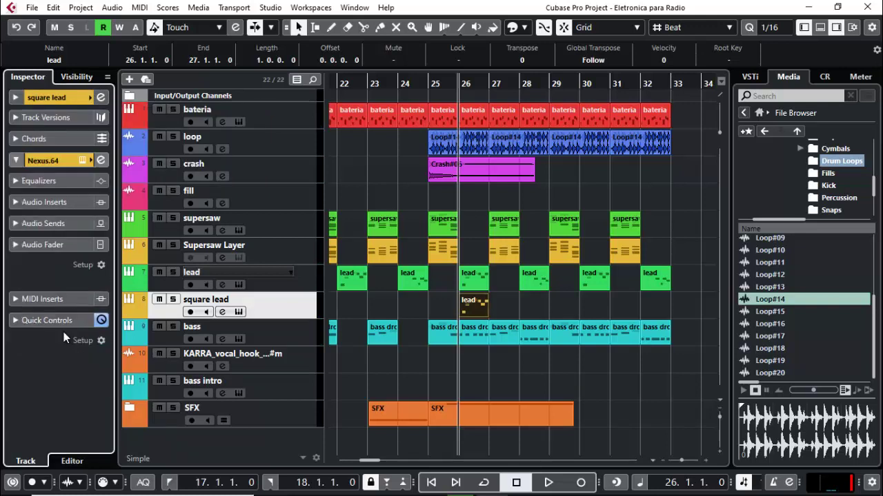
left_click(64, 202)
left_click(72, 159)
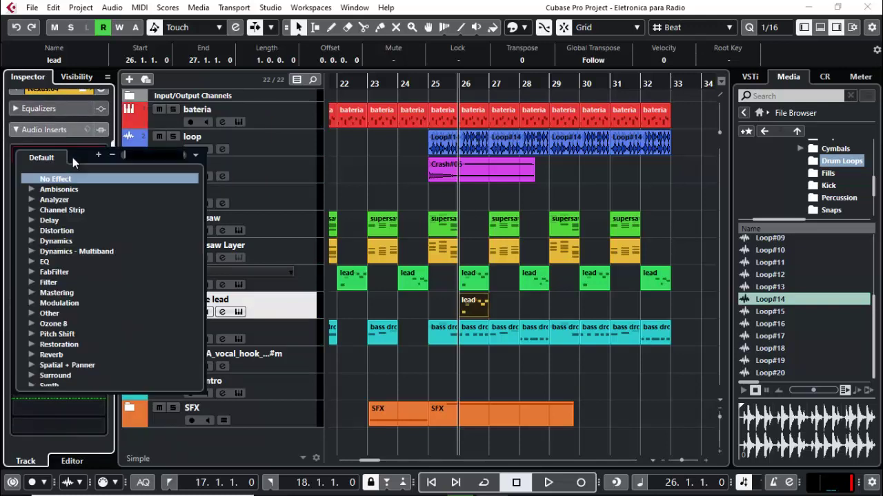
type("kickst")
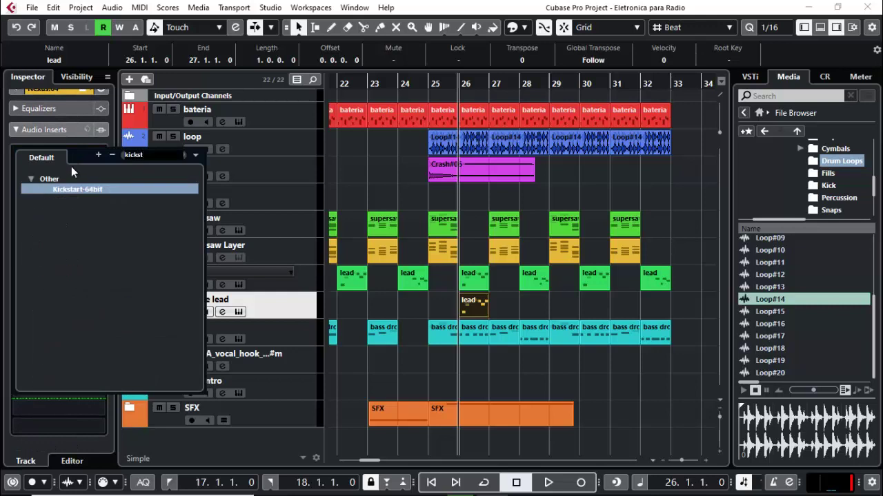
left_click(78, 189)
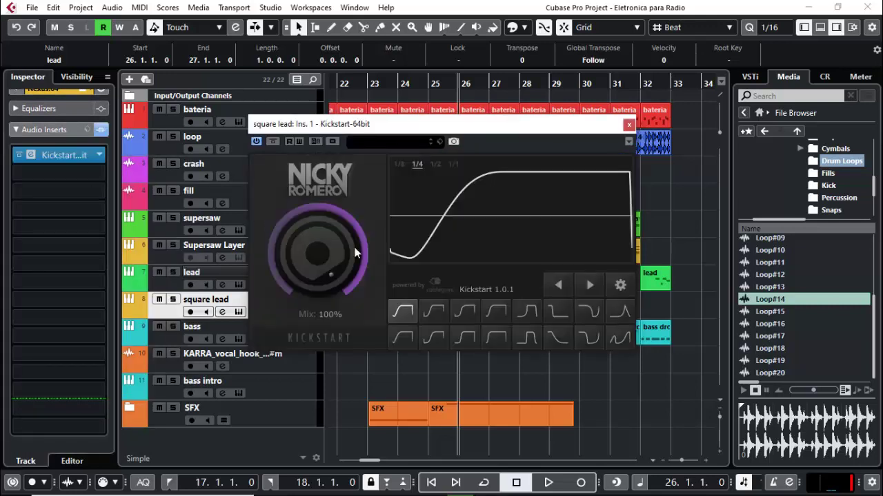
left_click(434, 314)
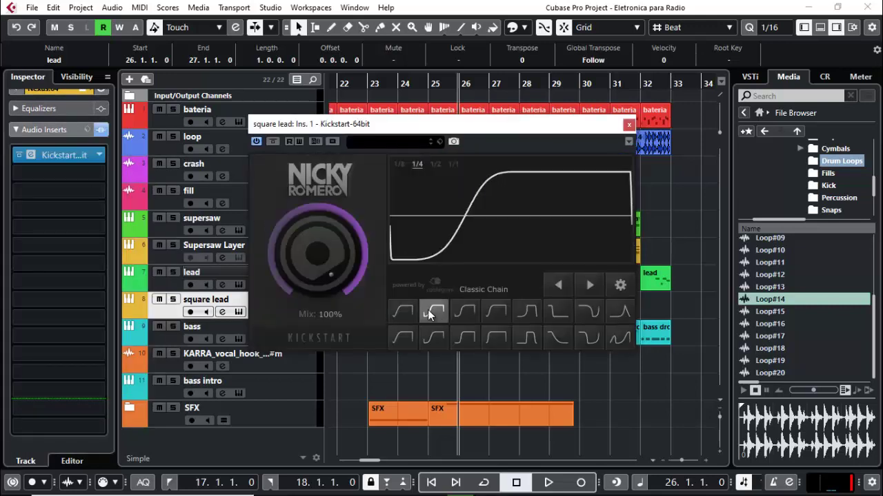
left_click(628, 126)
key("space")
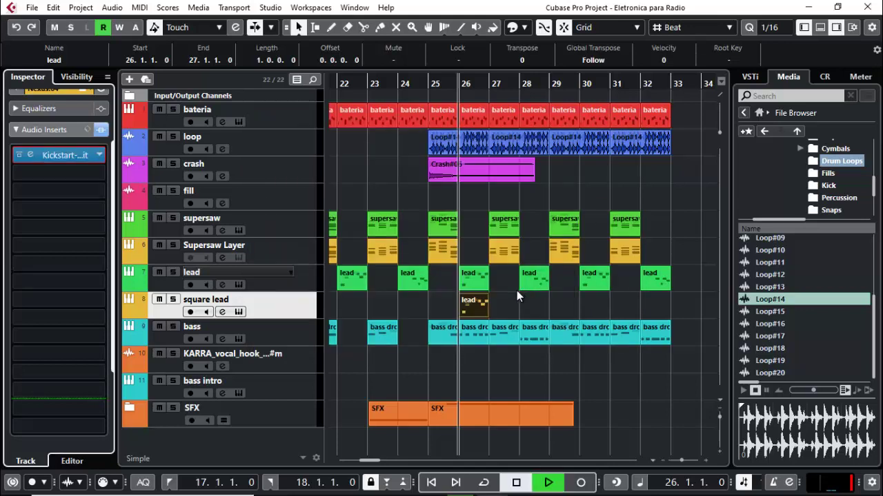
left_click(262, 315)
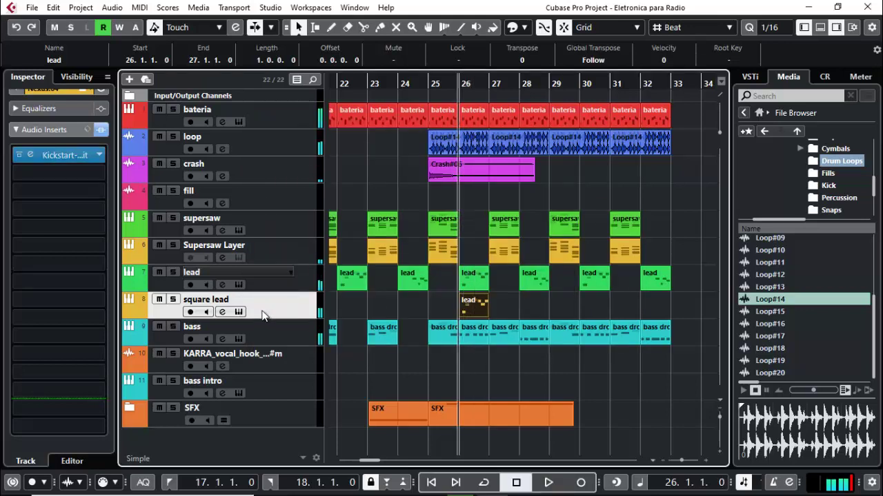
Transpose all notes of the square lead clip at bar 26 up one octave and audition them.
double_click(475, 307)
left_click_drag(369, 261, 183, 356)
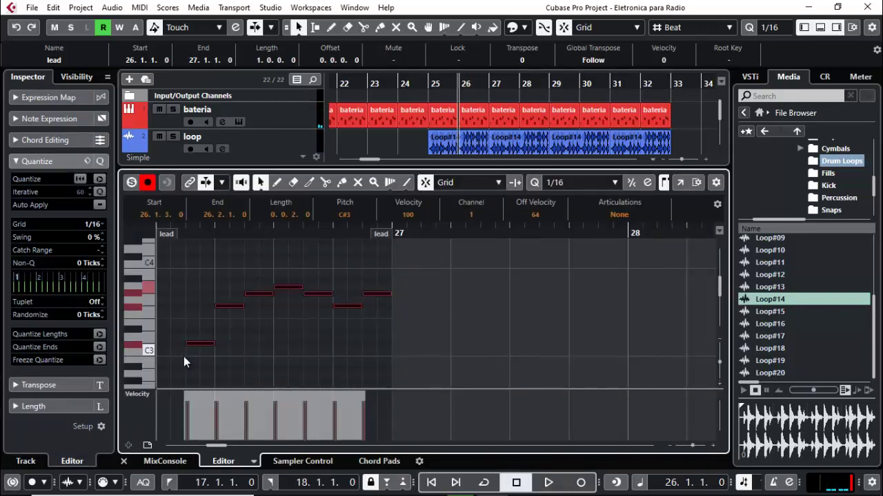
key("shift+Up")
key("space")
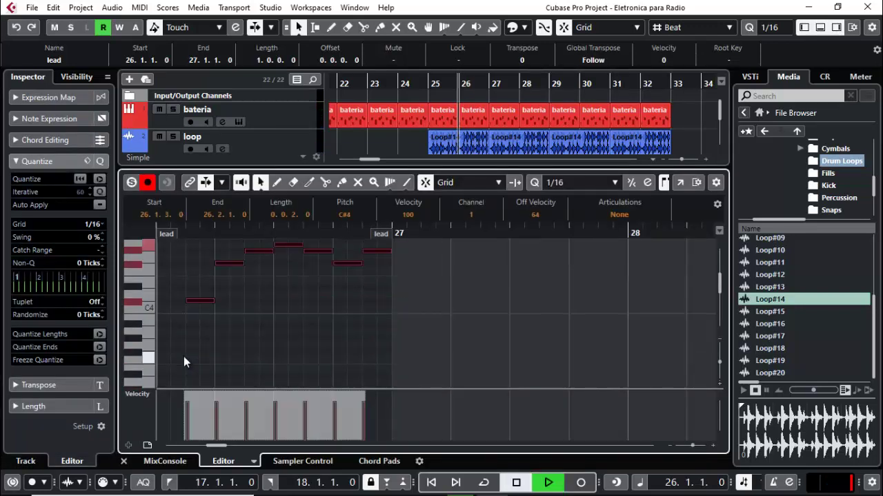
key("space")
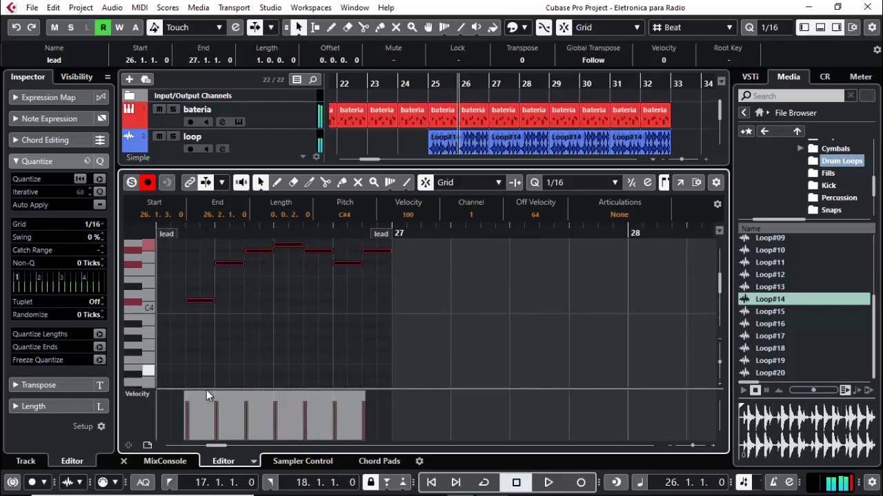
left_click(124, 462)
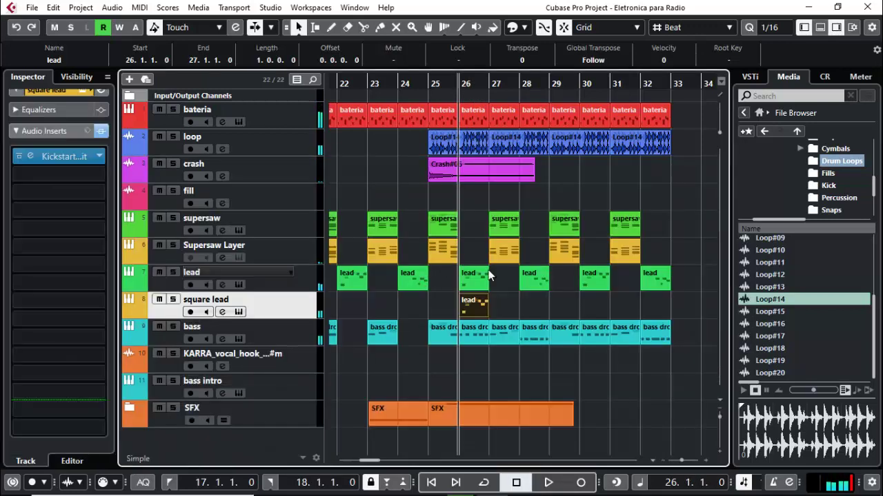
Copy the lead clip at bar 28 onto the square lead track, transpose its notes up one octave and play the section.
left_click(532, 277)
left_click_drag(533, 283, 532, 310)
double_click(533, 310)
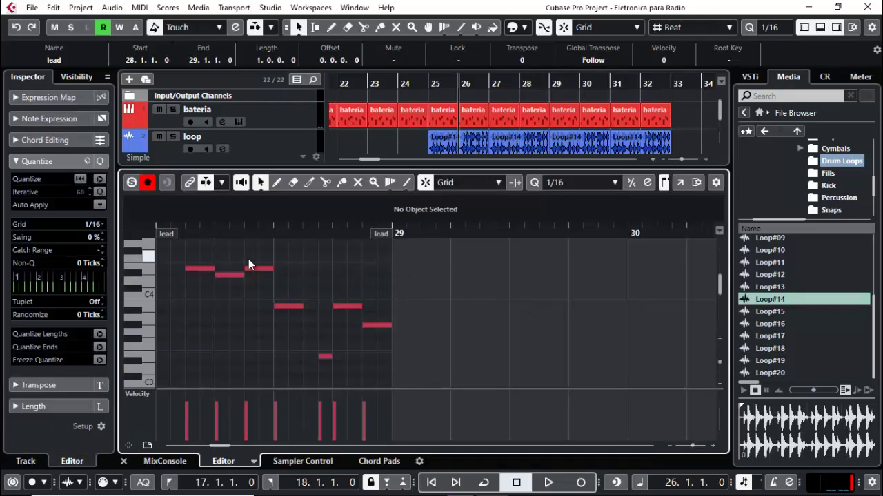
left_click_drag(181, 259, 383, 356)
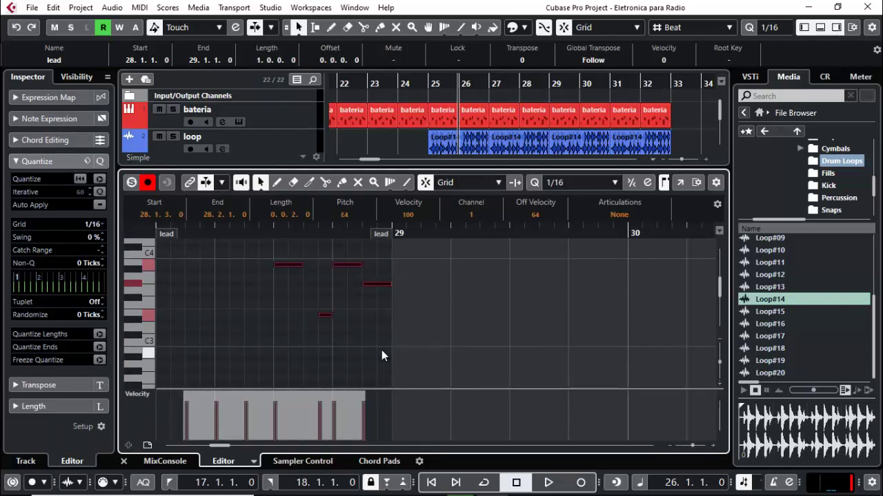
key("shift+Up")
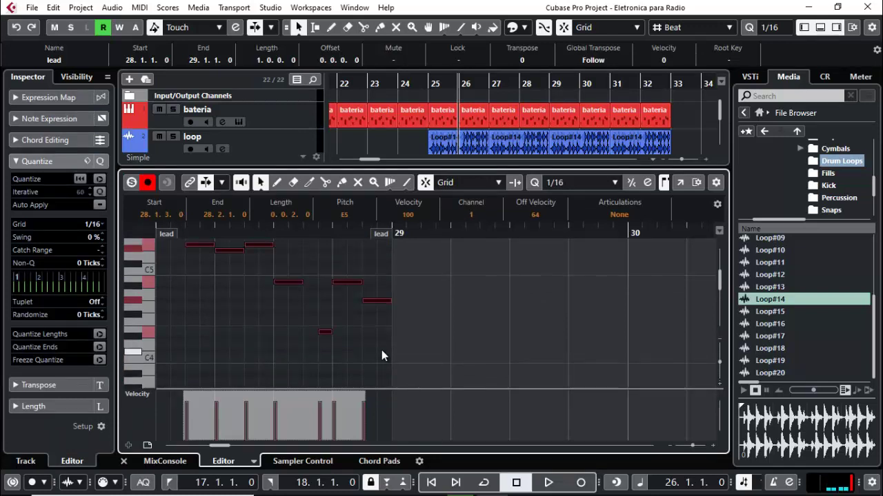
key("ctrl+e")
key("space")
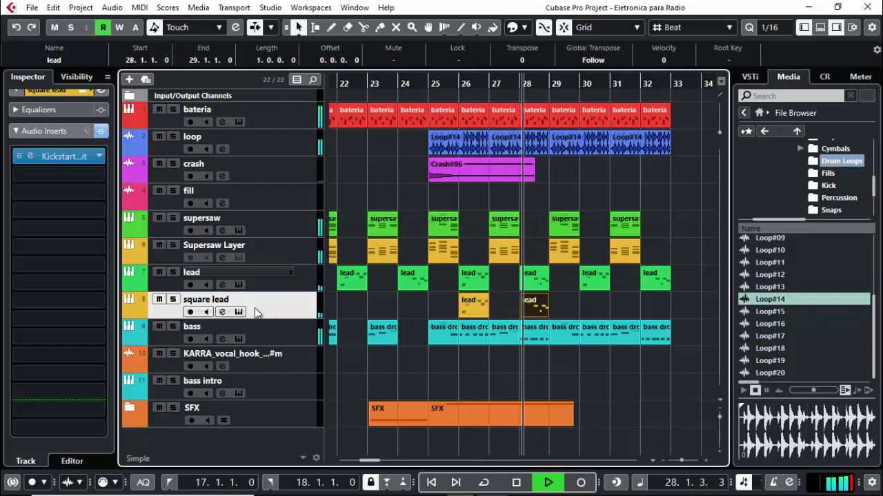
key("space")
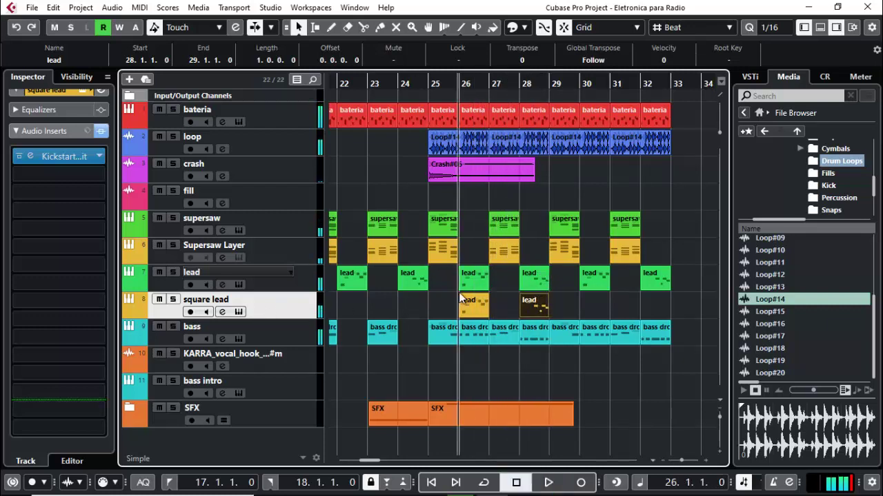
Copy the two square lead clips at bars 26 and 28 to bars 30 and 32 during playback.
left_click(467, 307, "shift")
left_click_drag(466, 306, 617, 318)
key("space")
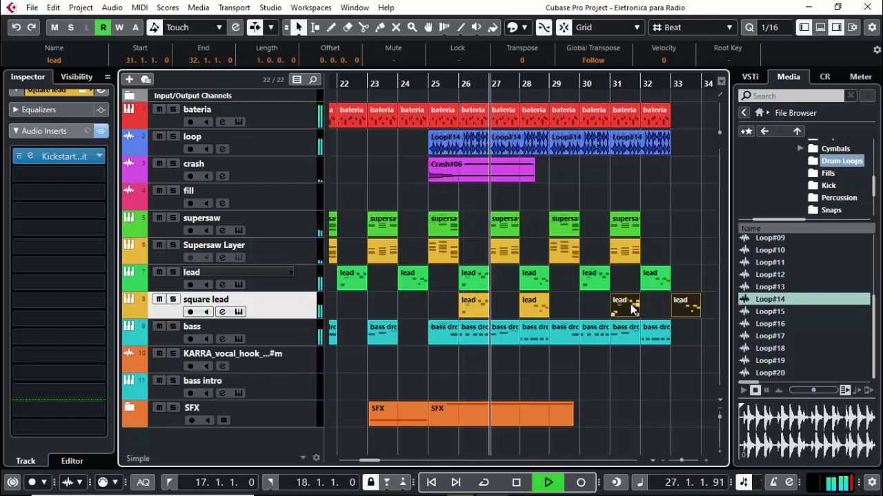
left_click_drag(624, 309, 600, 305)
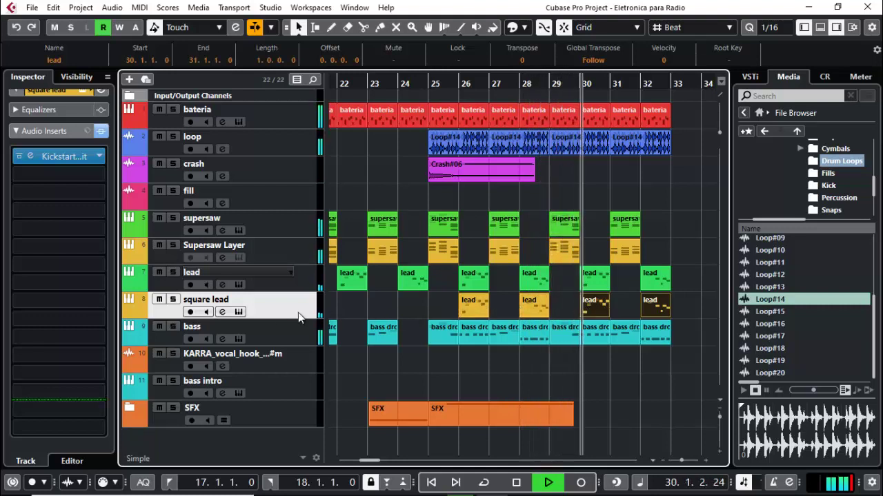
Reduce the square lead track's volume to about -8.31 while listening, then stop playback.
scroll(76, 179, "up", 3)
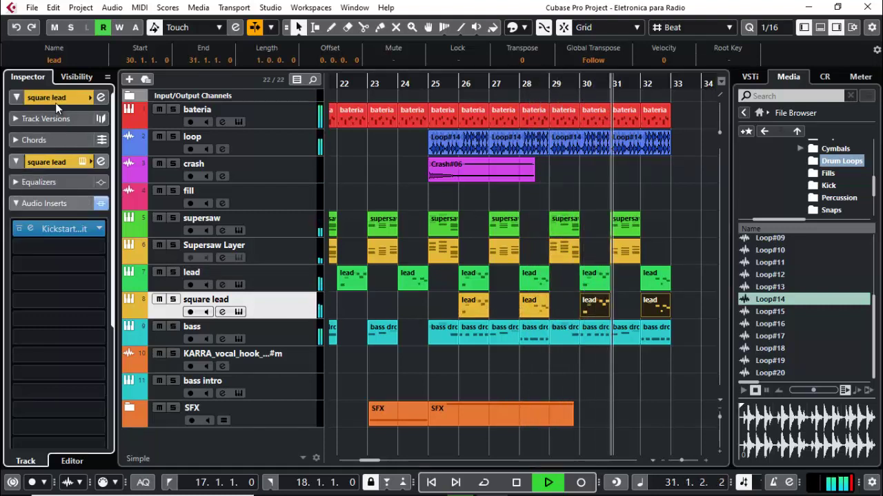
left_click(56, 101)
left_click_drag(75, 156, 75, 161)
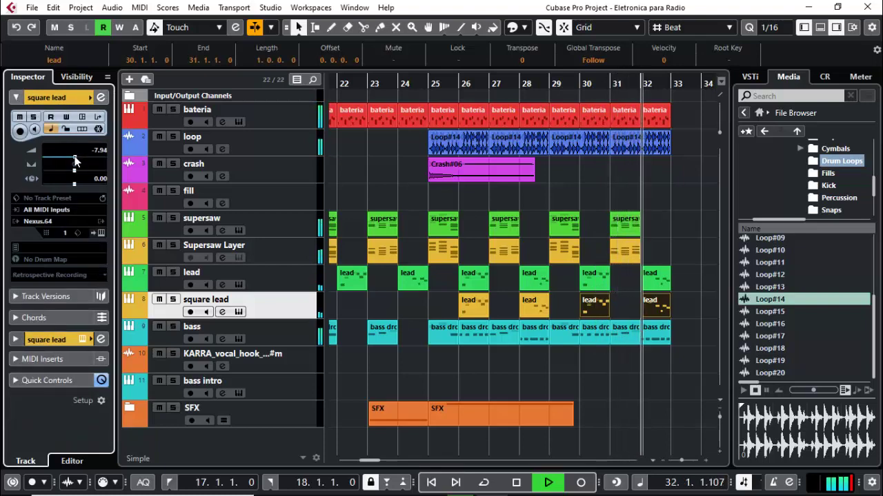
key("space")
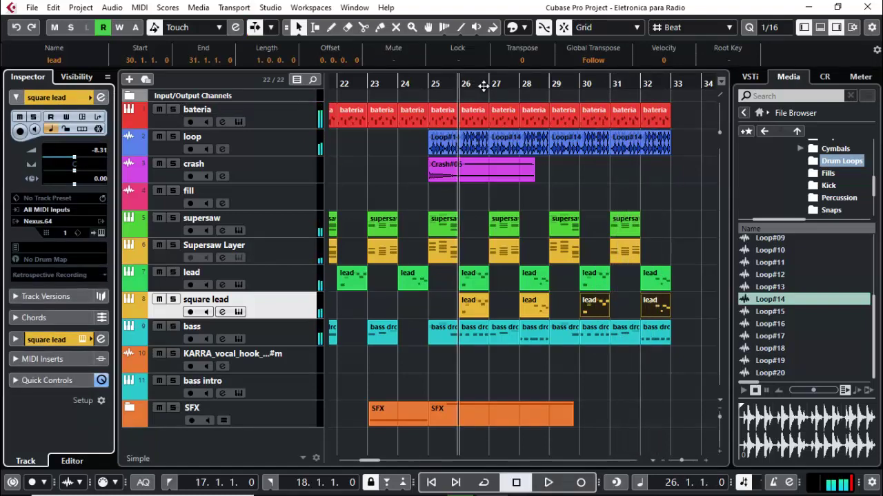
Expand the SFX folder and copy the Upfilter#04 clip from bar 23 to beat 4 of bar 32.
left_click_drag(483, 85, 480, 81)
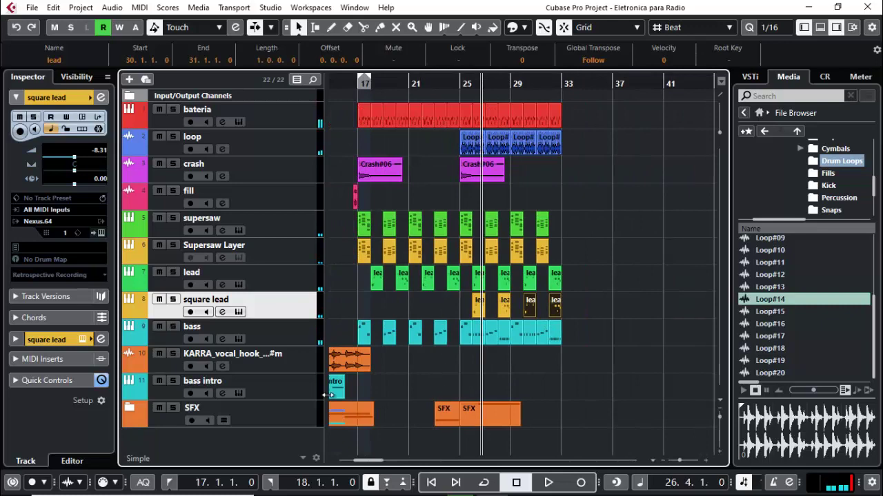
left_click(128, 407)
scroll(531, 264, "down", 5)
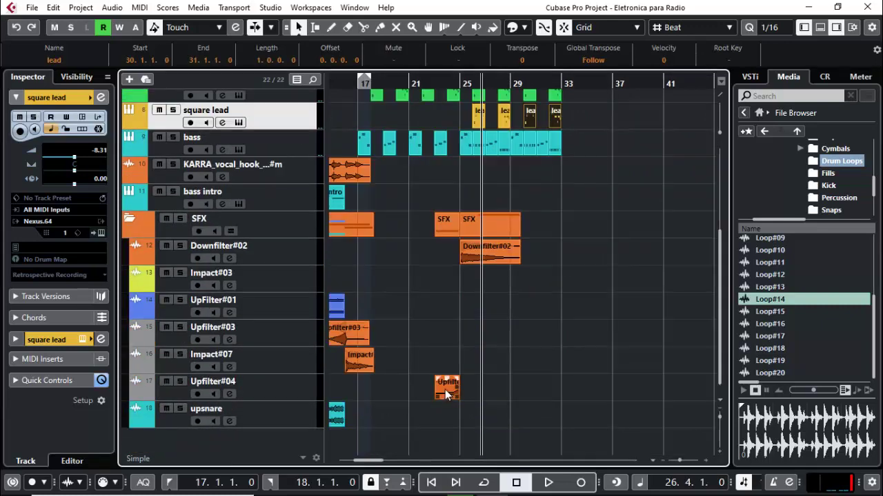
left_click_drag(445, 390, 569, 383)
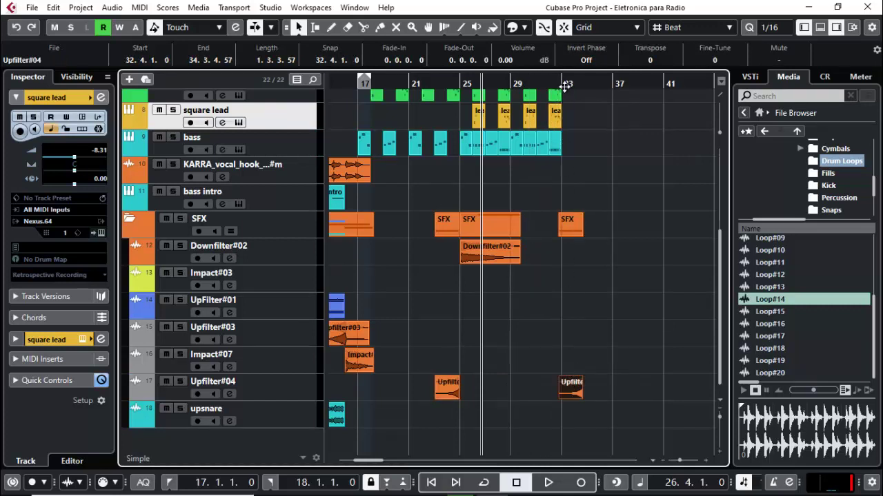
Move the copied Upfilter#04 clip back so that it ends at bar 33 and play its ending.
left_click_drag(564, 85, 563, 103)
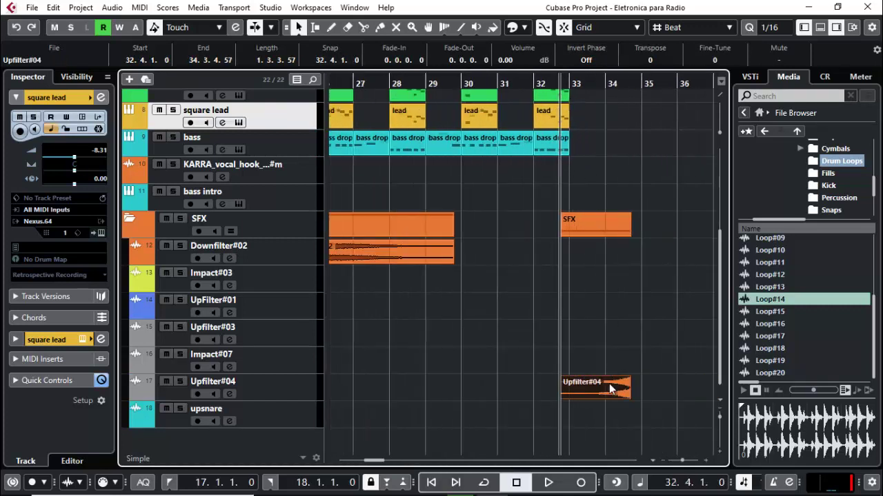
left_click_drag(597, 397, 540, 387)
left_click_drag(548, 84, 556, 112)
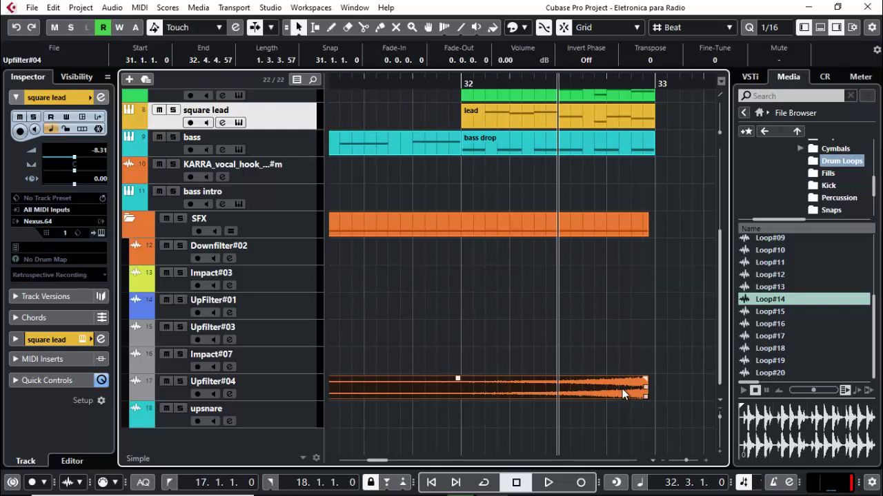
left_click_drag(622, 389, 628, 389)
key("space")
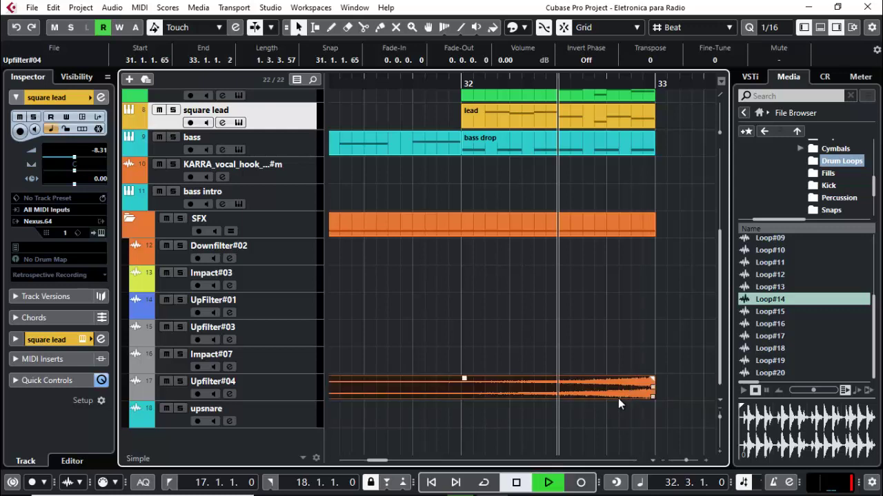
key("space")
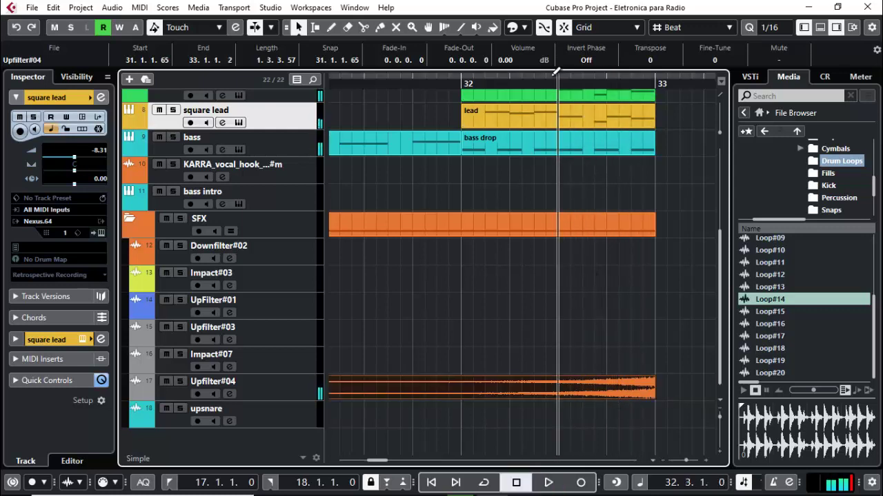
Copy the KARRA vocal hook clip from bar 9 to bar 25 and play the section from bar 25.
left_click_drag(551, 82, 552, 50)
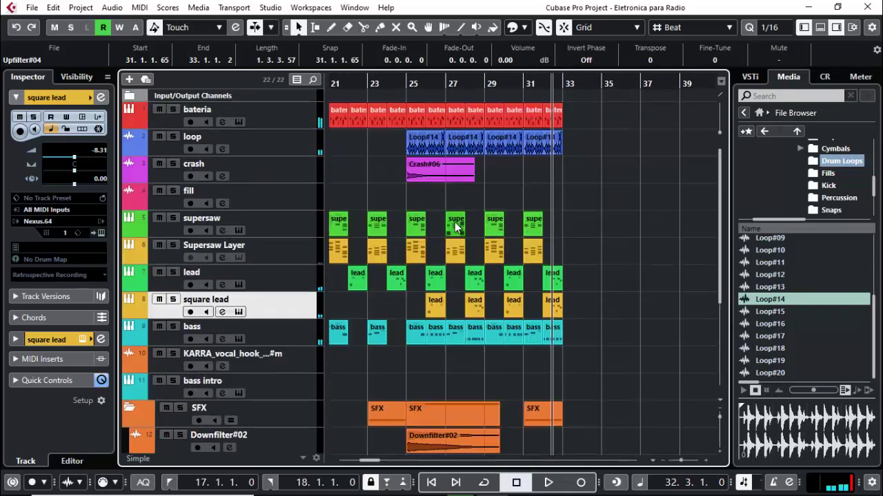
scroll(355, 183, "up", 5)
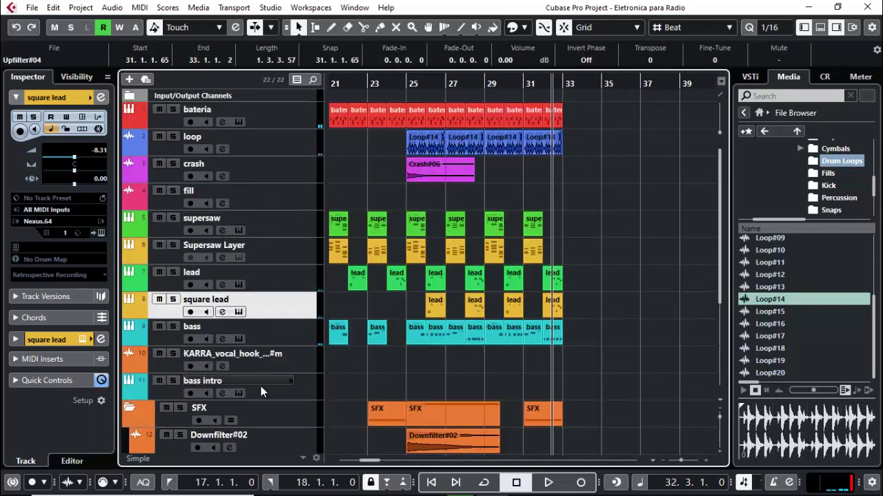
left_click(267, 367)
left_click_drag(394, 84, 415, 83)
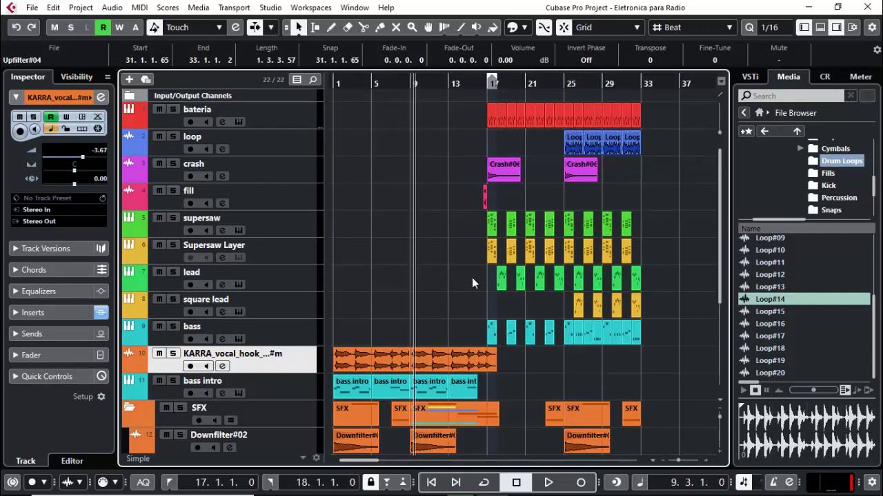
left_click(462, 354)
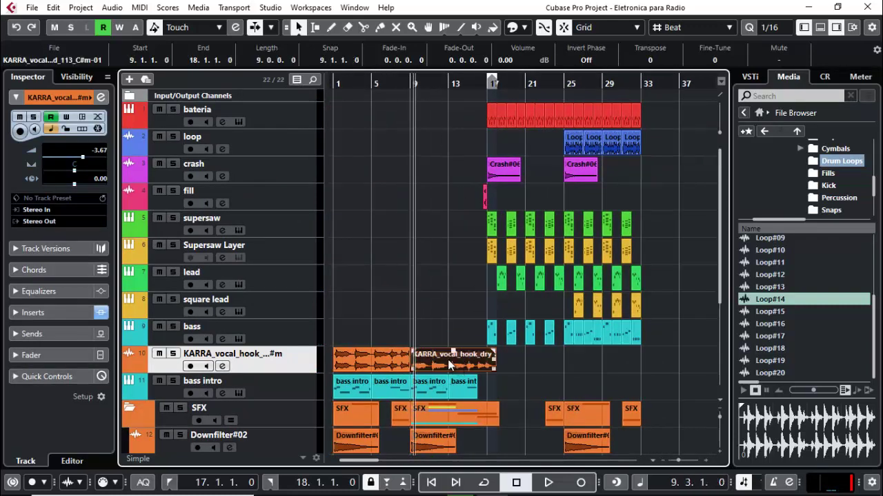
left_click_drag(447, 359, 597, 351)
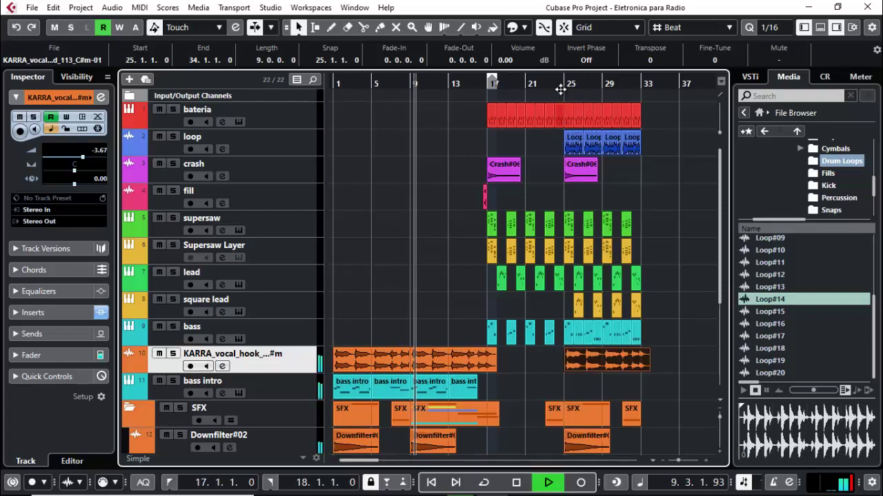
left_click(565, 83)
key("space")
left_click_drag(578, 82, 601, 110)
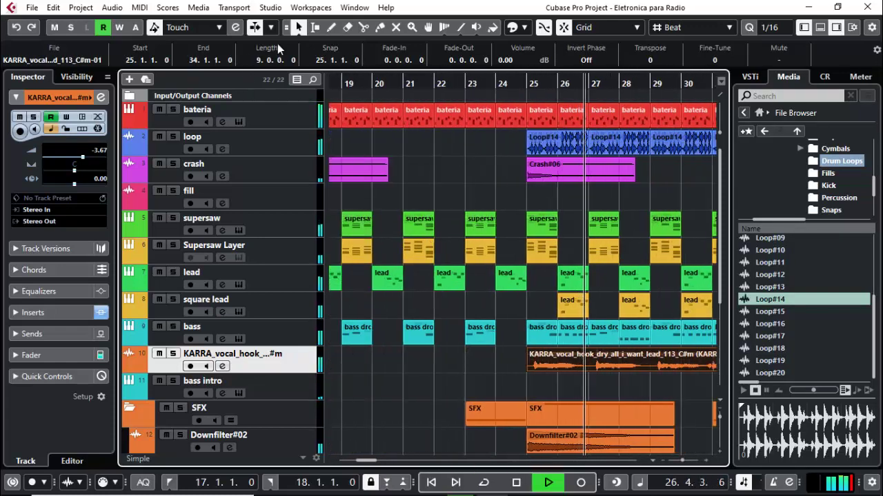
key("space")
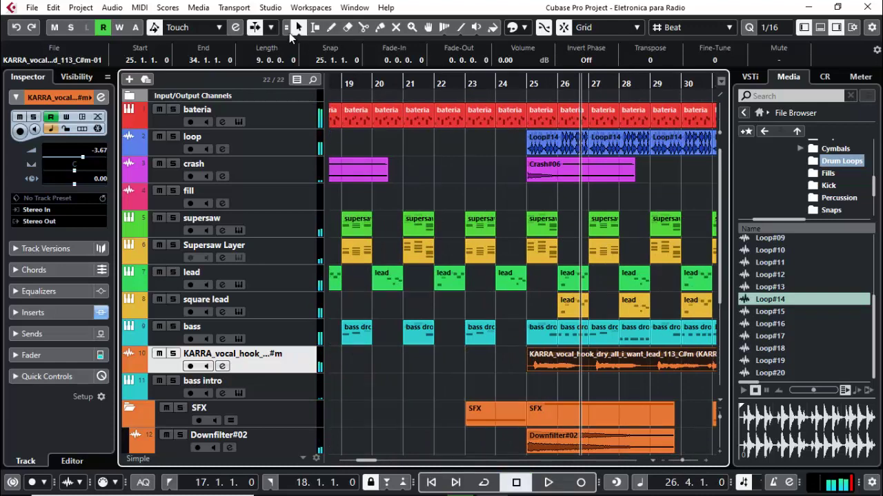
Split the copied KARRA vocal clip at bar 27 and delete the part after the cut.
left_click(364, 27)
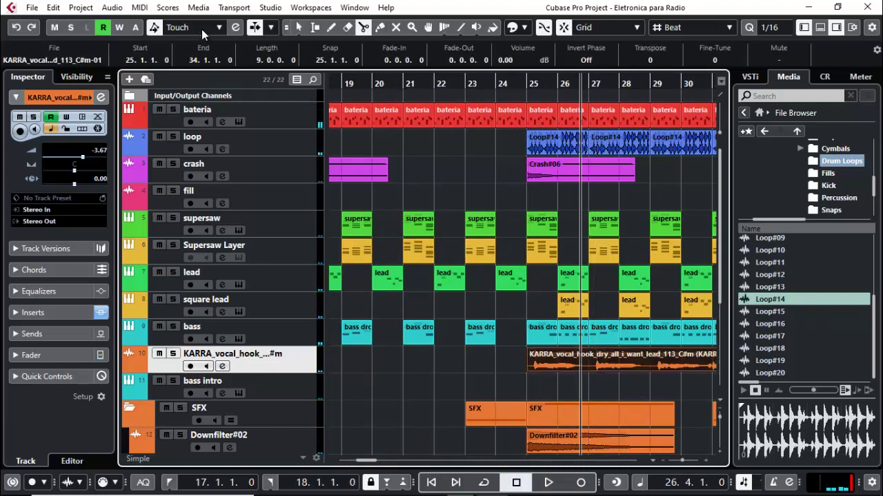
left_click(298, 27)
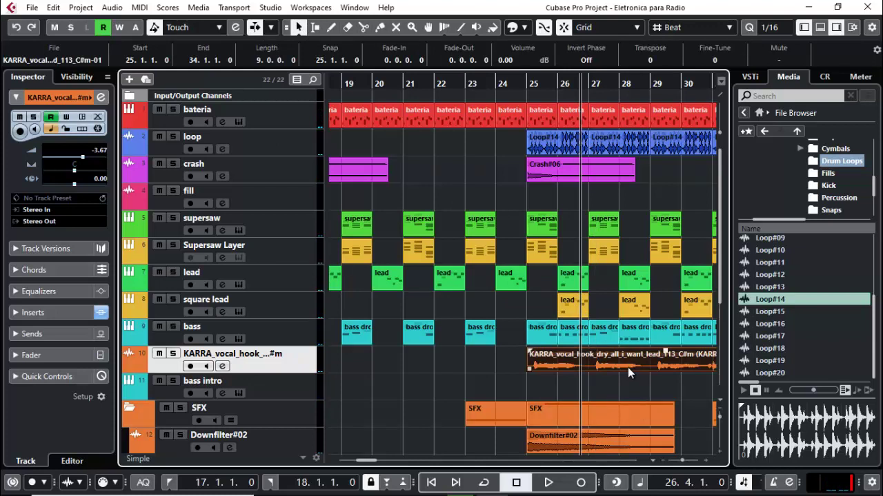
left_click(363, 27)
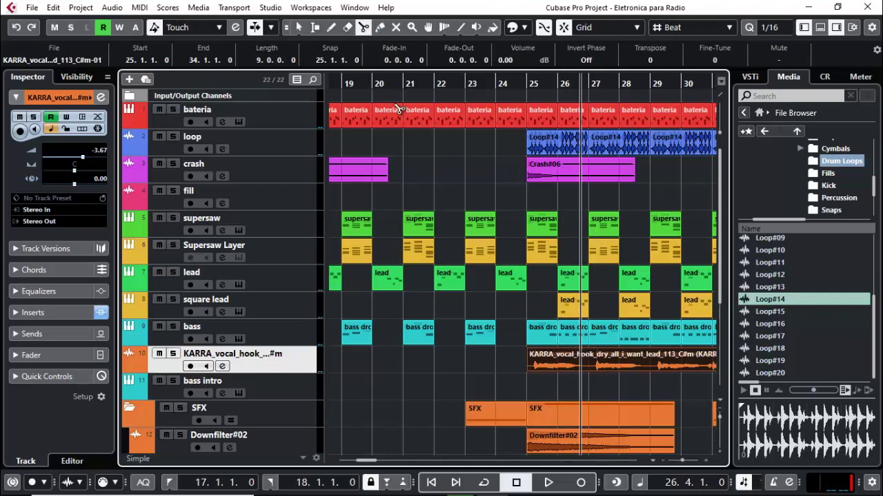
left_click(585, 362)
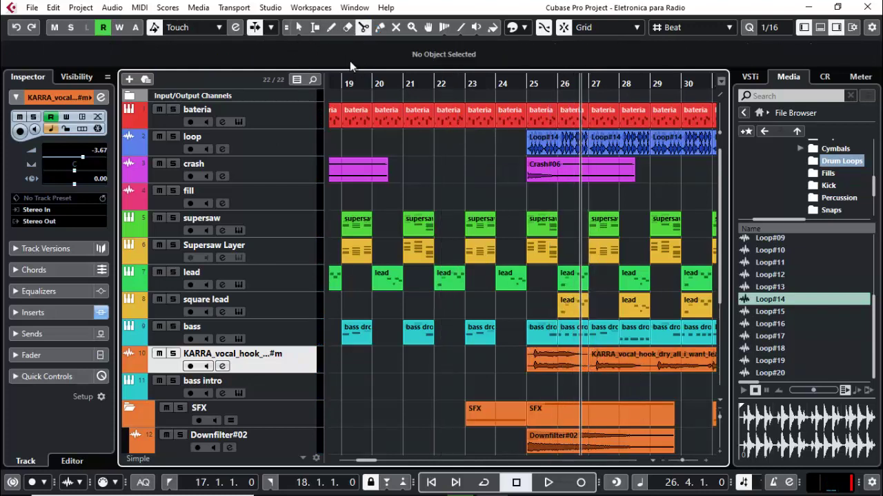
key("1")
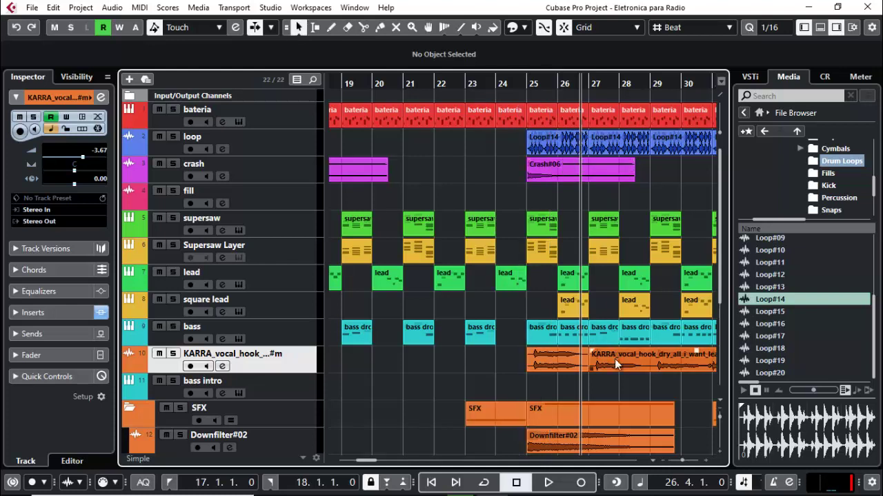
left_click(618, 365)
key("Delete")
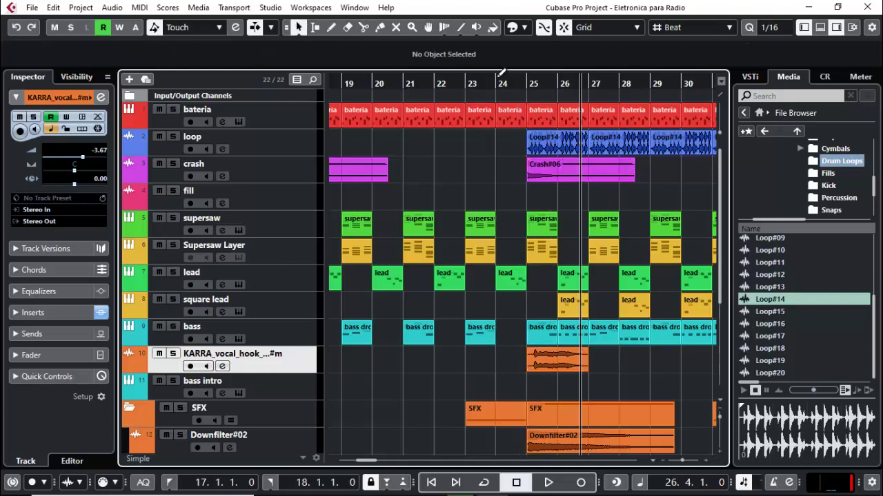
Listen to the two-bar vocal clip with the arrangement from bar 25.
left_click(527, 81)
key("space")
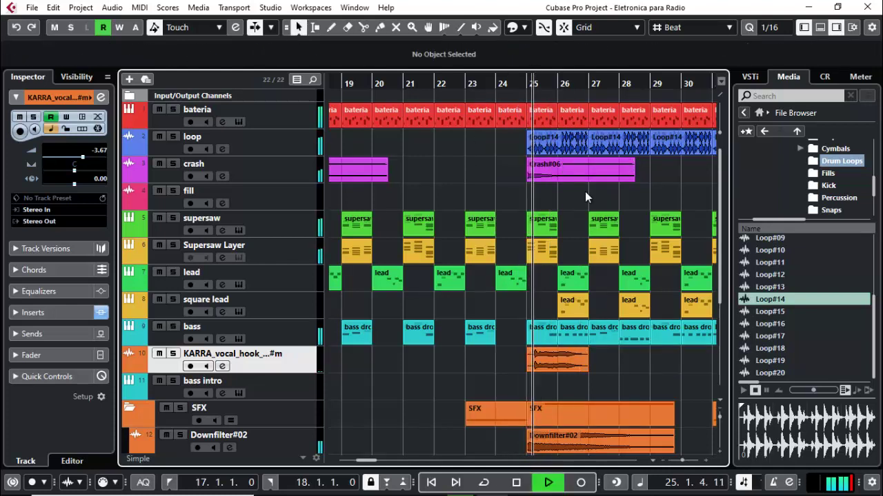
key("space")
key("space")
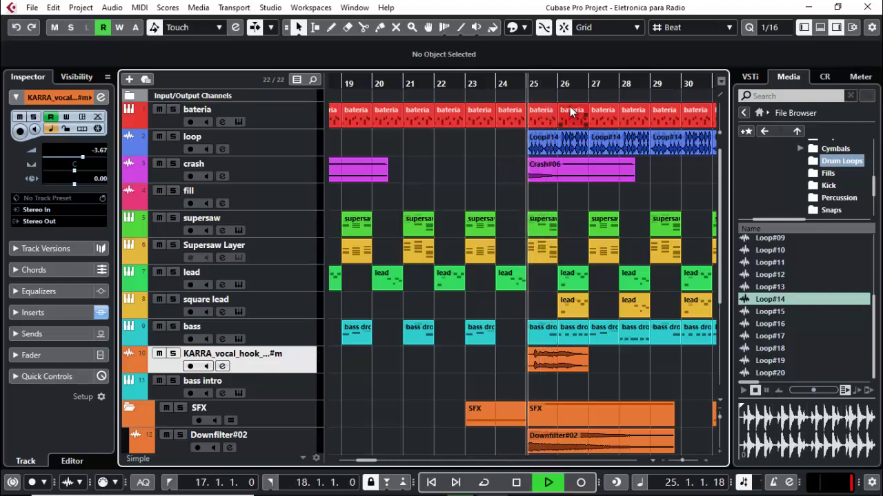
key("space")
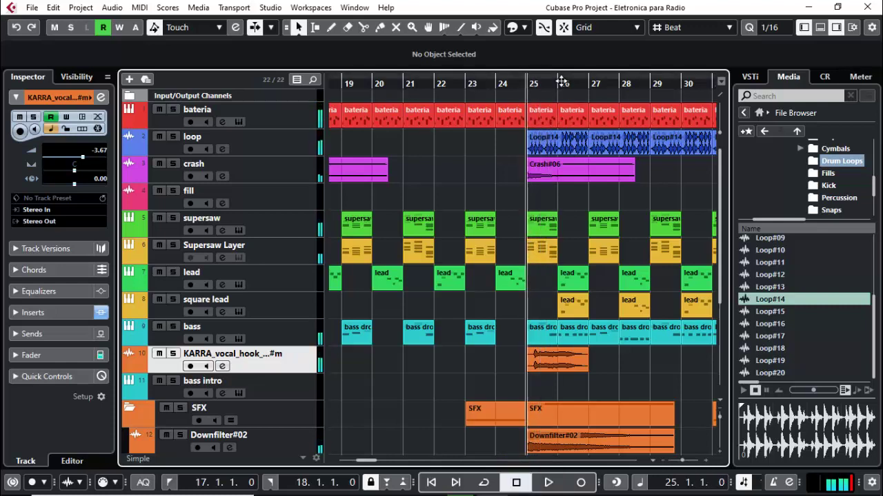
Play the opening of bar 25 and shorten the vocal clip to end at 25.3.4.119.
key("h")
key("h")
key("h")
key("h")
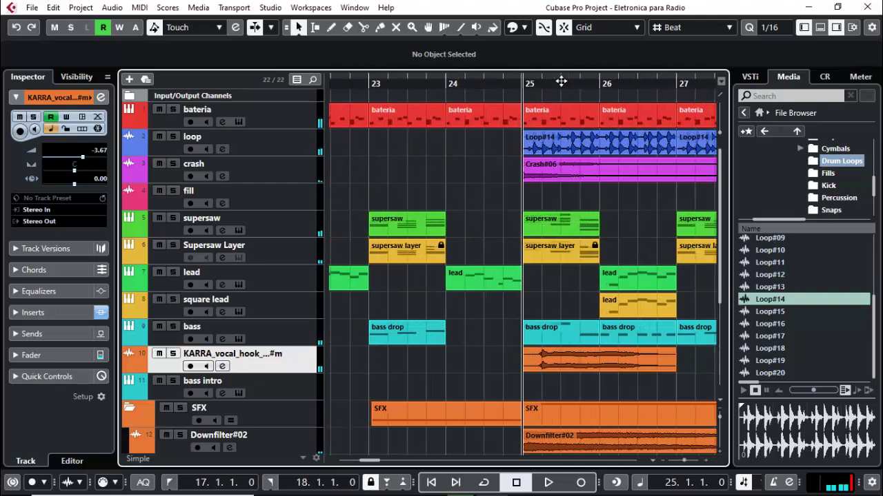
left_click_drag(369, 459, 369, 458)
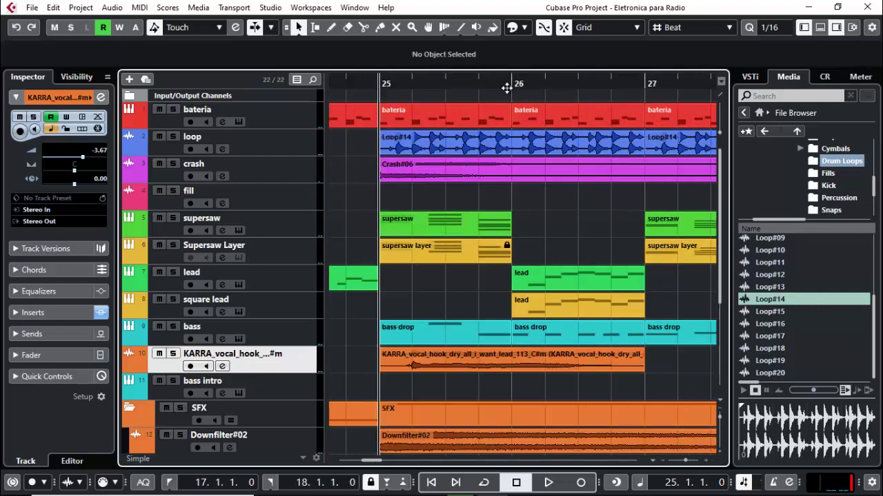
key("space")
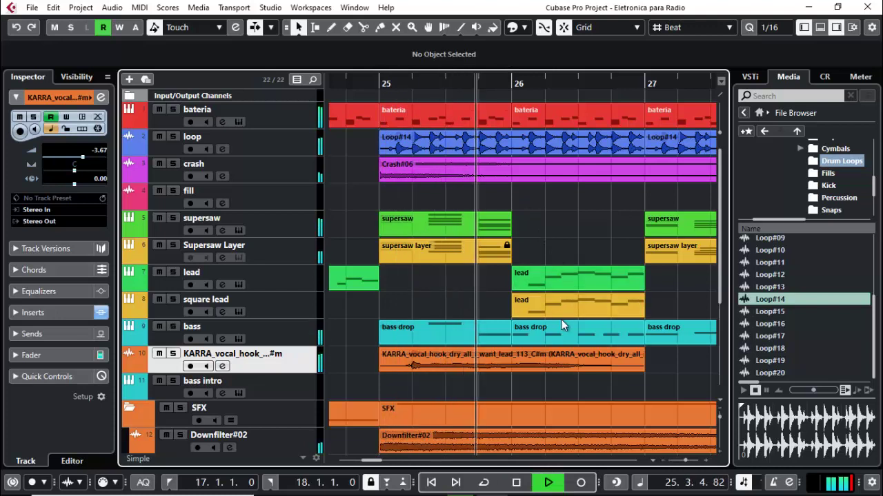
key("space")
left_click_drag(644, 369, 484, 369)
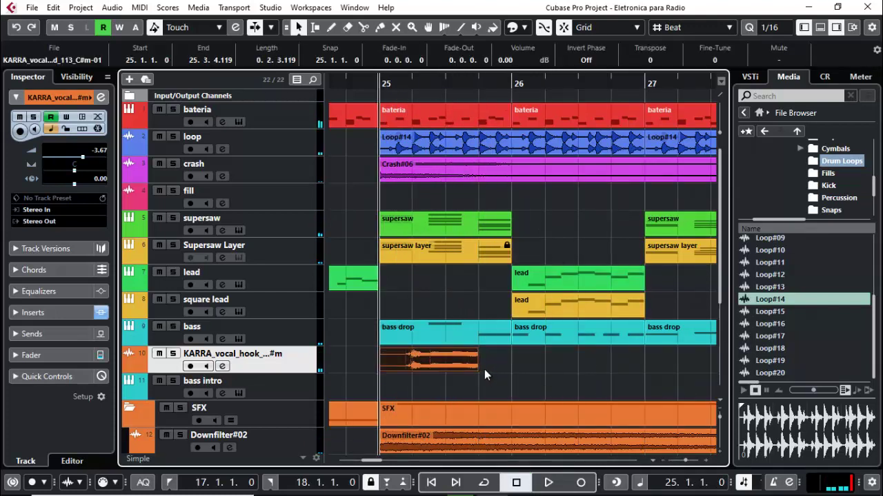
Set the grid type to Use Quantize and play the shortened vocal from bar 25.
left_click(683, 28)
left_click(683, 73)
key("space")
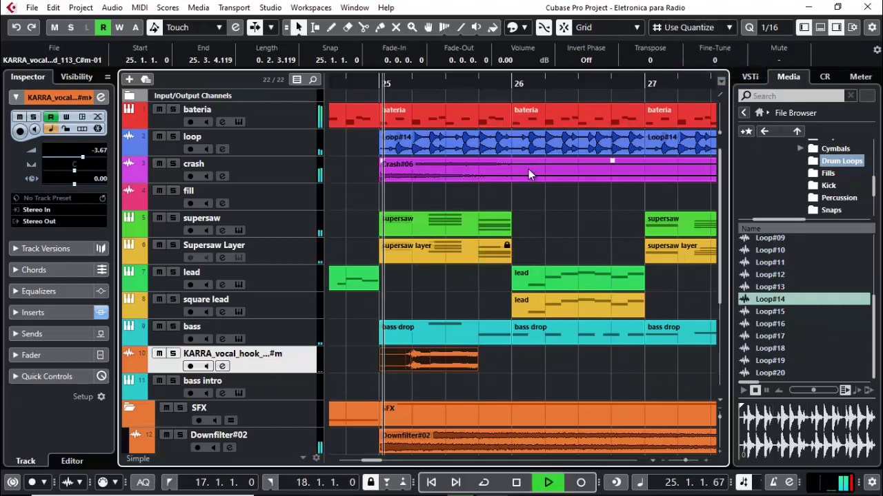
key("space")
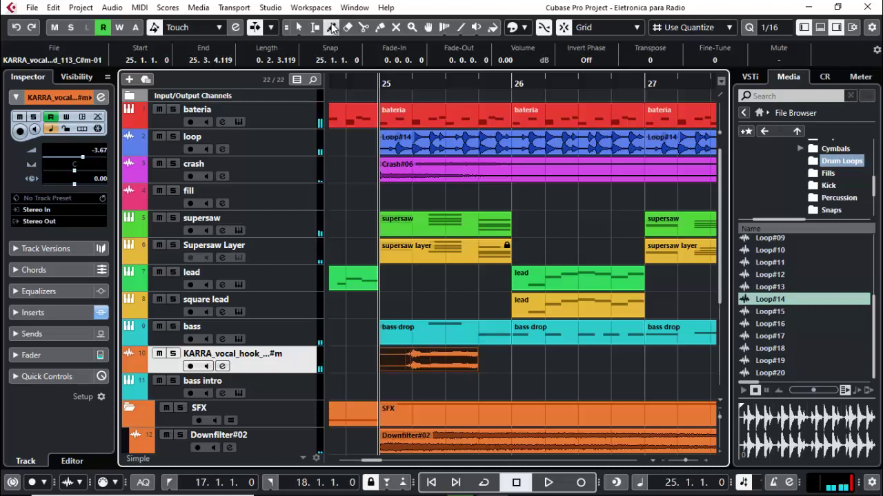
Split the vocal clip at beat 3 of bar 25 and copy the second slice to beat 4.
left_click(363, 27)
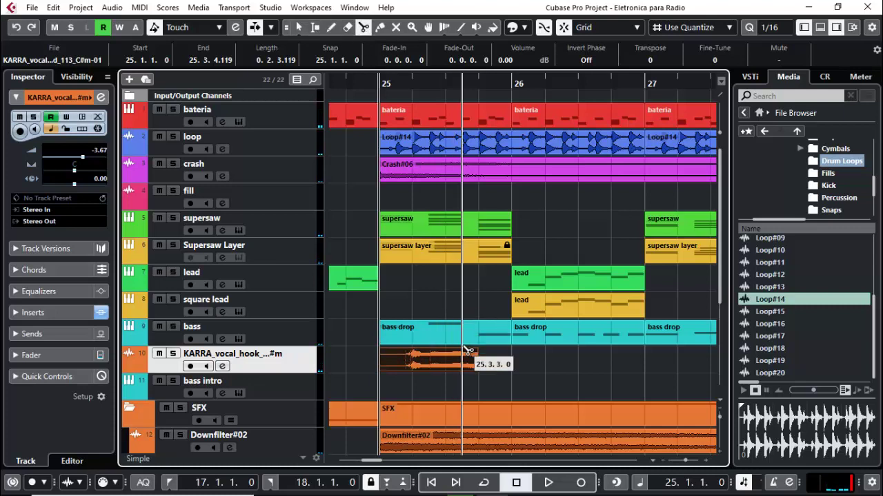
key("space")
key("space")
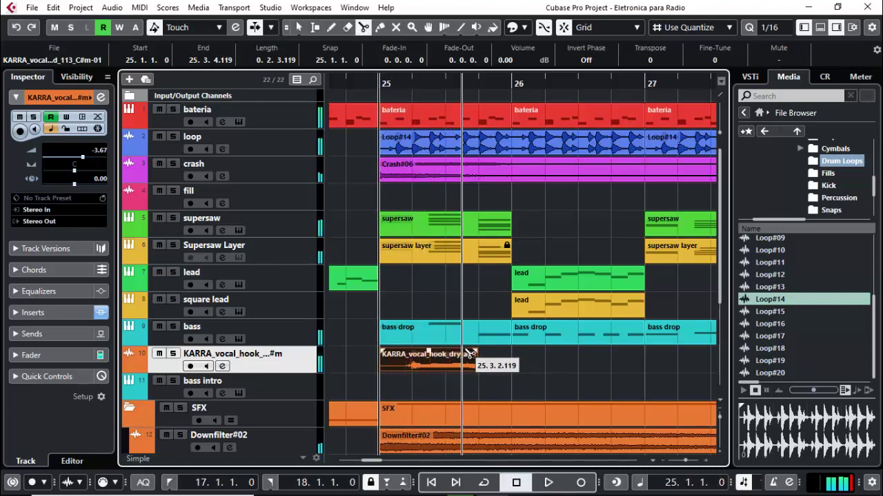
left_click(445, 360)
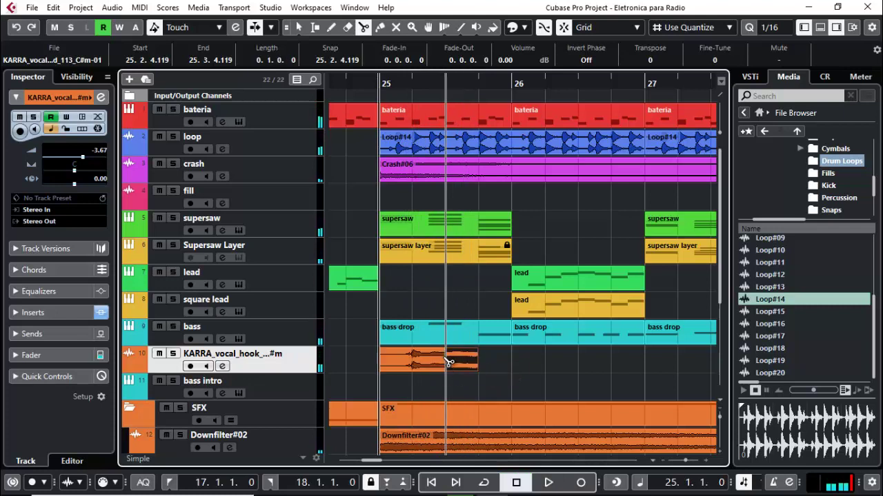
left_click(298, 27)
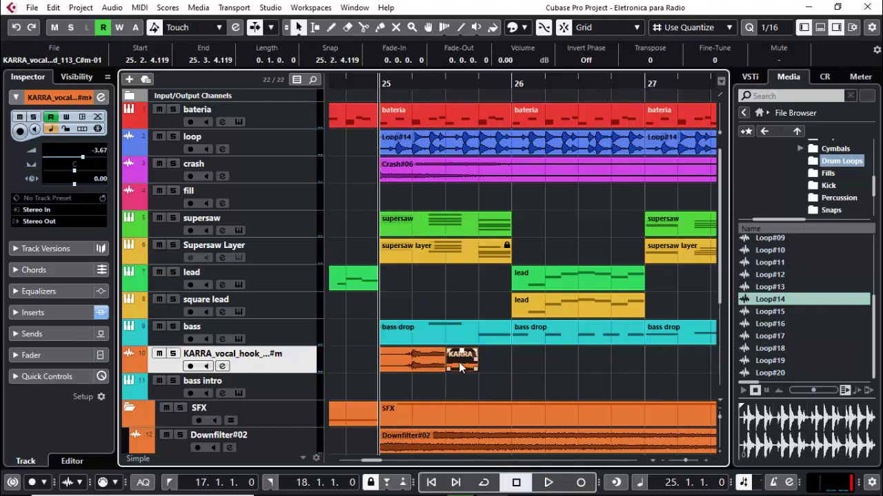
left_click_drag(459, 367, 490, 366)
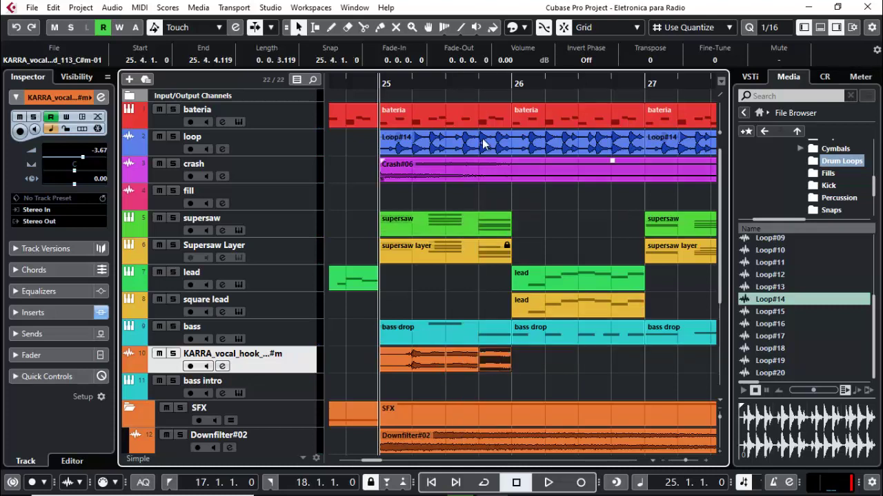
Shorten the vocal slice at beat 3 of bar 25 to end at 25.3.2.119 and check it in playback.
left_click_drag(447, 83, 443, 88)
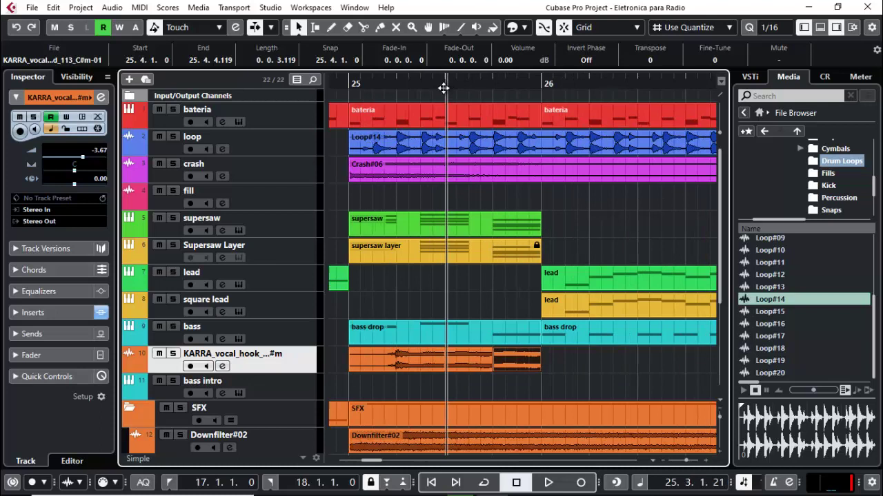
left_click(373, 84)
key("space")
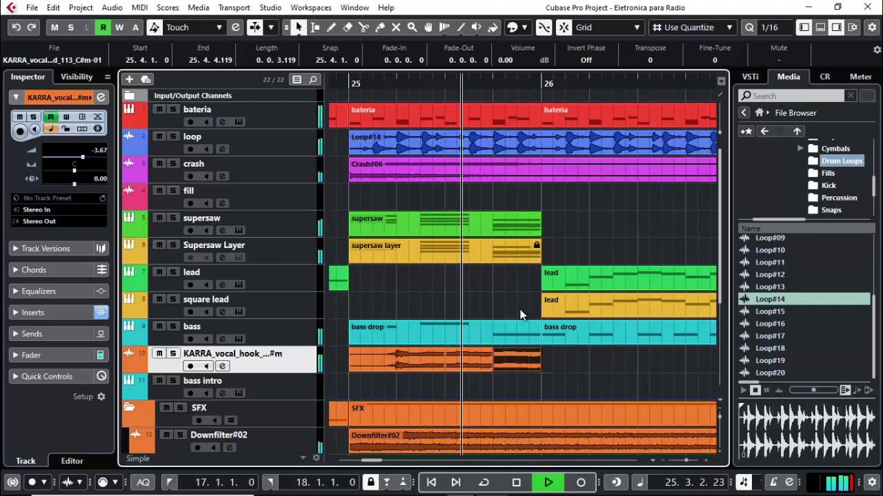
key("space")
left_click_drag(486, 370, 470, 370)
key("space")
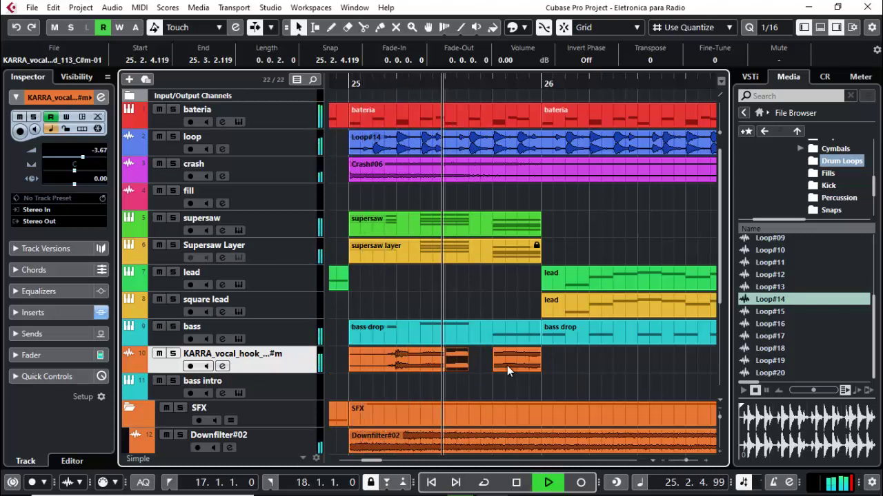
key("space")
key("space")
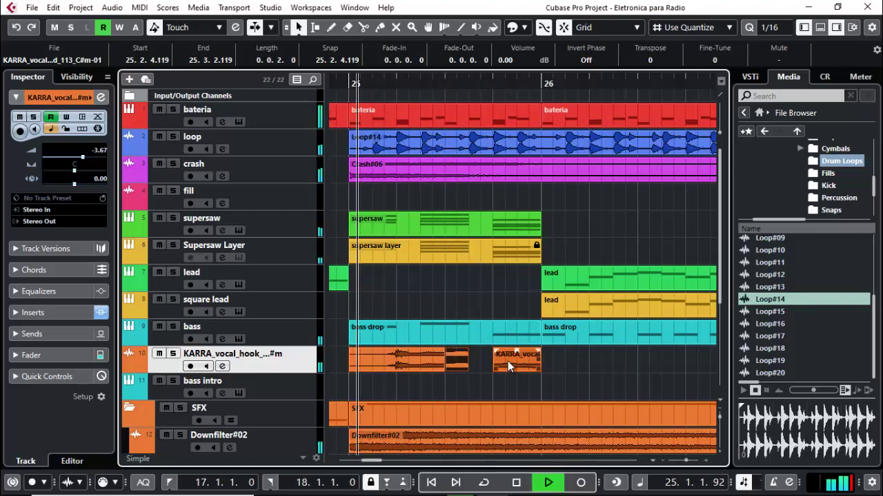
key("space")
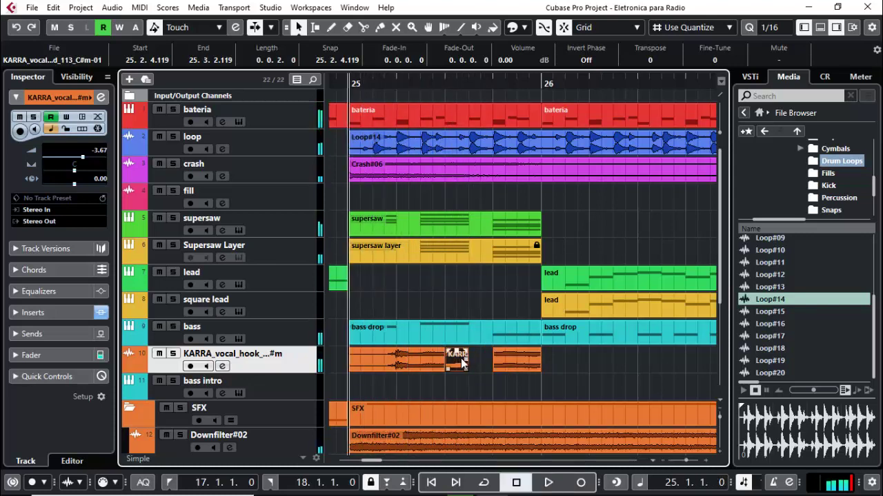
Move the short vocal slice to 25.3.3 and the longer slice to 26.2.1, and play from bar 25.
left_click_drag(460, 364, 595, 361)
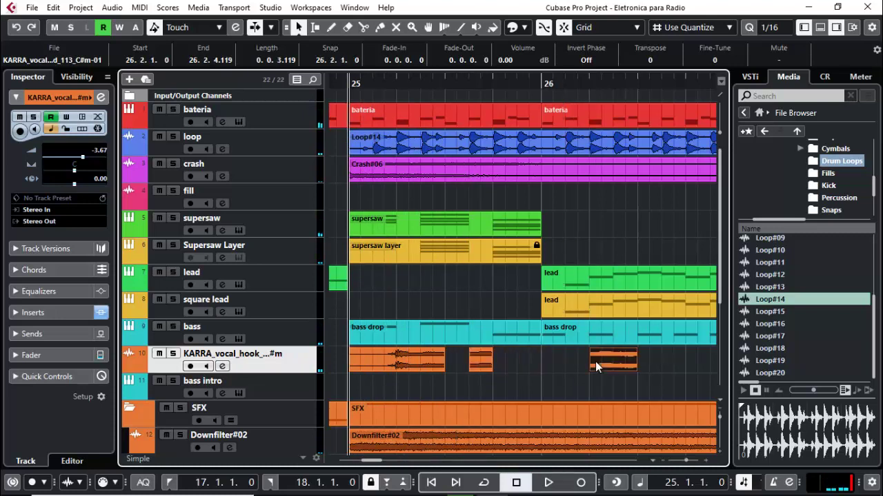
left_click(362, 82)
key("space")
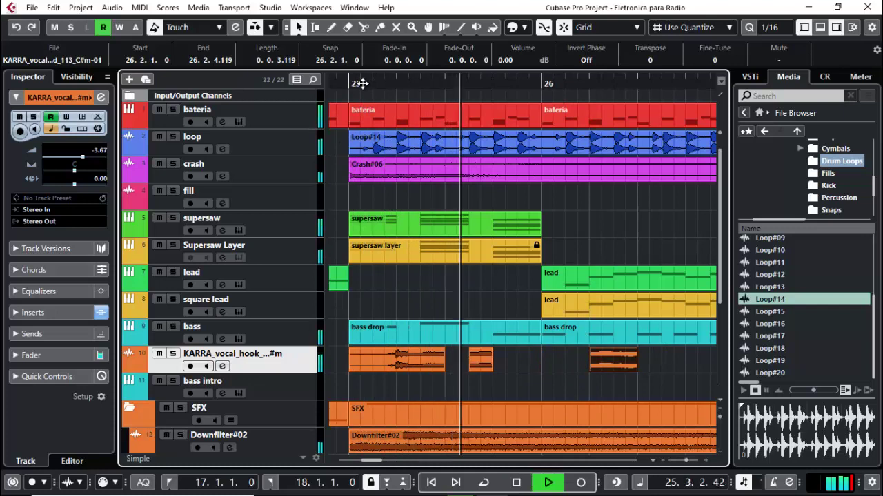
key("space")
left_click(476, 364)
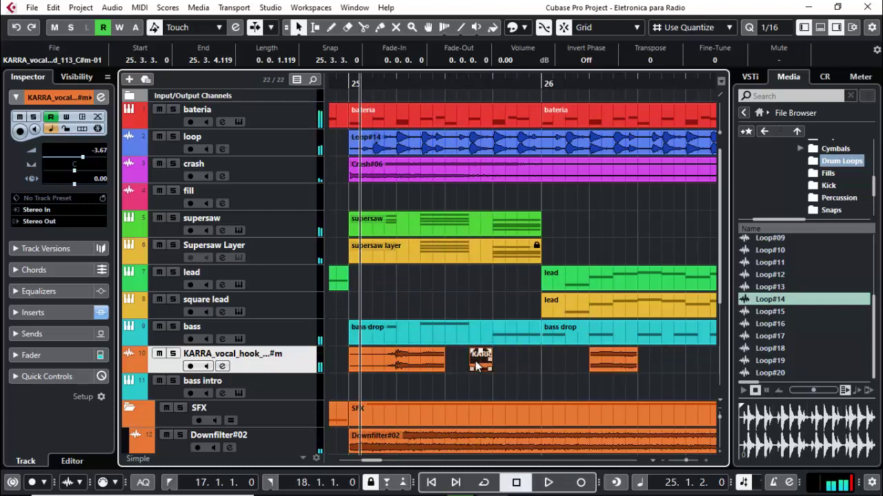
Delete the short vocal slice at 25.3.3, move the longer slice from bar 26 there, and play it.
key("Delete")
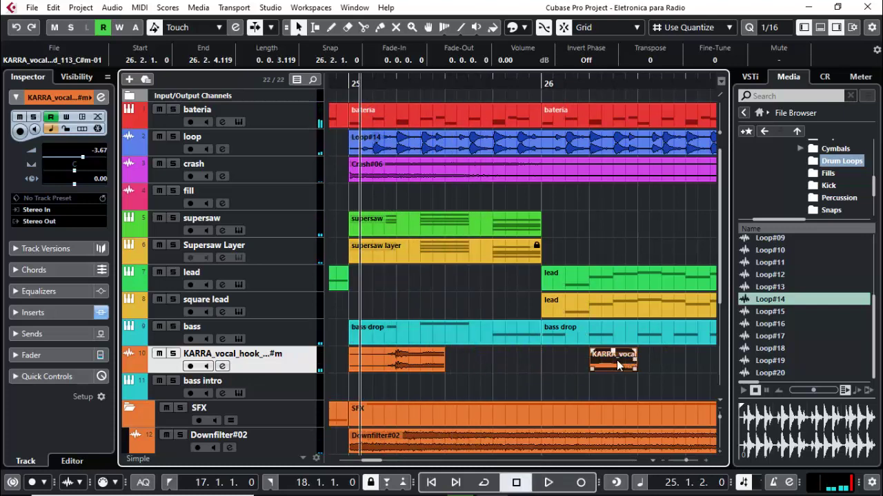
left_click_drag(618, 366, 496, 361)
key("space")
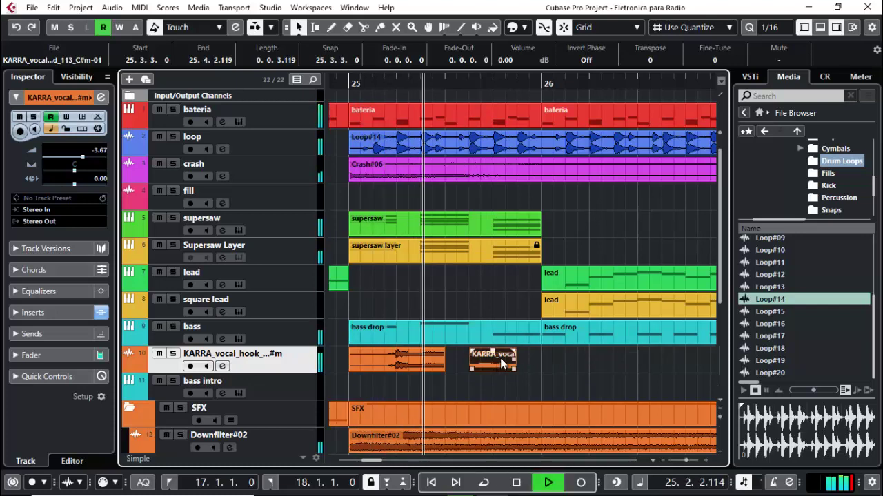
Shorten the vocal slice at 25.3.3 to end at 25.3.4 and check it in playback.
key("space")
left_click_drag(513, 368, 482, 367)
key("space")
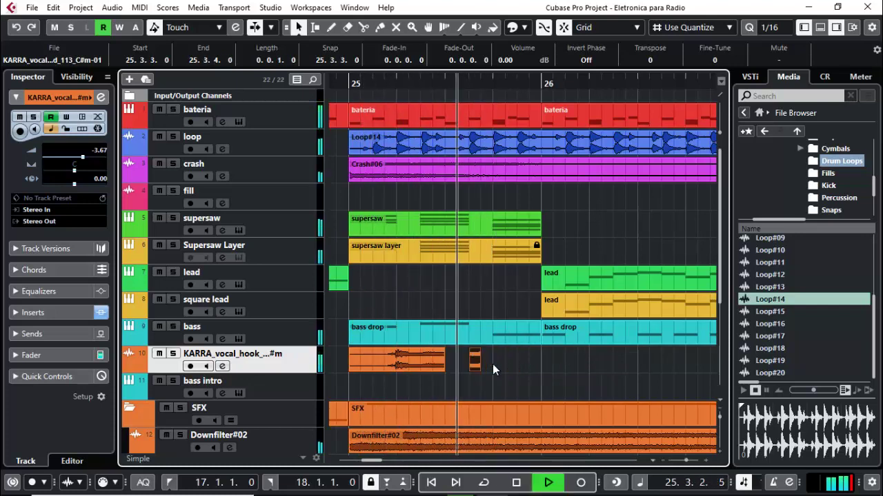
key("space")
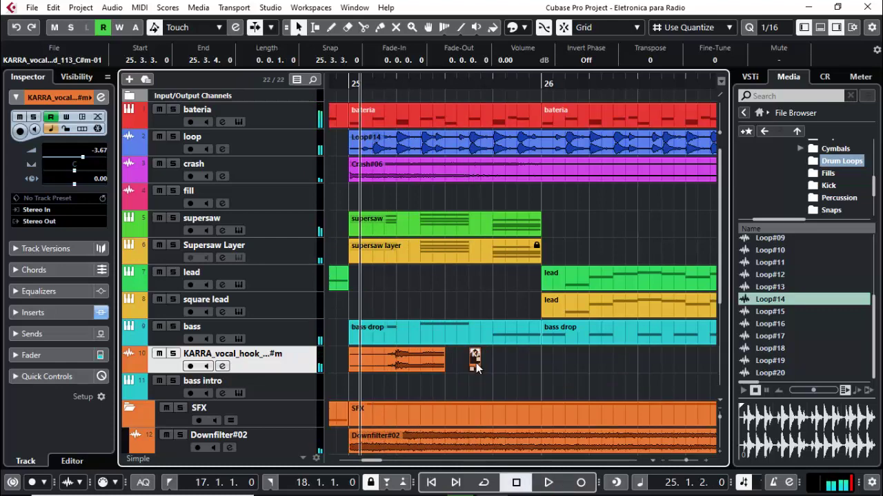
Solo the KARRA vocal hook track and listen to the chopped vocal on its own.
double_click(476, 366)
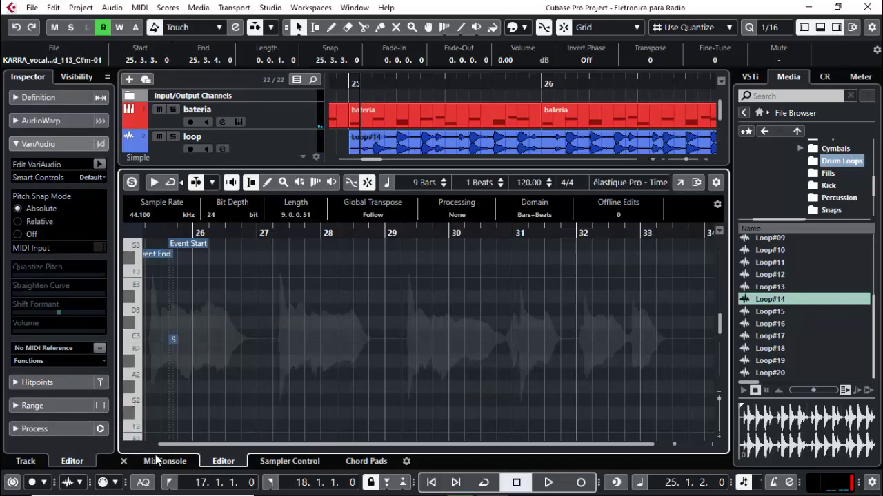
left_click(123, 462)
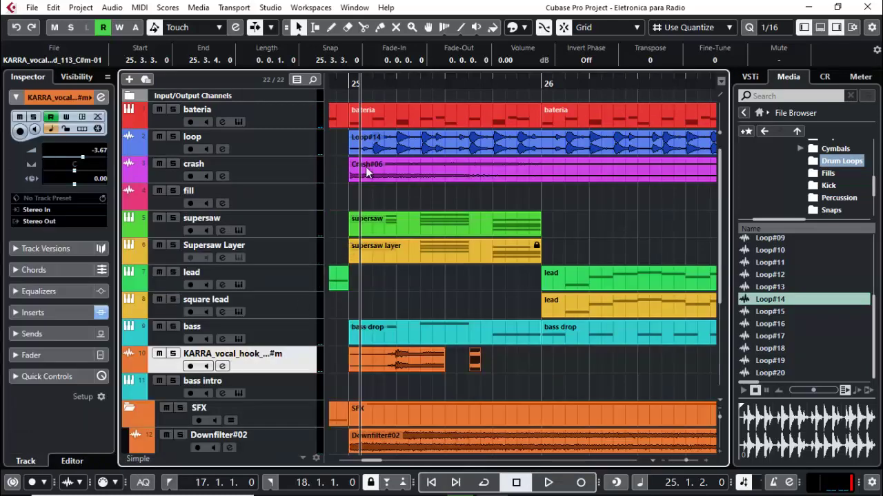
left_click(173, 355)
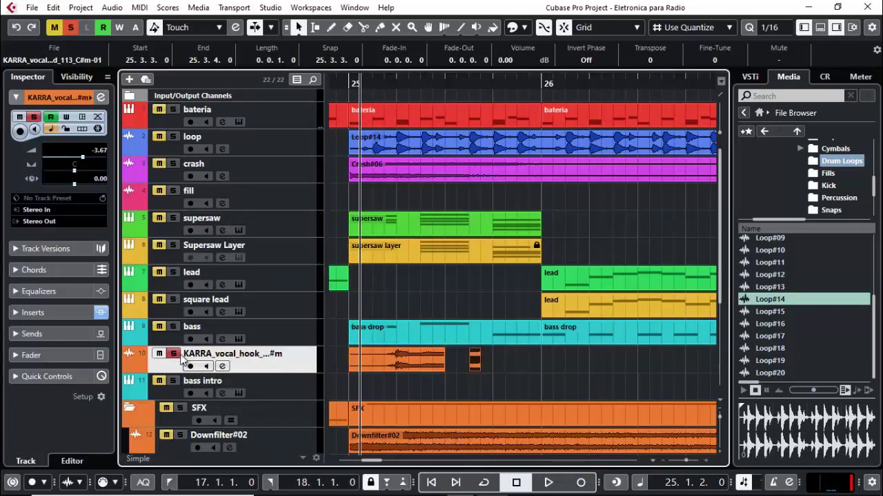
key("space")
key("space")
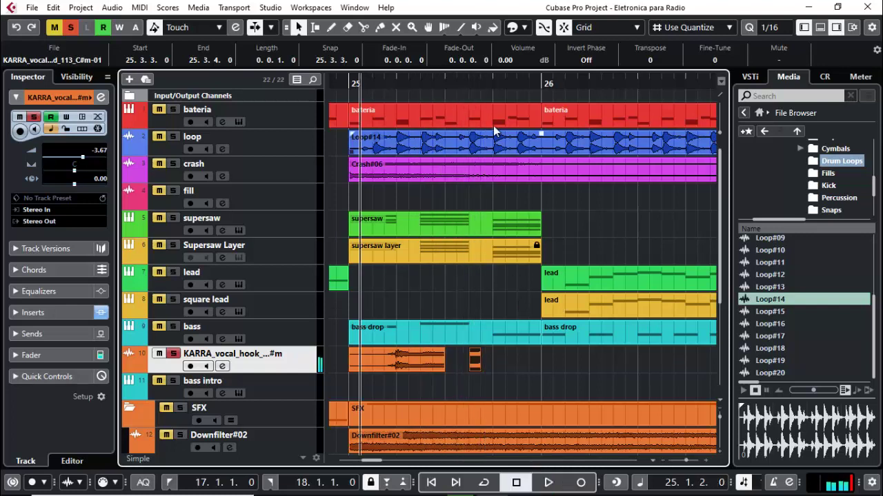
Transpose the vocal slice at 25.3.3 by -3 and listen to the soloed vocal from bar 25.
left_click(467, 79)
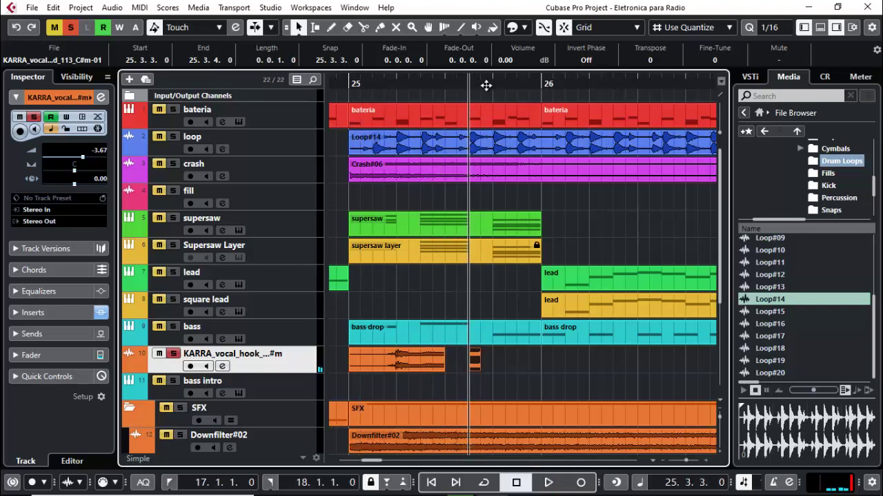
double_click(475, 360)
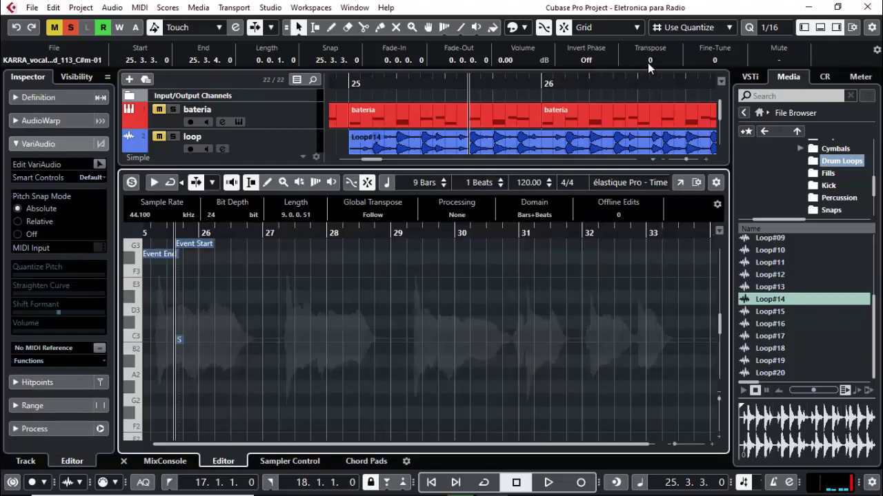
scroll(649, 60, "down", 1)
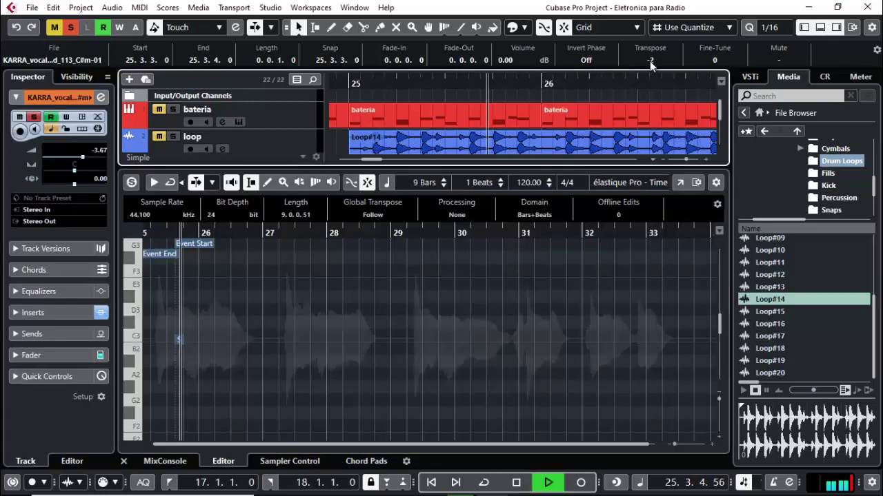
key("space")
key("space")
scroll(650, 63, "down", 3)
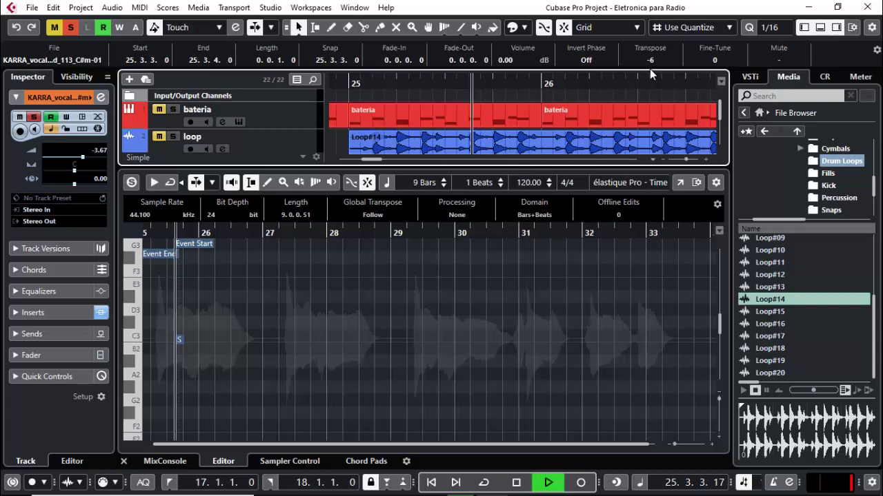
scroll(652, 62, "up", 2)
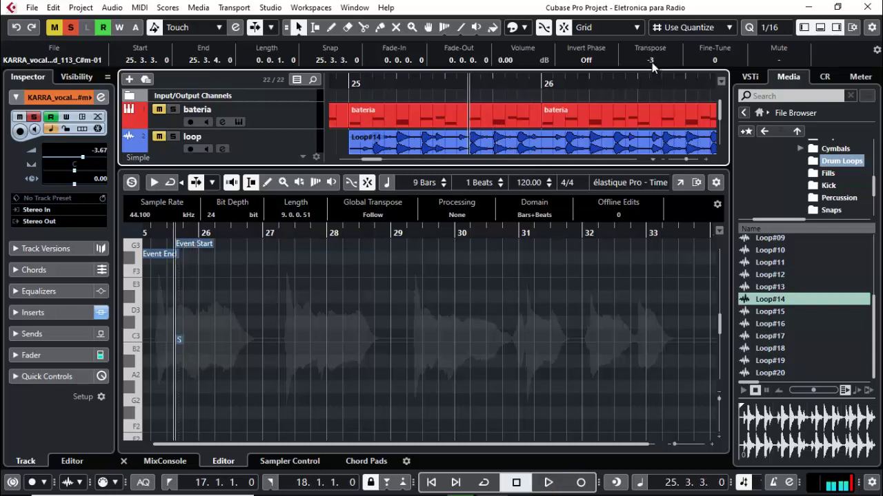
key("space")
left_click(124, 461)
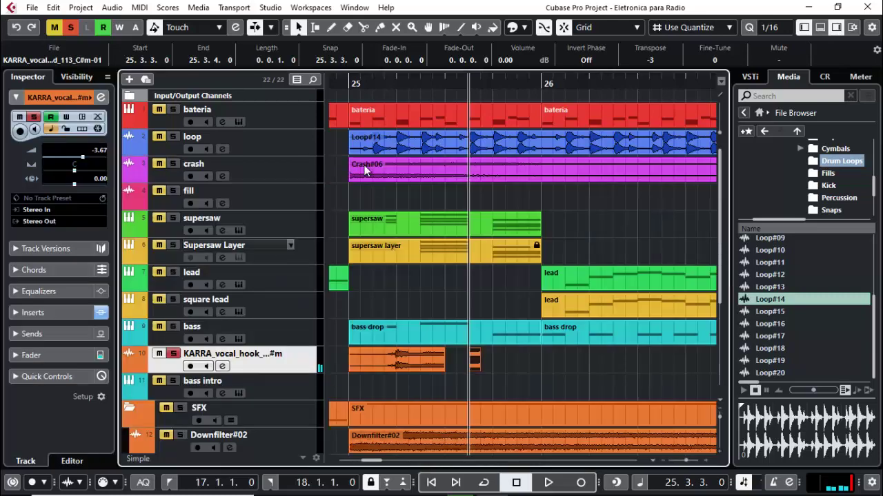
left_click(349, 82)
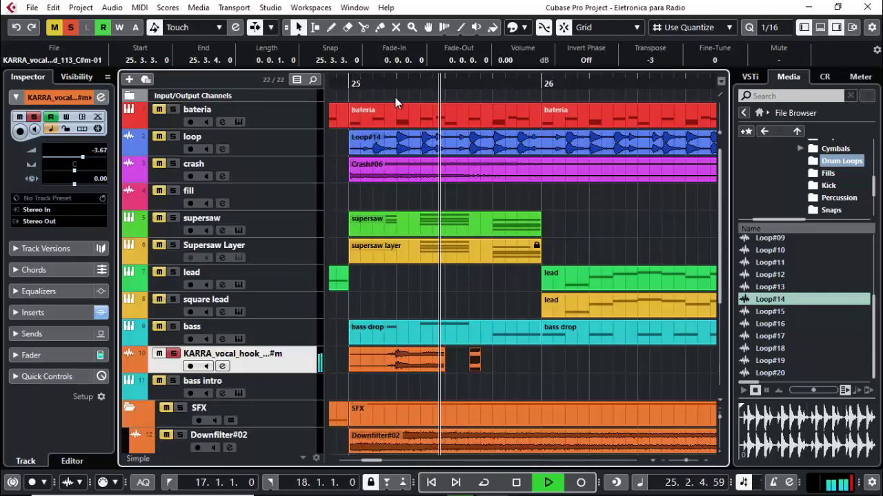
key("space")
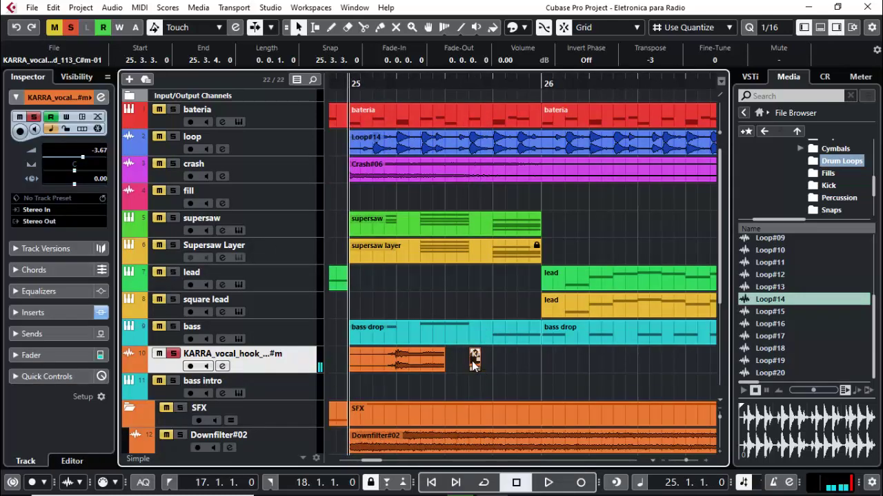
Copy the transposed vocal slice to 25.4.3, 26.1.3 and 26.2.3, and play from bar 25.
left_click_drag(477, 362, 609, 362)
left_click(469, 362)
left_click(352, 83)
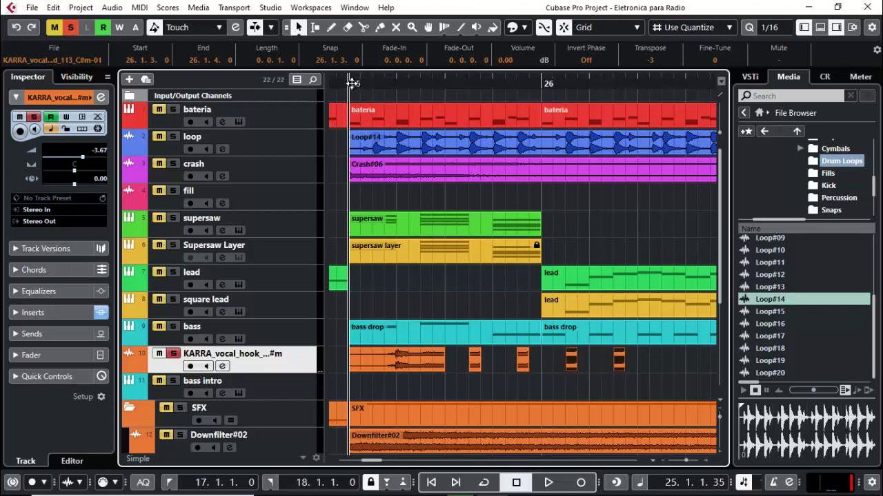
key("space")
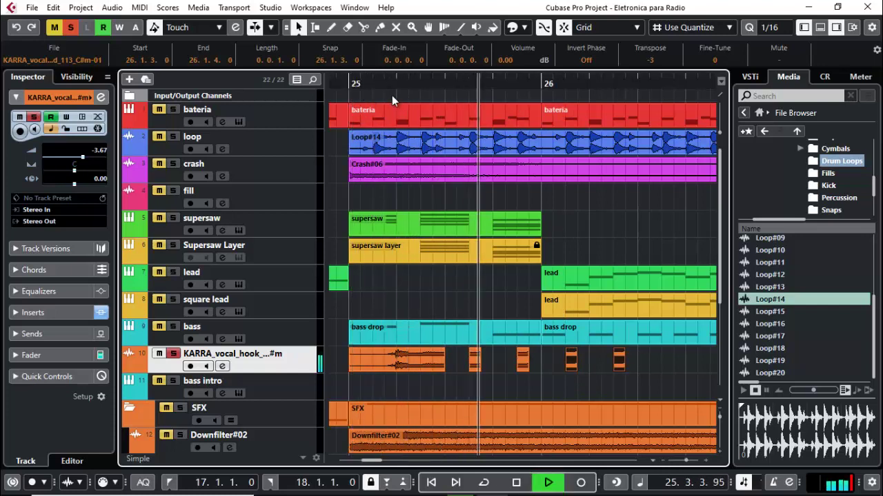
key("space")
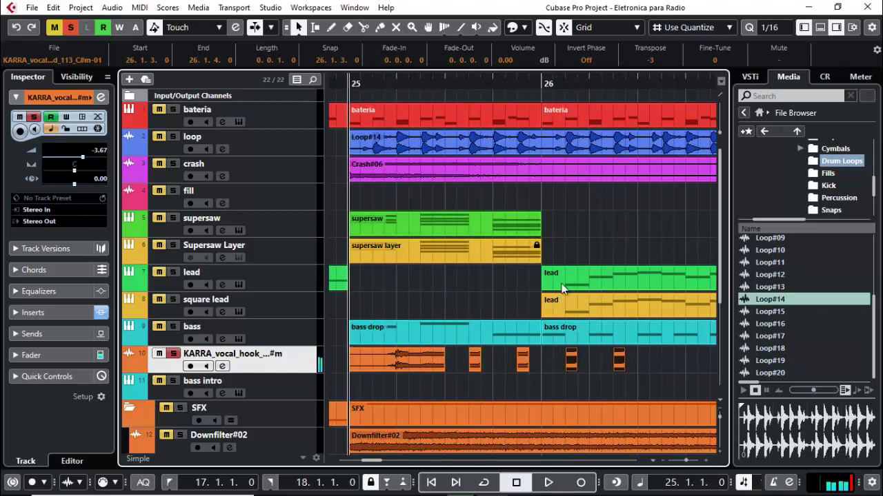
Add another copy of the transposed vocal slice at 26.3.3 and play the soloed pattern from bar 25.
left_click(643, 371)
left_click_drag(618, 360, 582, 304)
scroll(371, 461, "left", 2)
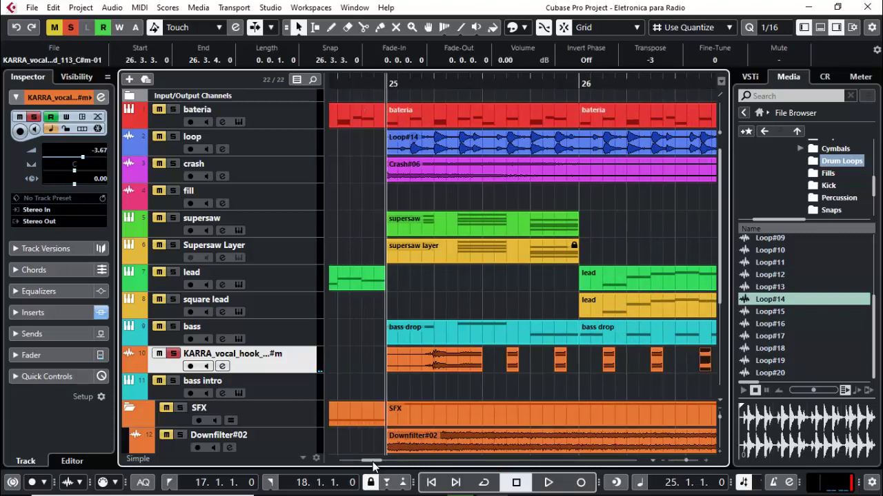
scroll(374, 466, "right", 6)
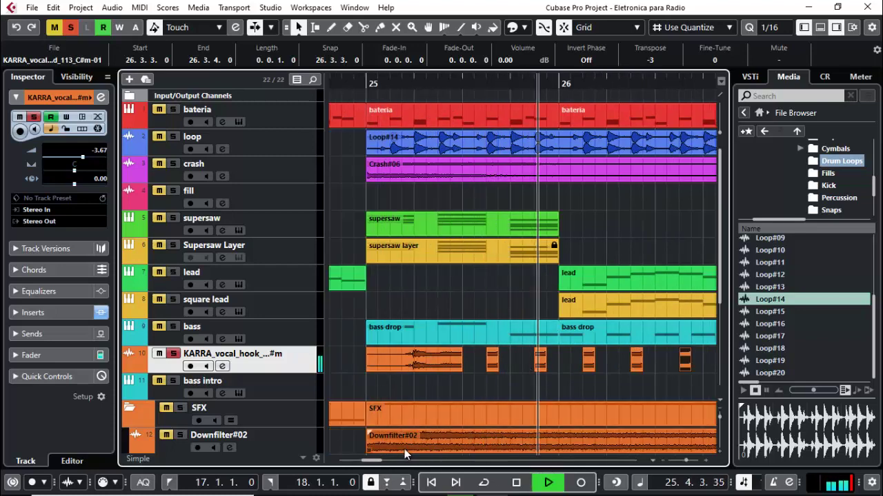
scroll(379, 465, "right", 15)
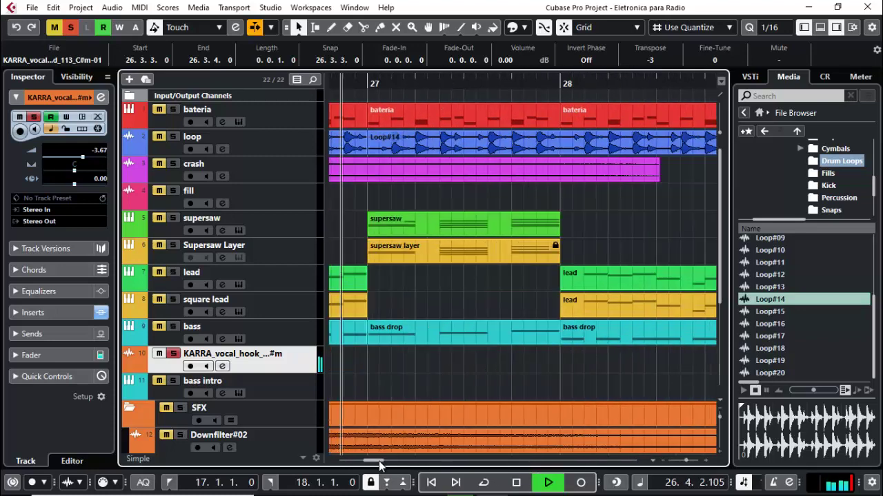
key("space")
scroll(379, 466, "left", 5)
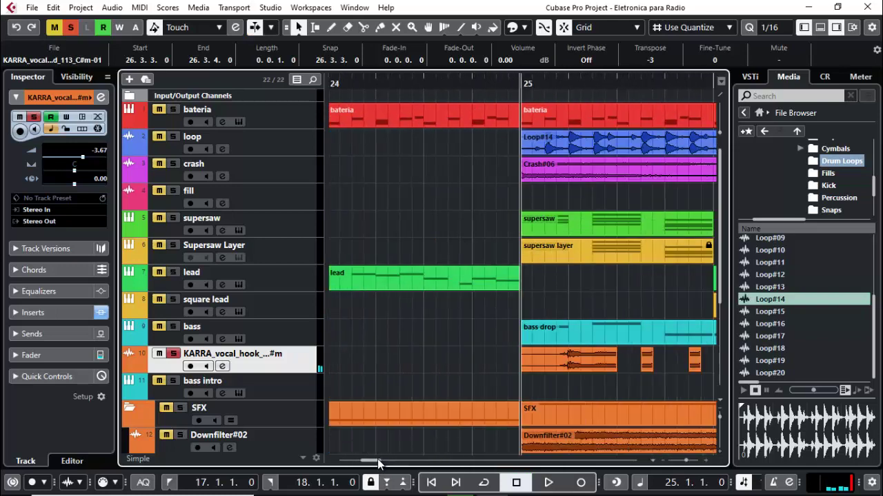
Unsolo the KARRA vocal track and play the chopped vocal with the full mix.
left_click(173, 353)
key("space")
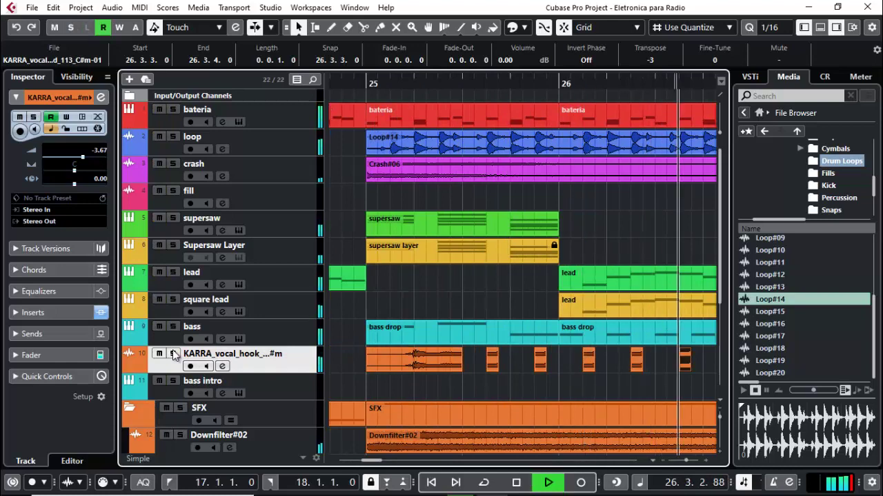
key("space")
Copy the vocal slice at 26.3.3 to 26.4.3 and play the mix from 25.3.
scroll(376, 465, "right", 1)
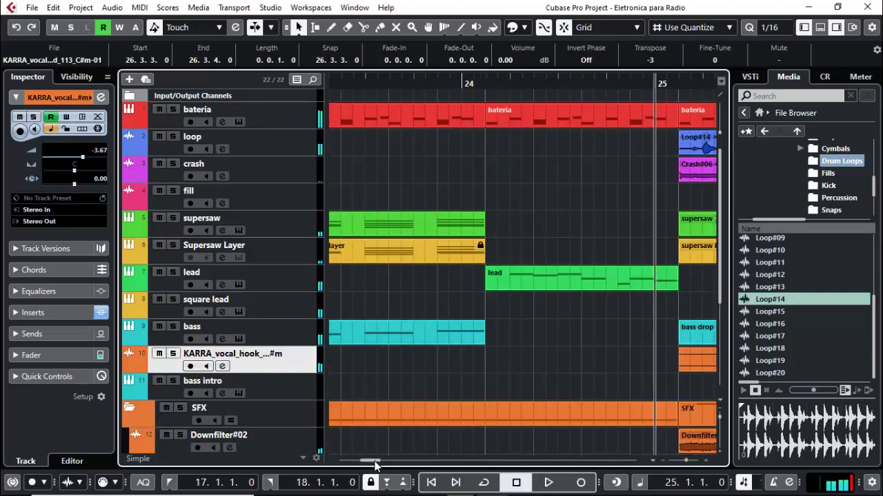
left_click_drag(376, 466, 375, 466)
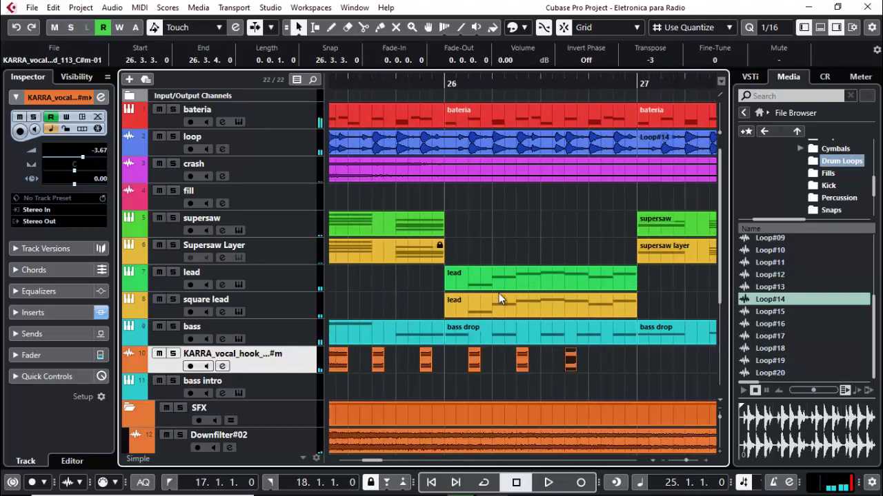
left_click(541, 86)
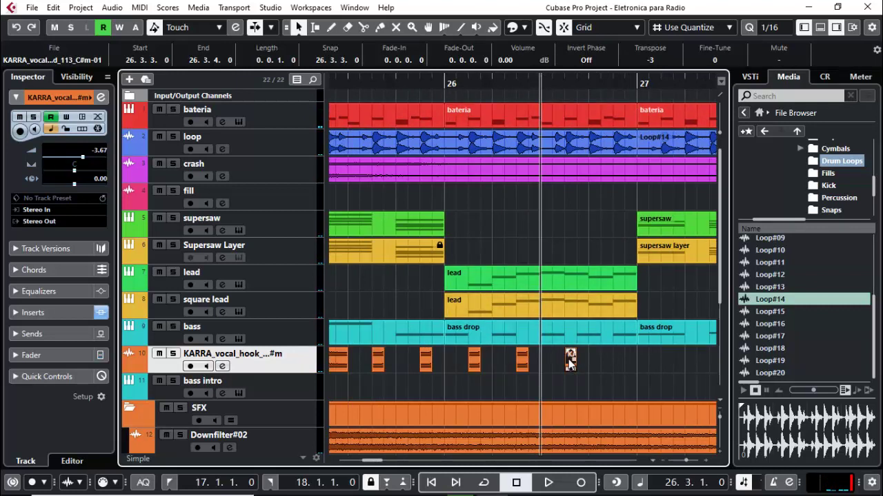
left_click_drag(573, 363, 619, 363)
left_click(349, 87)
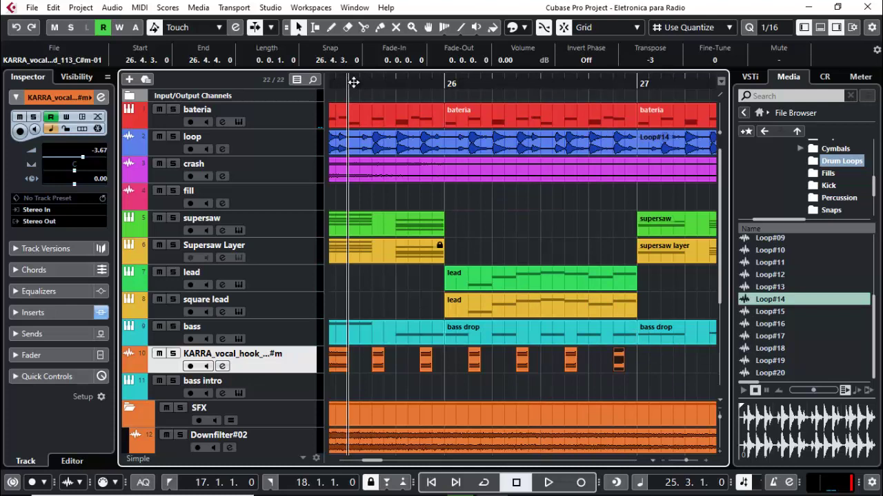
key("space")
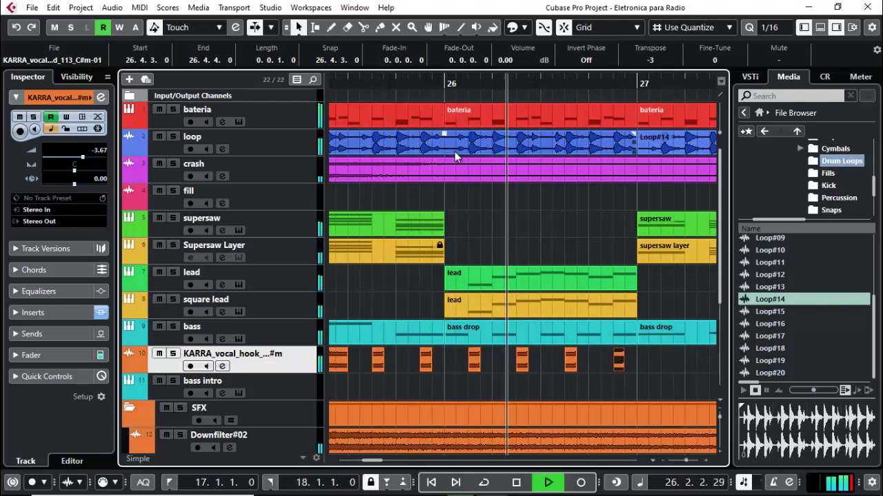
key("space")
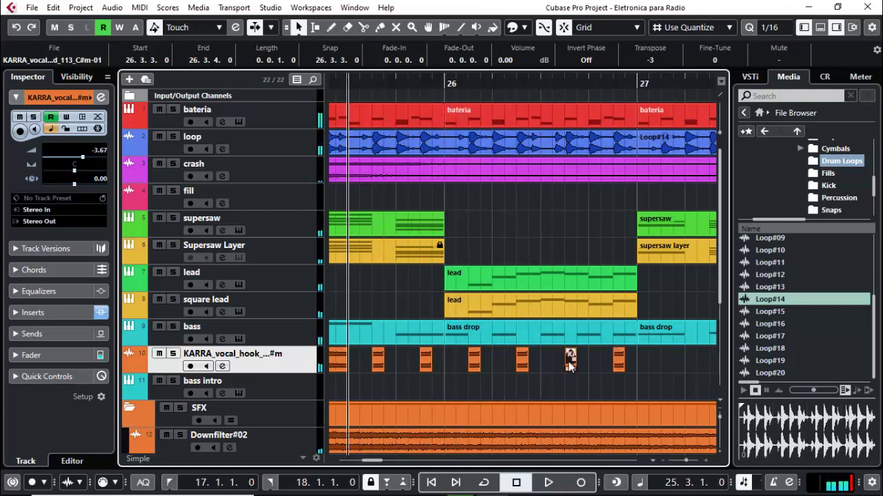
Move the vocal slice at 26.3.3 to 26.3.4 and check the rhythm in playback.
left_click_drag(577, 366, 589, 365)
key("space")
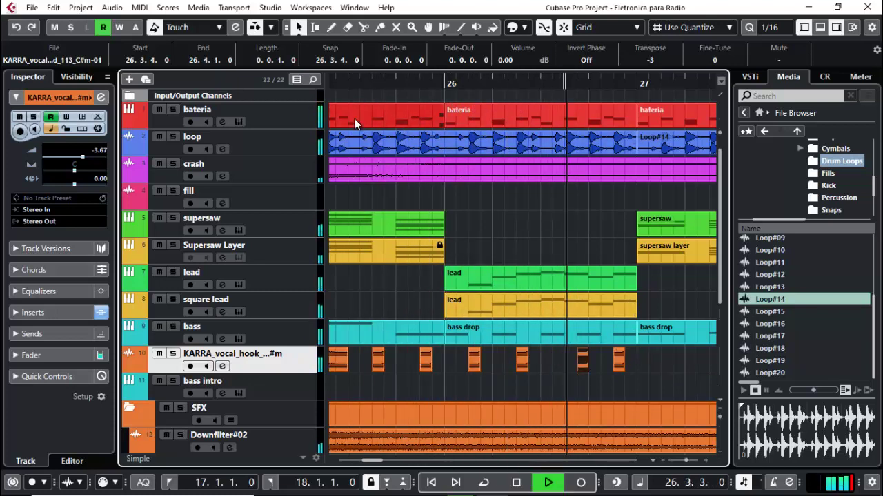
key("space")
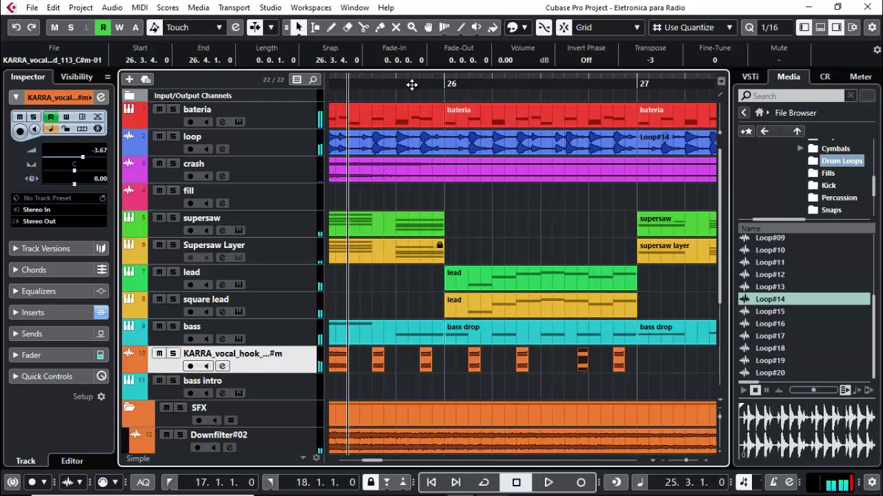
Convert the selected vocal slice at 26.3.4 into an audio part with Events to Part.
left_click_drag(410, 85, 385, 72)
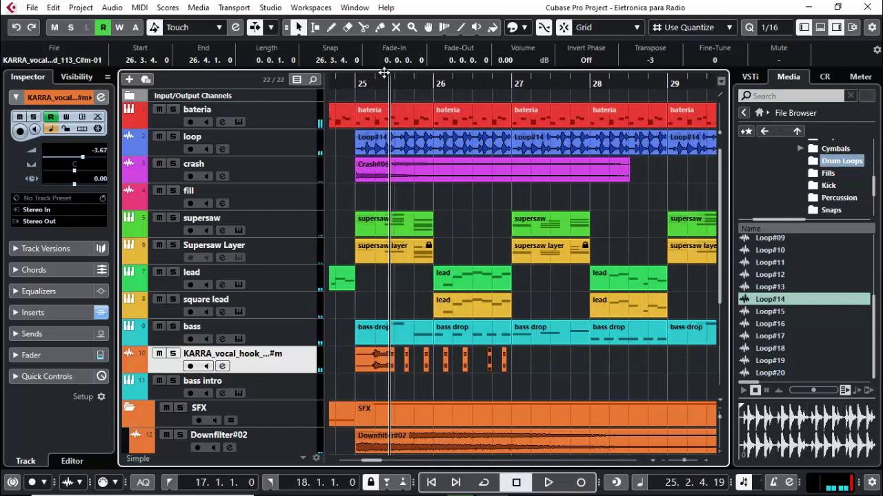
left_click(112, 8)
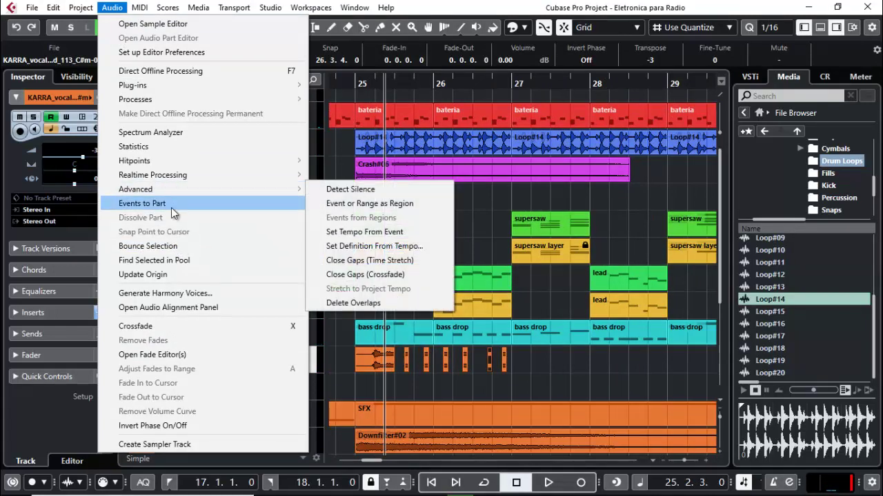
left_click(171, 208)
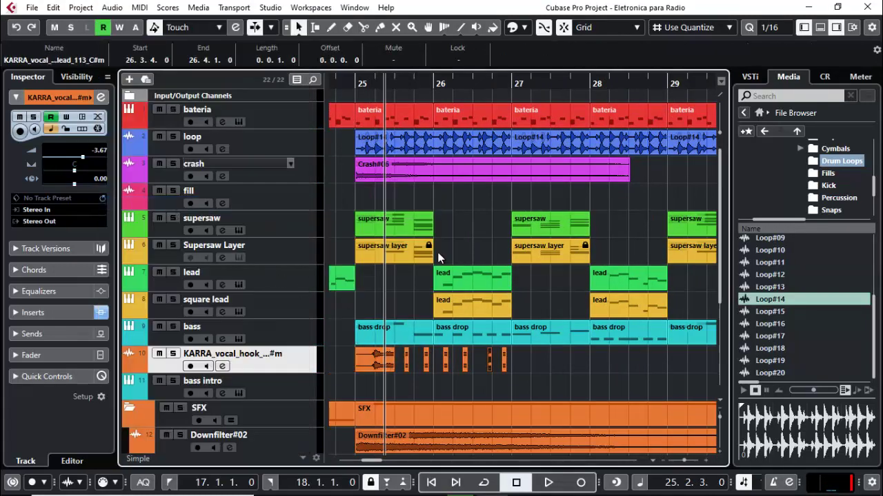
Combine all the KARRA vocal slices from bar 25 into one audio part and extend its end to 27.1.1.
left_click_drag(533, 365, 353, 351)
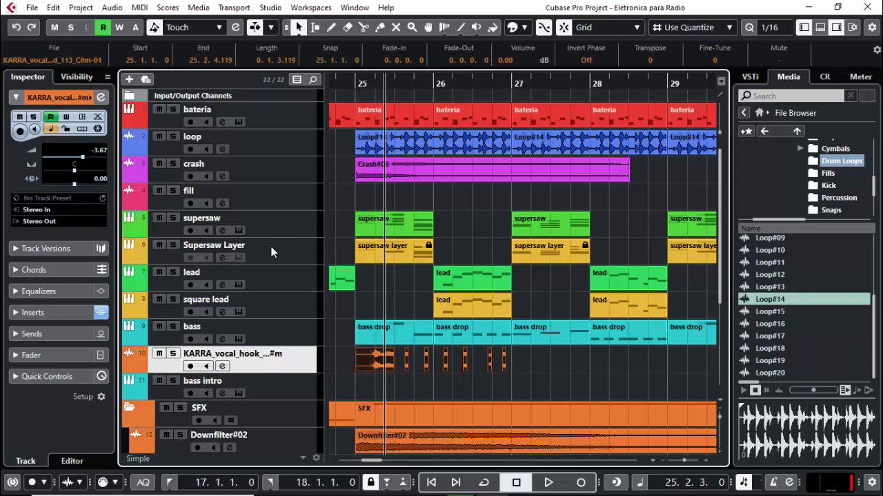
left_click(111, 8)
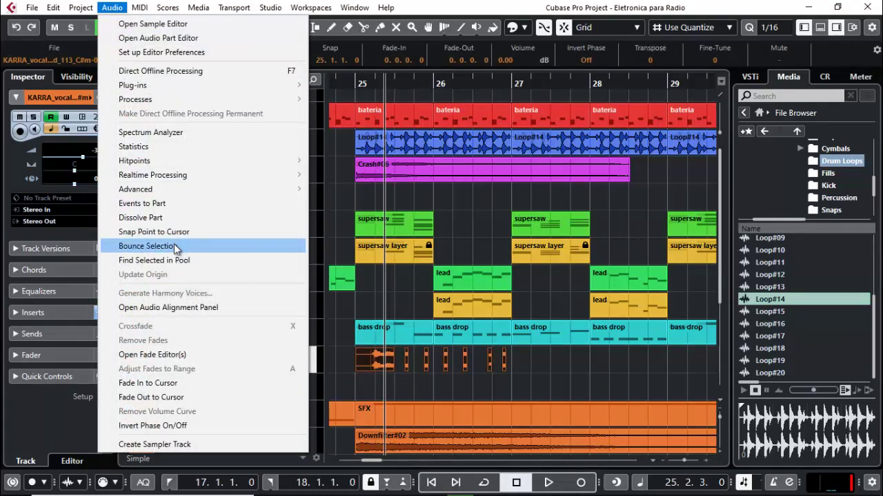
left_click(167, 204)
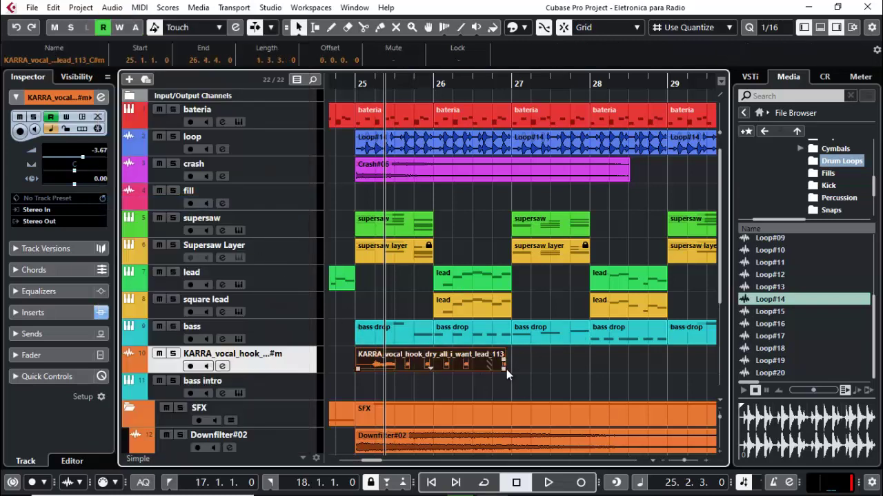
left_click_drag(504, 370, 511, 369)
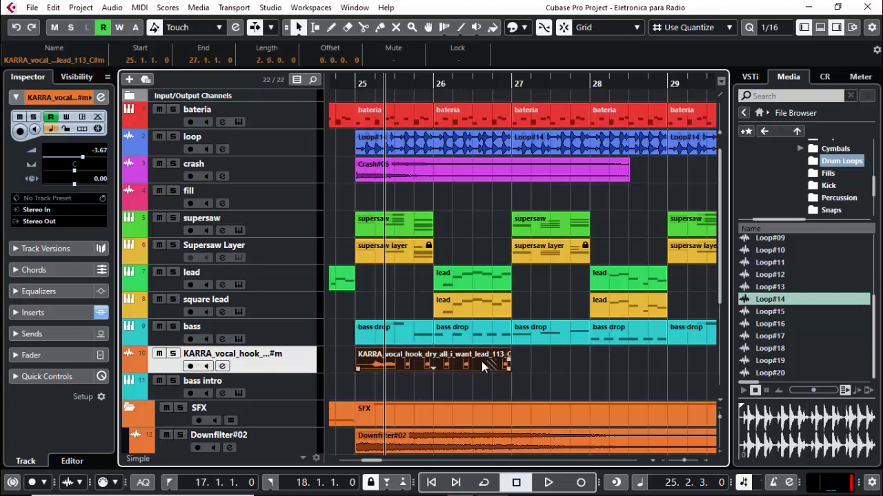
Bounce the combined vocal part to a single audio event, replacing the original events.
left_click(111, 8)
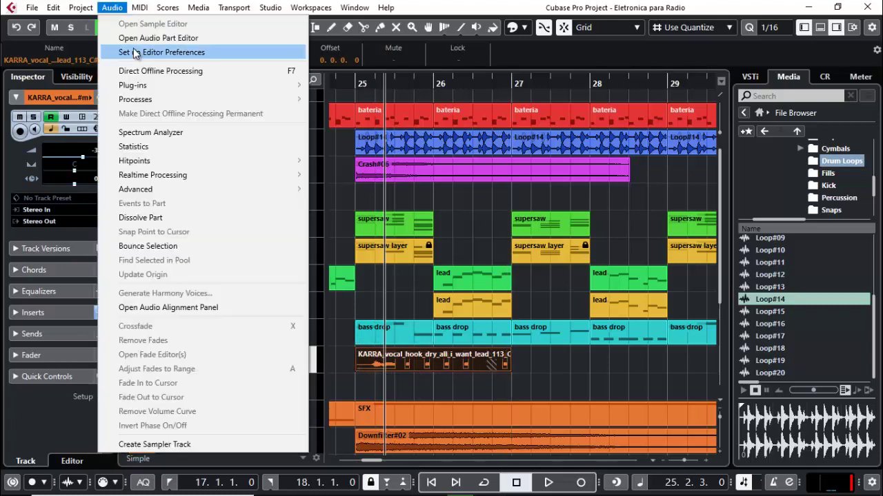
left_click(176, 249)
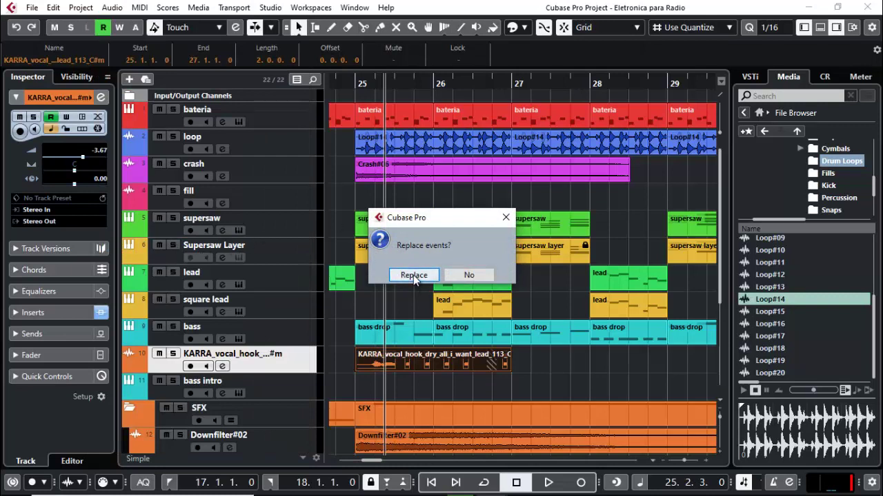
left_click(414, 275)
Duplicate the bounced two-bar vocal event three times so the chops run from bar 25 to bar 33.
key("g")
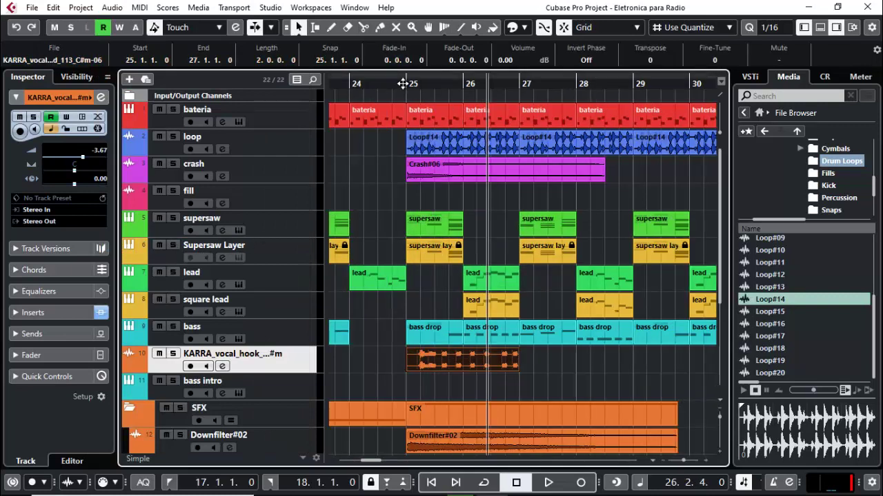
left_click(403, 83)
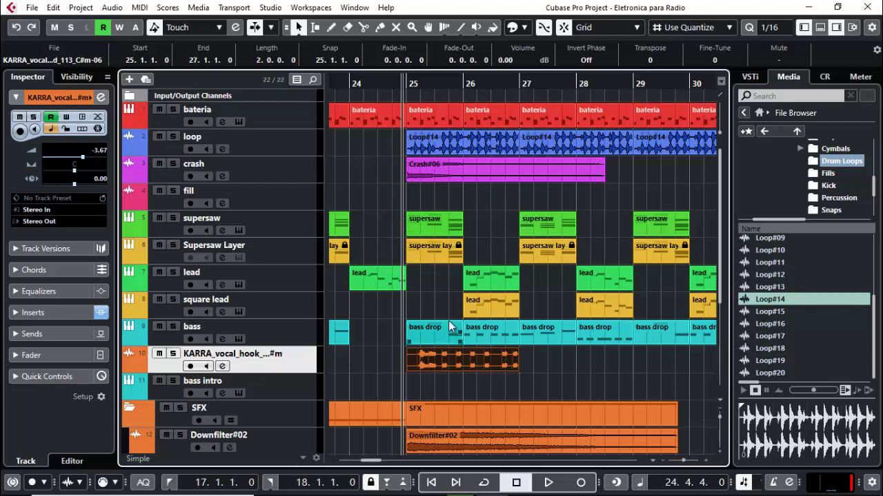
key("ctrl+d")
key("ctrl+d")
key("ctrl+d")
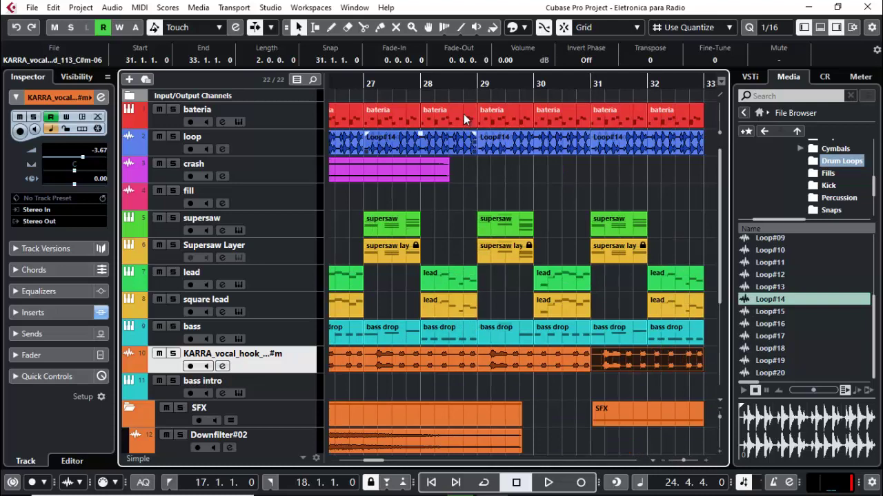
Play the arrangement from bar 15 to hear the transition into the drop.
mouse_move(459, 84)
left_mouse_down()
mouse_move(305, 82)
mouse_move(469, 90)
left_mouse_up()
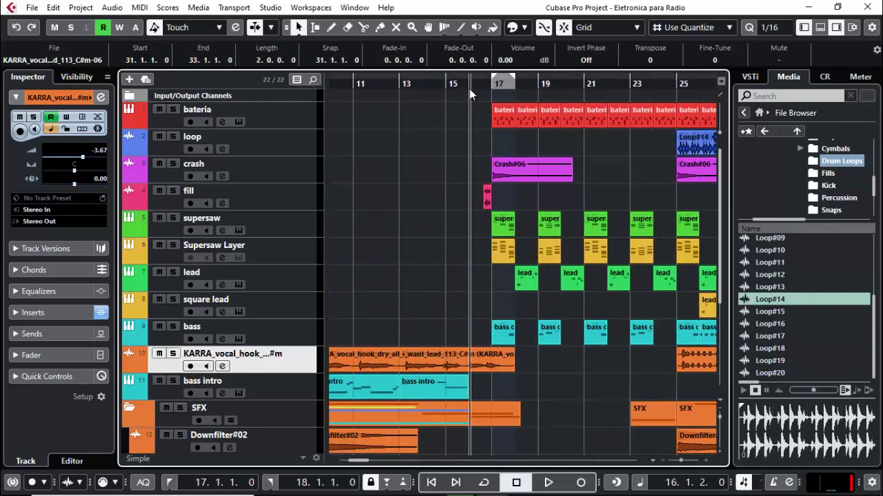
left_click(446, 84)
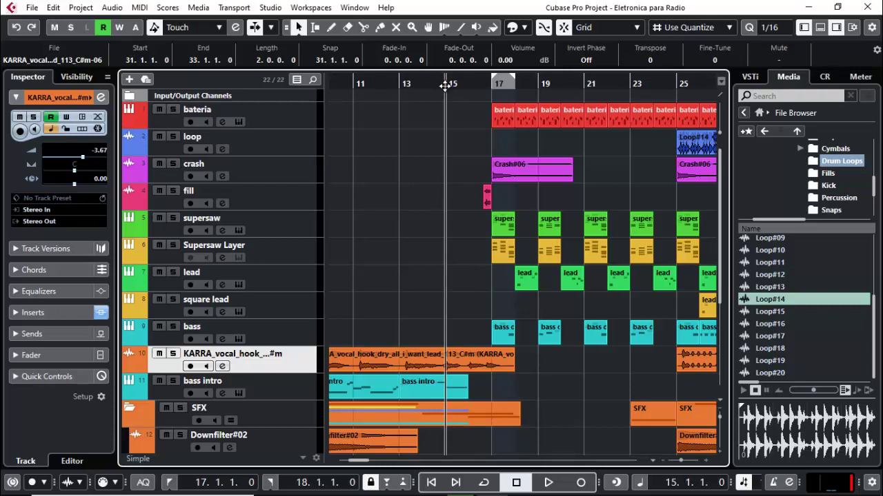
key("space")
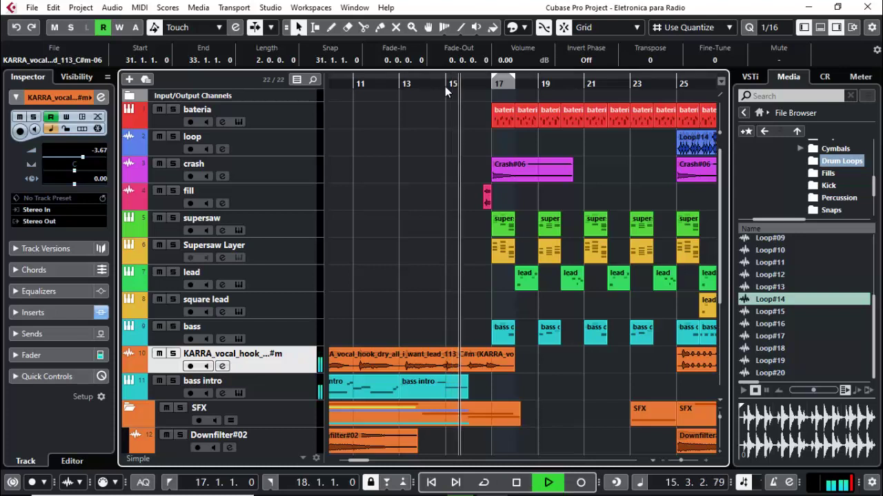